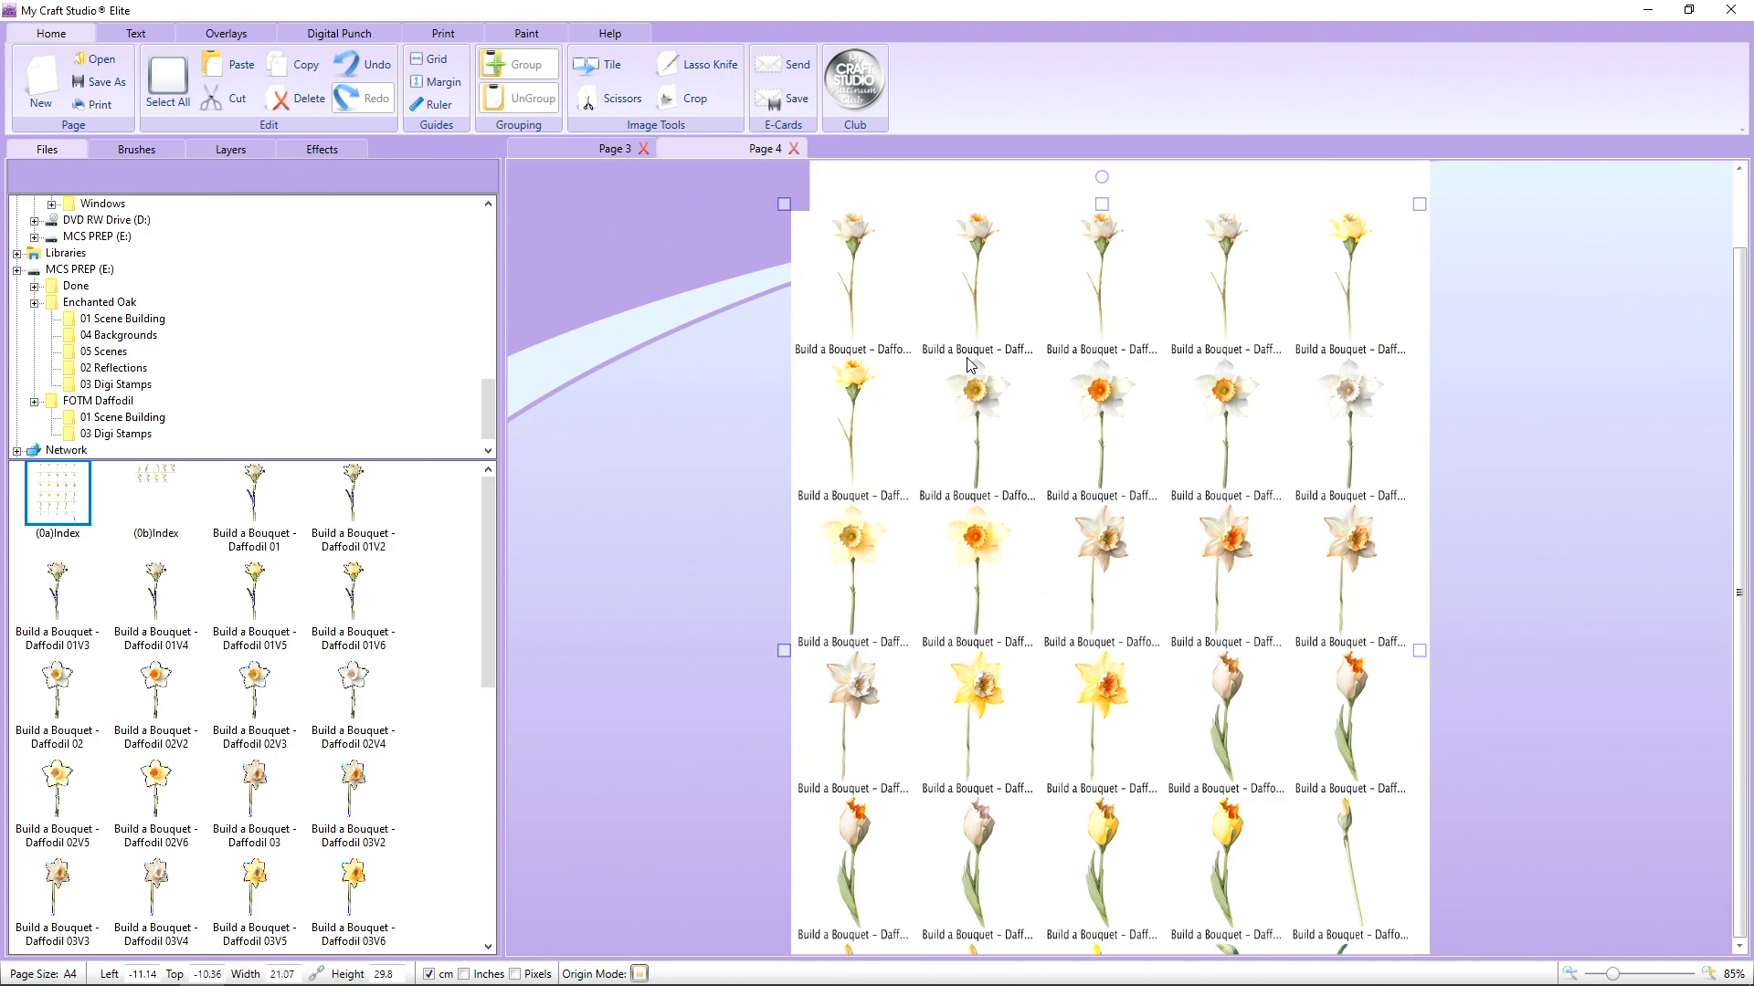
Move the first index sheet around the page to look over all its Build a Bouquet flowers and leaves.
left_click_drag(992, 397, 917, 385)
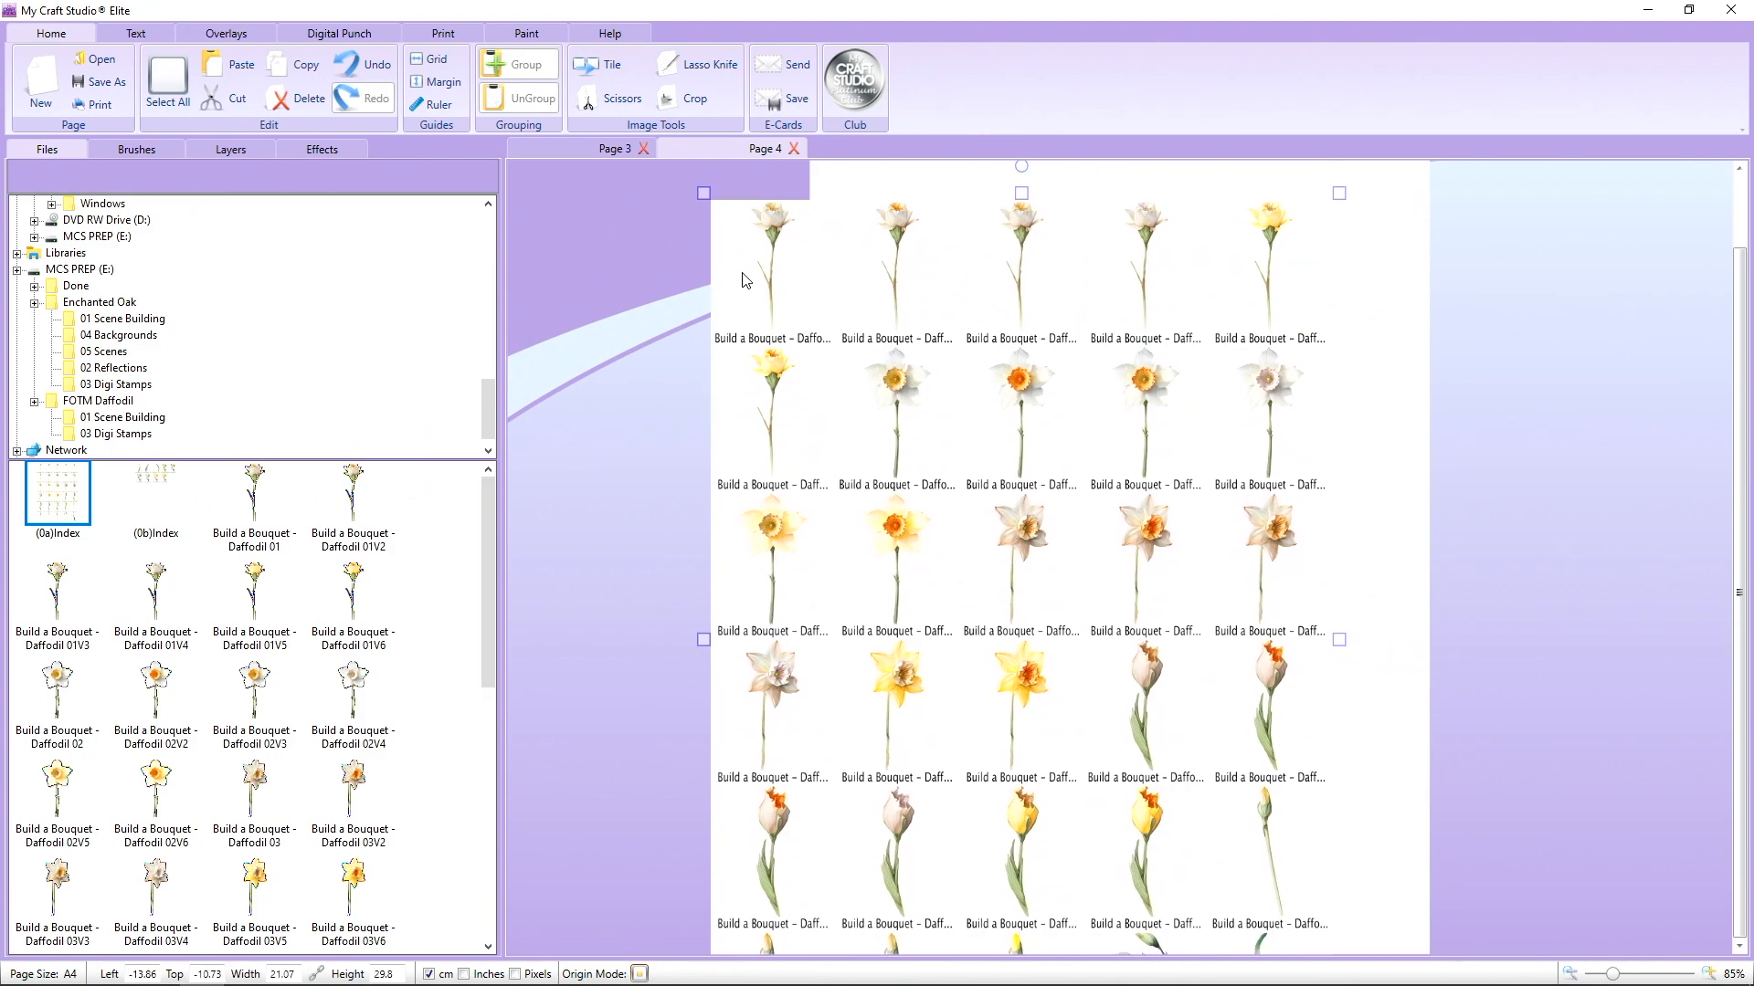
left_click_drag(950, 588, 861, 202)
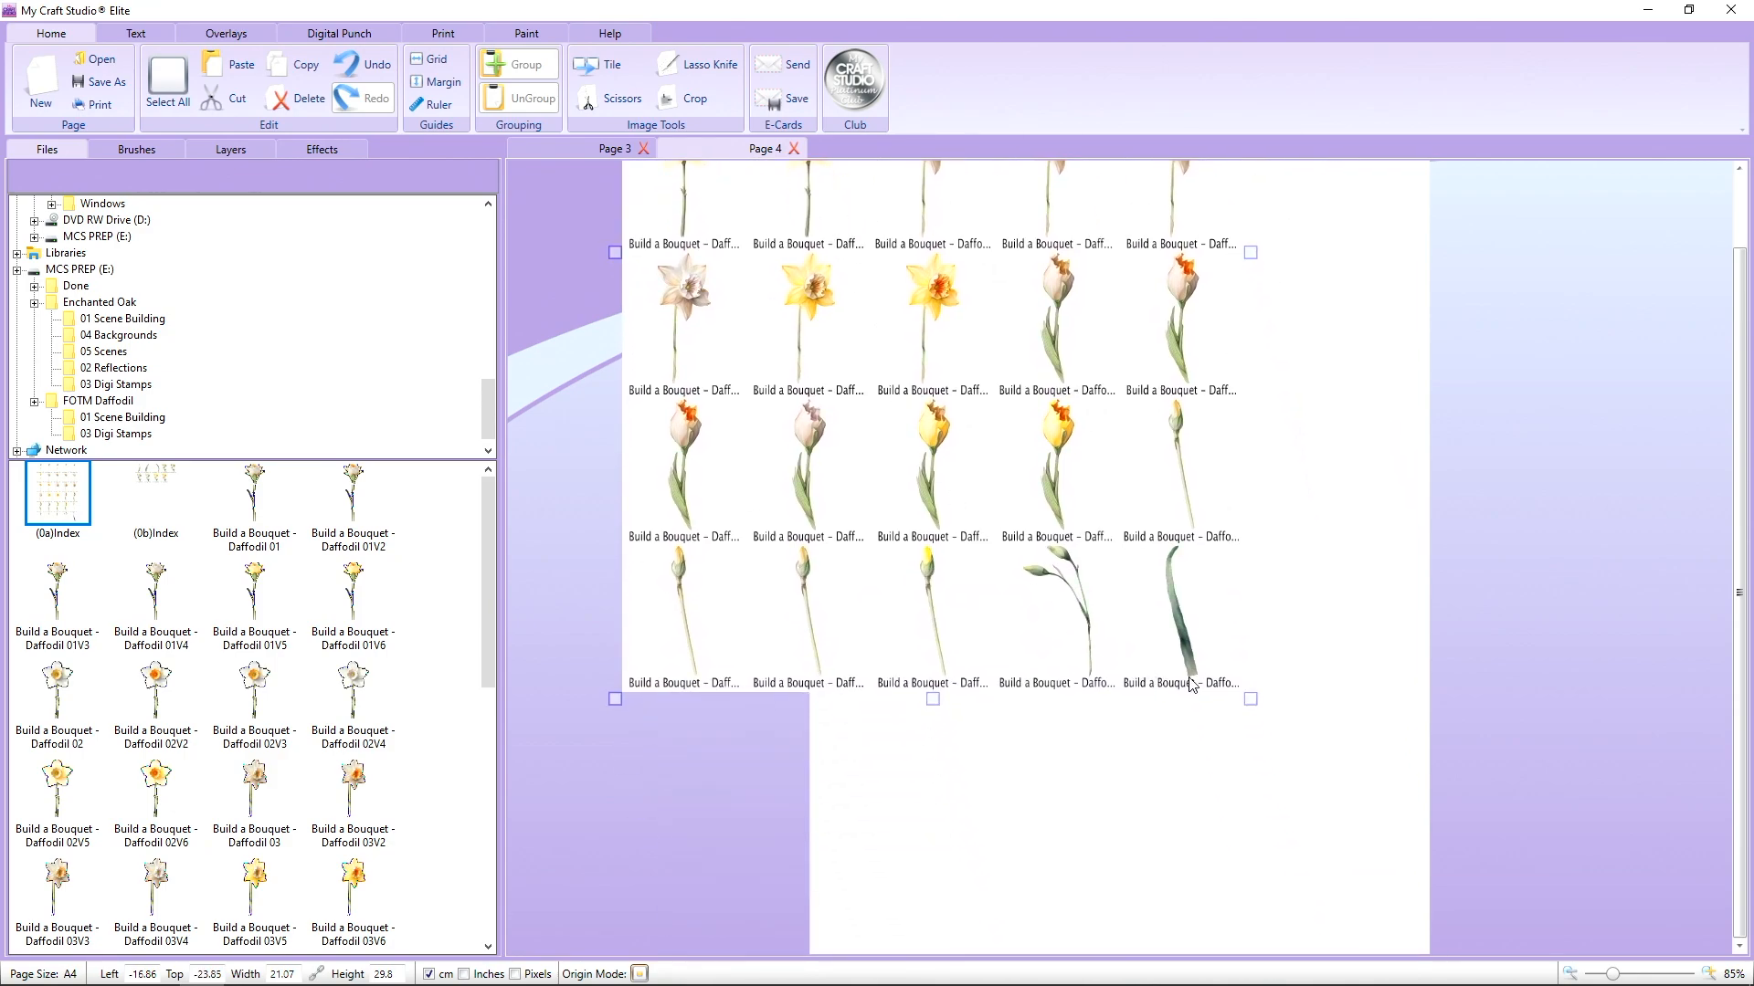
left_click_drag(1187, 632, 1184, 679)
left_click_drag(1114, 579, 1029, 719)
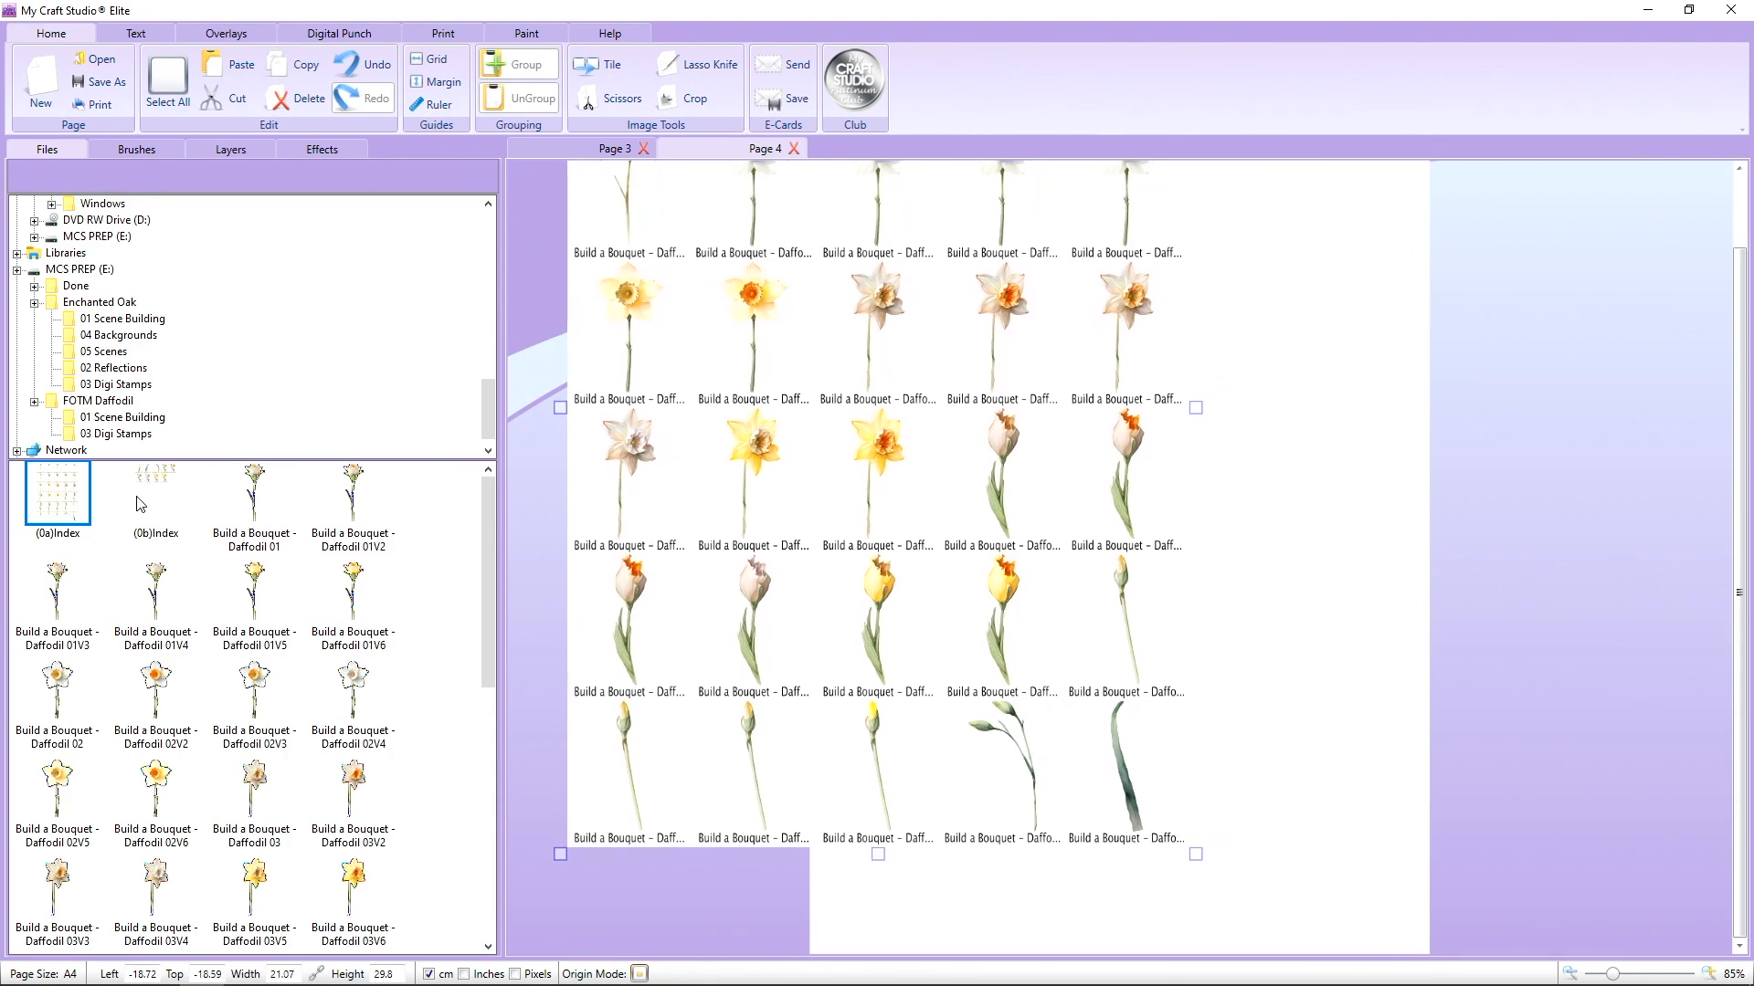
Add the (0b)Index sheet beside the first index to view its designs, and delete both index sheets from the page.
left_click_drag(140, 504, 1057, 368)
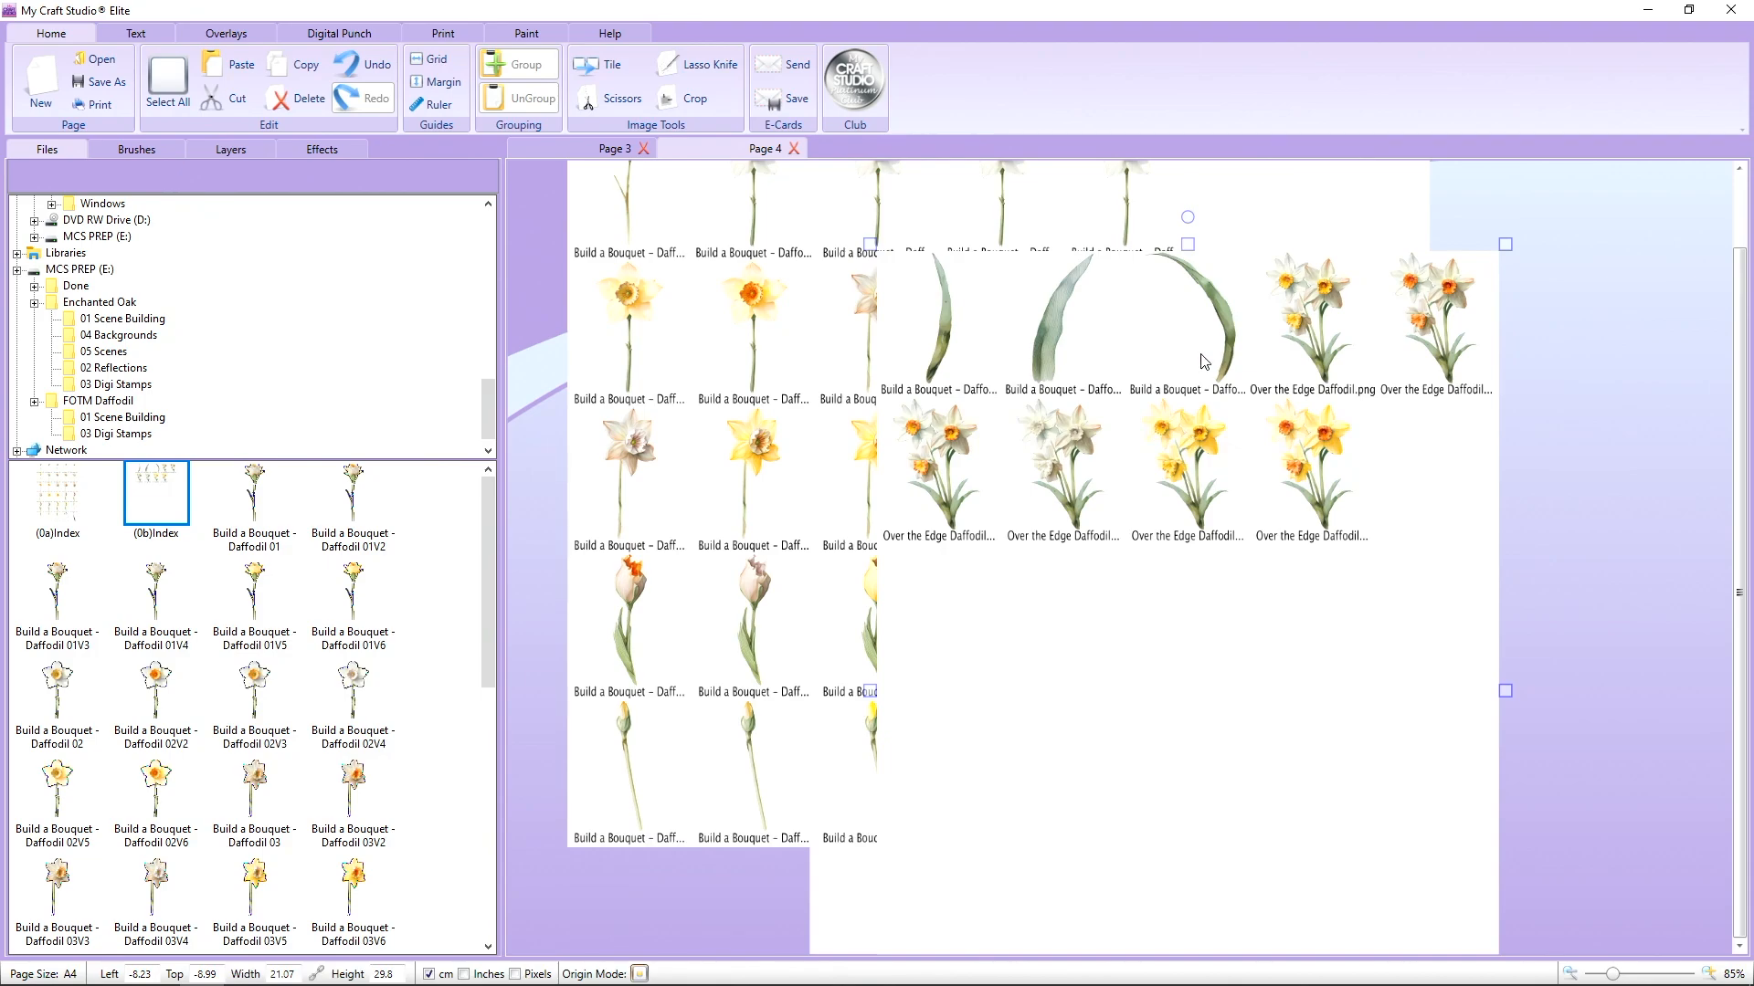
left_click_drag(1203, 362, 1198, 409)
left_click_drag(789, 334, 777, 491)
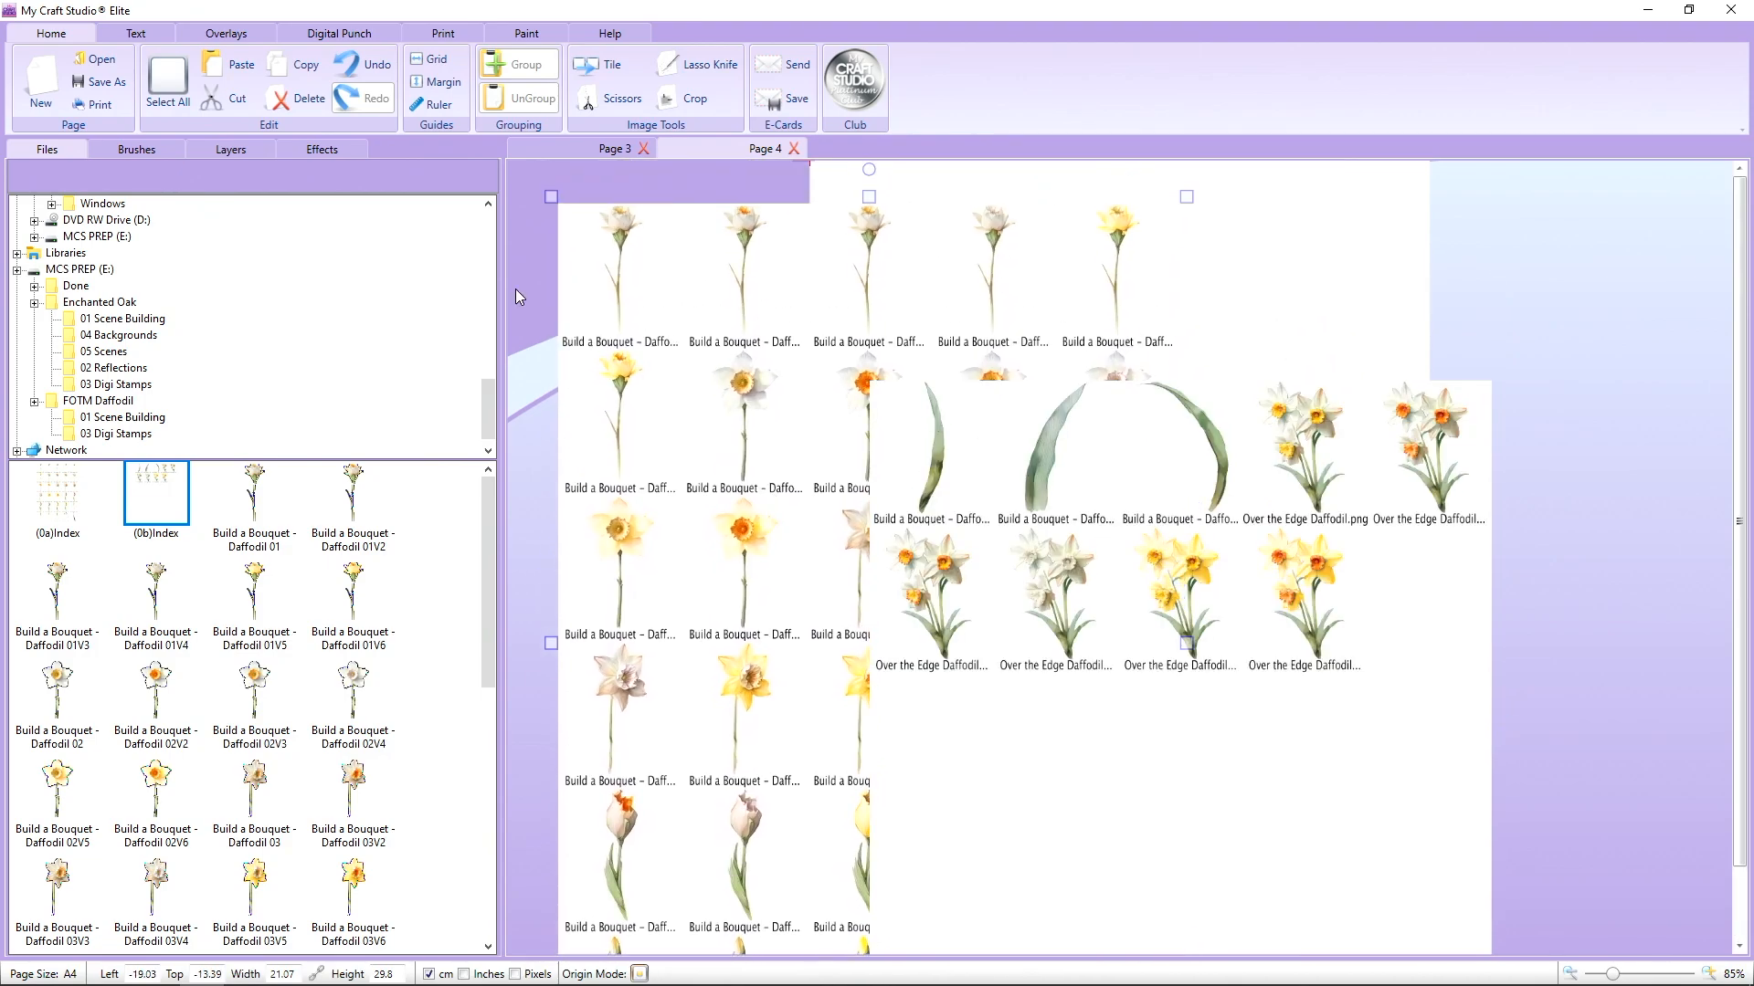
left_click(294, 109)
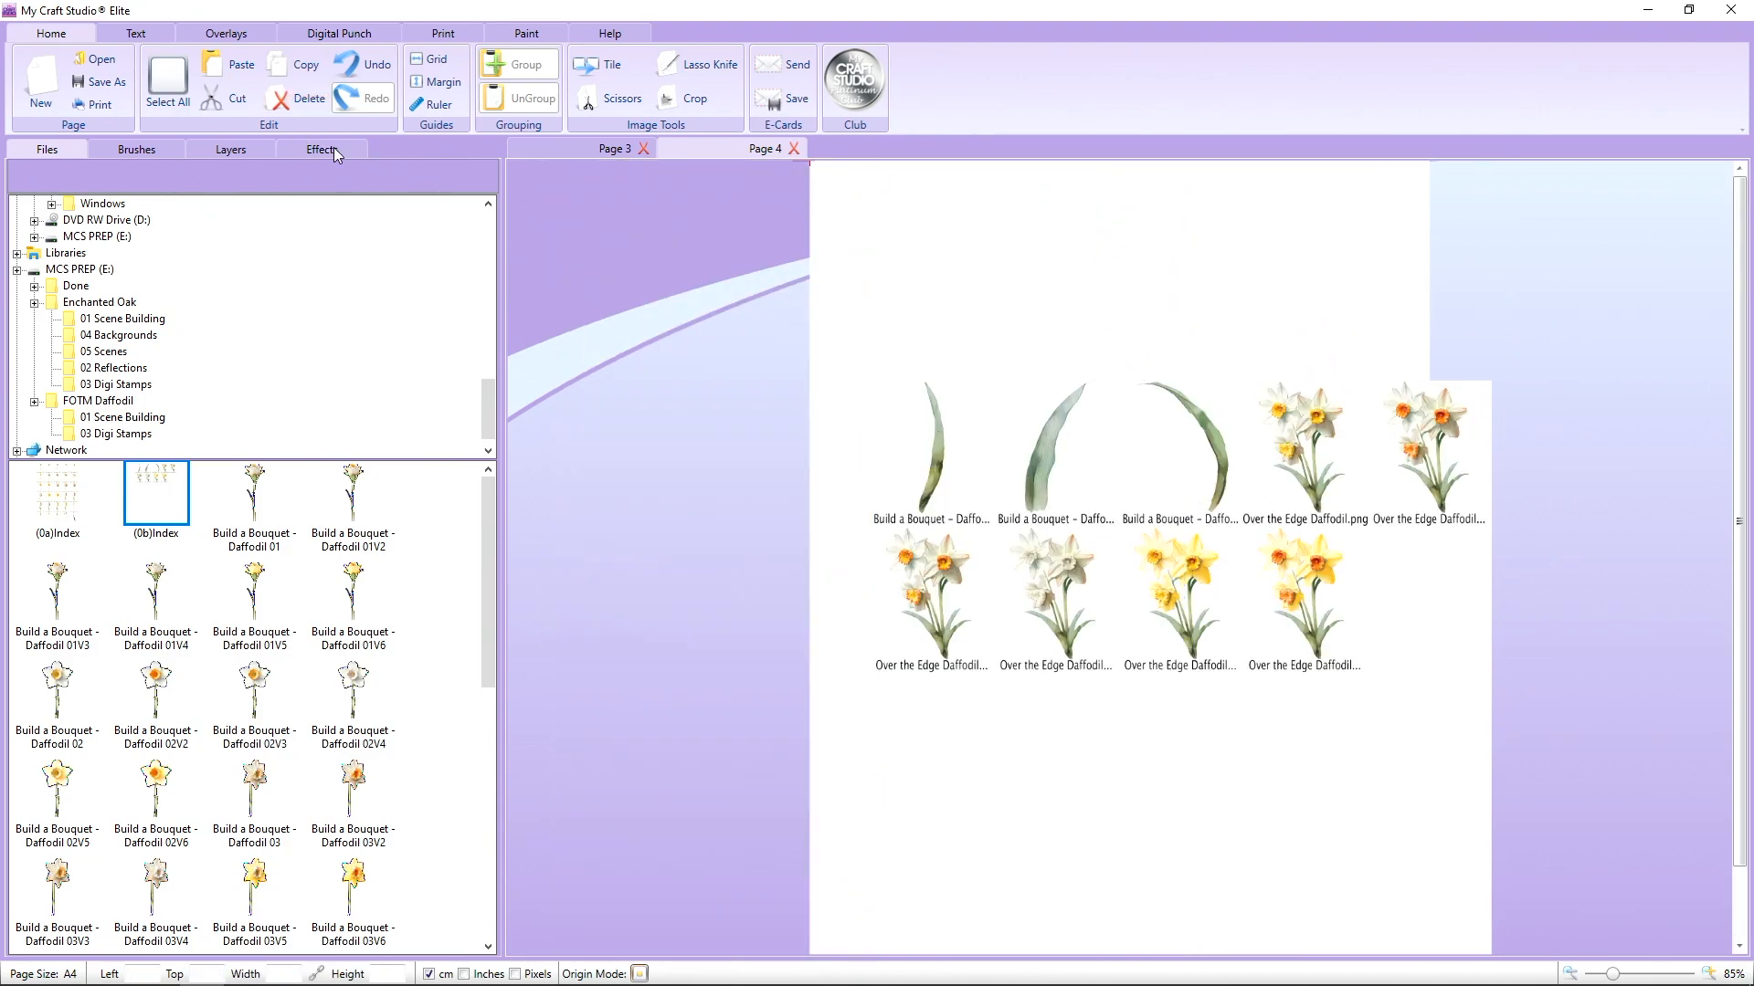
left_click(304, 104)
Add the Build a Bouquet - Daffodil 03V6 image on the page's left side, enlarged to about 9.1 by 22.34 cm.
scroll(326, 795, "down", 3)
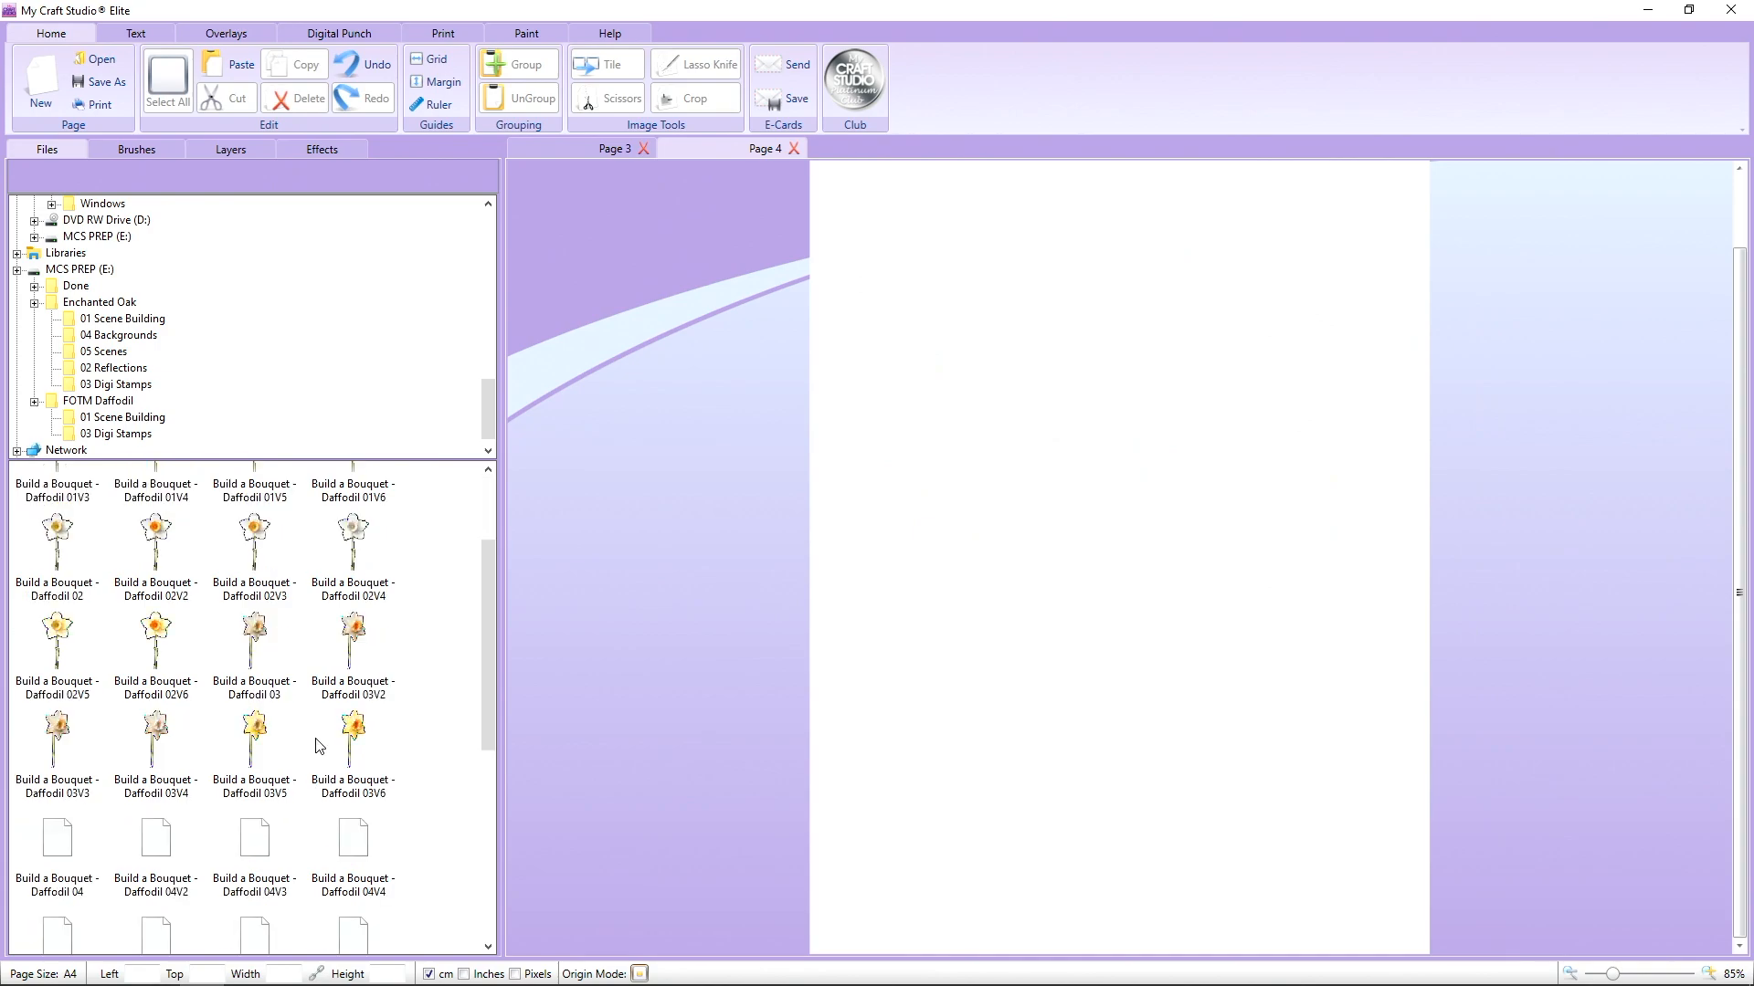
left_click_drag(347, 740, 1048, 456)
left_click_drag(1129, 568, 740, 109)
left_click_drag(1038, 315, 1092, 430)
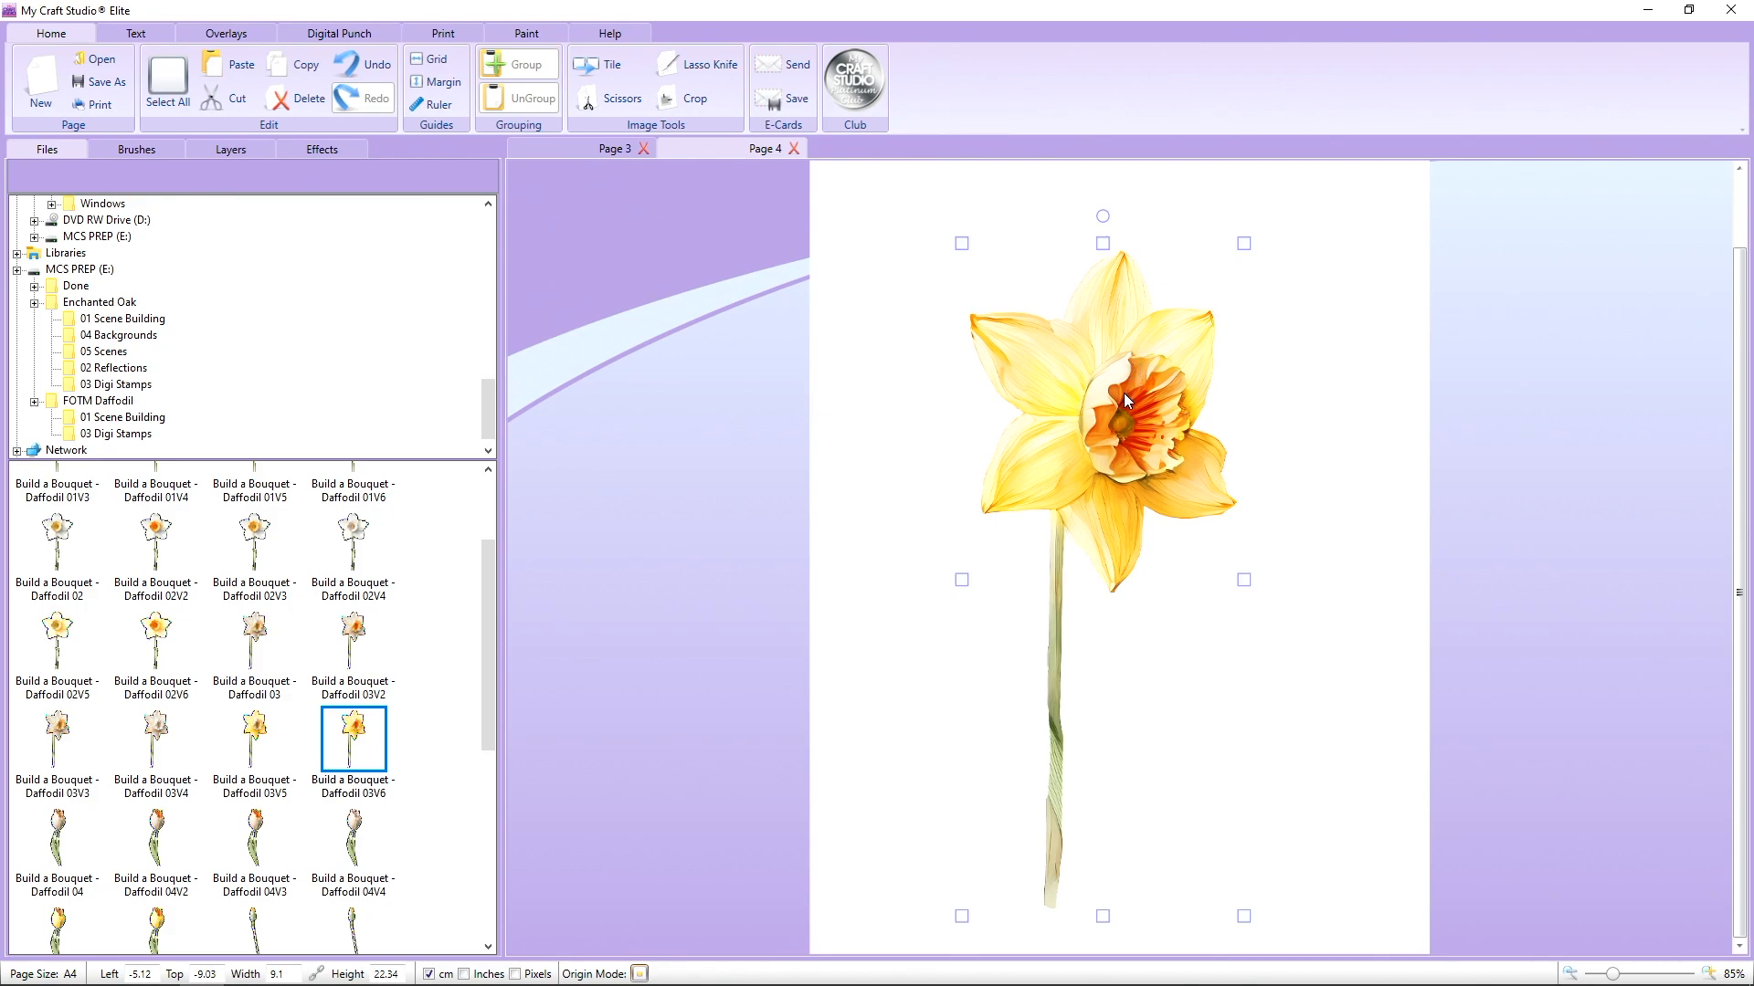
left_click_drag(1123, 392, 1009, 350)
Add the Build a Bouquet - Daffodil 02V2 image to the right of the yellow daffodil, enlarged to about 10.57 by 20.48 cm.
left_click_drag(131, 553, 1278, 438)
left_click_drag(1351, 316, 1685, 141)
left_click_drag(1386, 341, 1487, 744)
left_click_drag(1306, 526, 1220, 347)
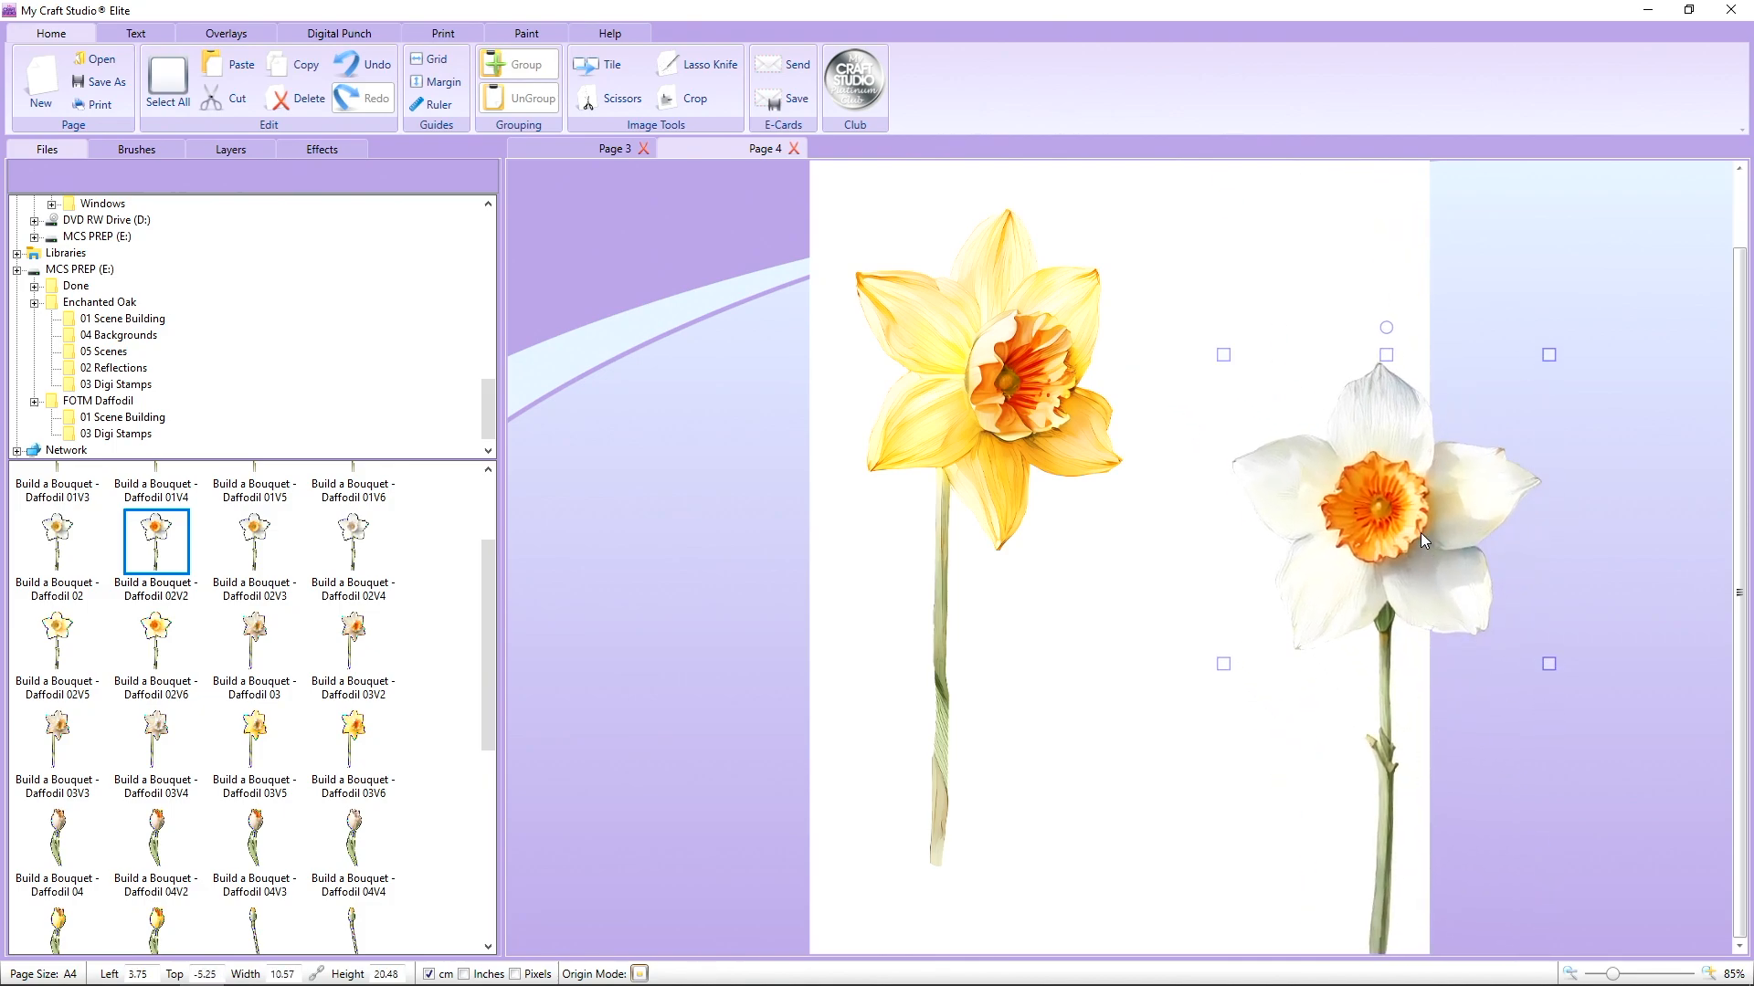
left_click_drag(1421, 534, 1351, 431)
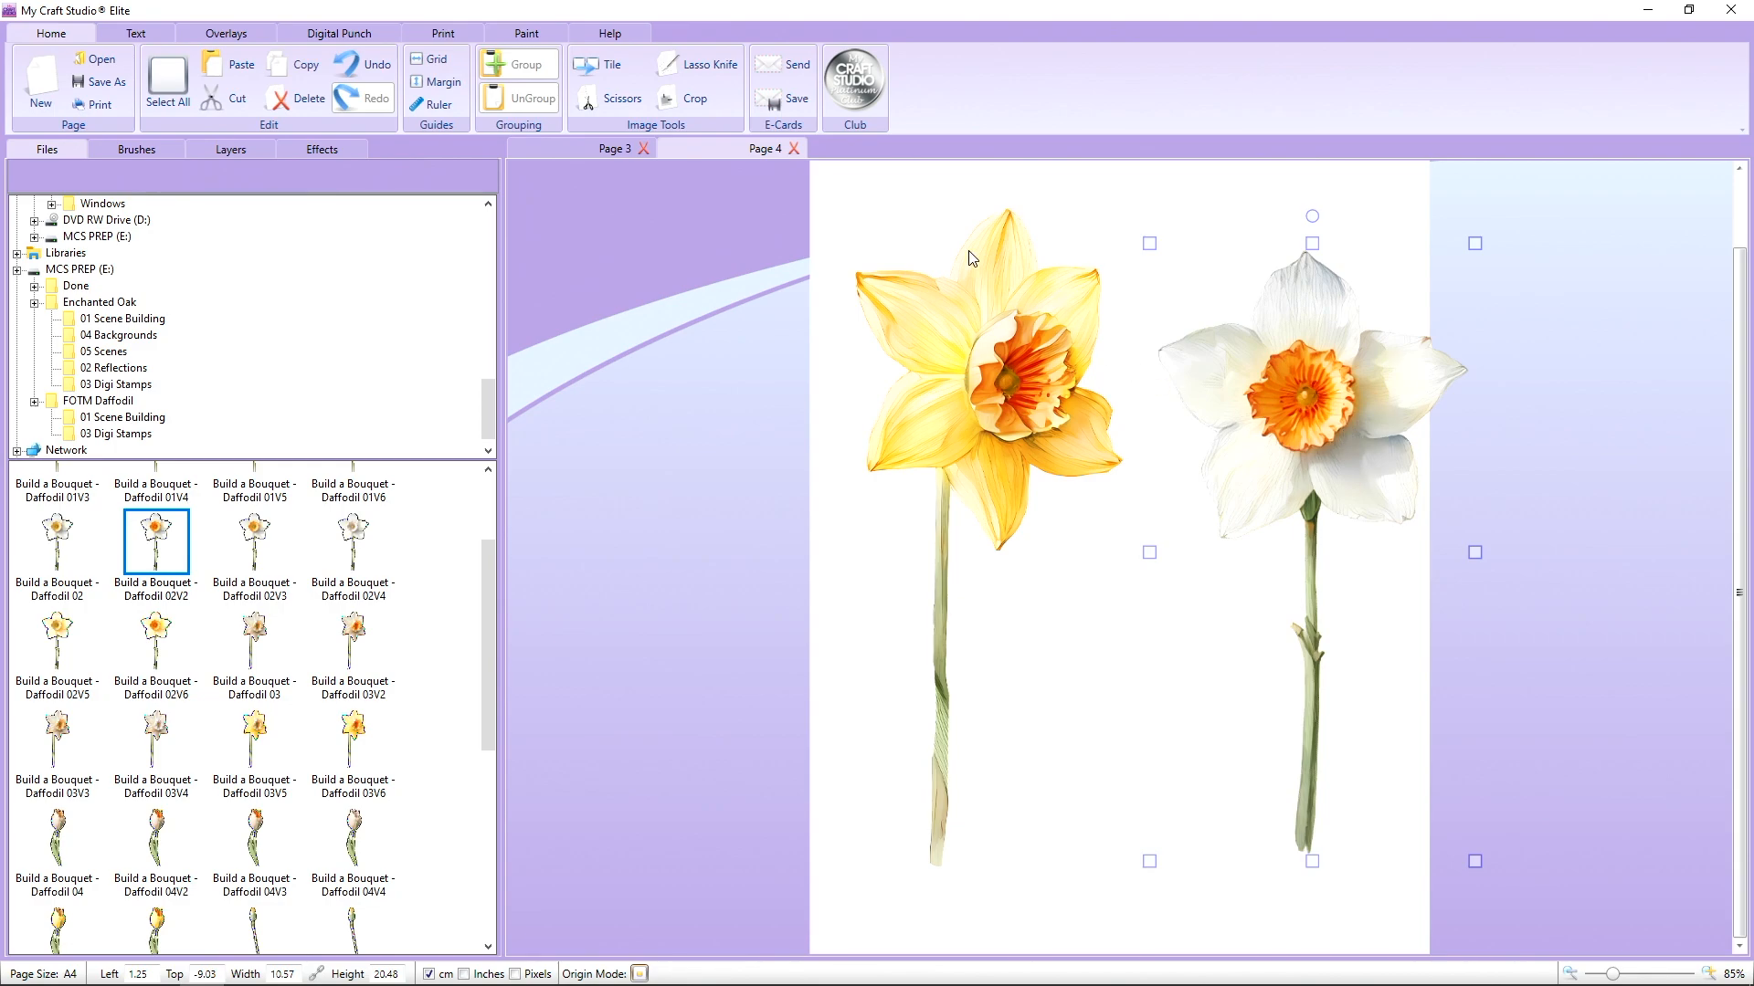
Delete the white daffodil and the yellow daffodil from the page.
left_click(302, 95)
left_click(952, 370)
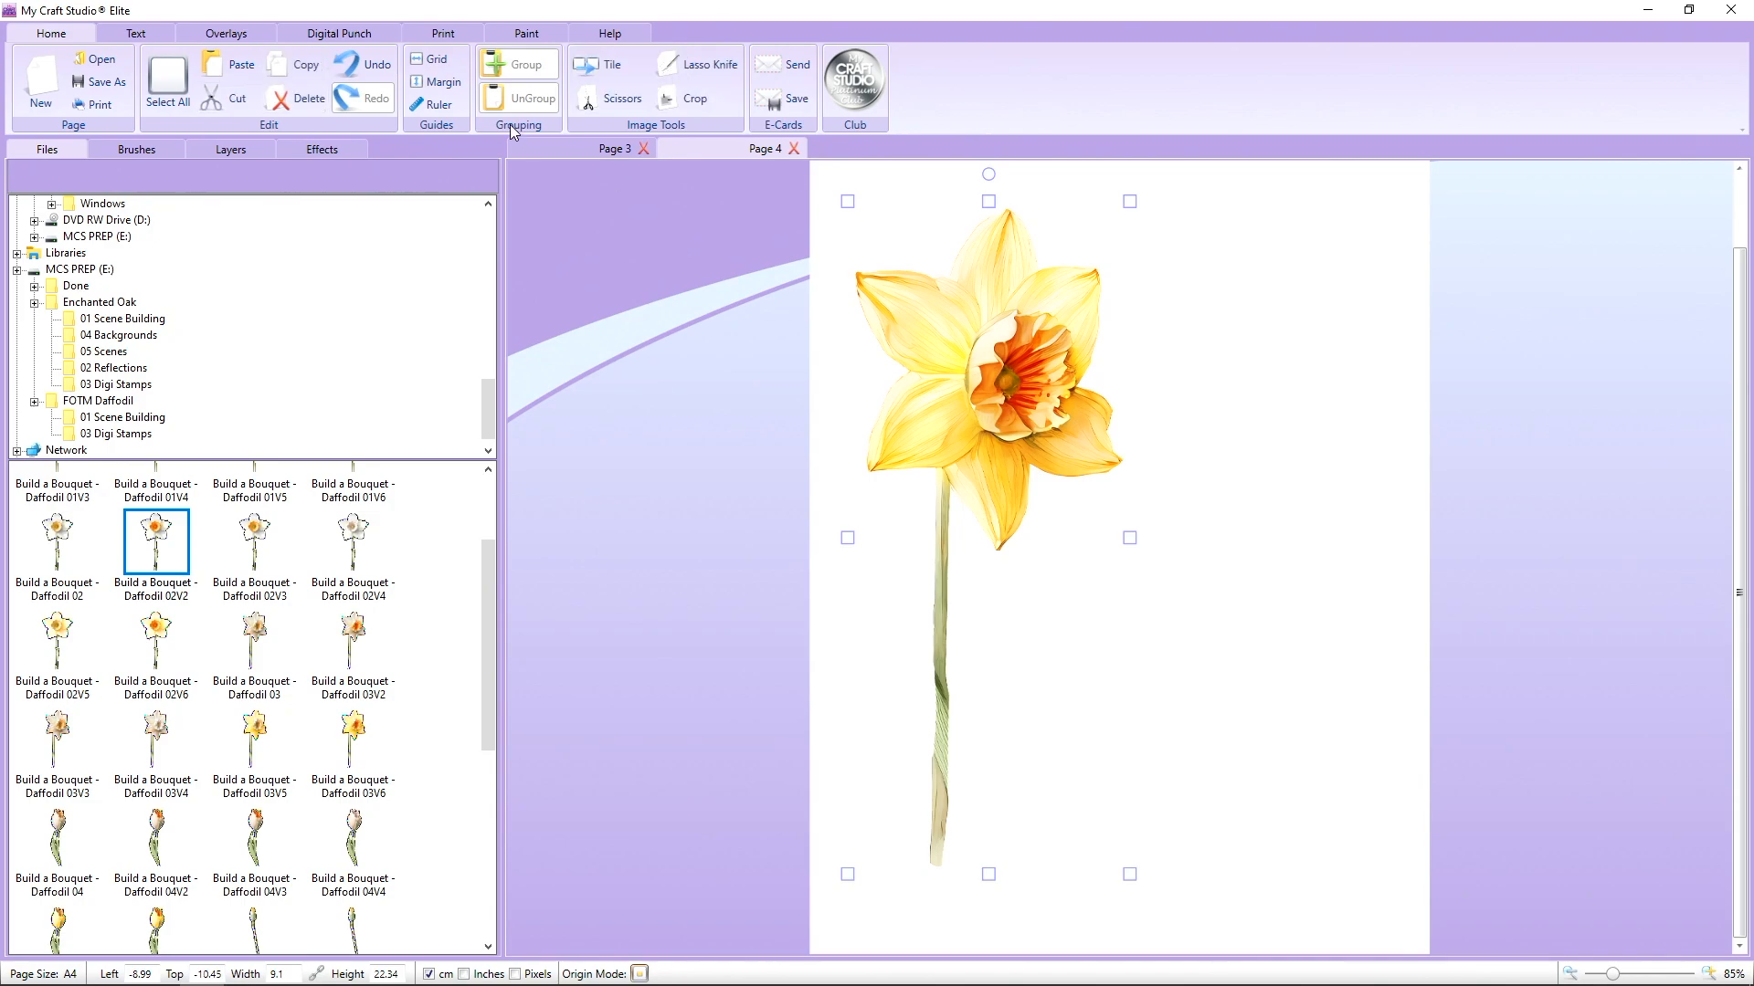
left_click(294, 97)
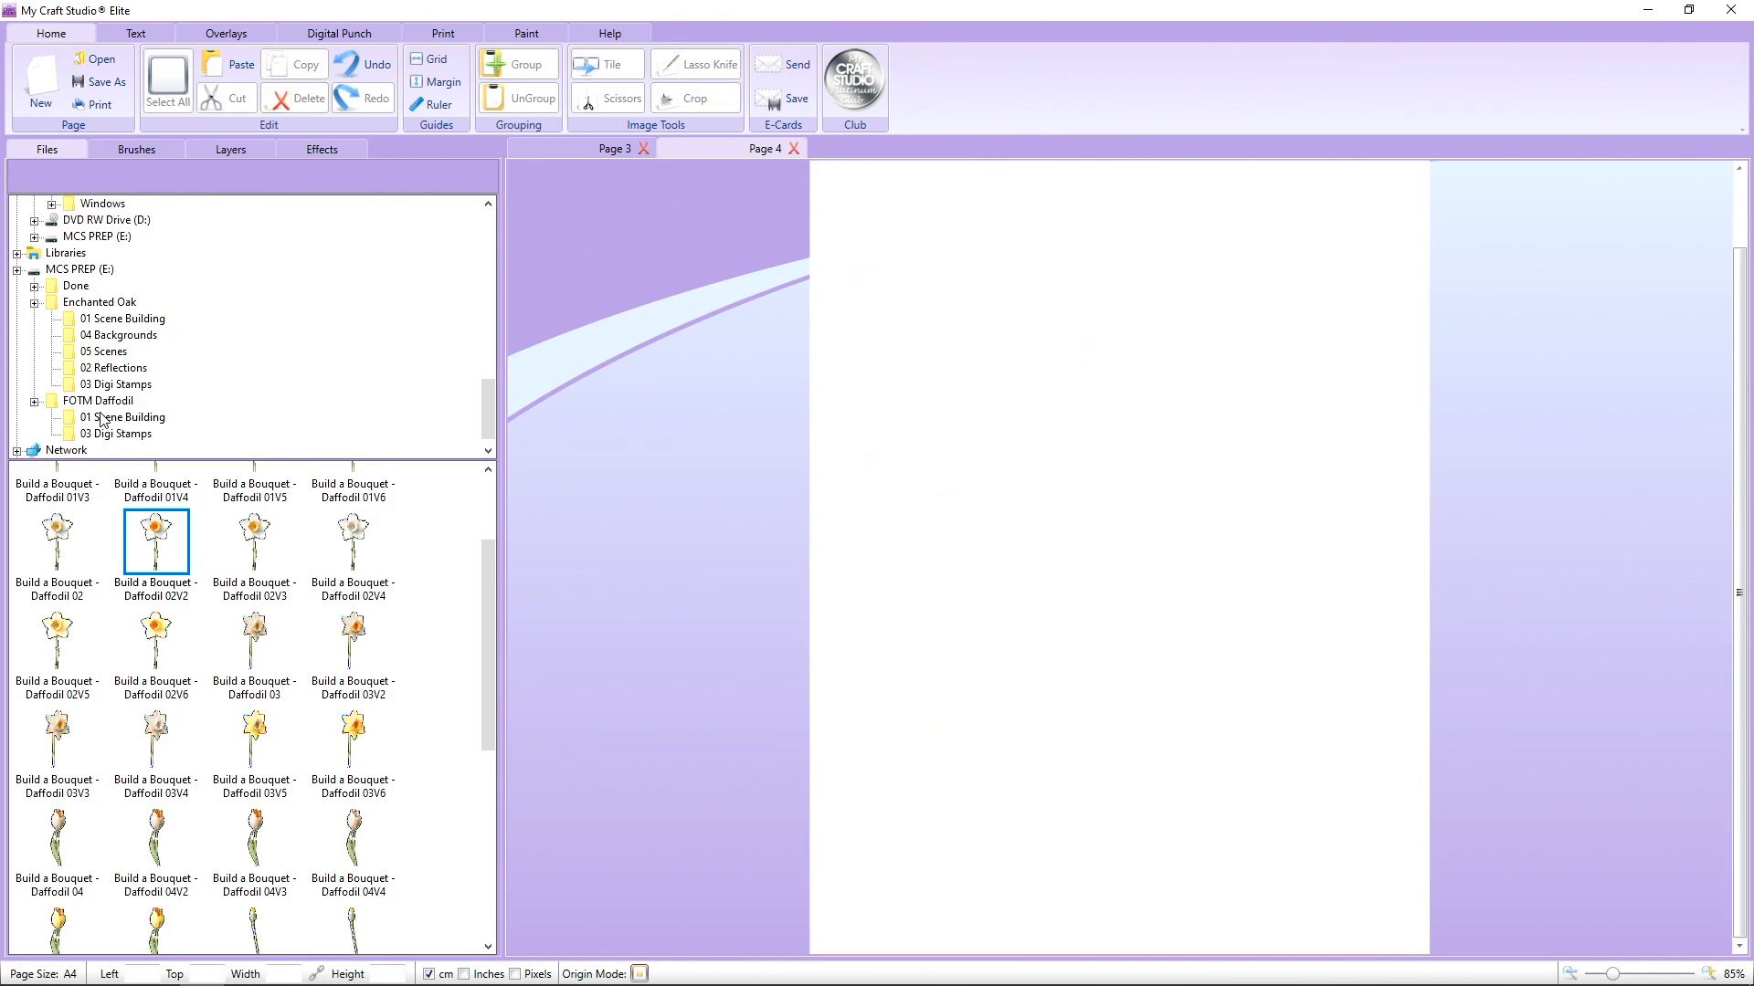
Open the 02 Reflections folder inside FOTM Daffodil.
left_click(98, 401)
left_click(178, 511)
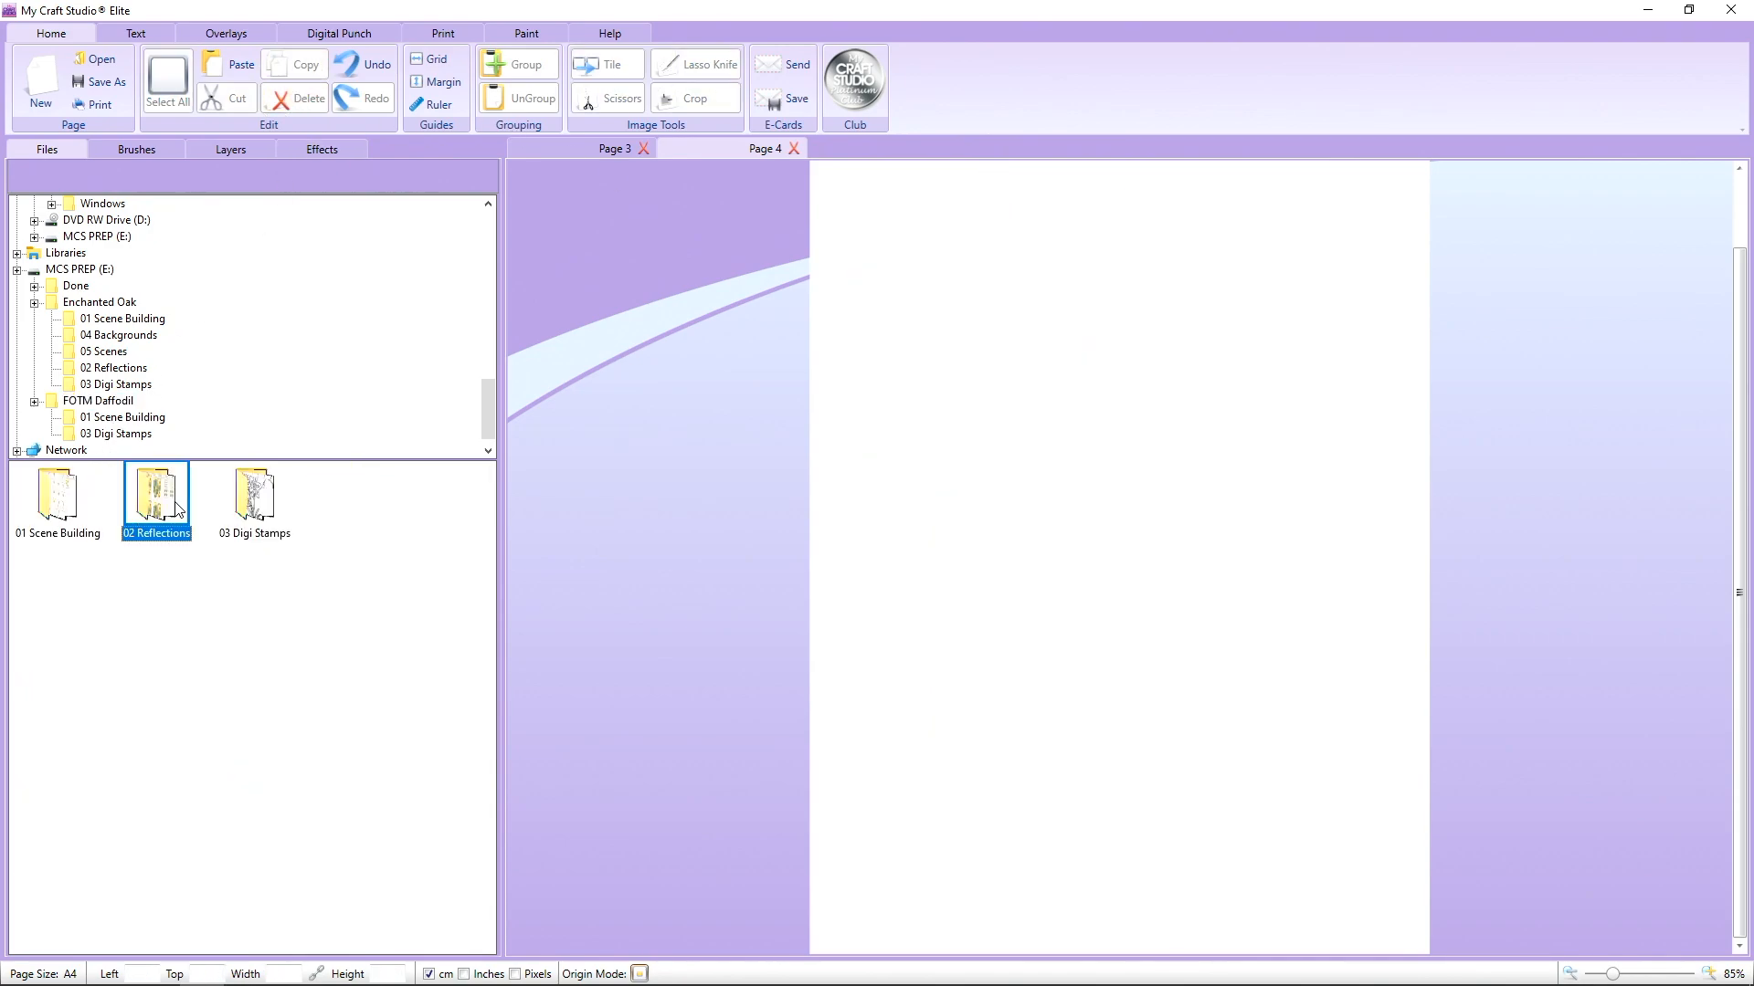
double_click(179, 511)
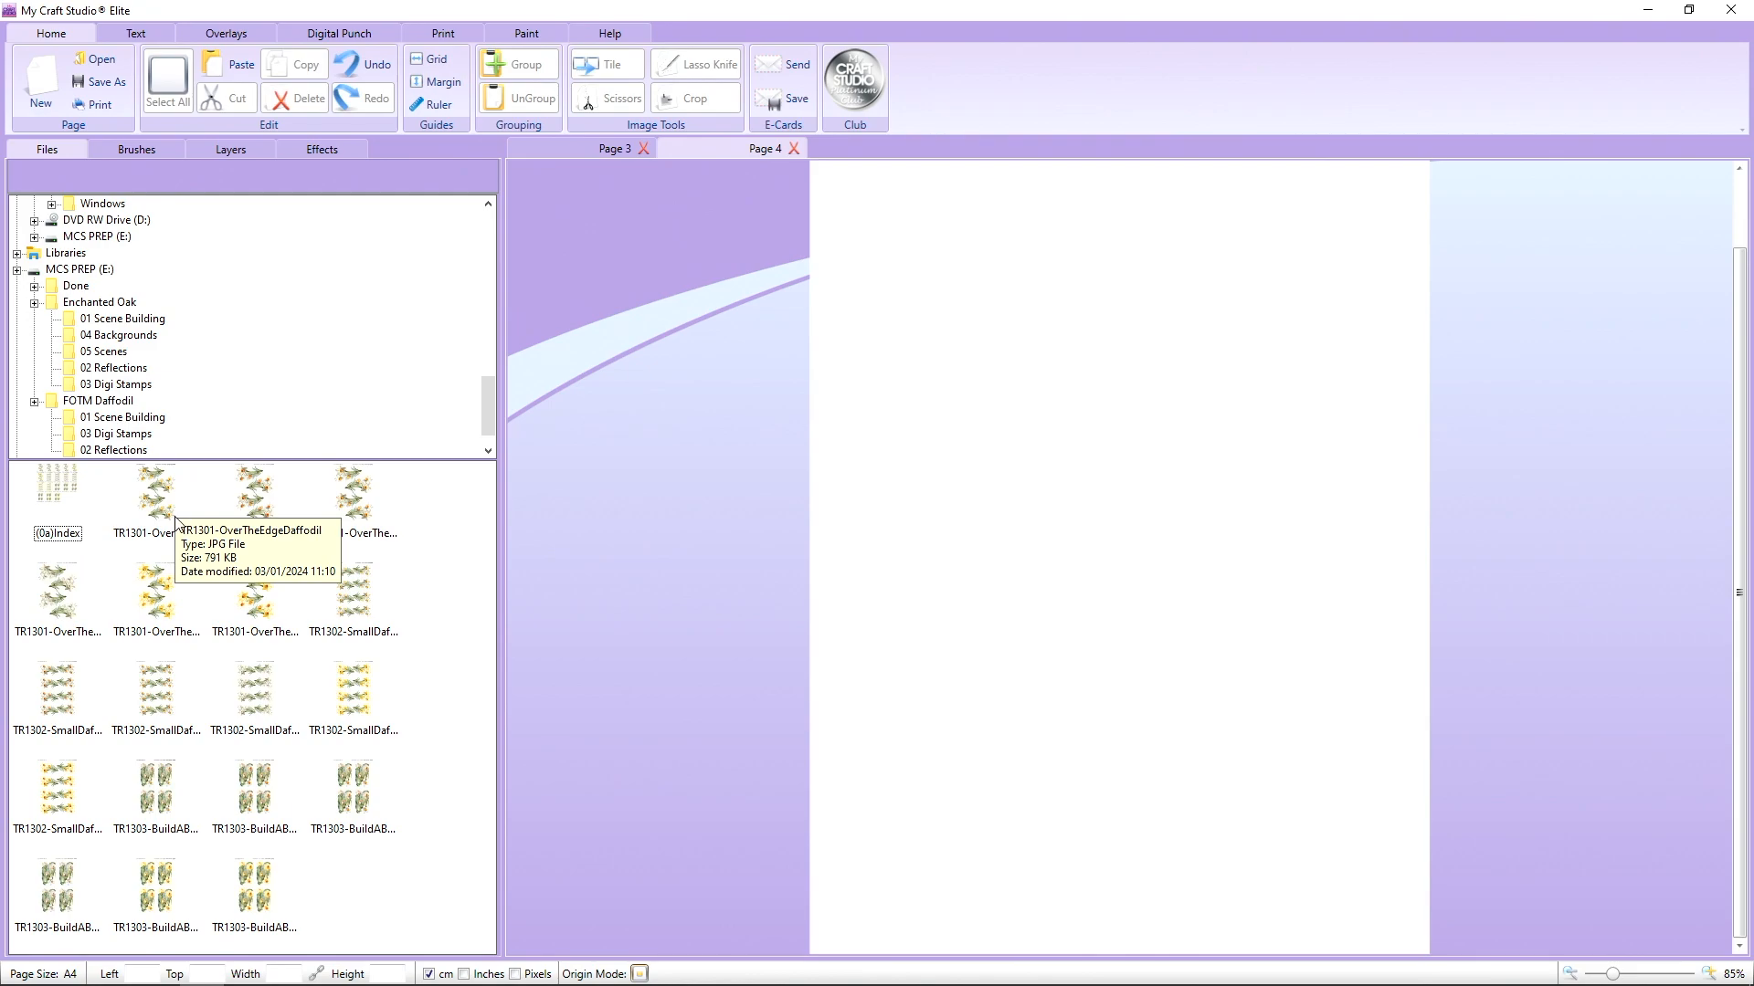
Place the first two TR1301 Over the Edge Daffodil sheets on the page, one over the other.
left_click_drag(176, 520, 1124, 511)
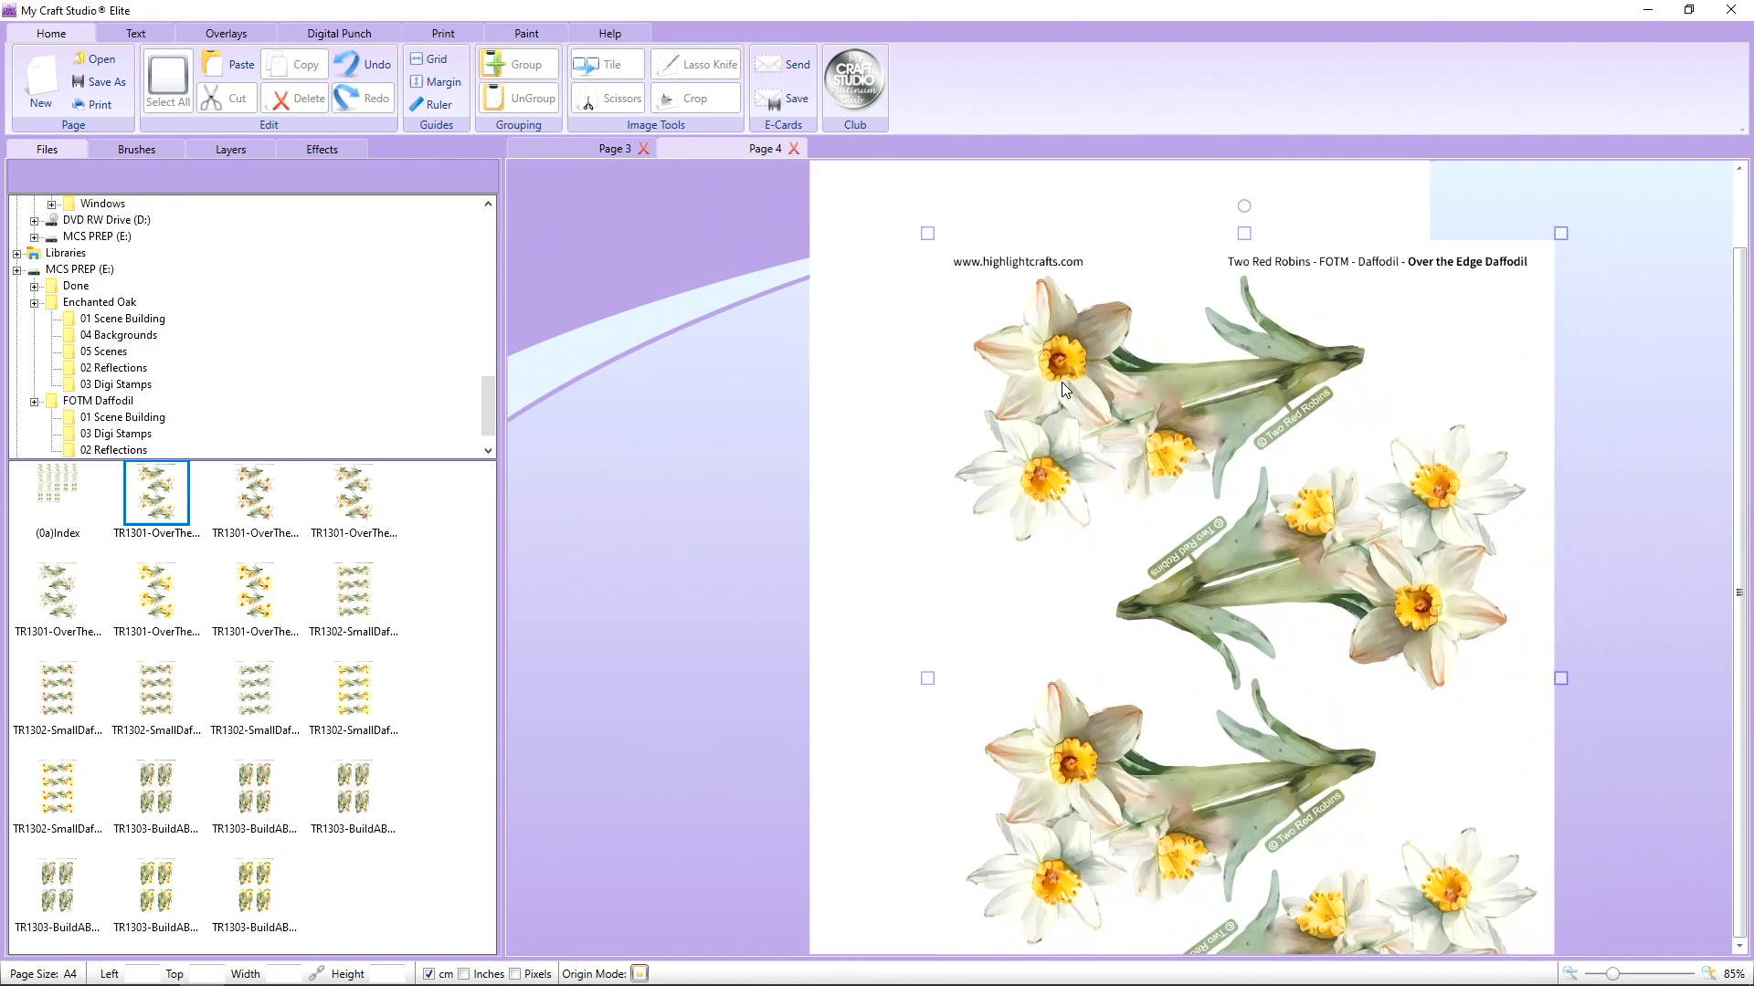
left_click_drag(1140, 429, 1053, 387)
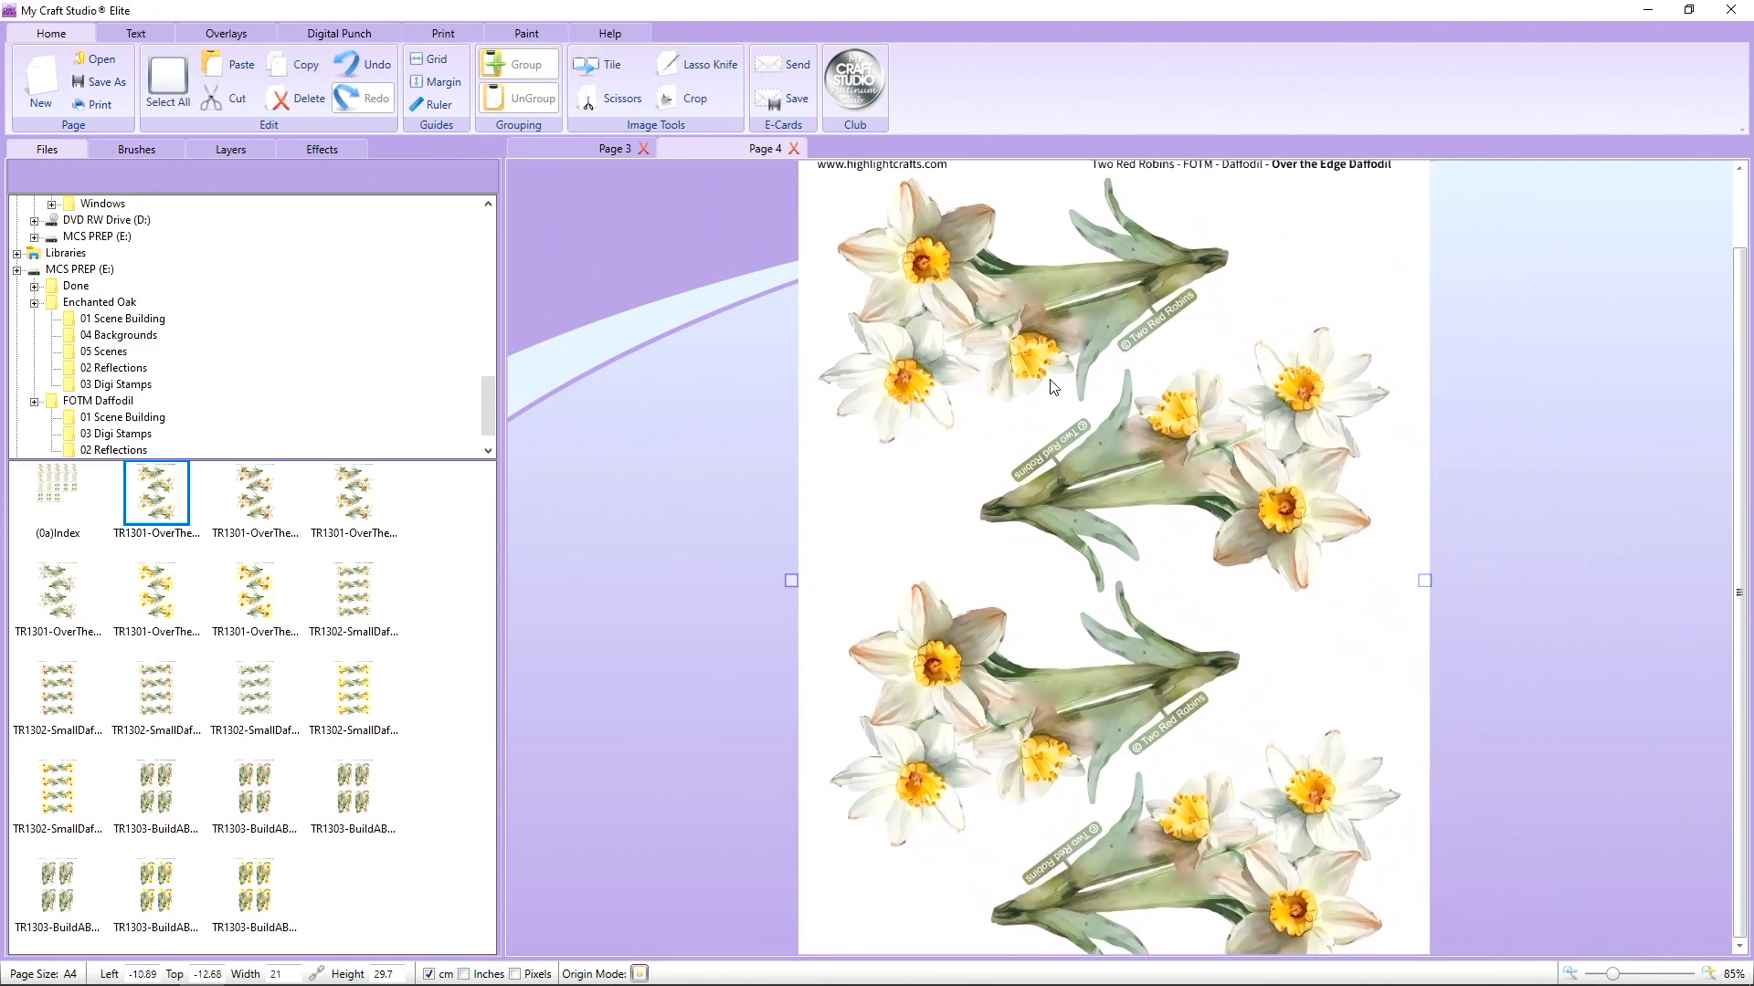
left_click_drag(274, 511, 1017, 384)
left_click_drag(1145, 535, 940, 278)
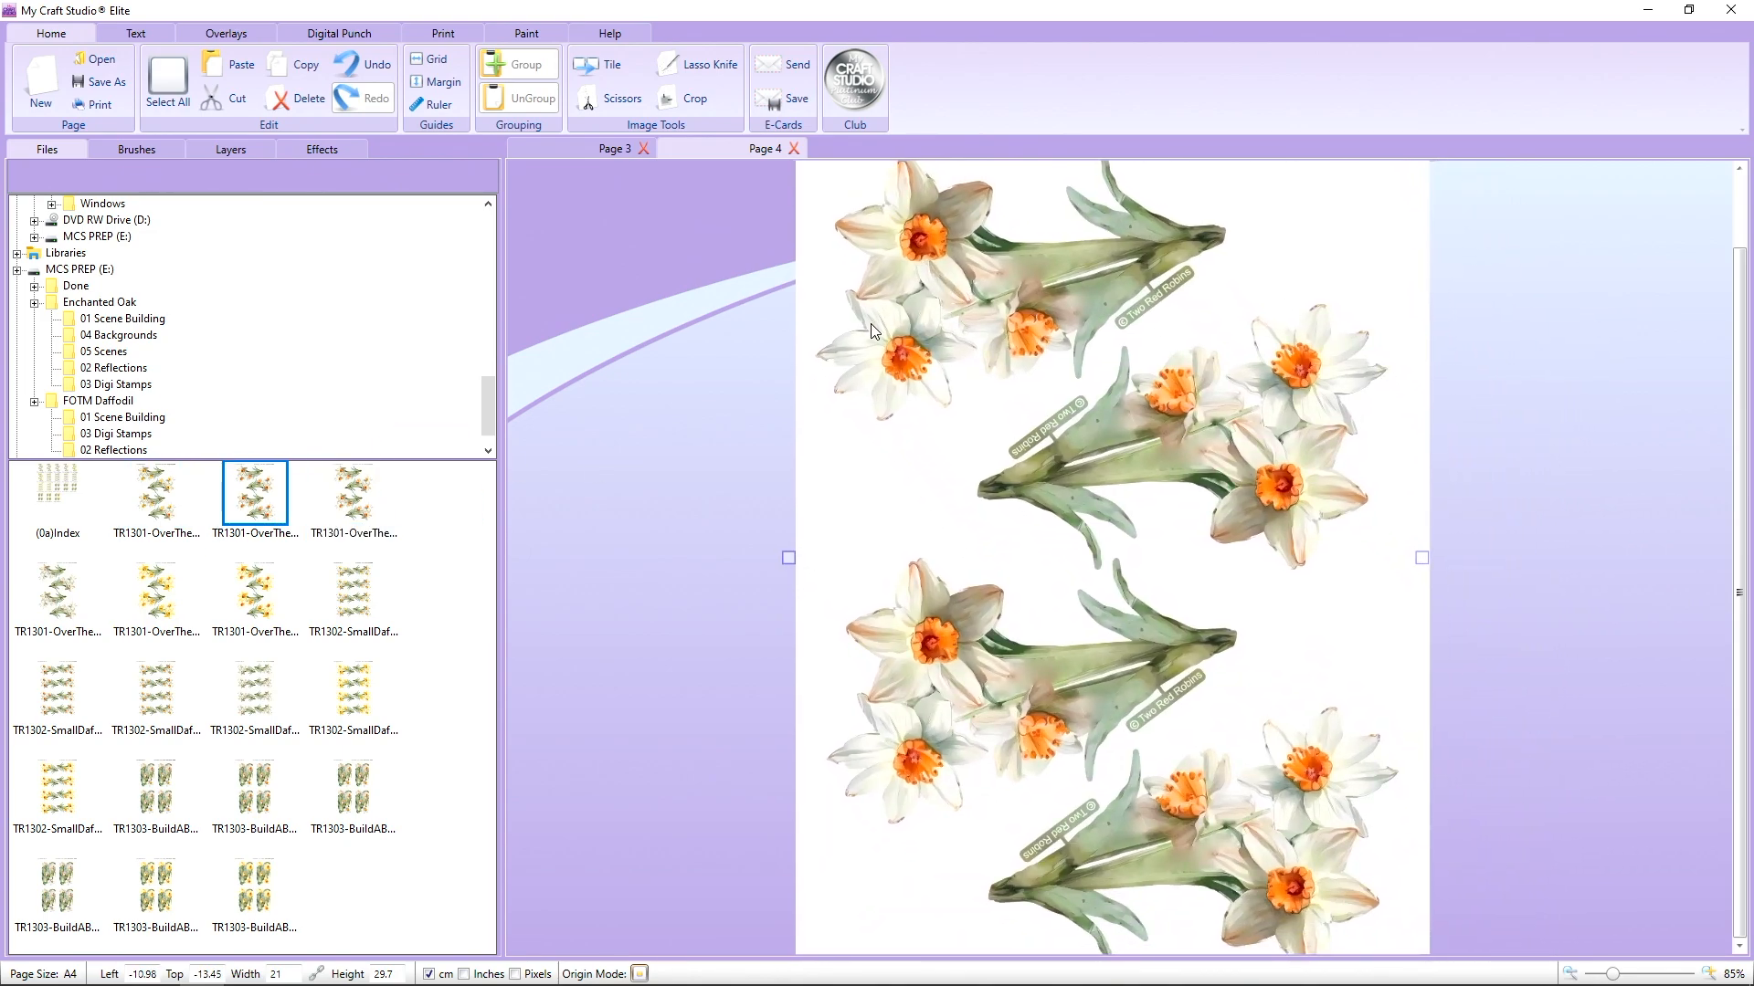
Place the third TR1301 Over the Edge Daffodil sheet over the others, and clear all the sheets from the page.
left_click(368, 500)
left_click_drag(365, 496, 1200, 430)
left_click_drag(1411, 672, 1028, 401)
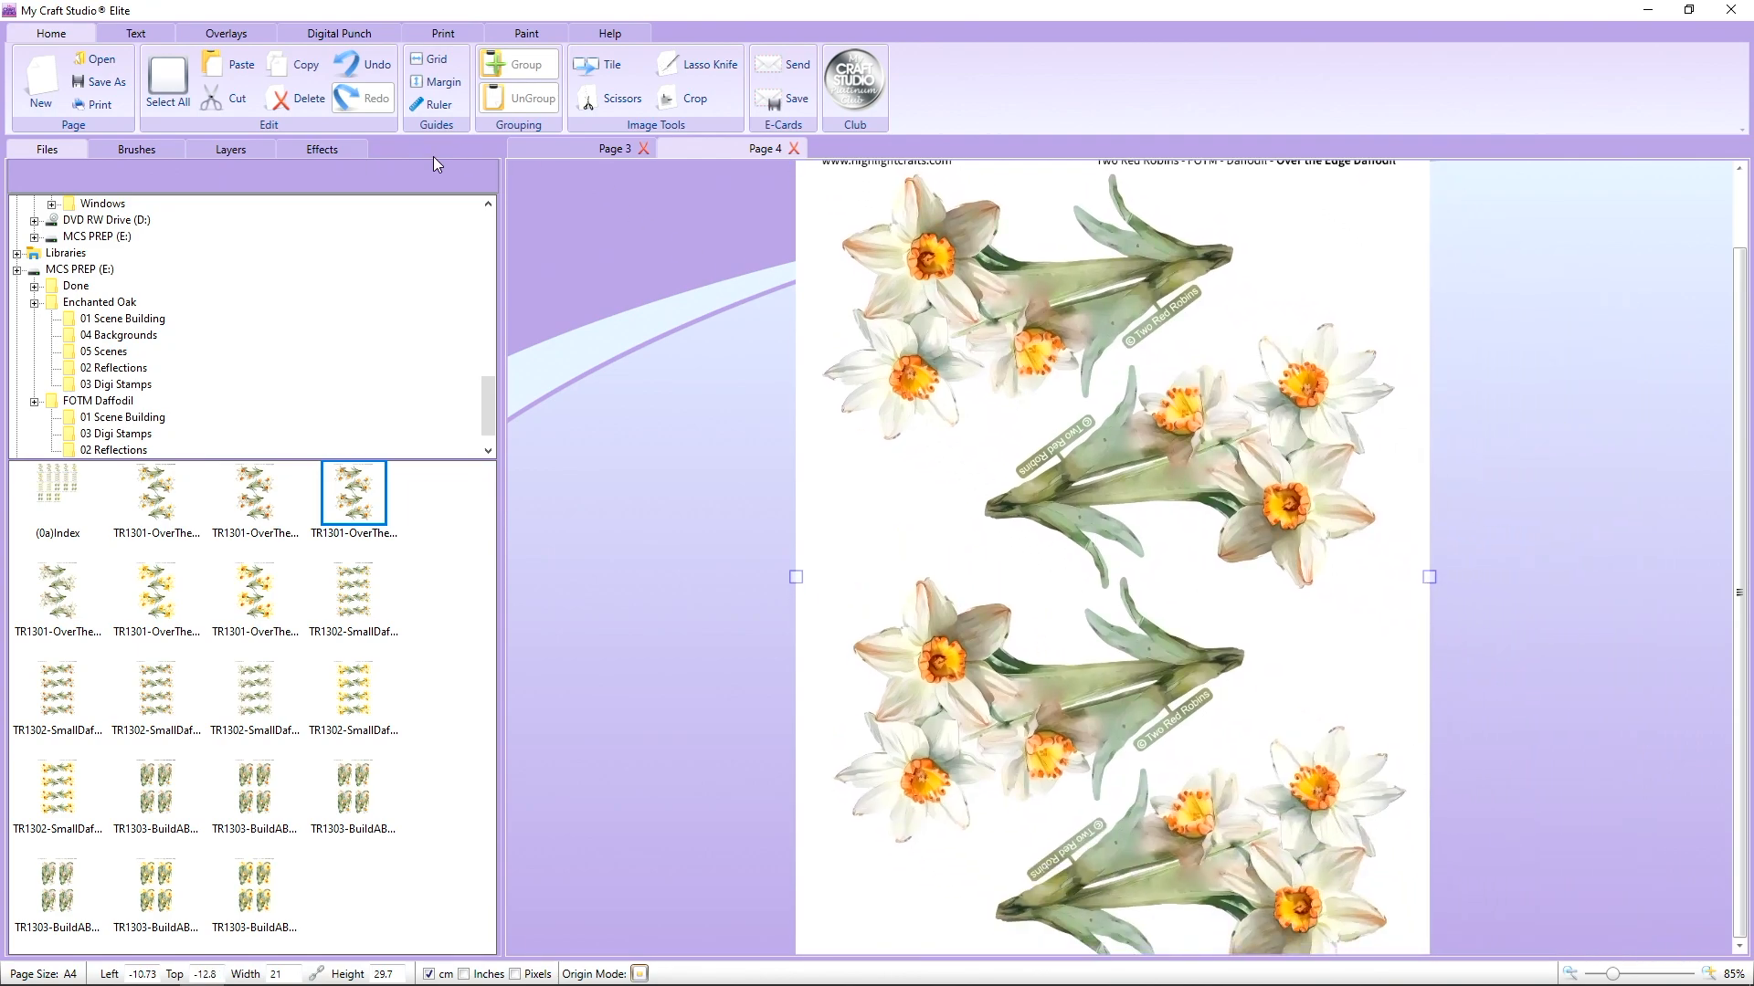
left_click(171, 71)
left_click(226, 98)
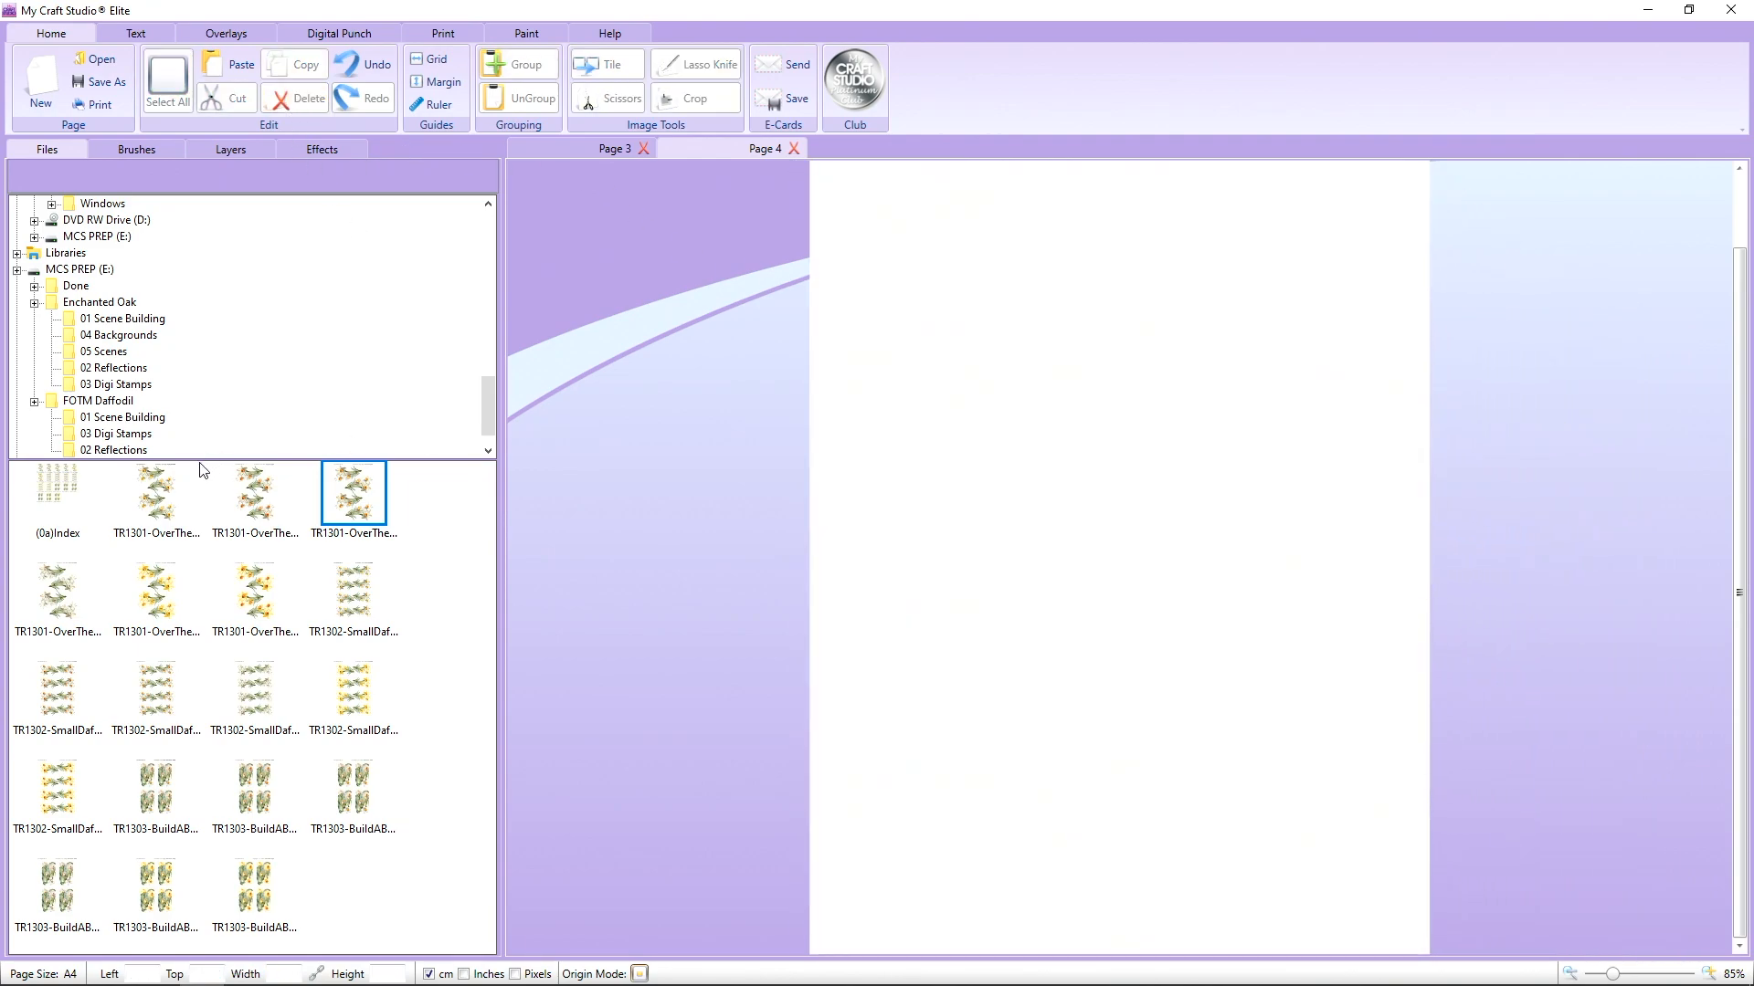
Place the first TR1301 Over the Edge Daffodil sheet on the page at full size, undoing a trial reduction, and align it over the page.
left_click_drag(156, 493, 1116, 473)
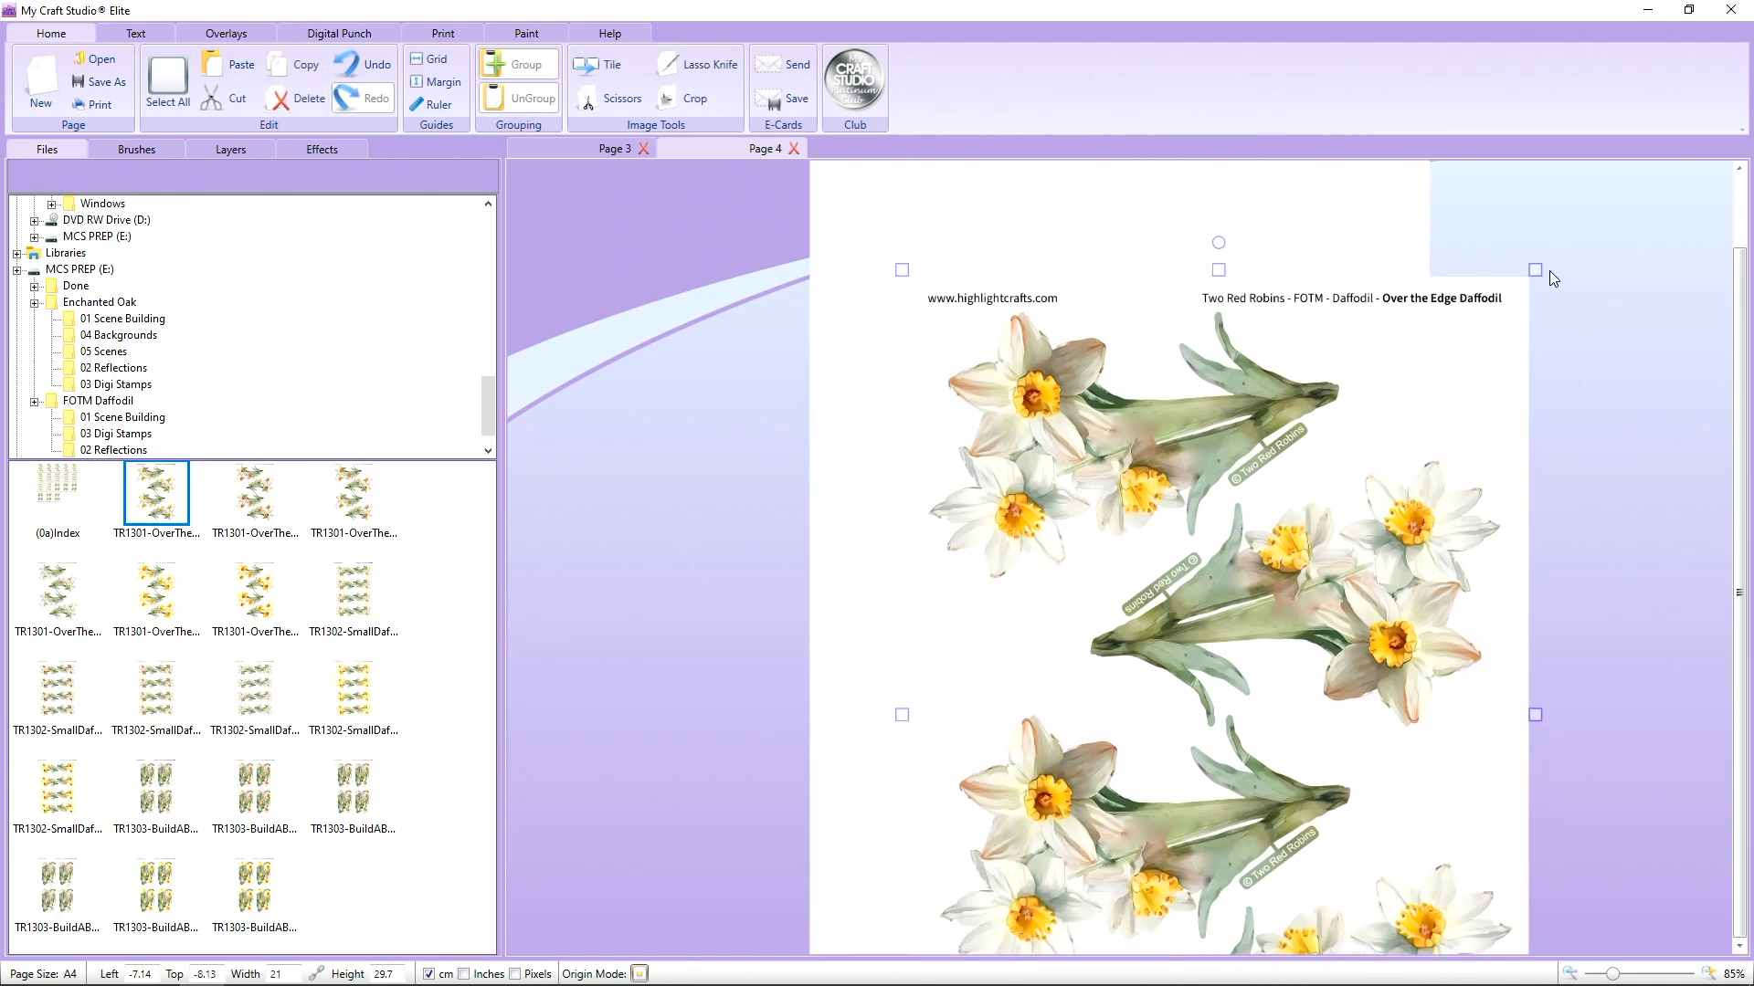
left_click_drag(1549, 277, 1310, 589)
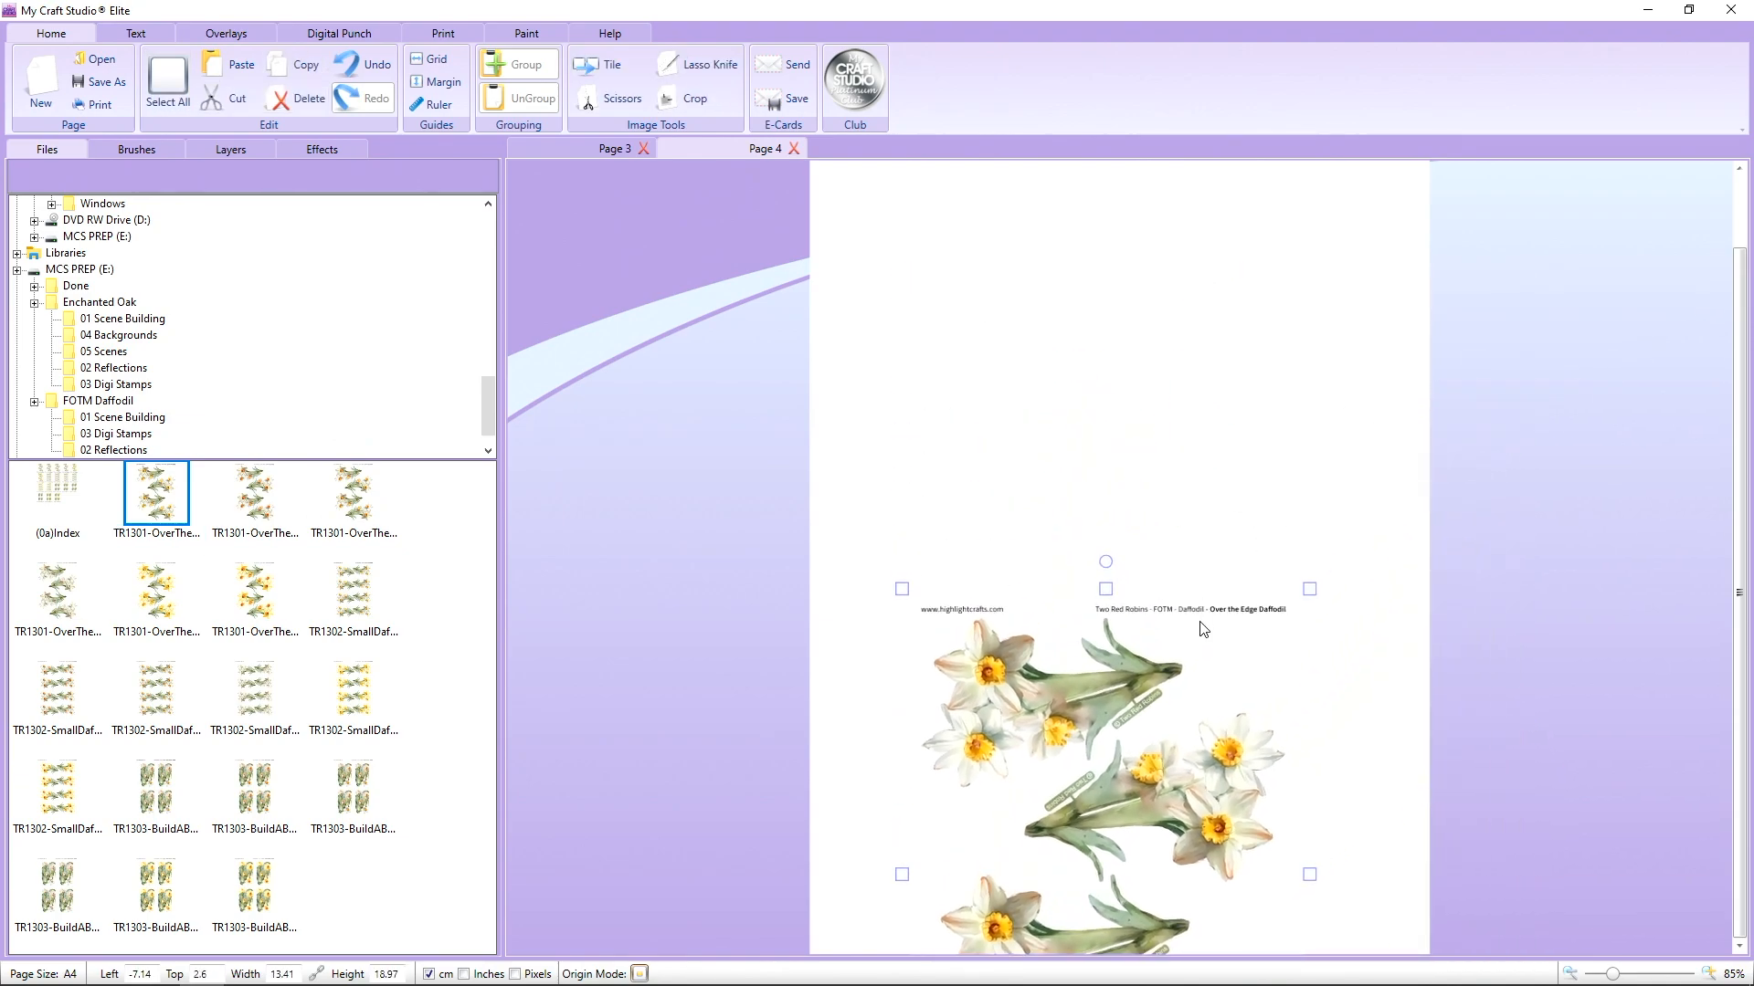
left_click(364, 60)
left_click_drag(1402, 831, 1290, 754)
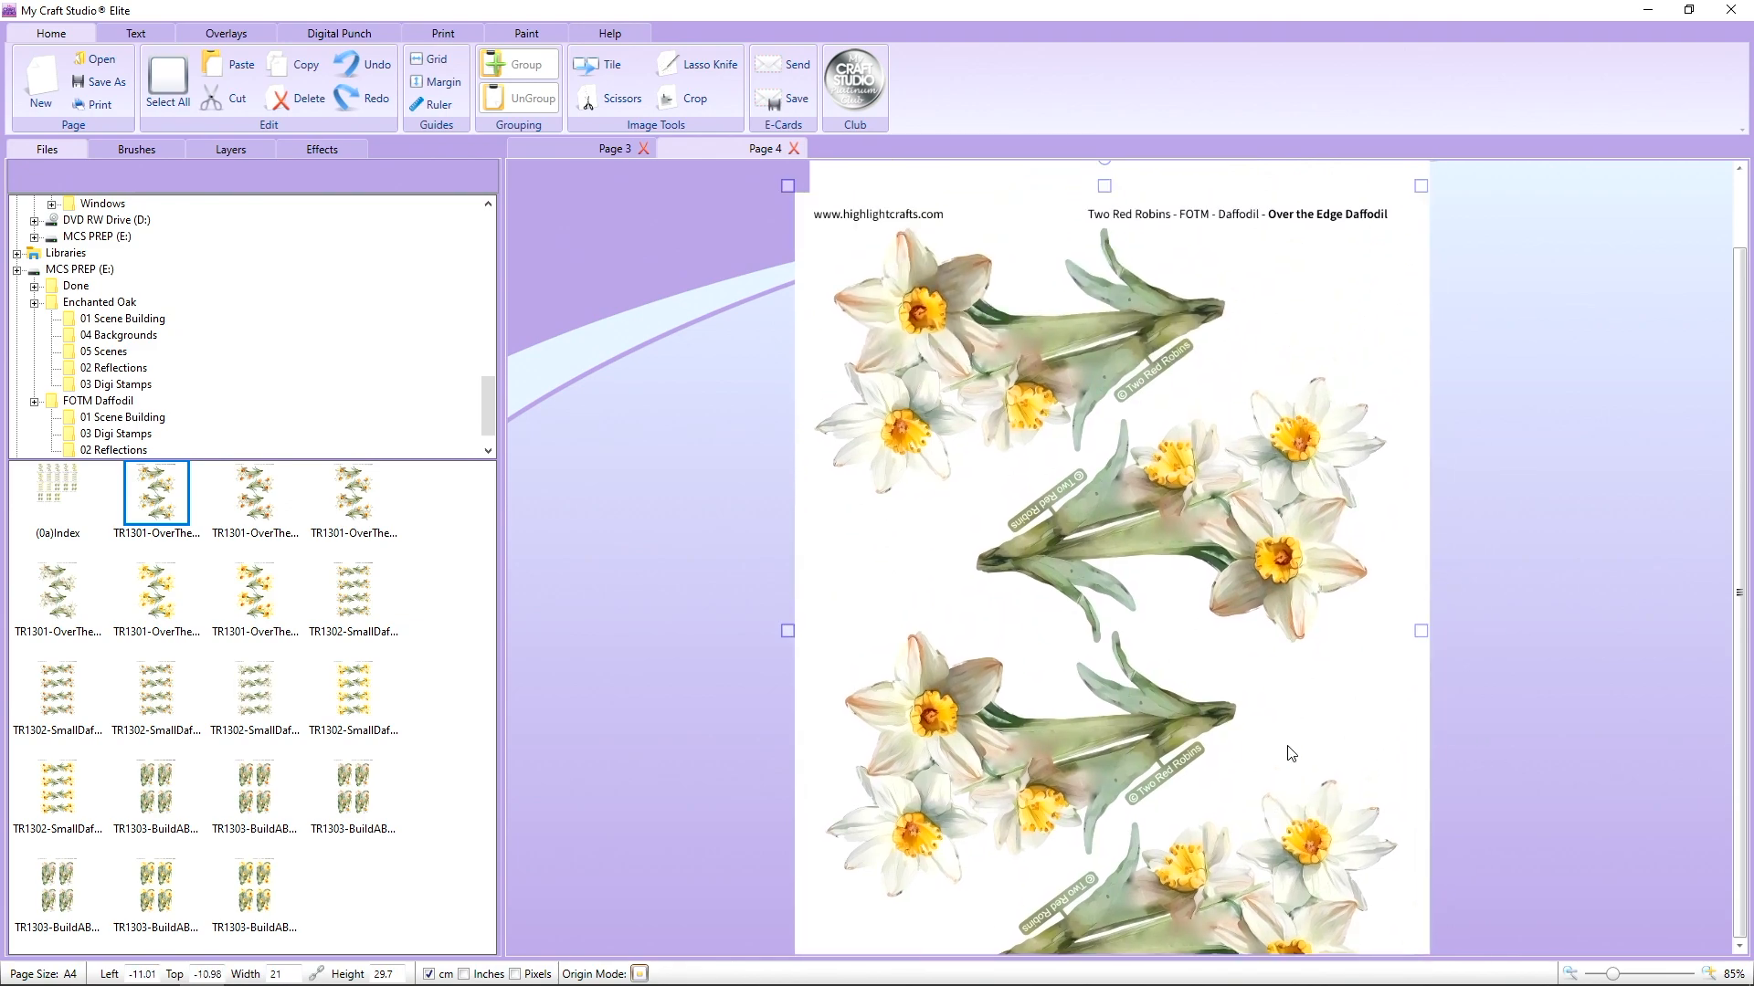
Outline the sheet's upper-left daffodil cluster, including its stems and leaves, with the Scissors tool.
left_click(601, 100)
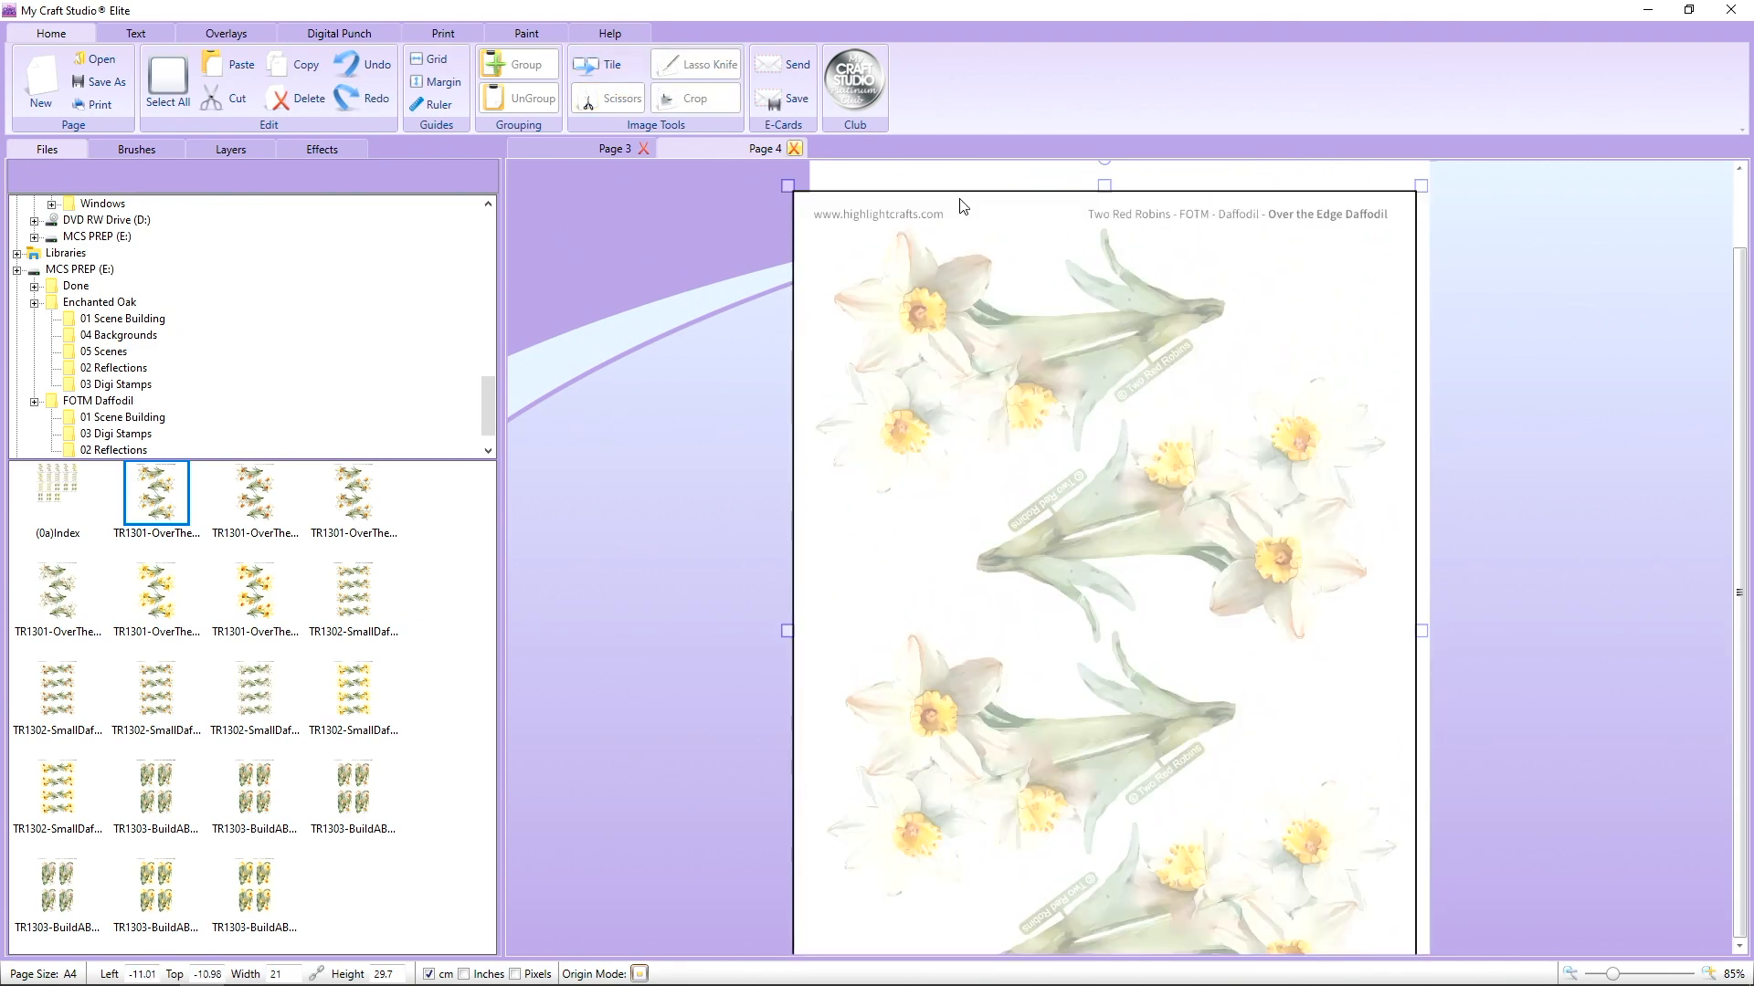
left_click(1212, 208)
left_click(825, 222)
left_click(803, 393)
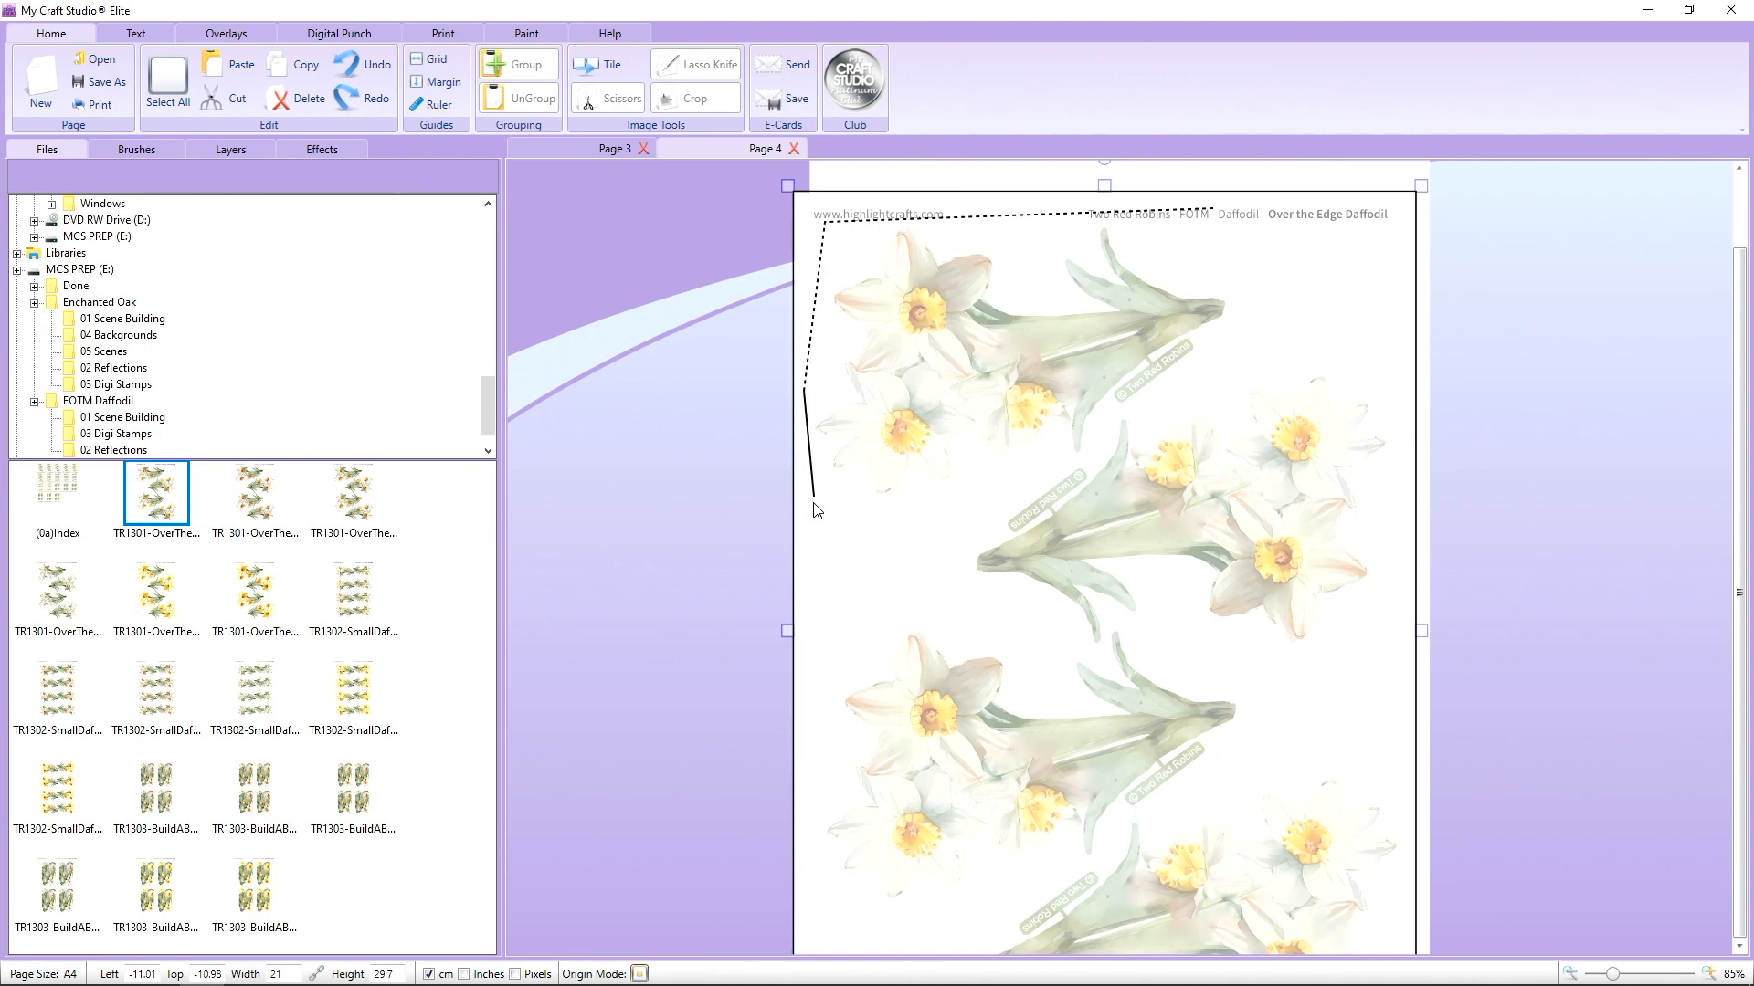
left_click(813, 502)
left_click(973, 499)
left_click(1079, 456)
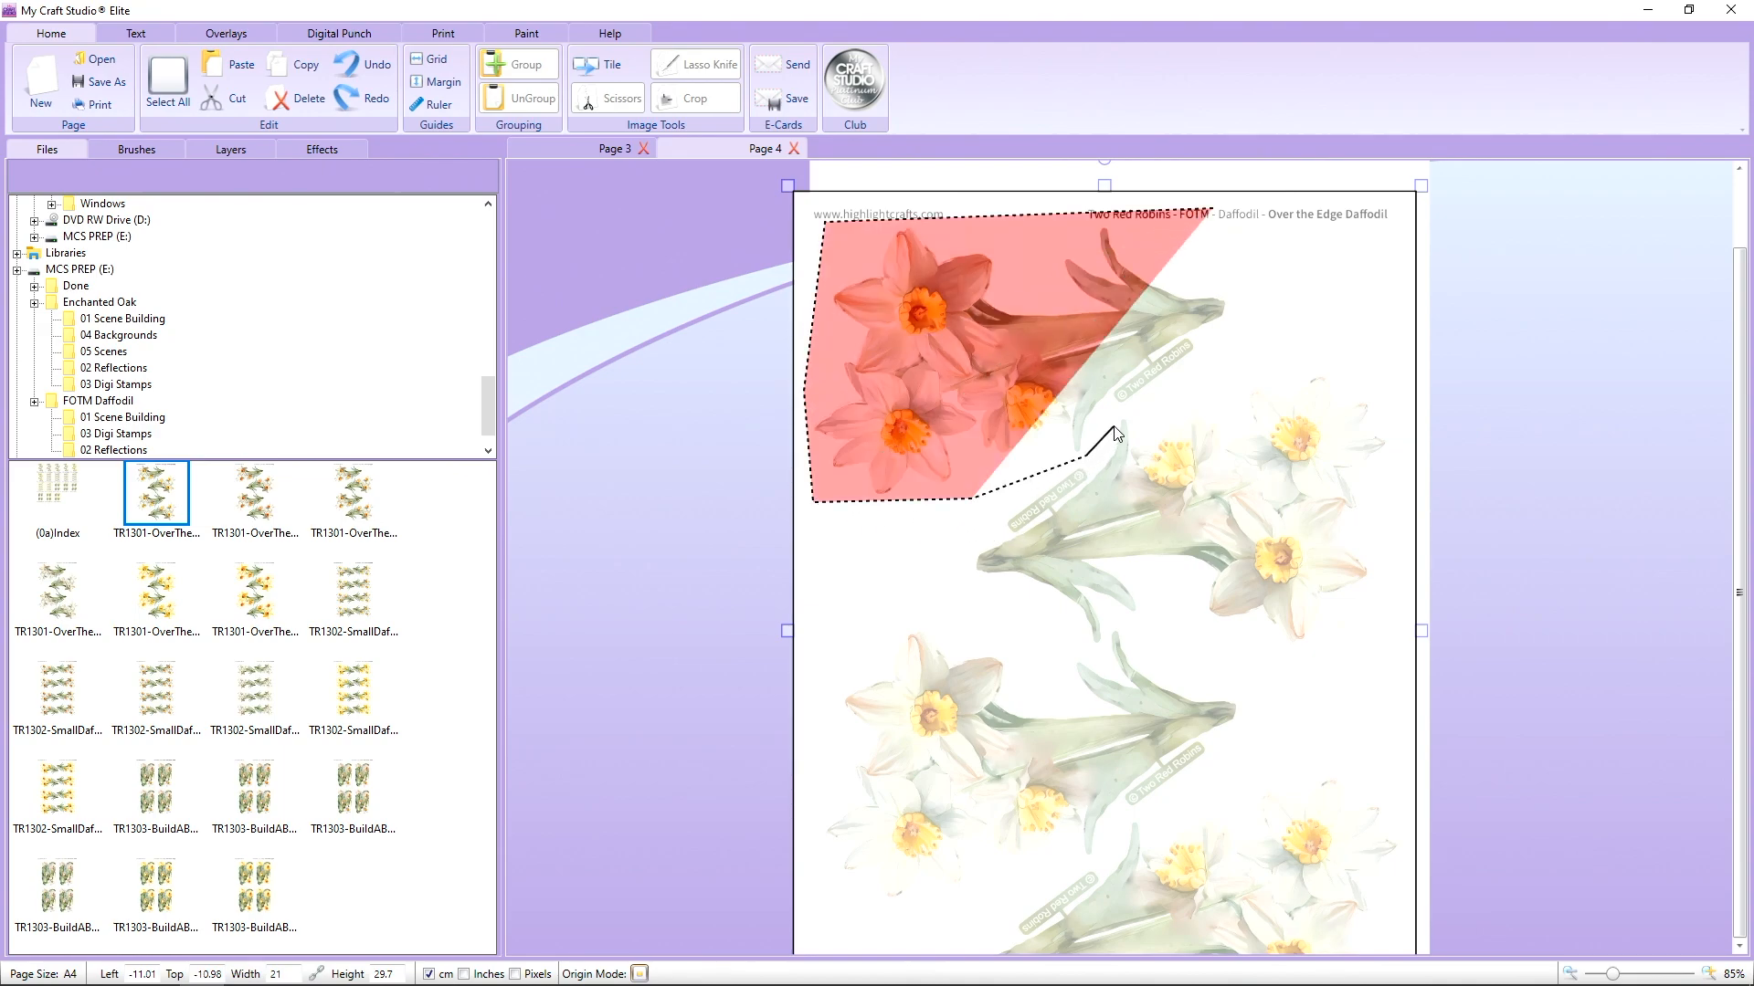
left_click(1116, 416)
left_click(1167, 399)
left_click(1295, 298)
left_click(1263, 246)
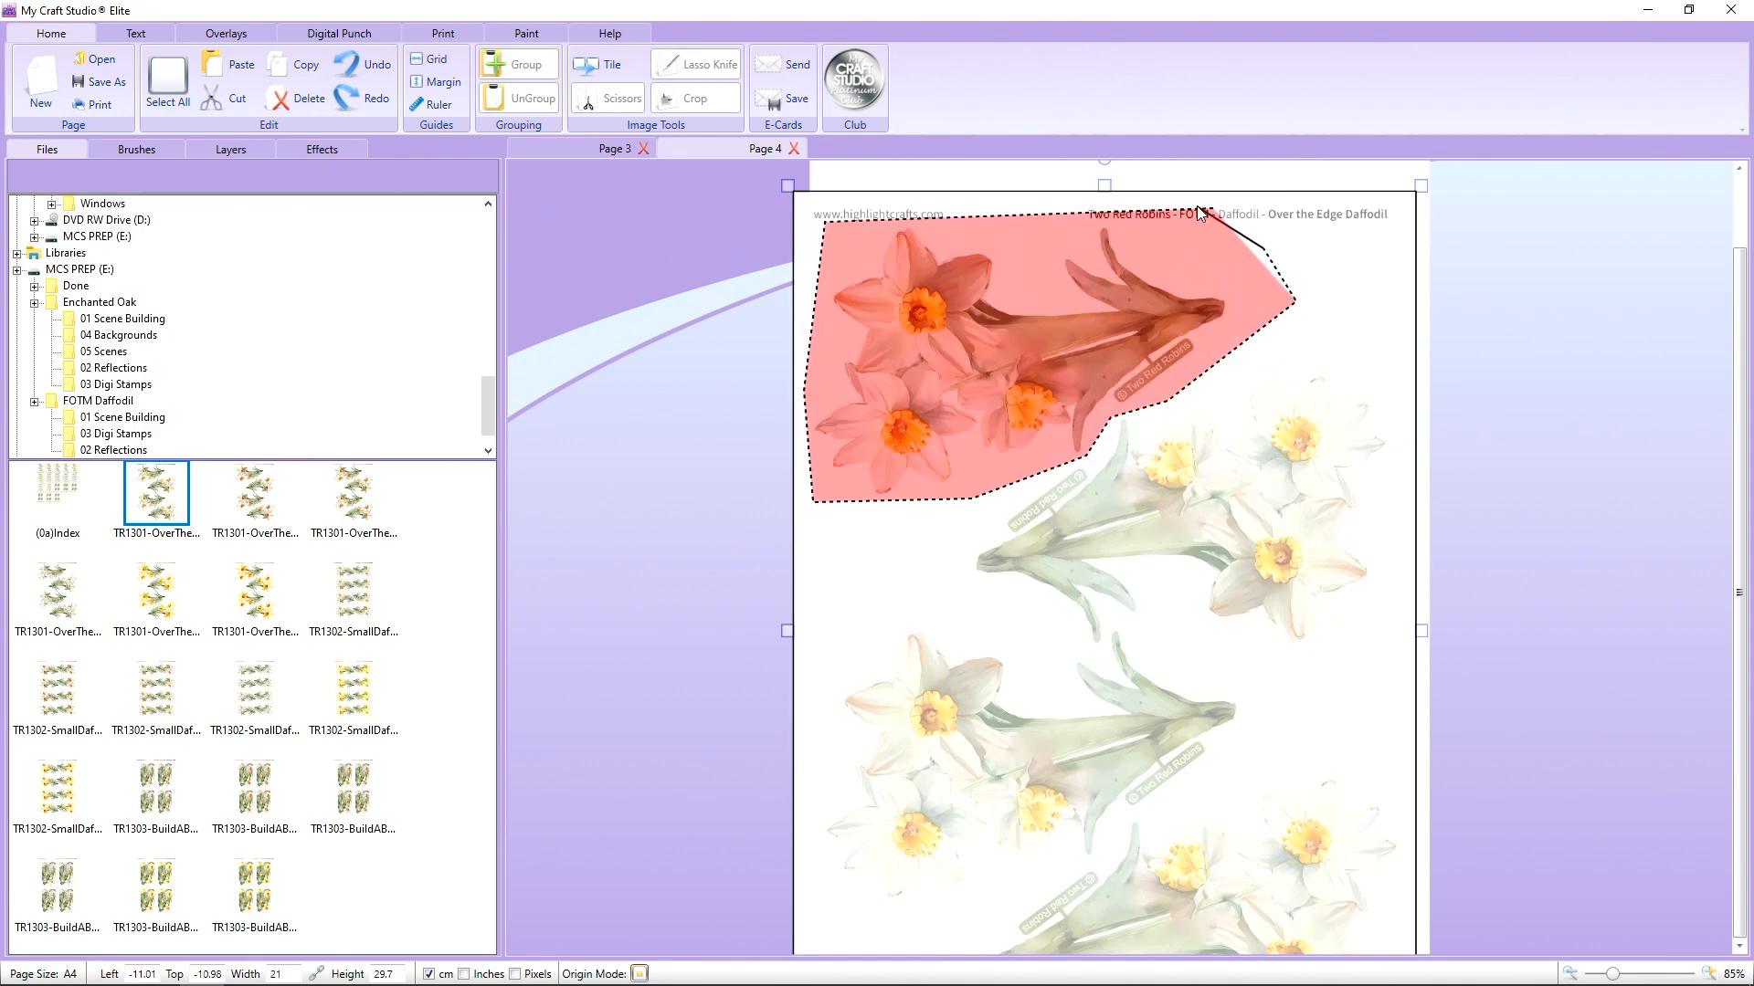
left_click(1197, 205)
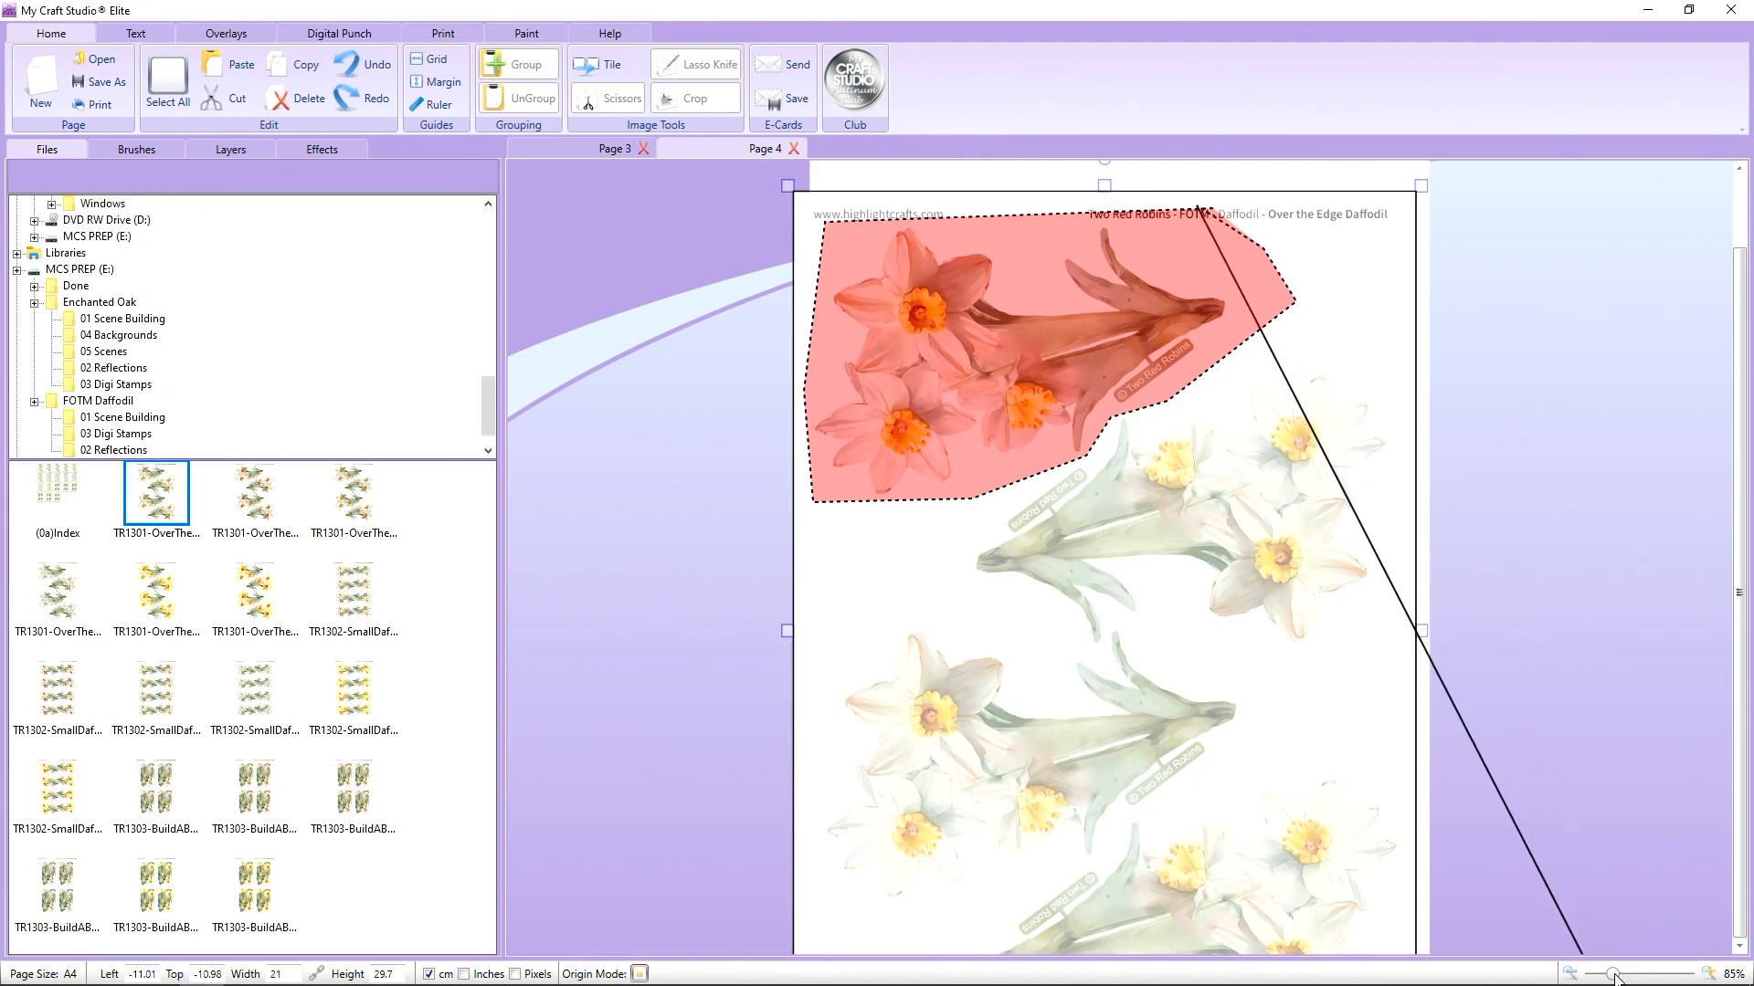
Keep only the inner area of the scissor outline and position the cut-out daffodil cluster near the top of the page.
left_click_drag(1615, 978, 1598, 977)
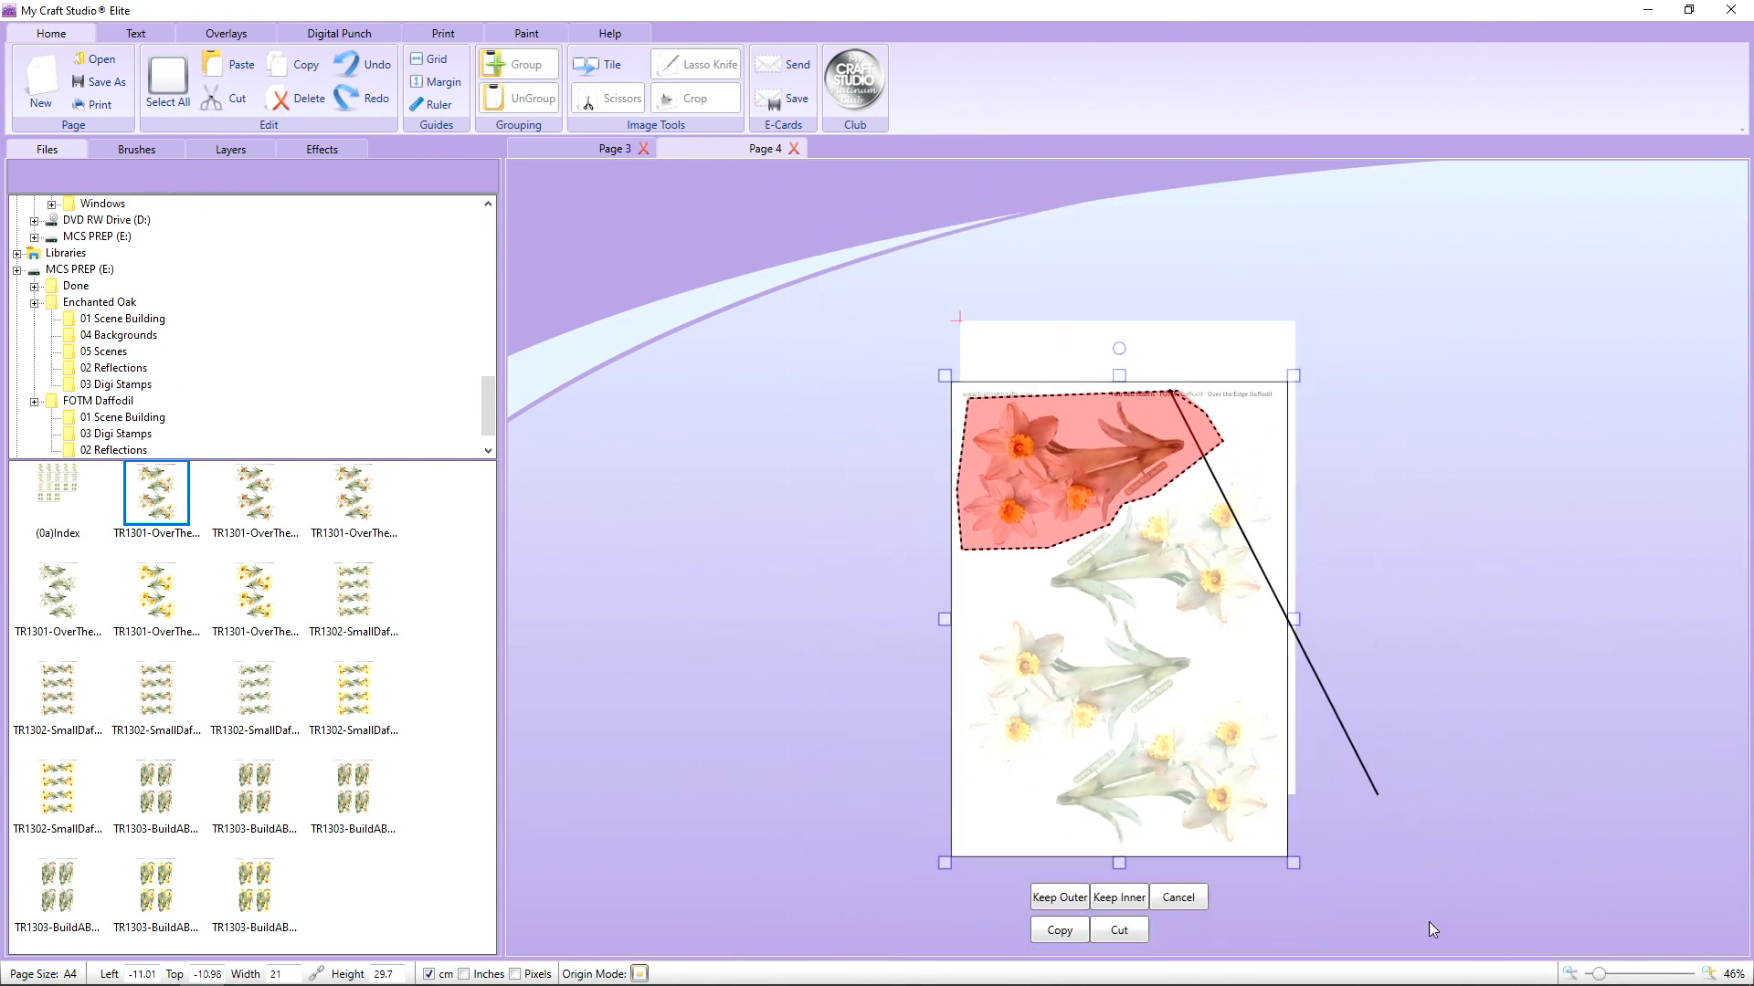
left_click(1103, 899)
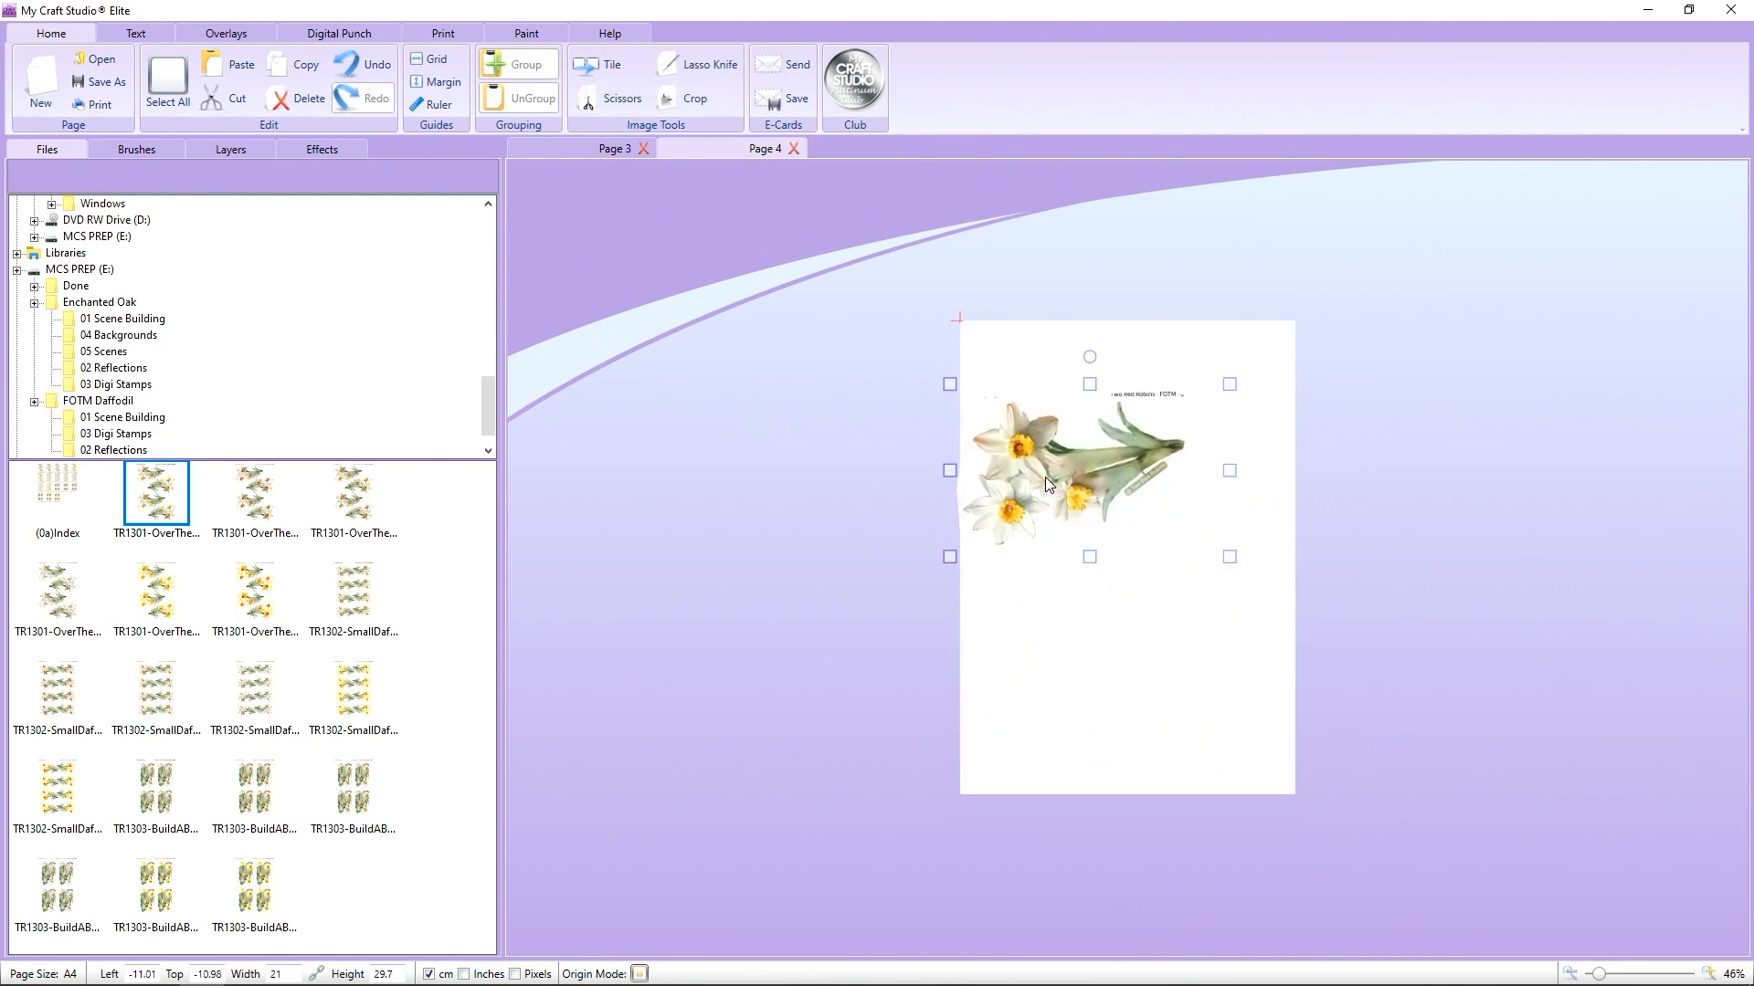
left_click_drag(1045, 476, 1072, 425)
left_click(1514, 583)
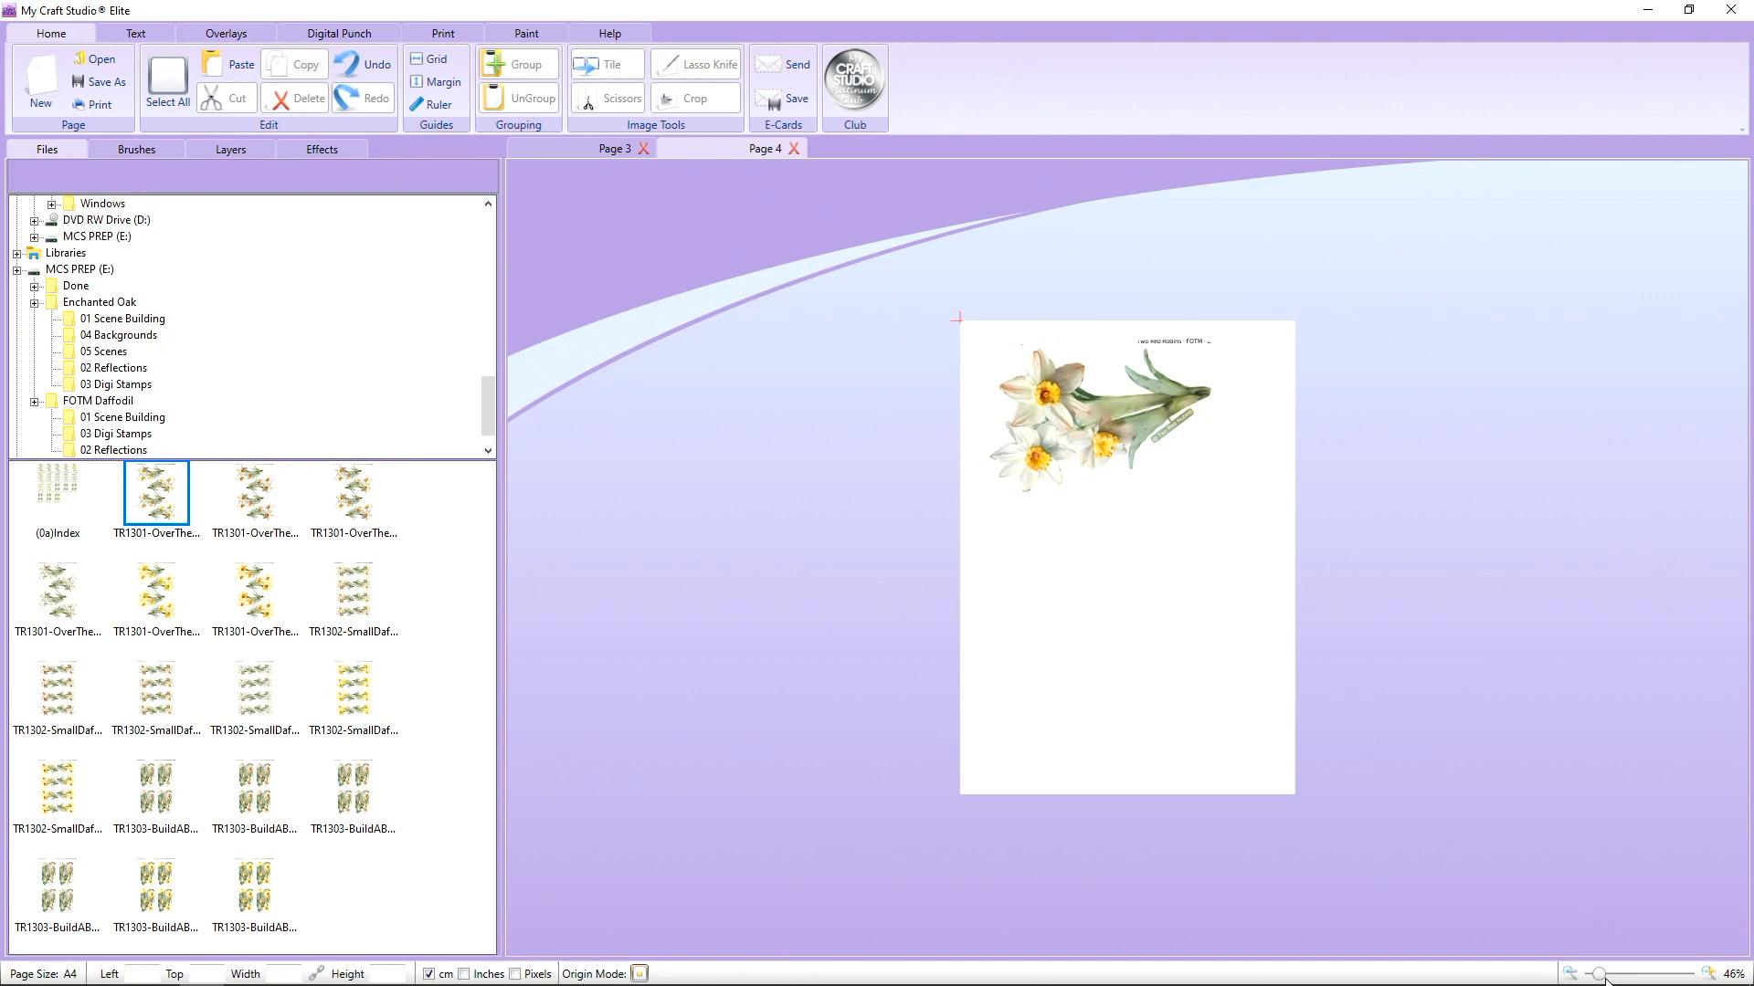
left_click_drag(1607, 979, 1614, 979)
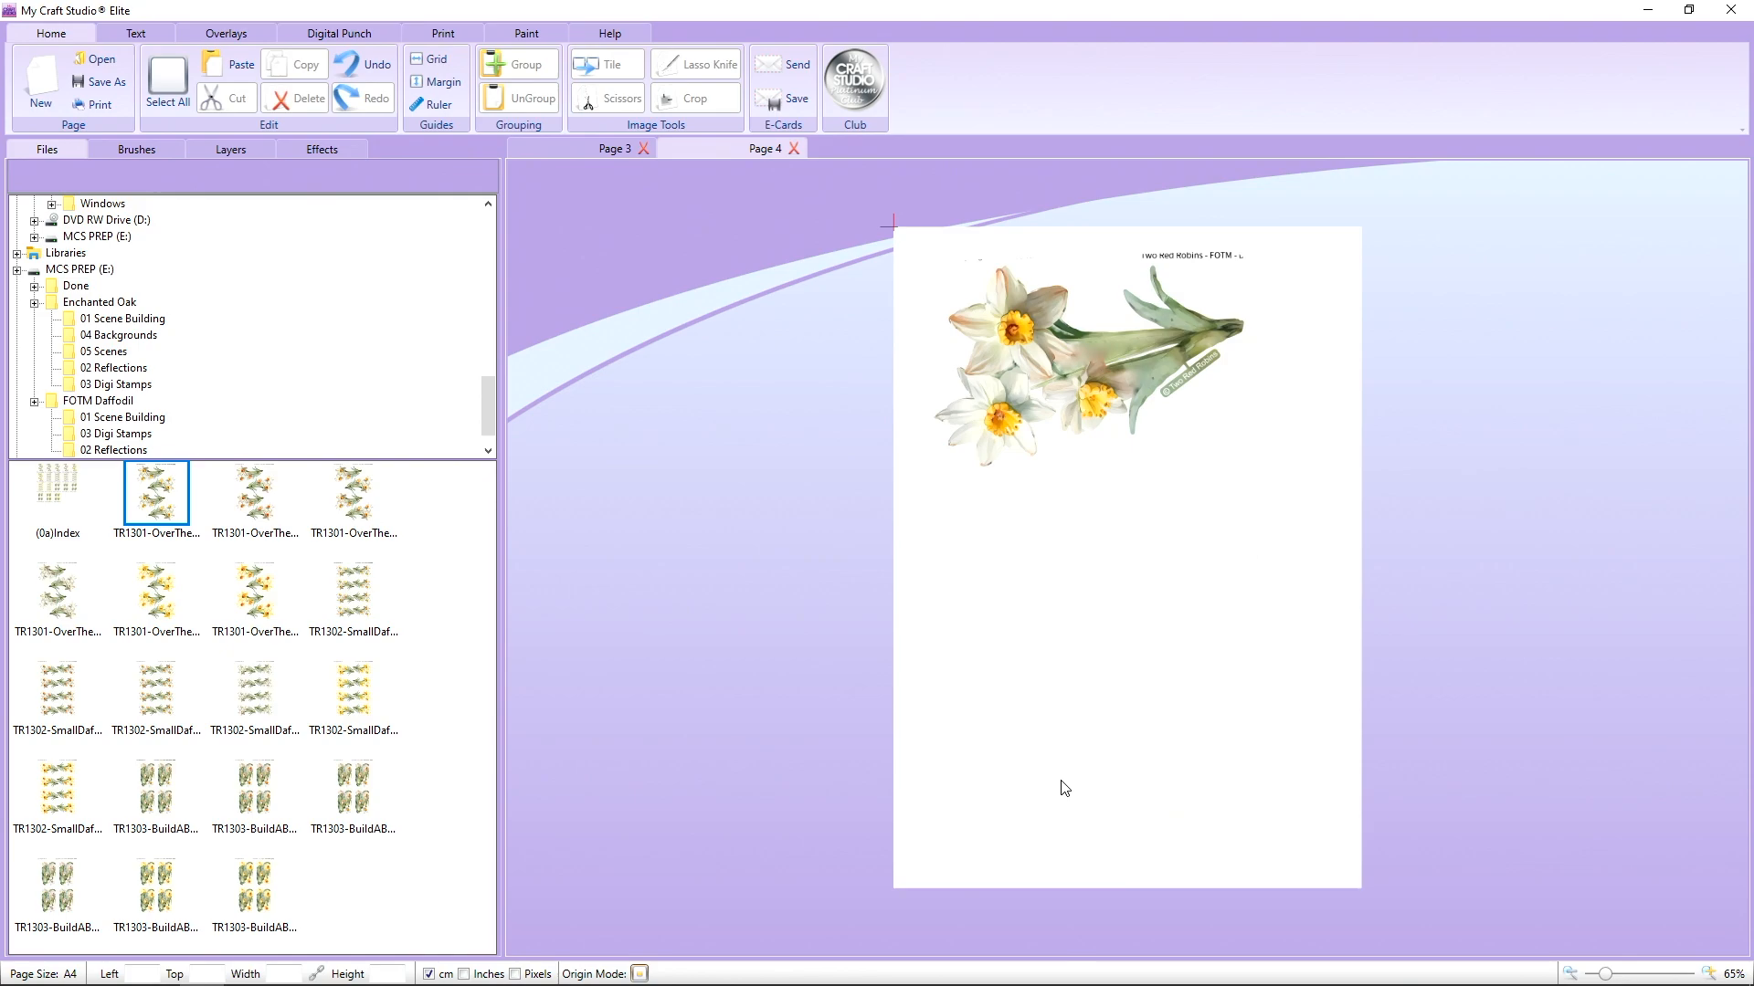
Place the yellow TR1302 Small Daffodil sheet over the page and set its Rainbow colour effect to 216.
left_click_drag(365, 704, 1050, 439)
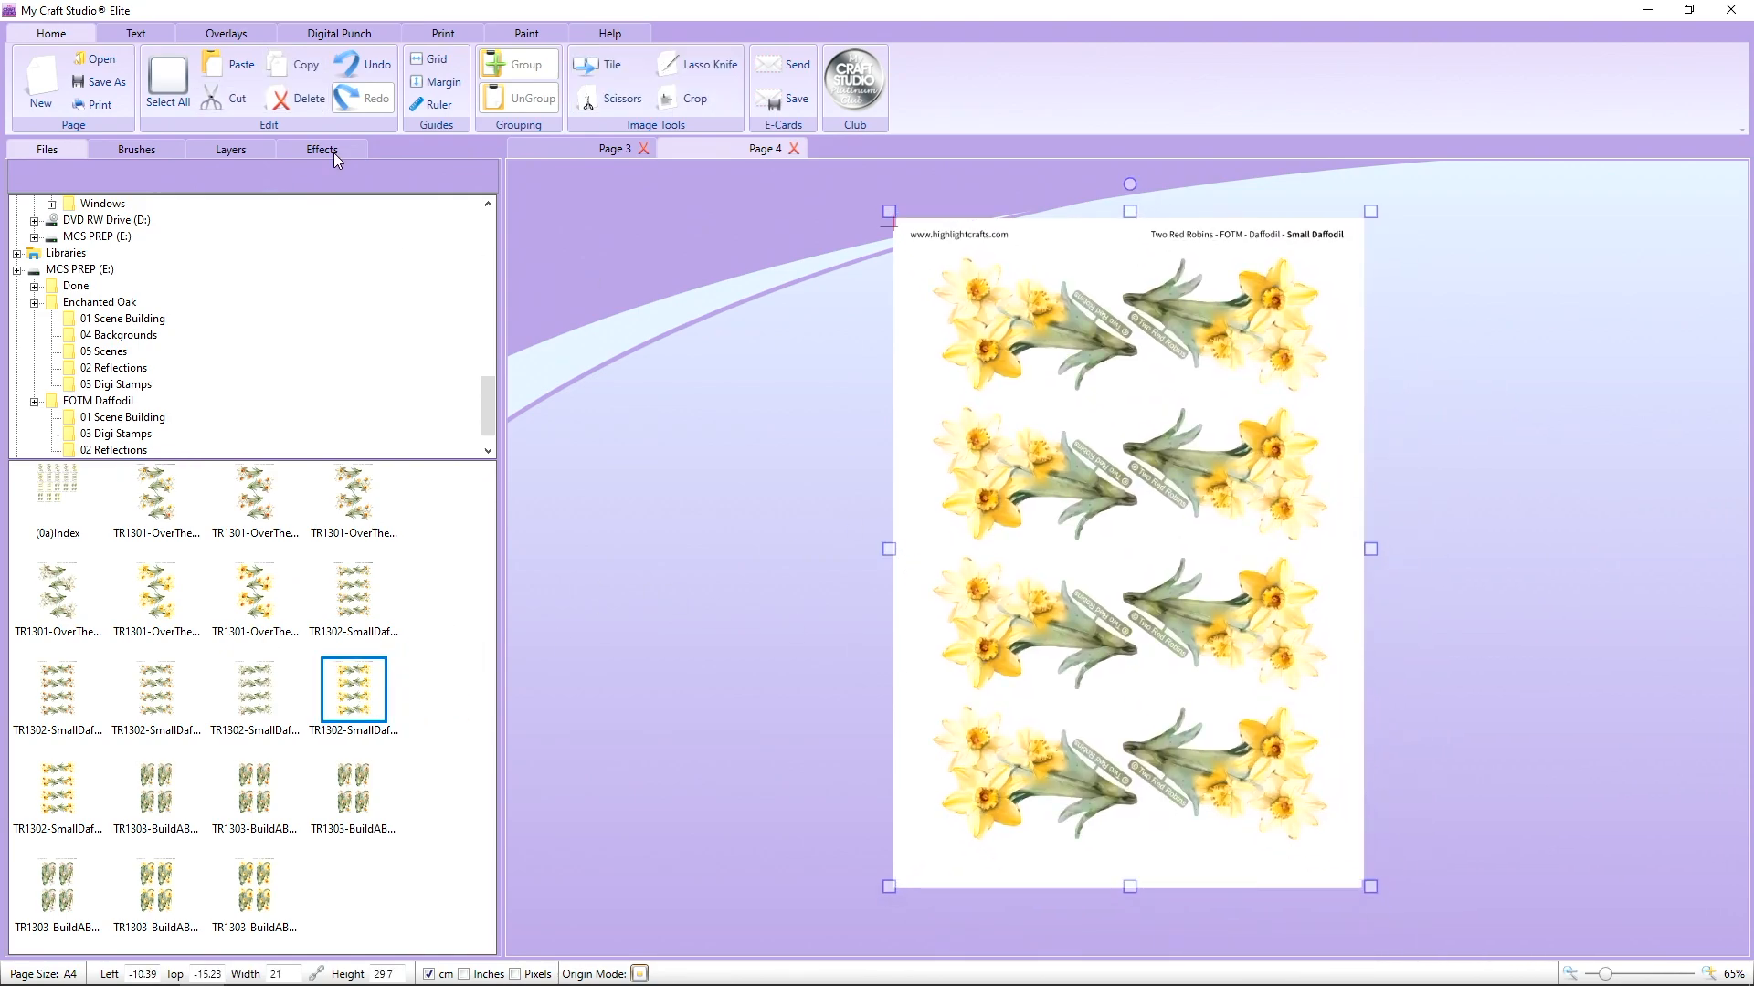
left_click(327, 150)
left_click_drag(139, 299, 337, 327)
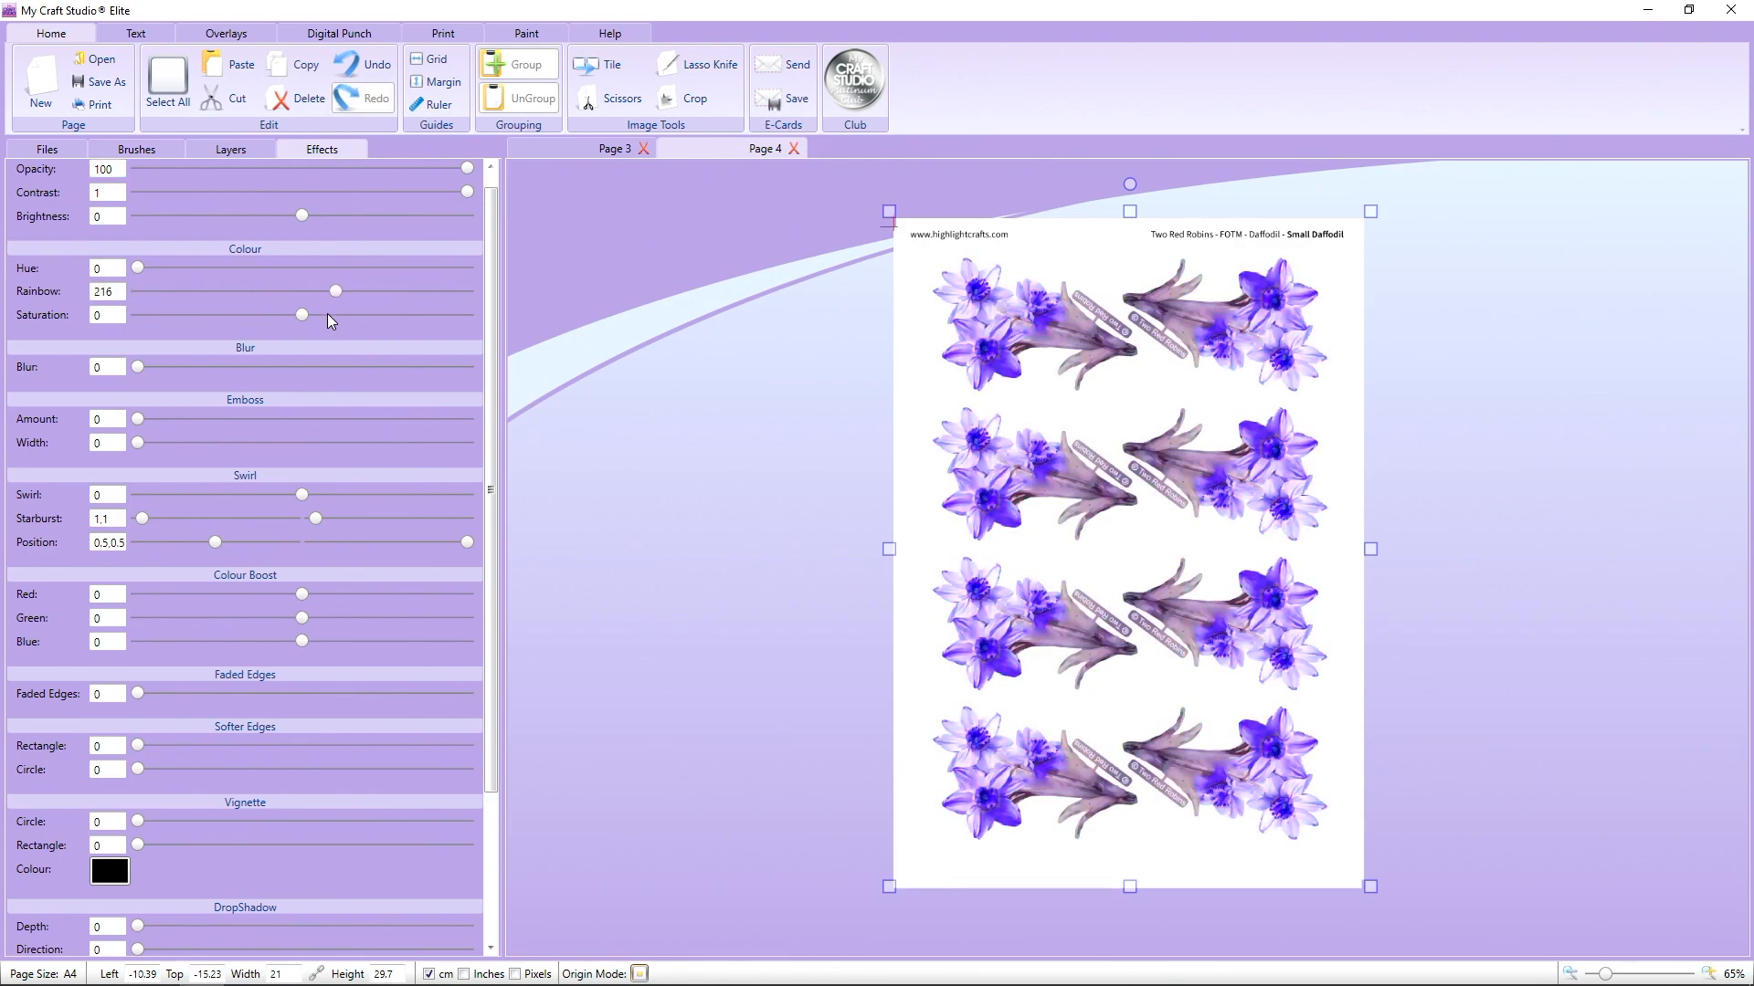
Undo the Rainbow colour change and delete the Small Daffodil sheet from the page.
left_click(365, 65)
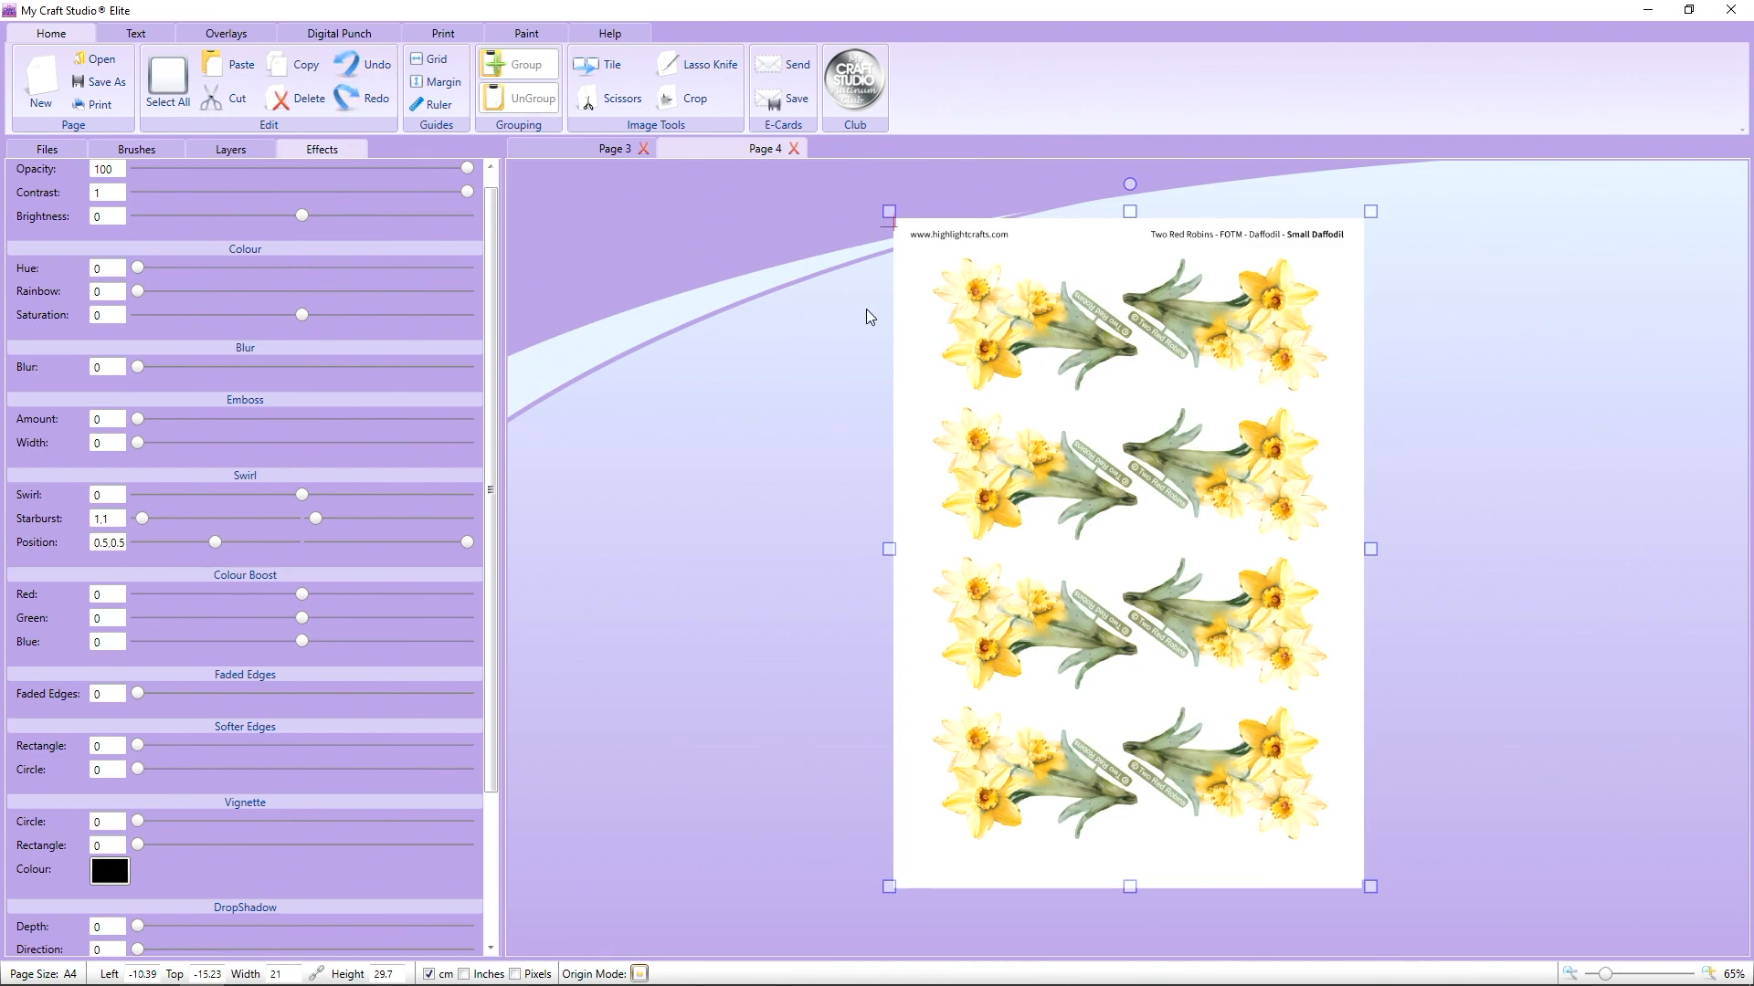
left_click(296, 96)
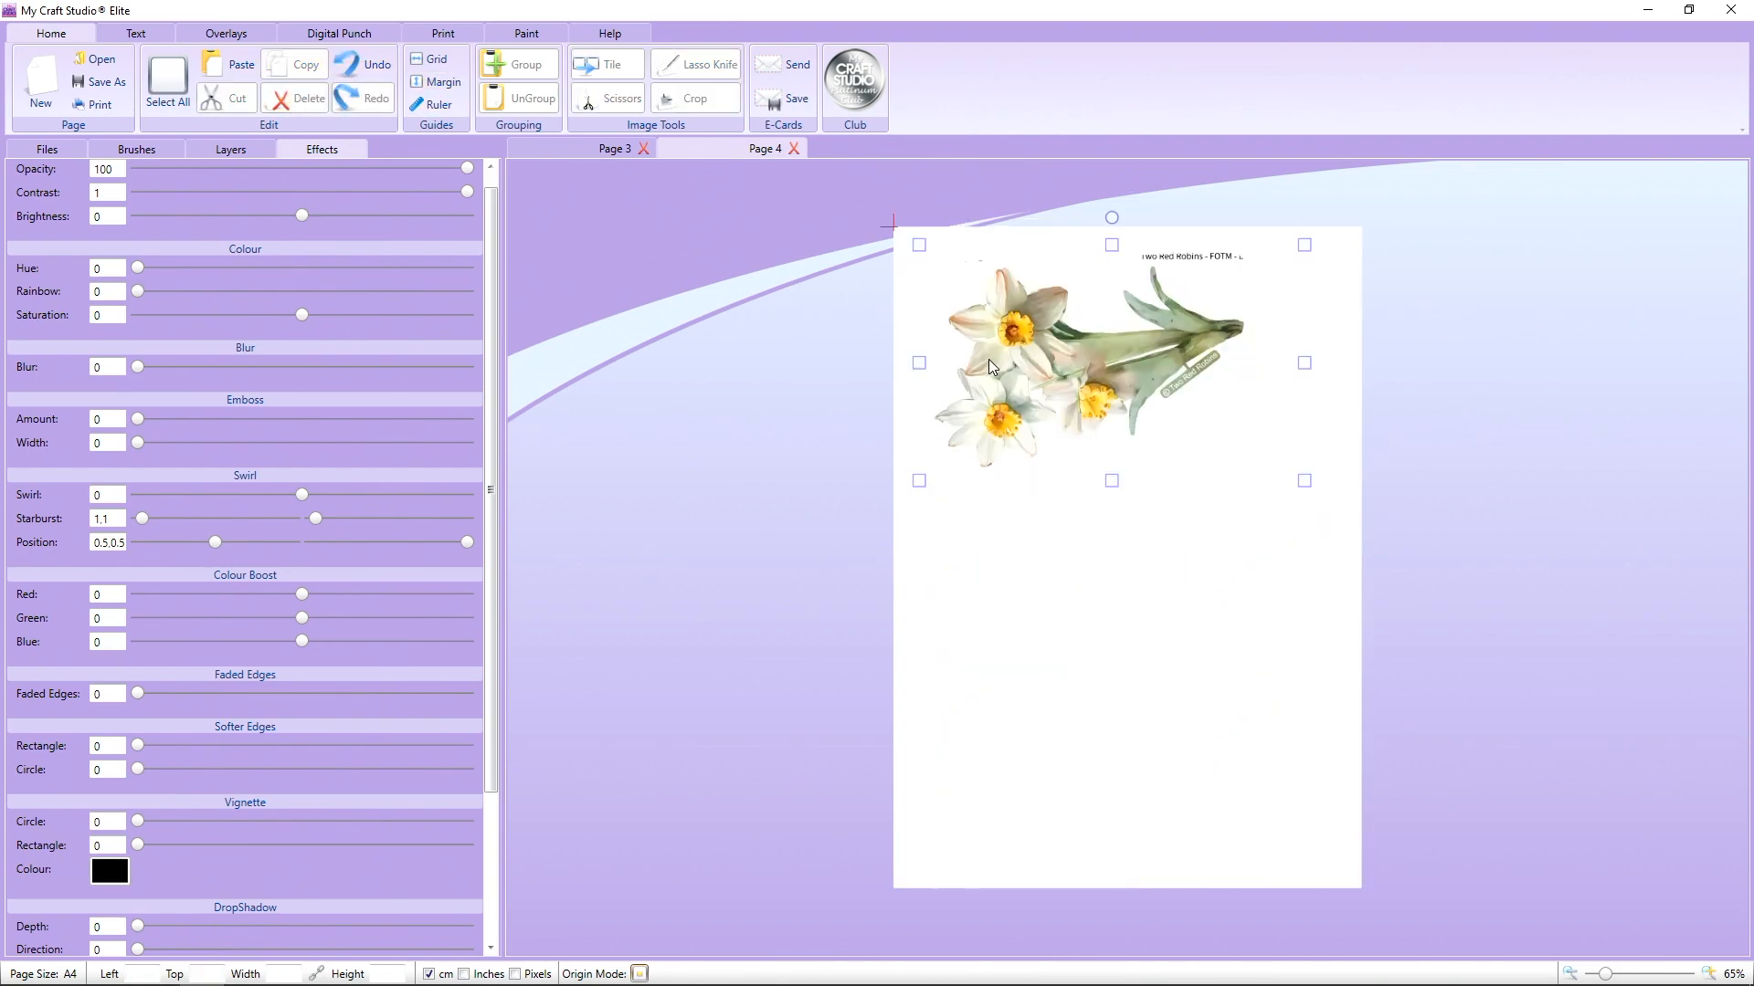
Delete the cut-out daffodil cluster, and place and remove a TR1303 Build a Bouquet sheet as a preview.
left_click(296, 98)
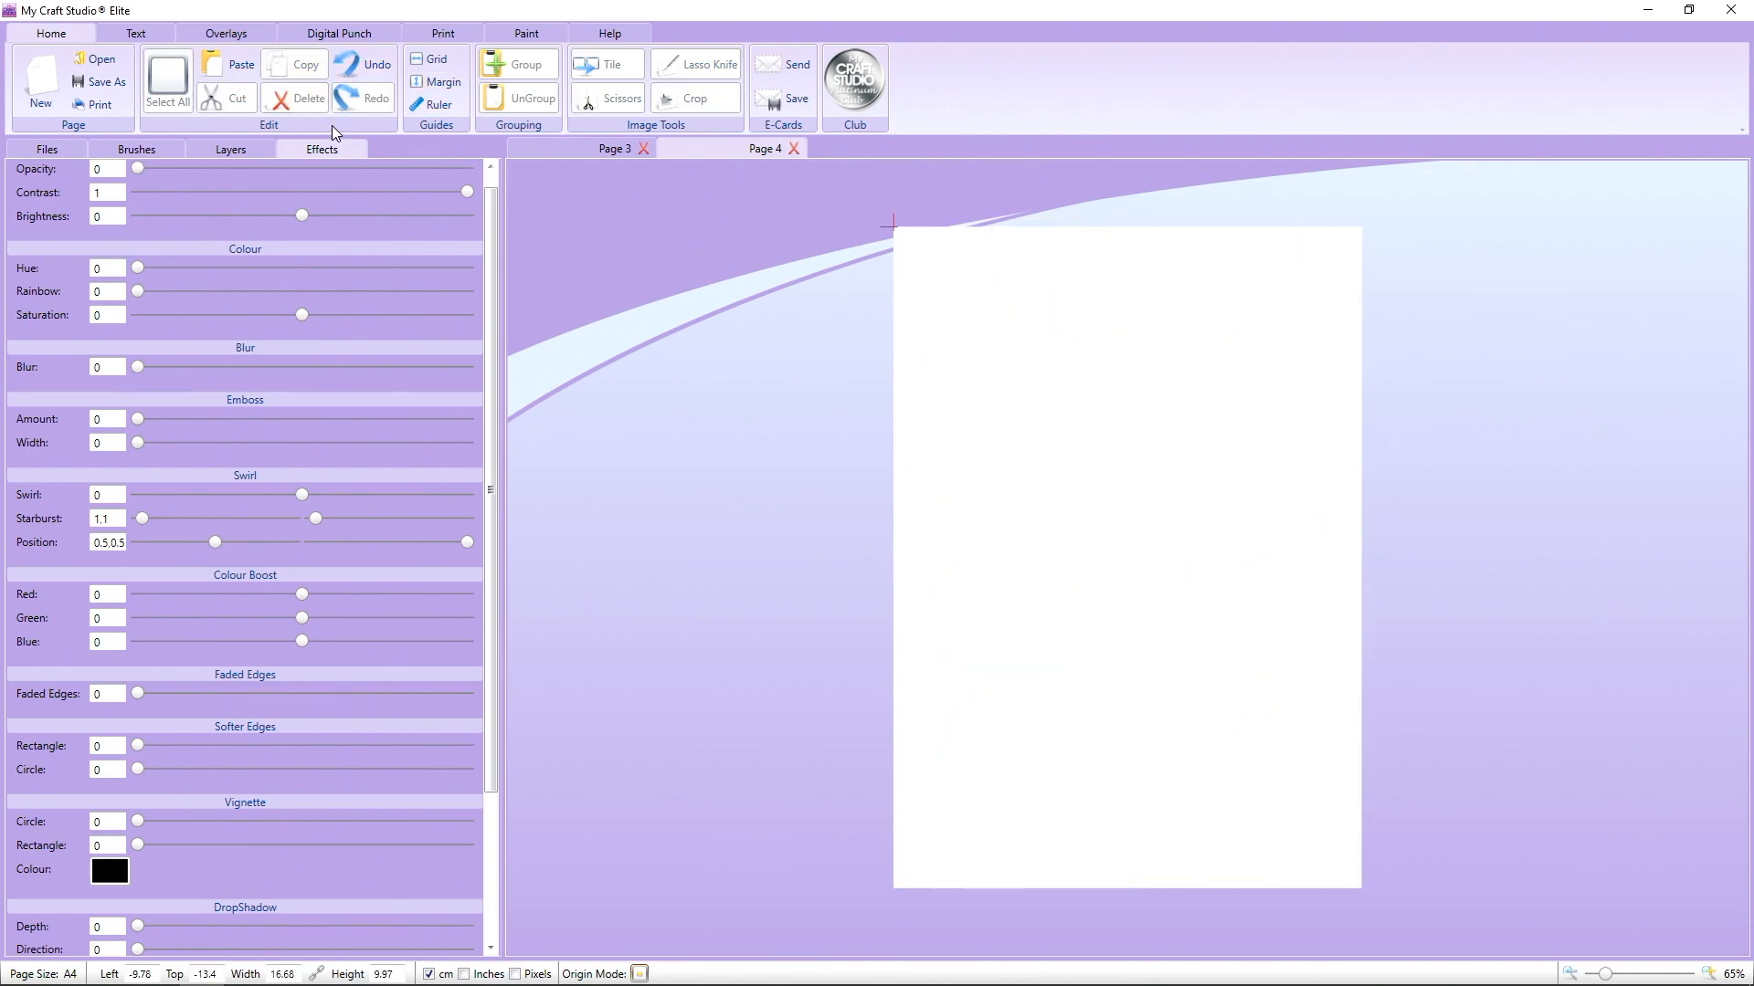
left_click(77, 151)
left_click_drag(251, 784, 1181, 638)
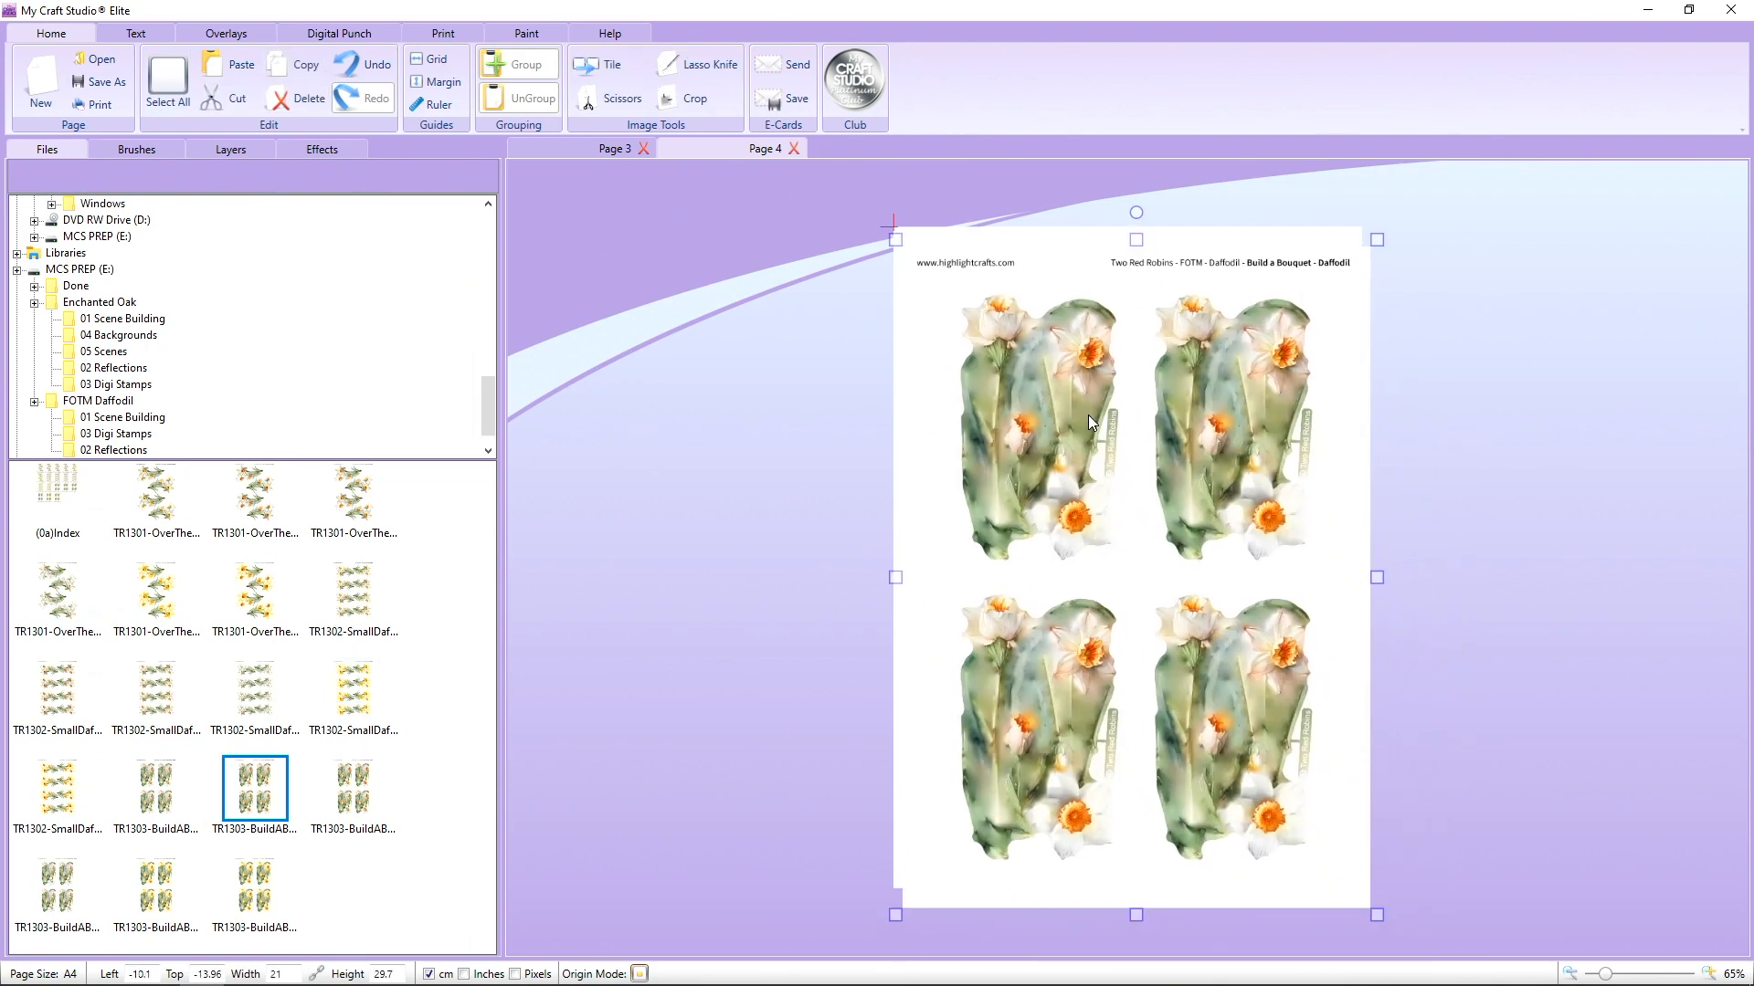
left_click(296, 97)
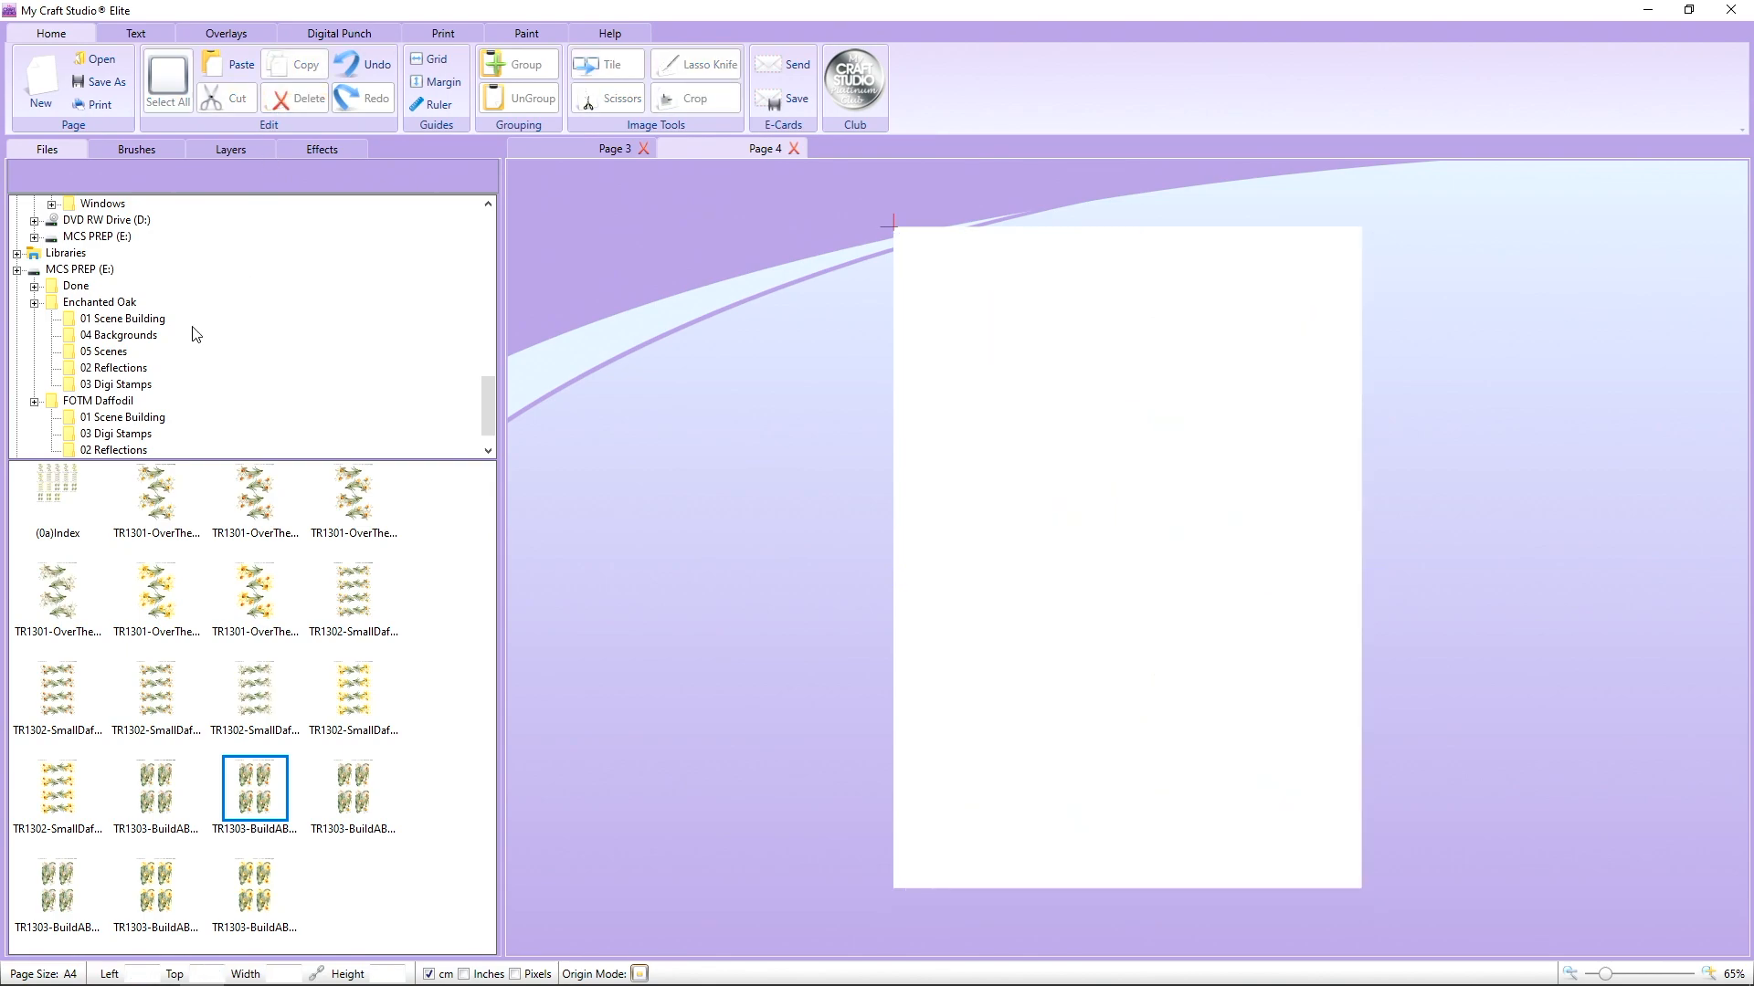
Open the FOTM Daffodil 03 Digi Stamps folder and place its (0a)Index sheet over the page.
left_click(115, 404)
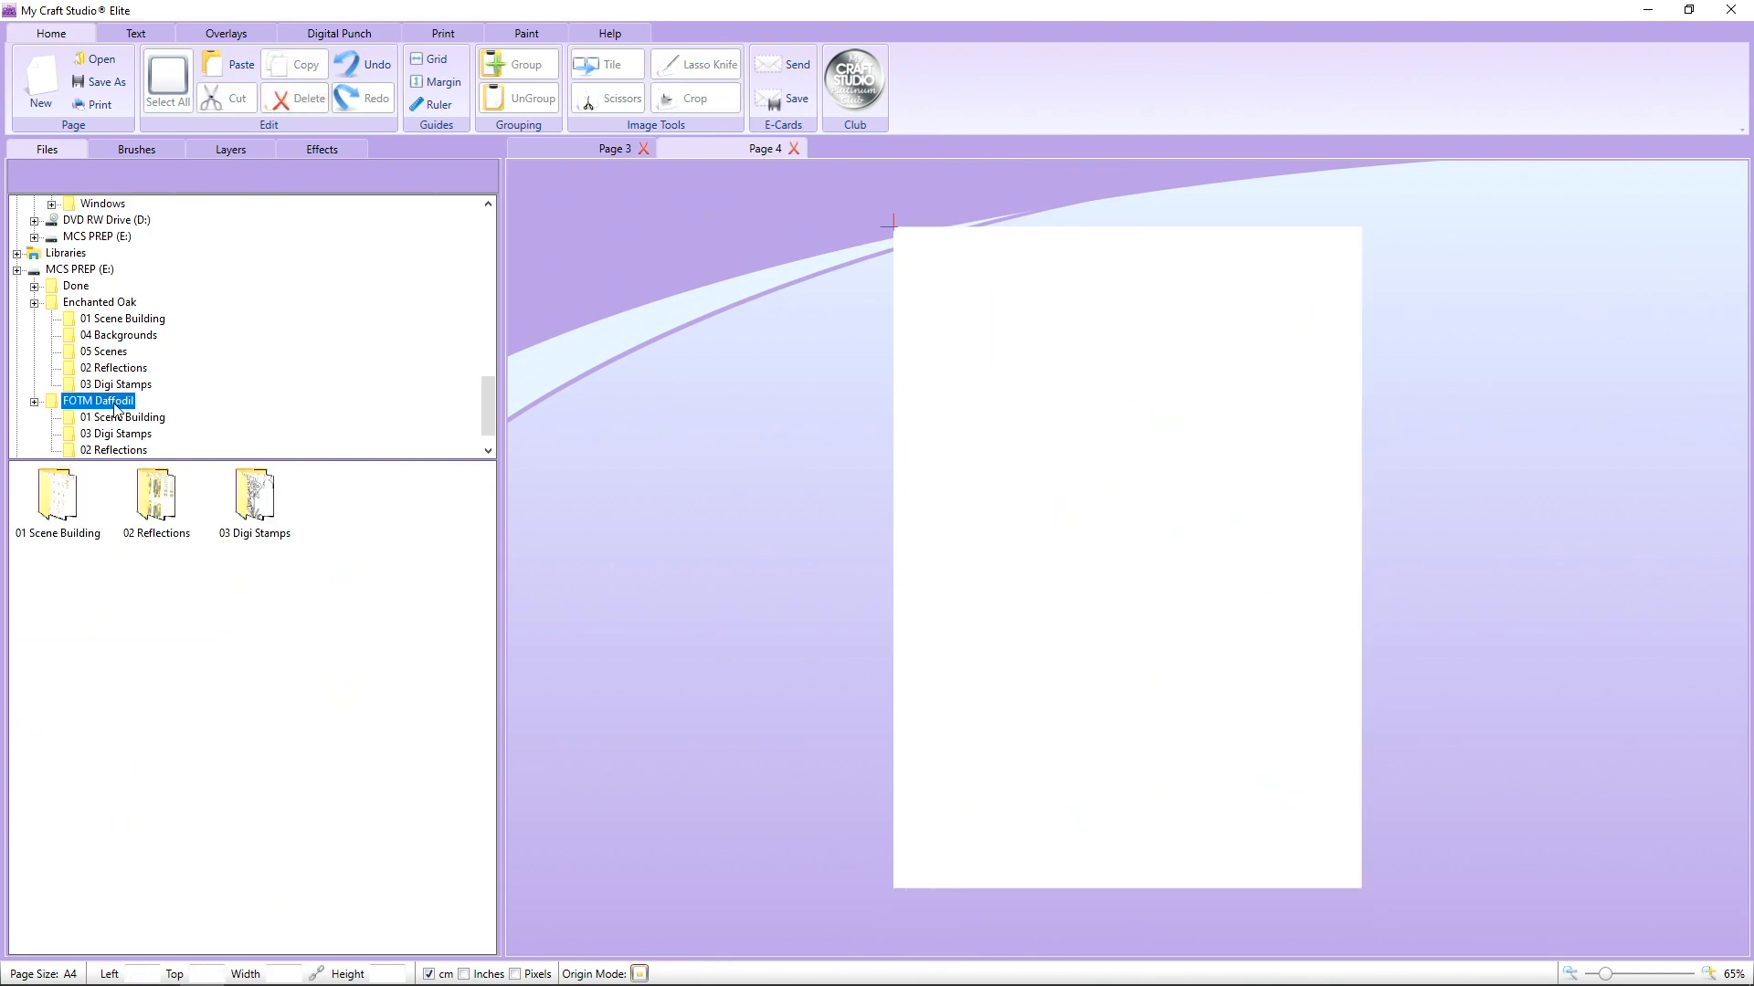
double_click(265, 521)
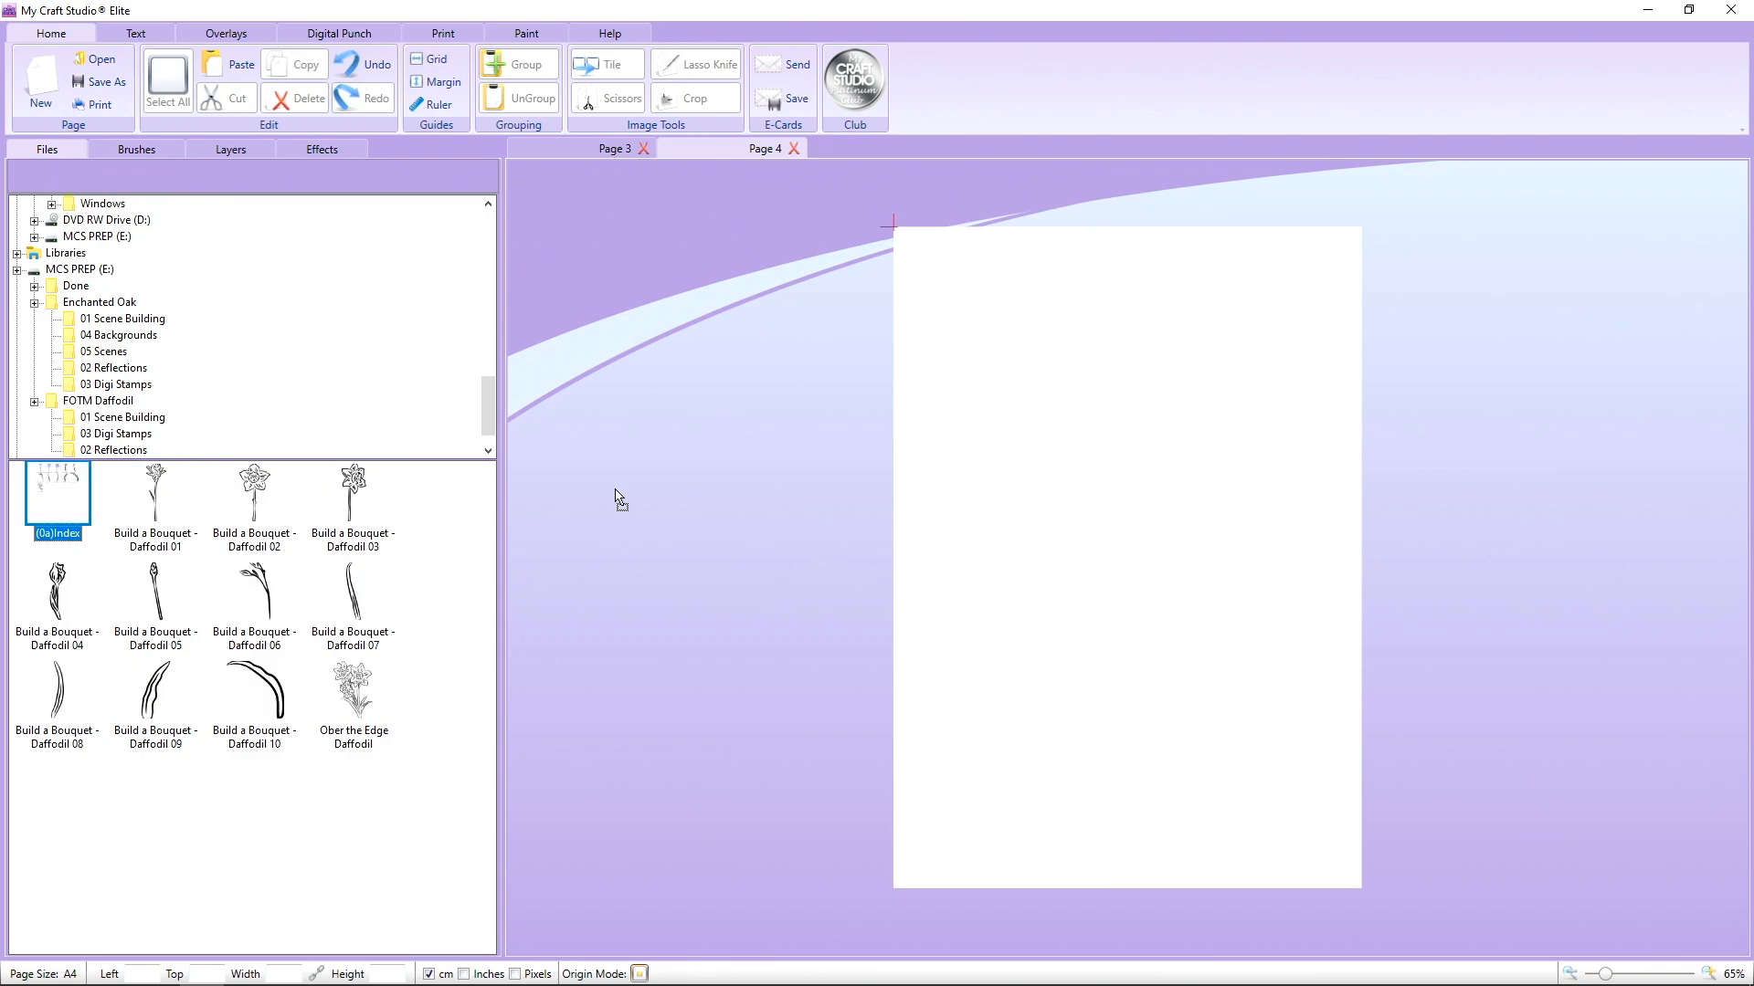
left_click_drag(619, 497, 618, 498)
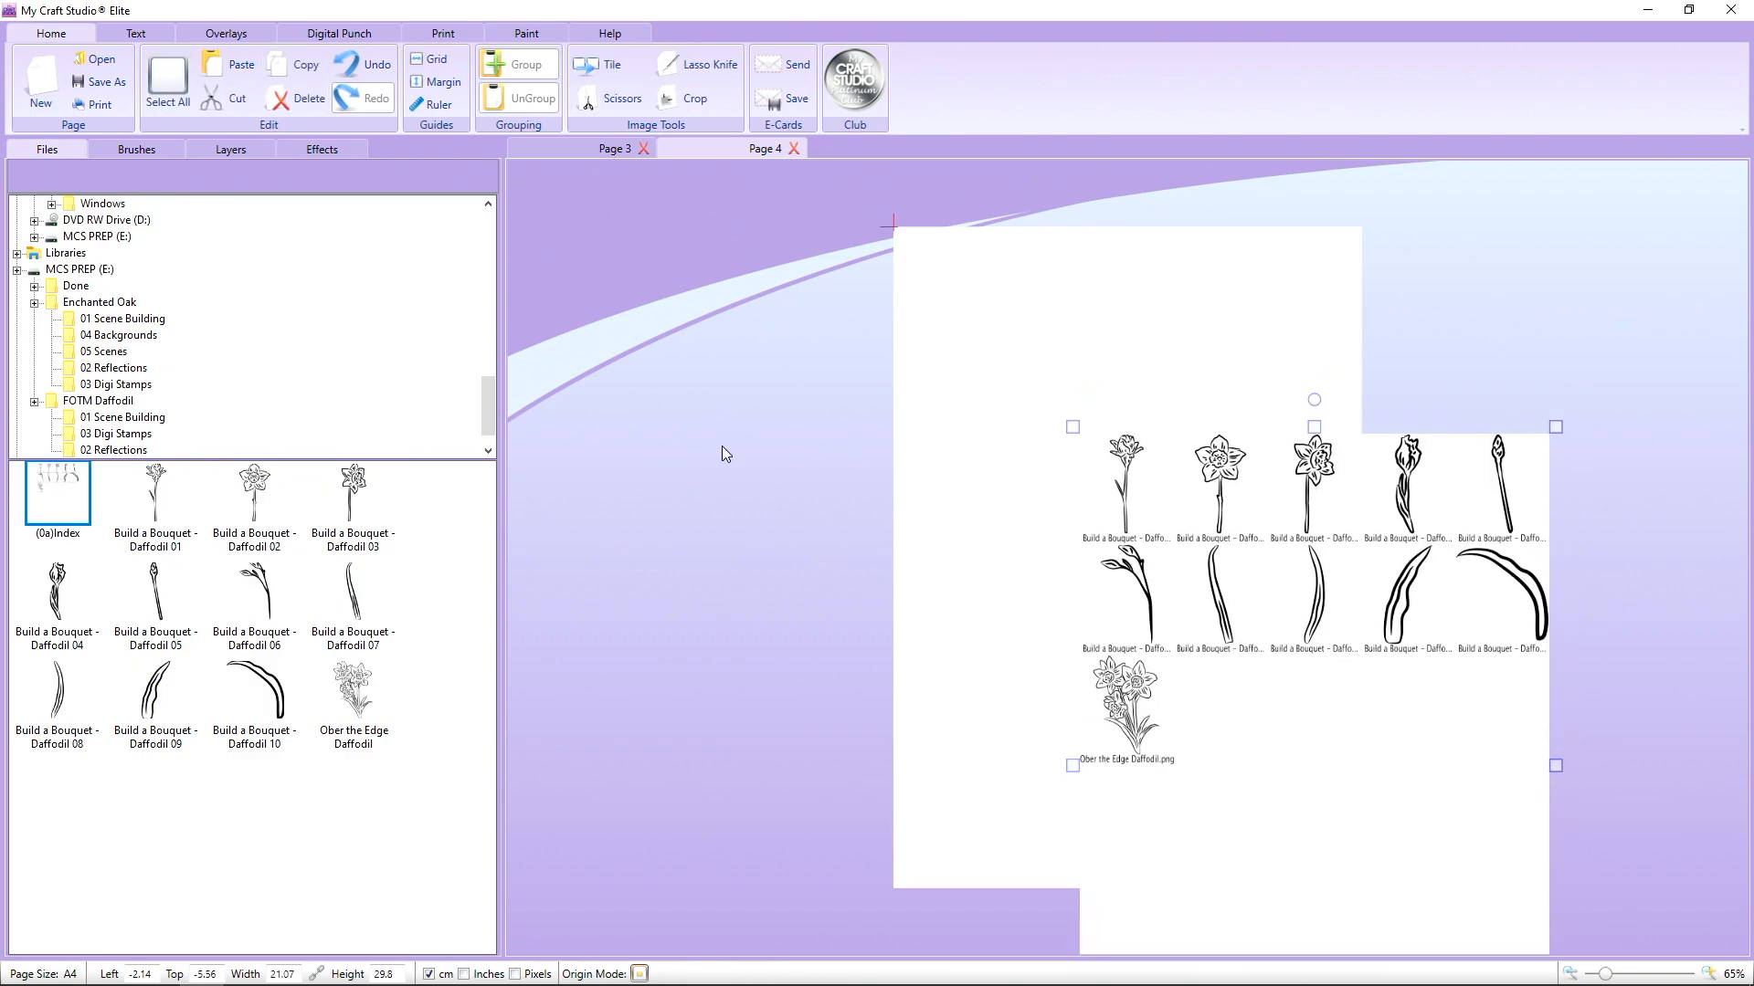
Place the Build a Bouquet - Daffodil 02, Daffodil 03 and Ober the Edge Daffodil stamps beside the index, shifting Daffodil 02 onto the page.
left_click_drag(274, 498, 970, 494)
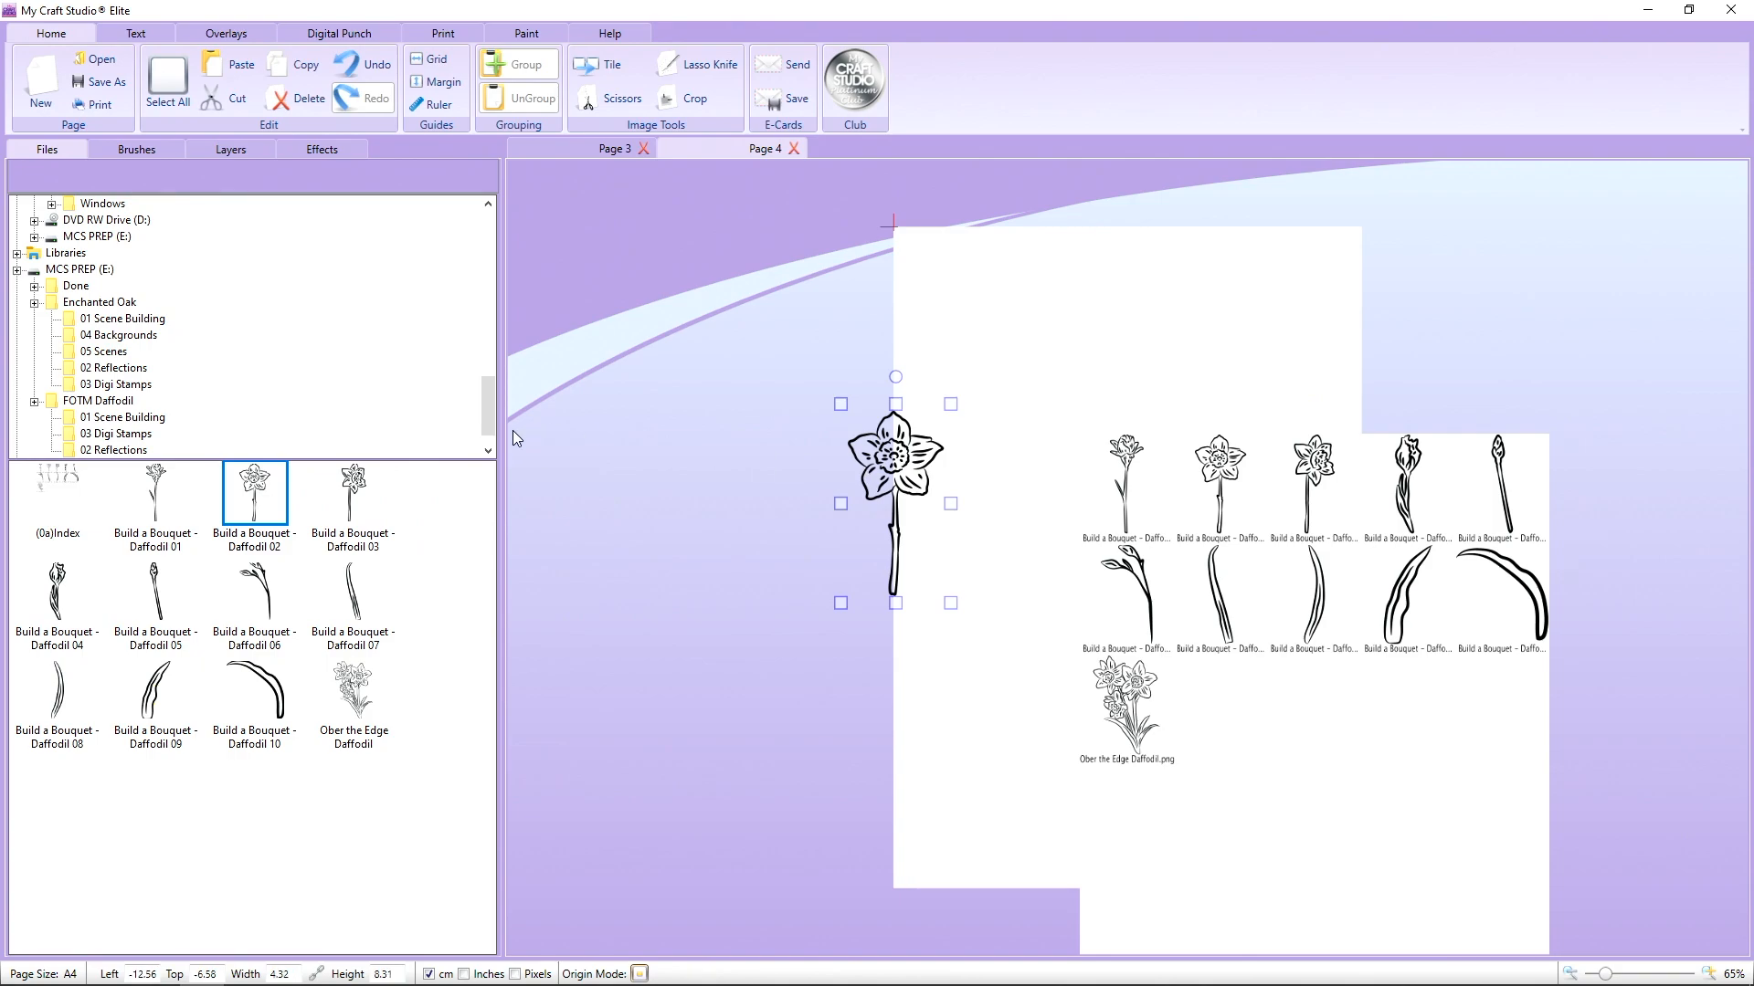
left_click_drag(354, 501, 1013, 519)
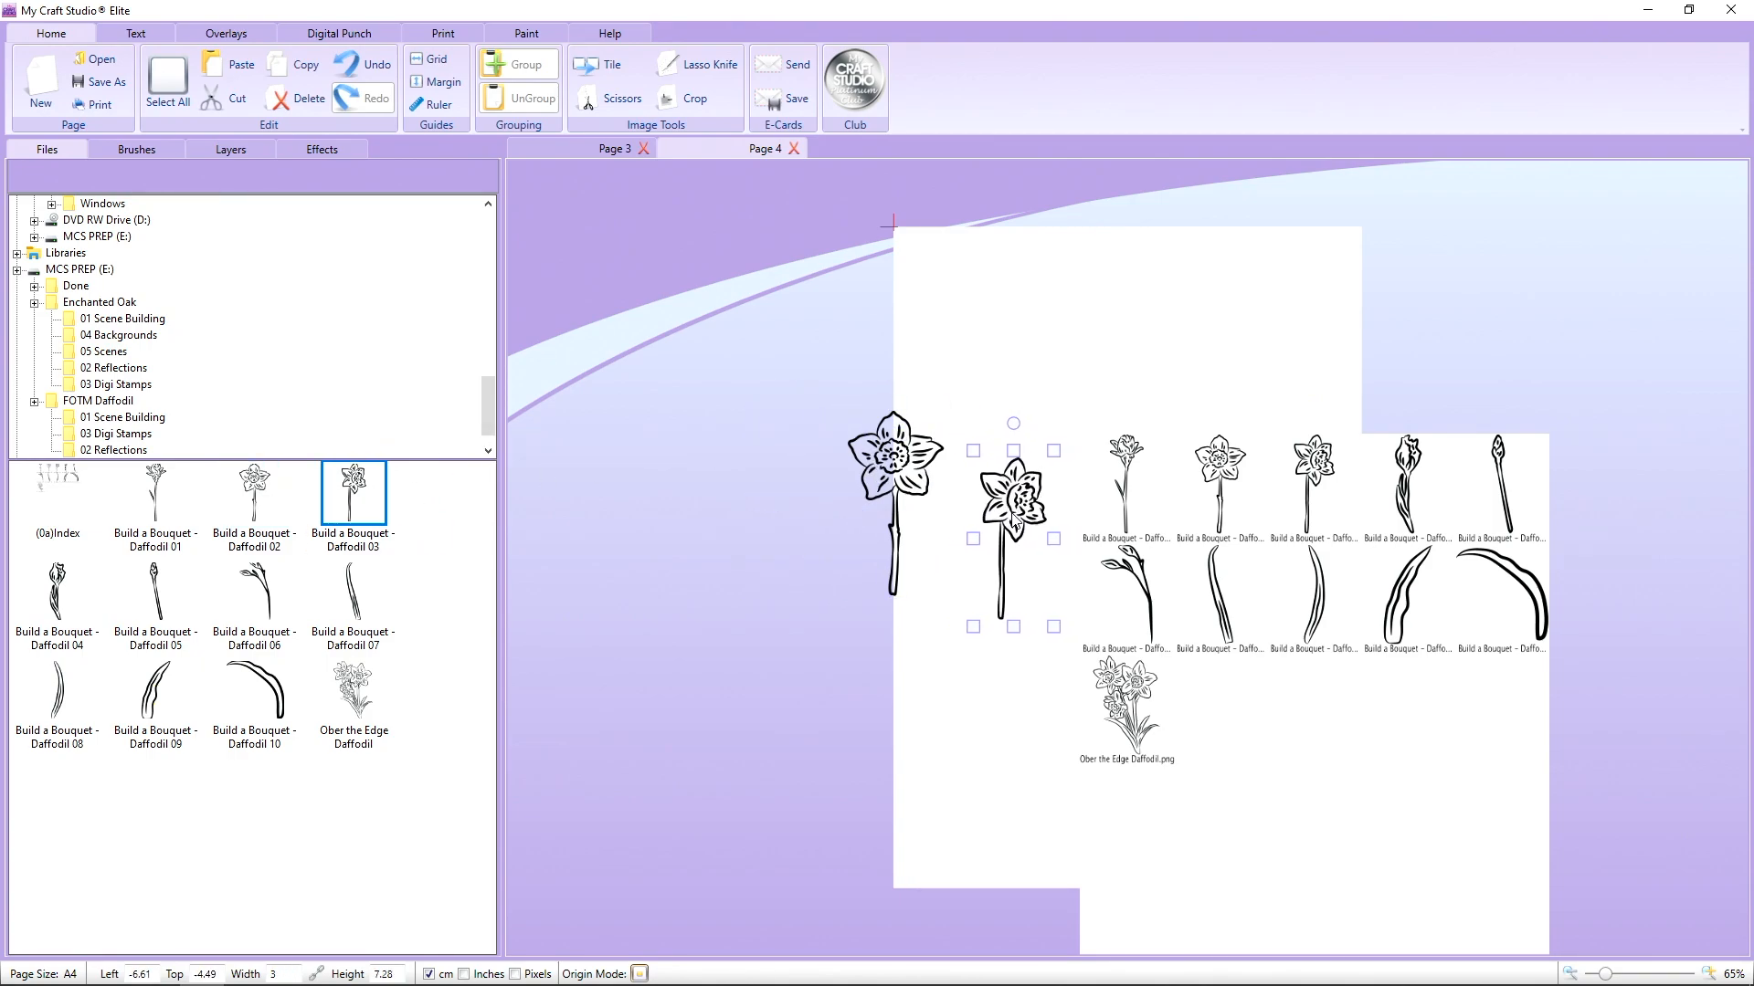
left_click_drag(345, 681, 669, 365)
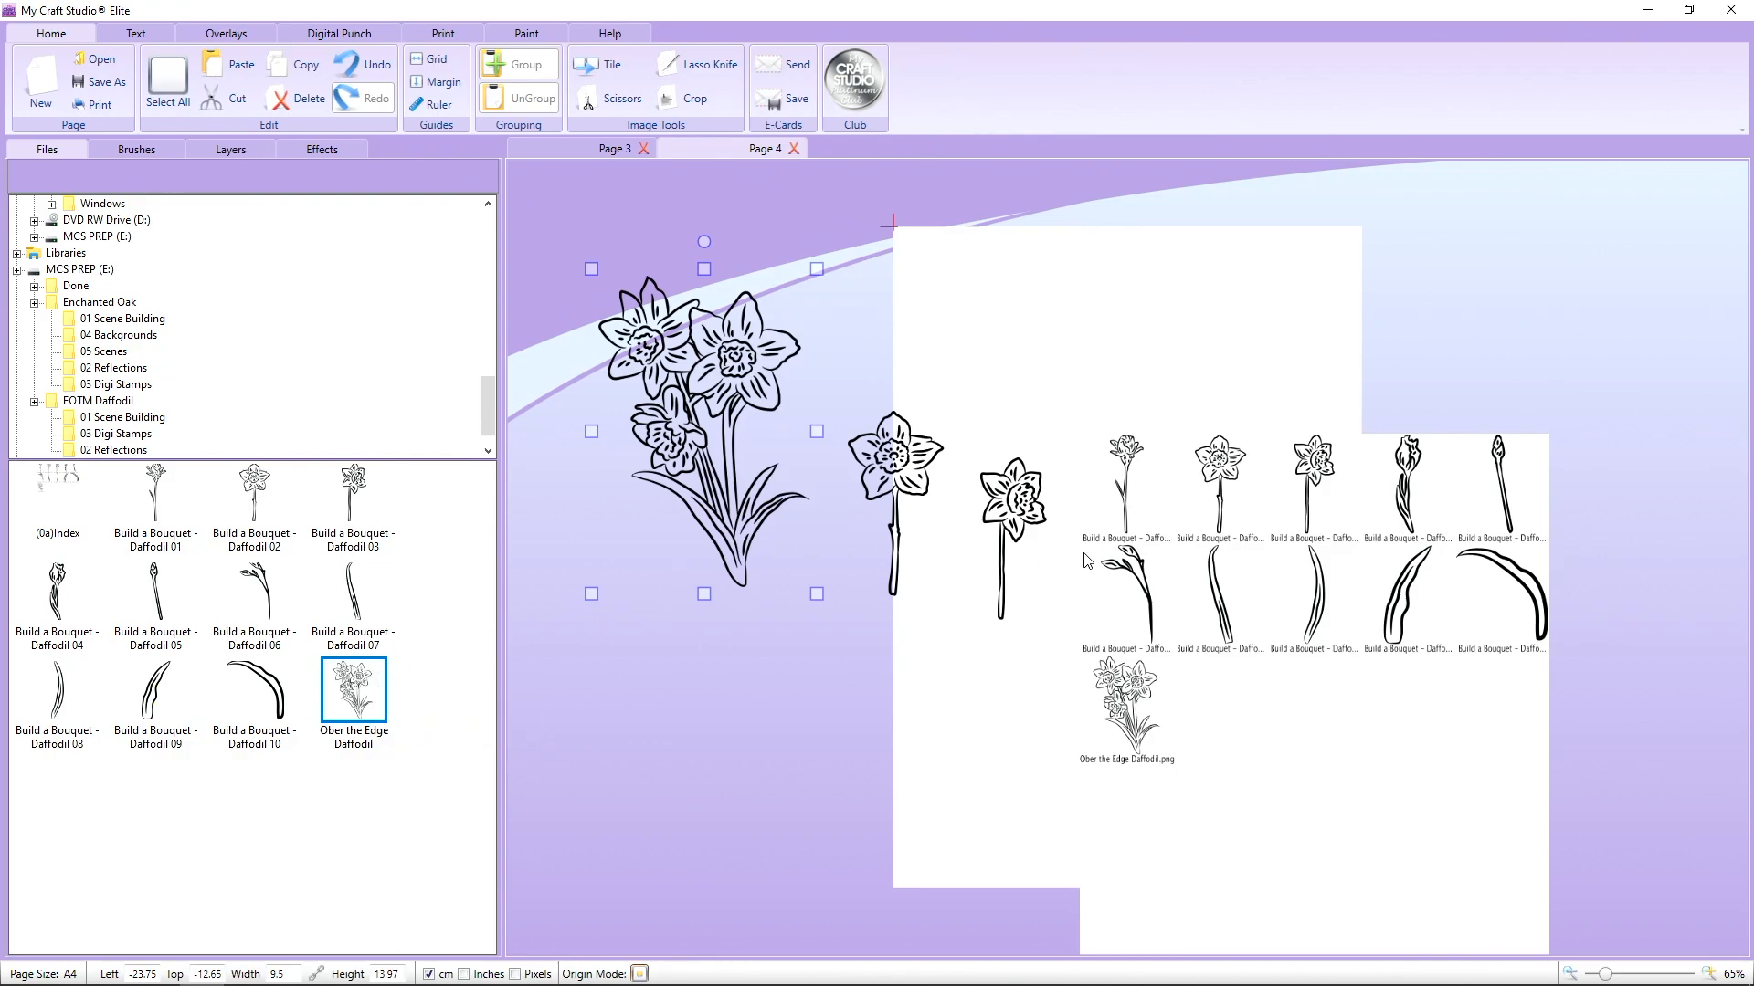
left_click_drag(883, 475, 929, 418)
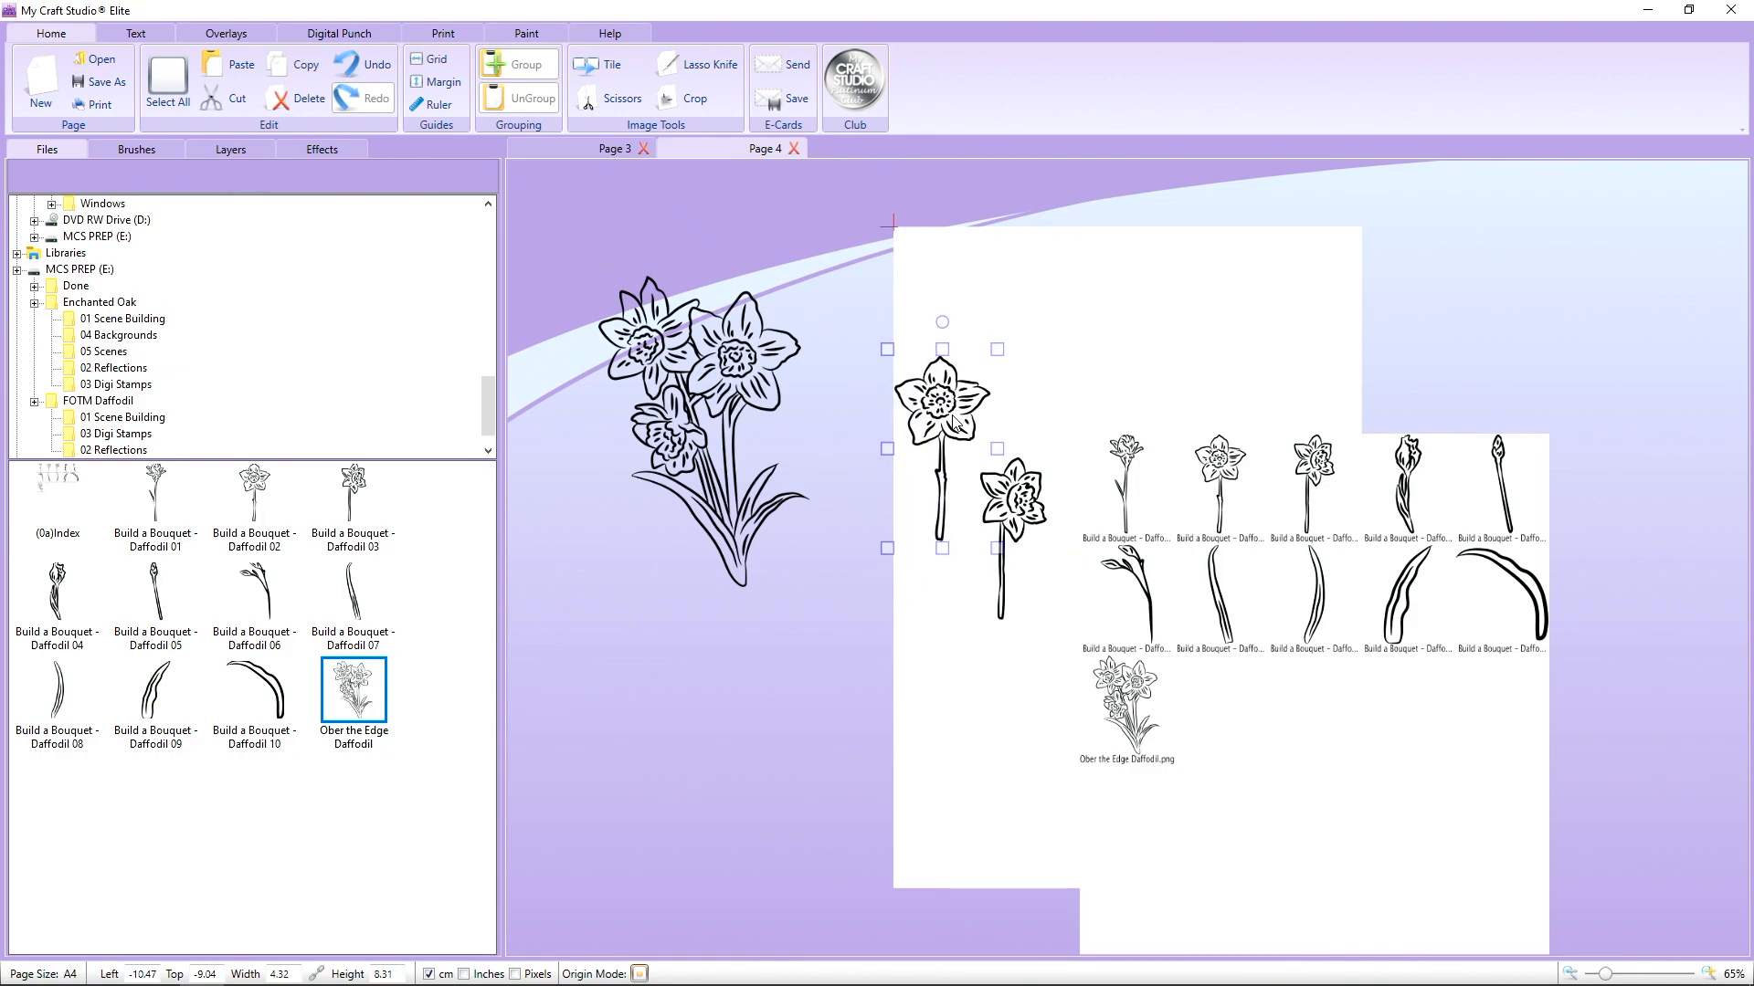
Select the index sheet and all placed digi stamps and delete them.
left_click(1114, 484)
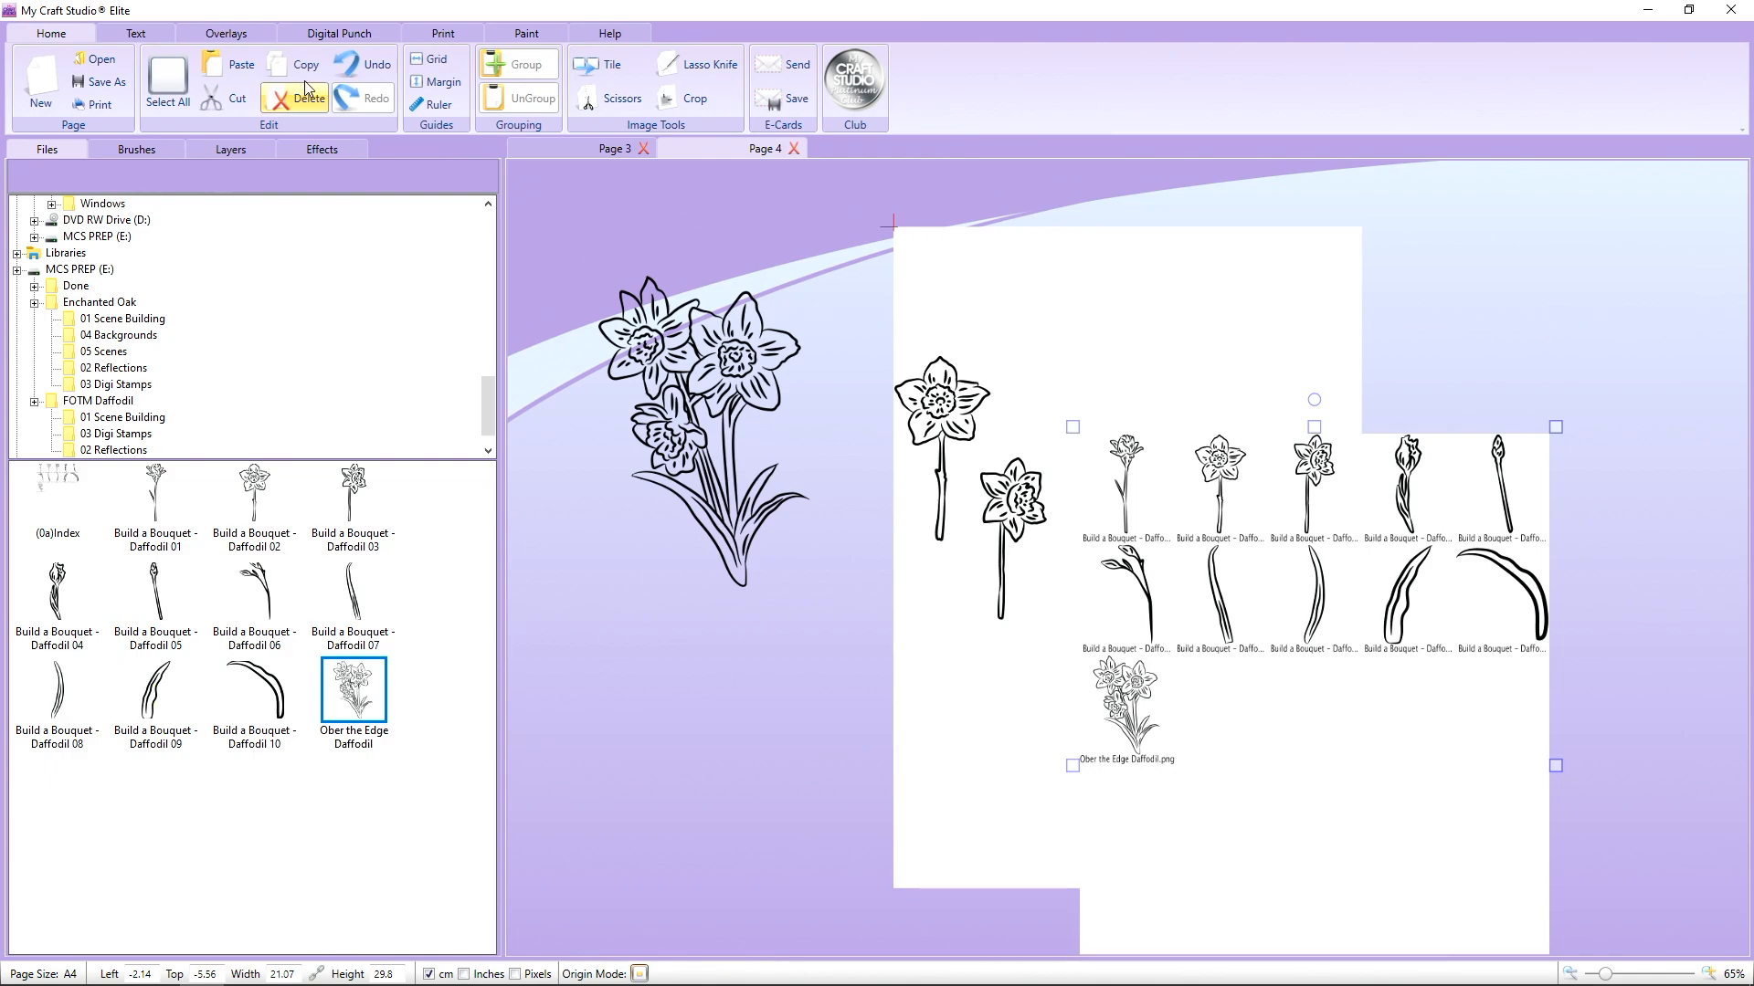
left_click(169, 92)
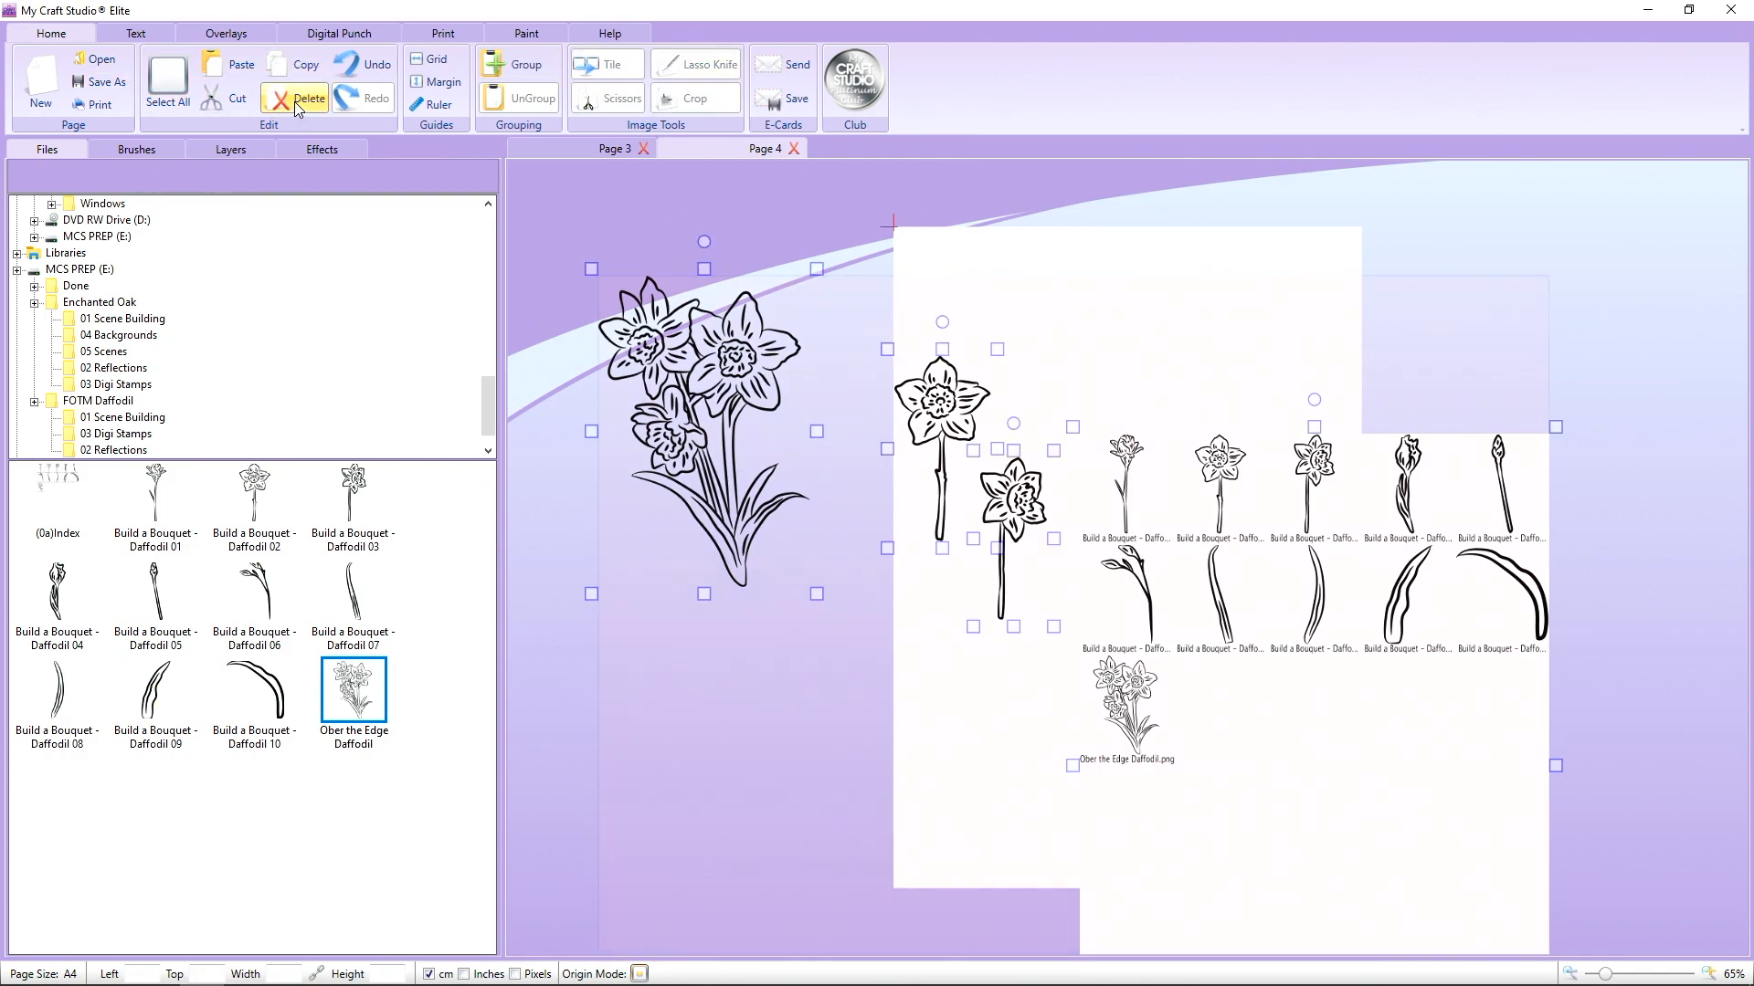
left_click(296, 98)
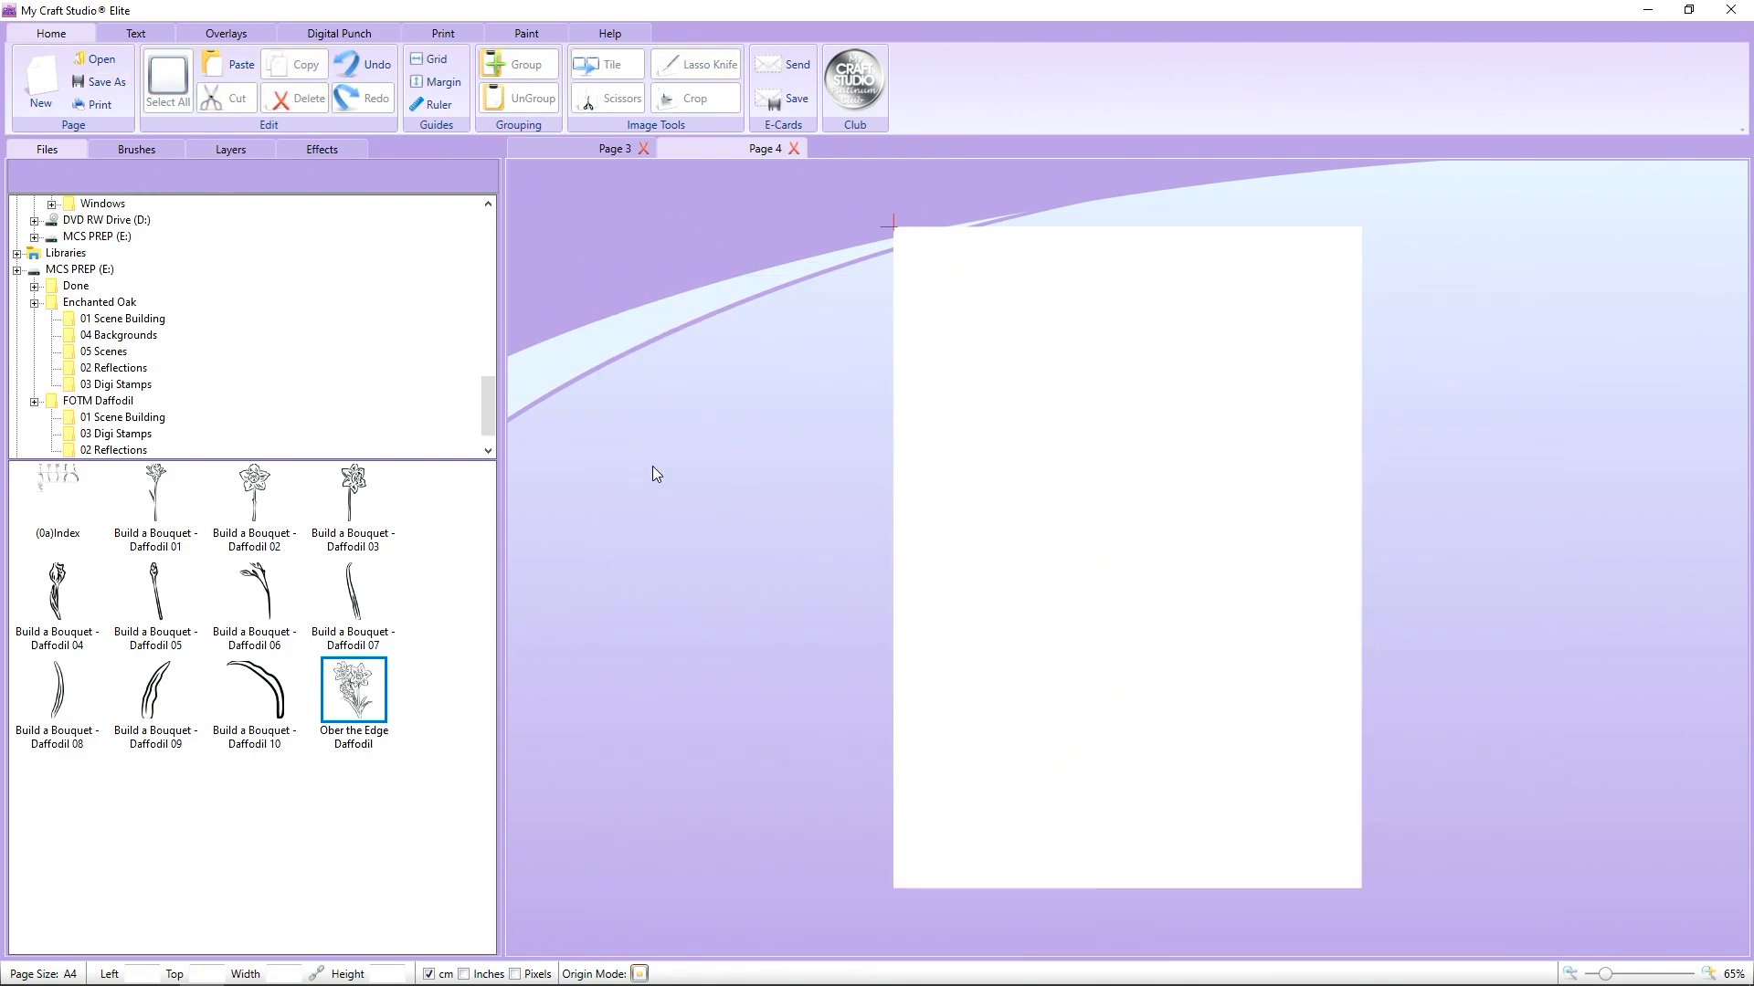
Place Build a Bouquet - Daffodil 01V6 from the 01 Scene Building folder in the page's upper-left corner.
left_click(139, 416)
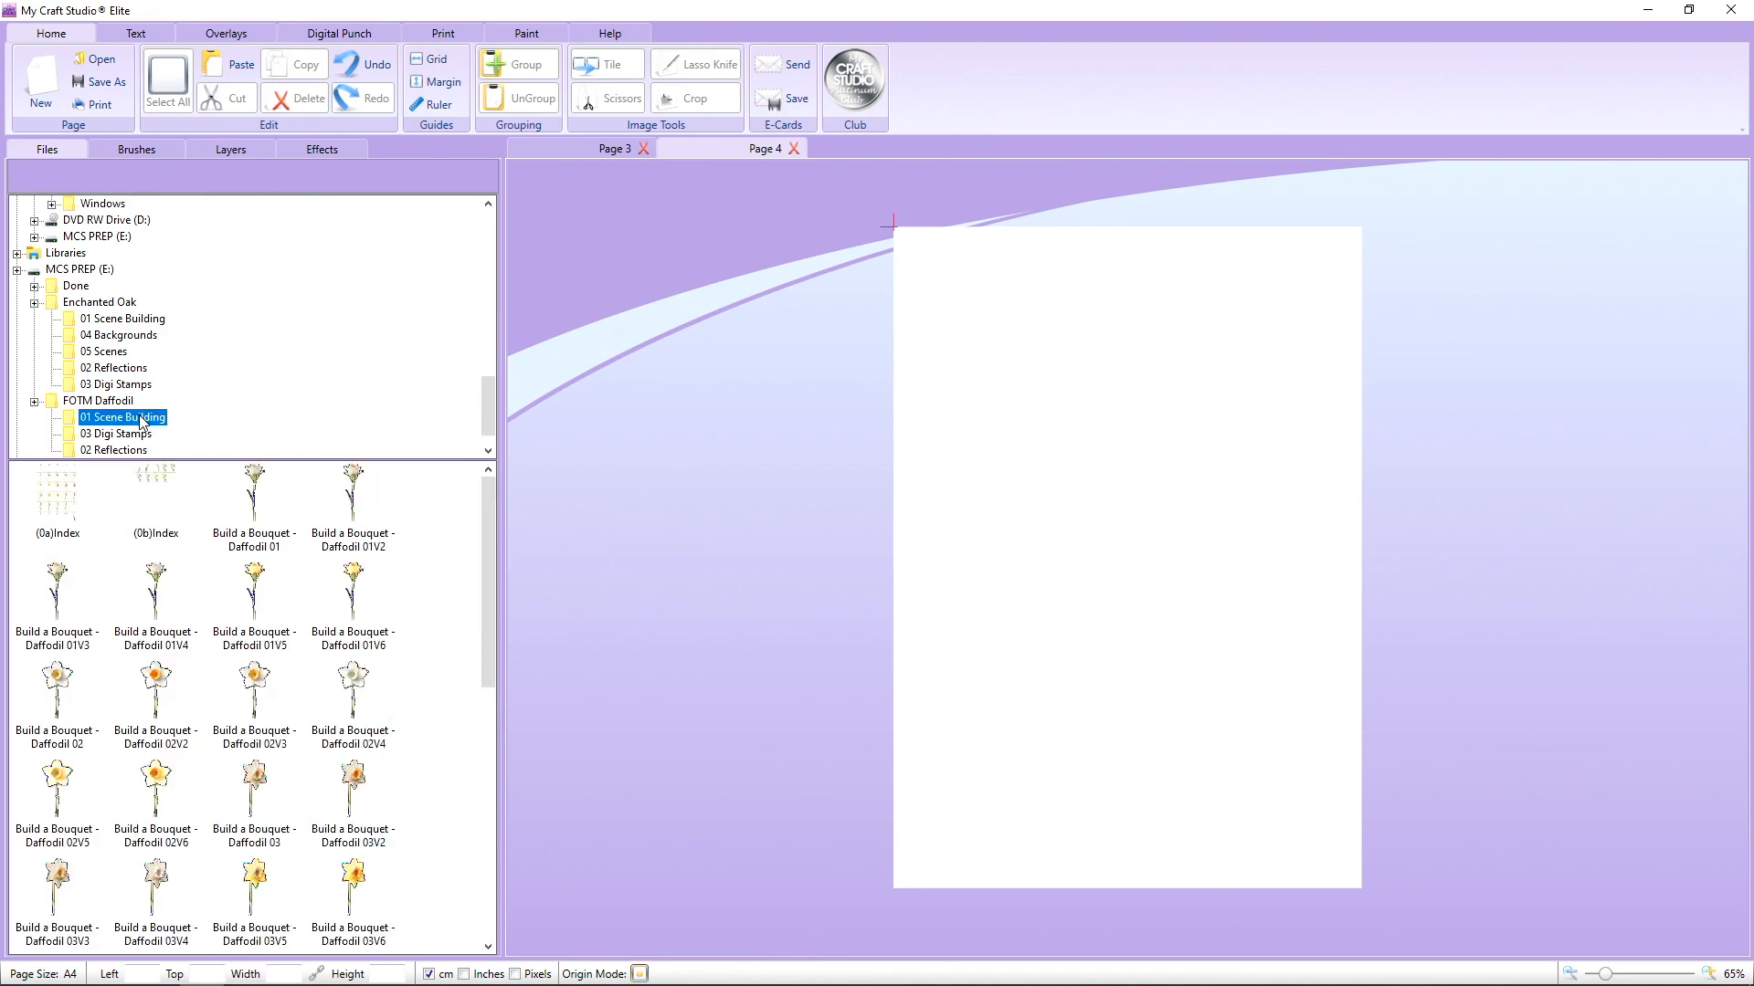
left_click_drag(358, 589, 1139, 339)
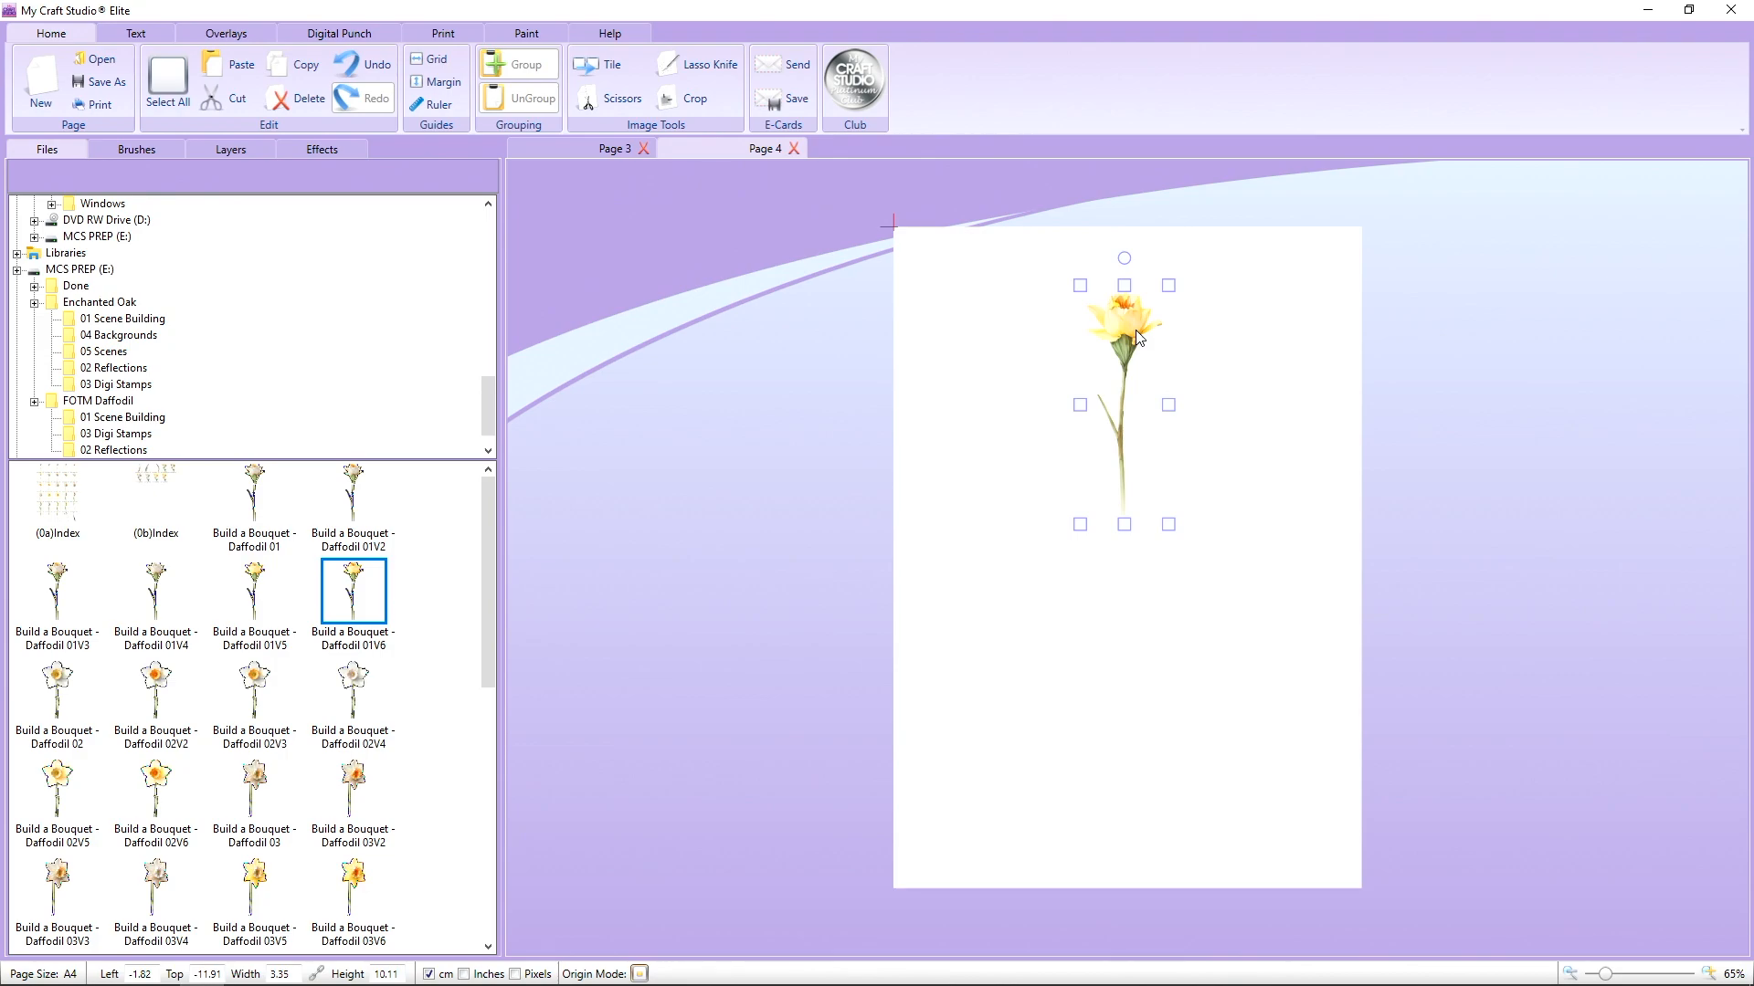
left_click_drag(1139, 340, 952, 290)
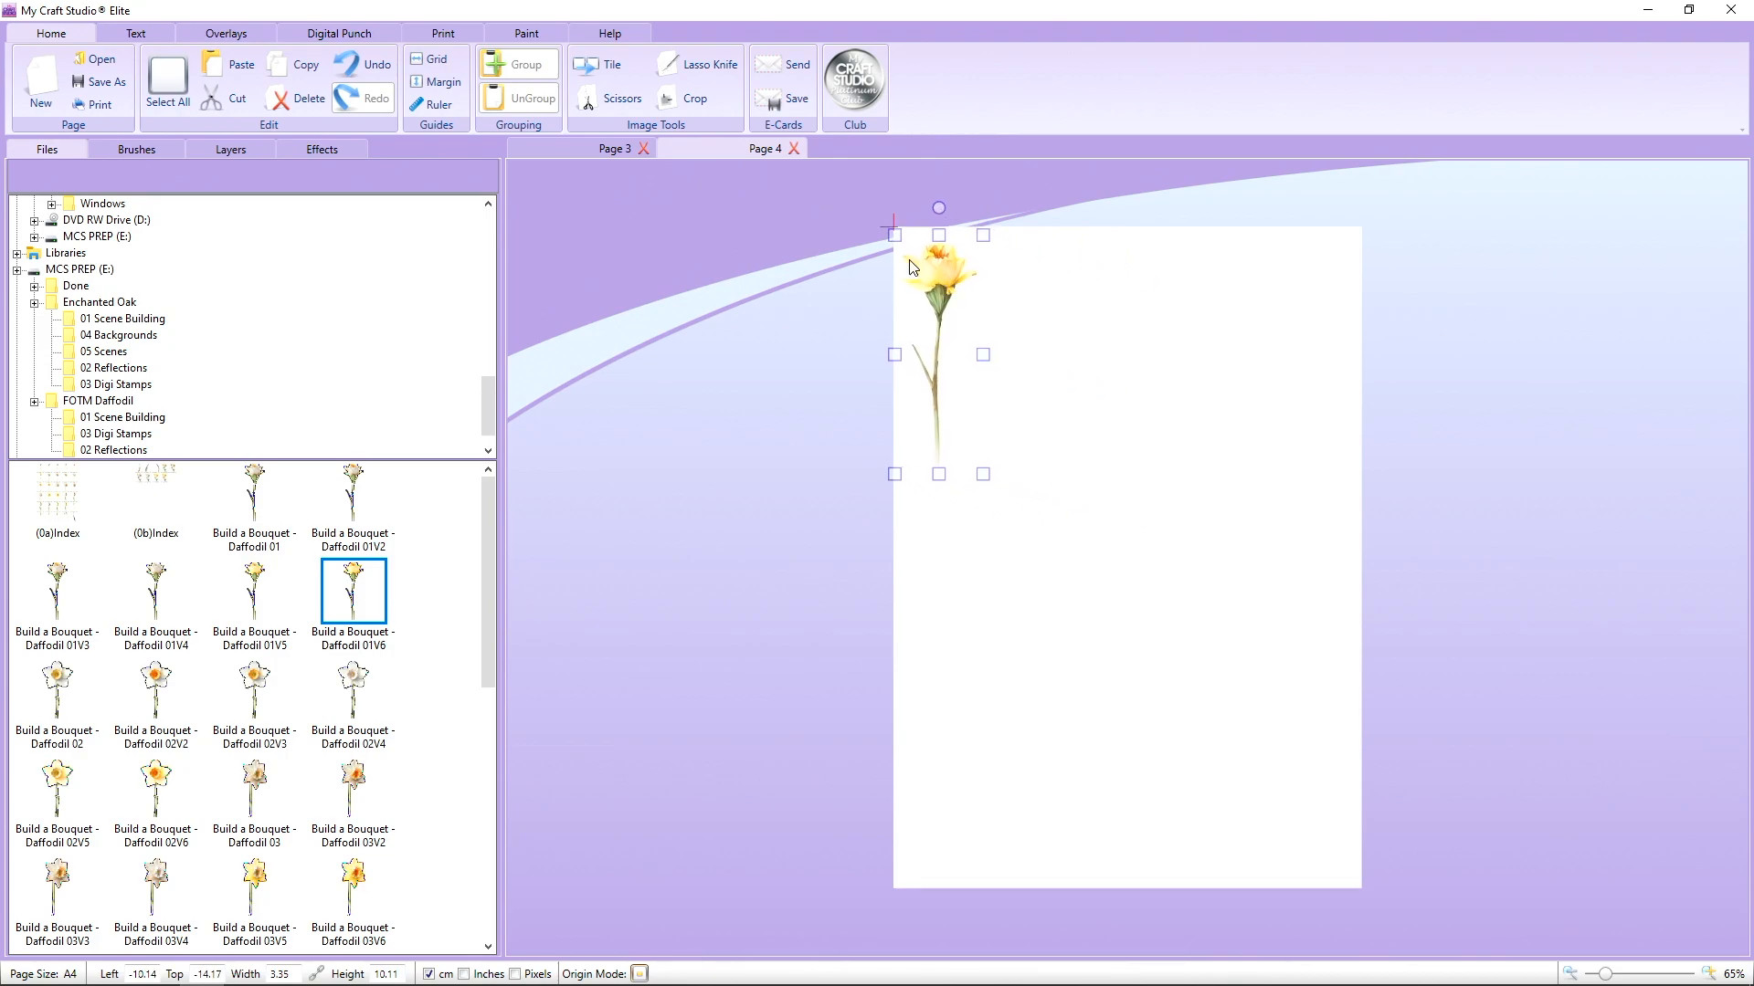
Tile the yellow daffodil across and down the whole page, and undo the tiling.
left_click_drag(983, 474, 1424, 893)
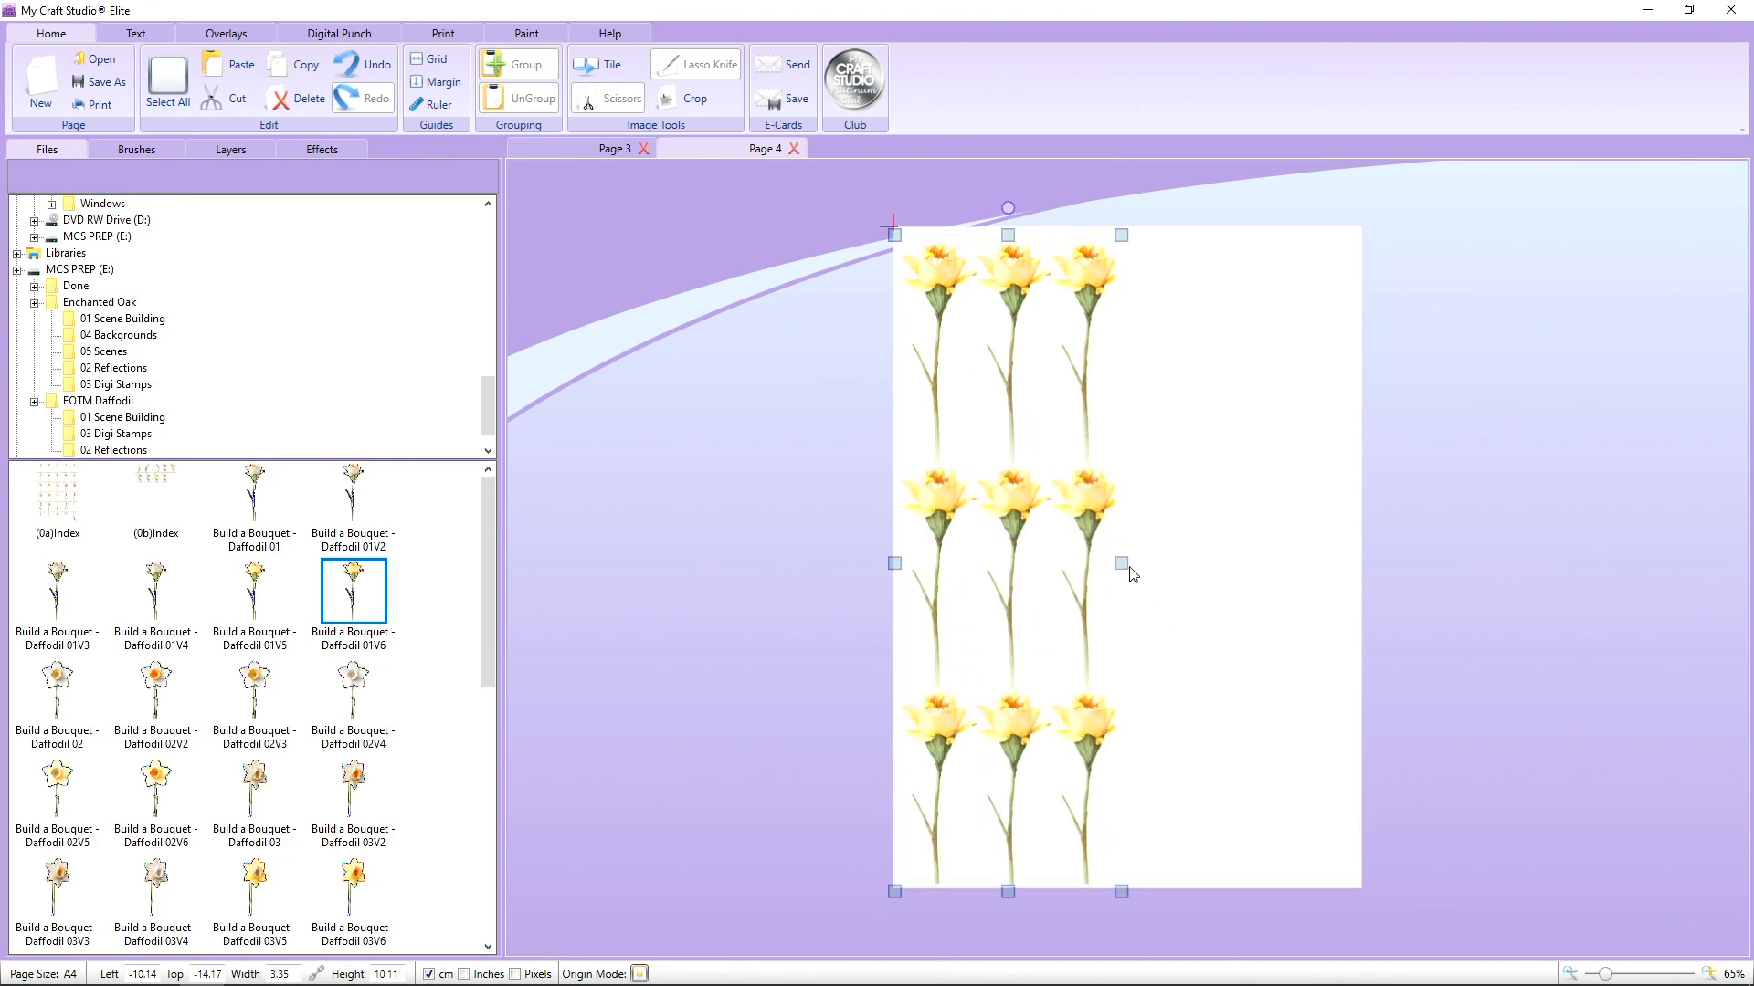
left_click_drag(1130, 568, 1362, 565)
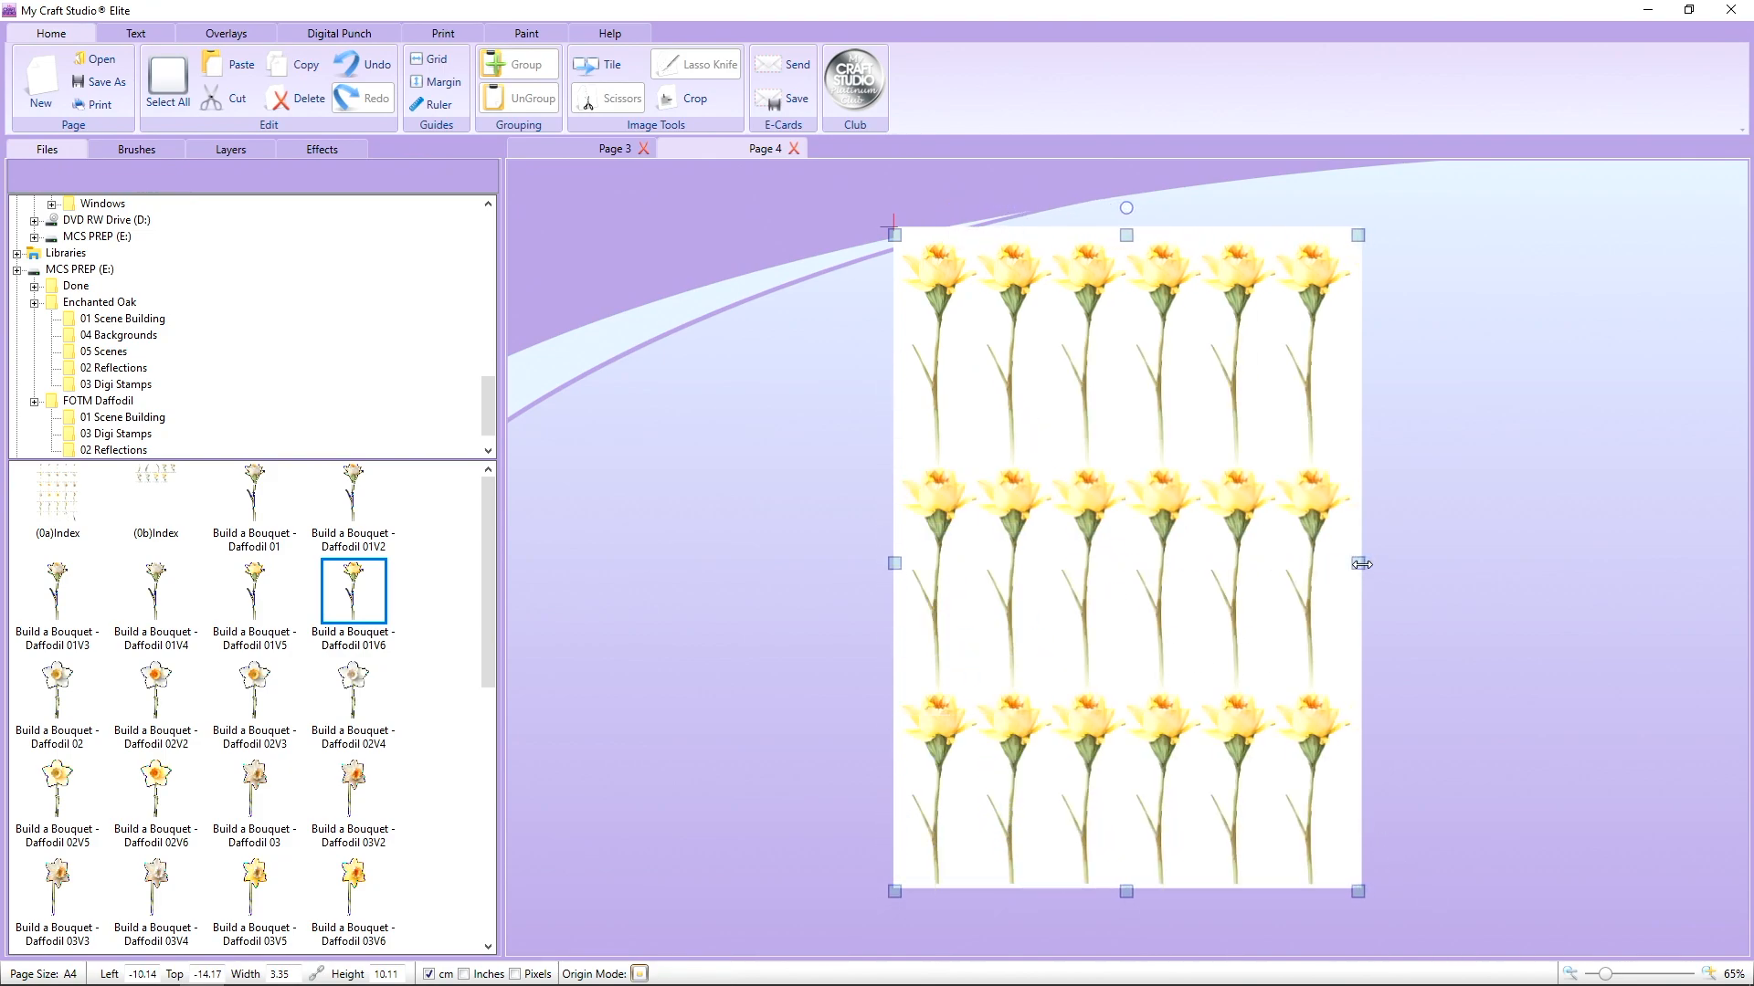
left_click(388, 71)
left_click(387, 71)
Move the daffodil to the upper centre of the page and paste a copy of it directly on top.
left_click(869, 331)
left_click_drag(972, 342, 1110, 394)
right_click(1110, 395)
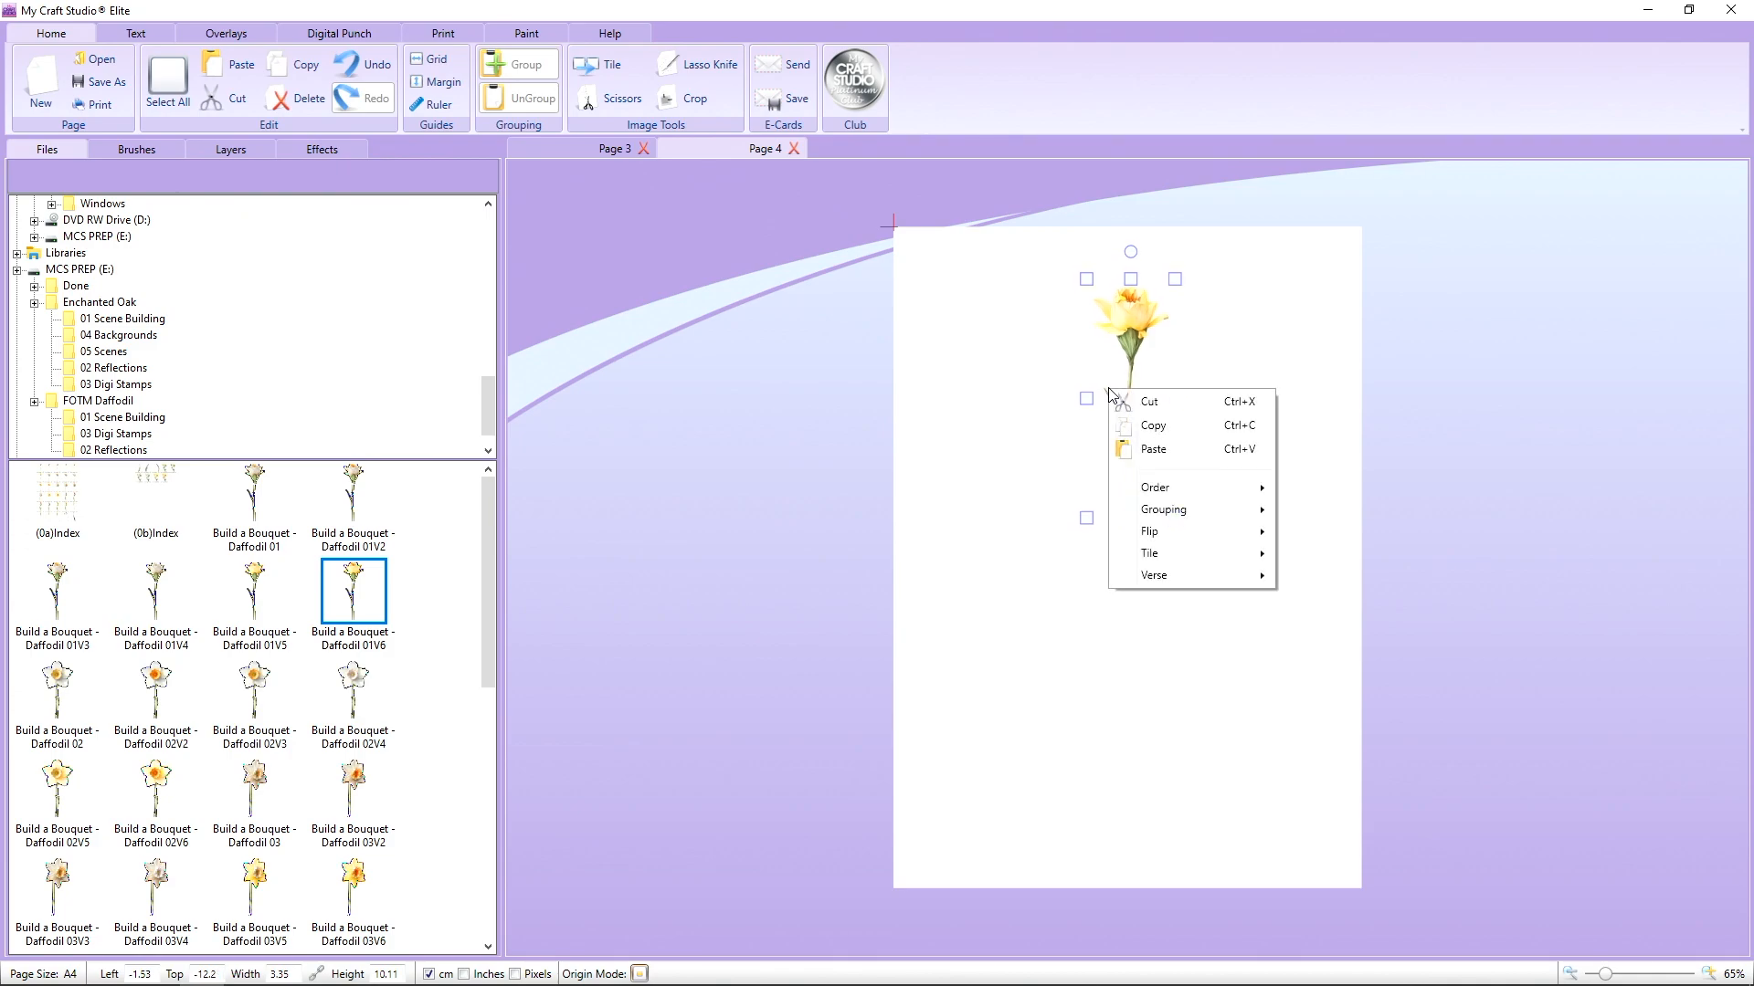
left_click(994, 392)
left_click(1121, 314)
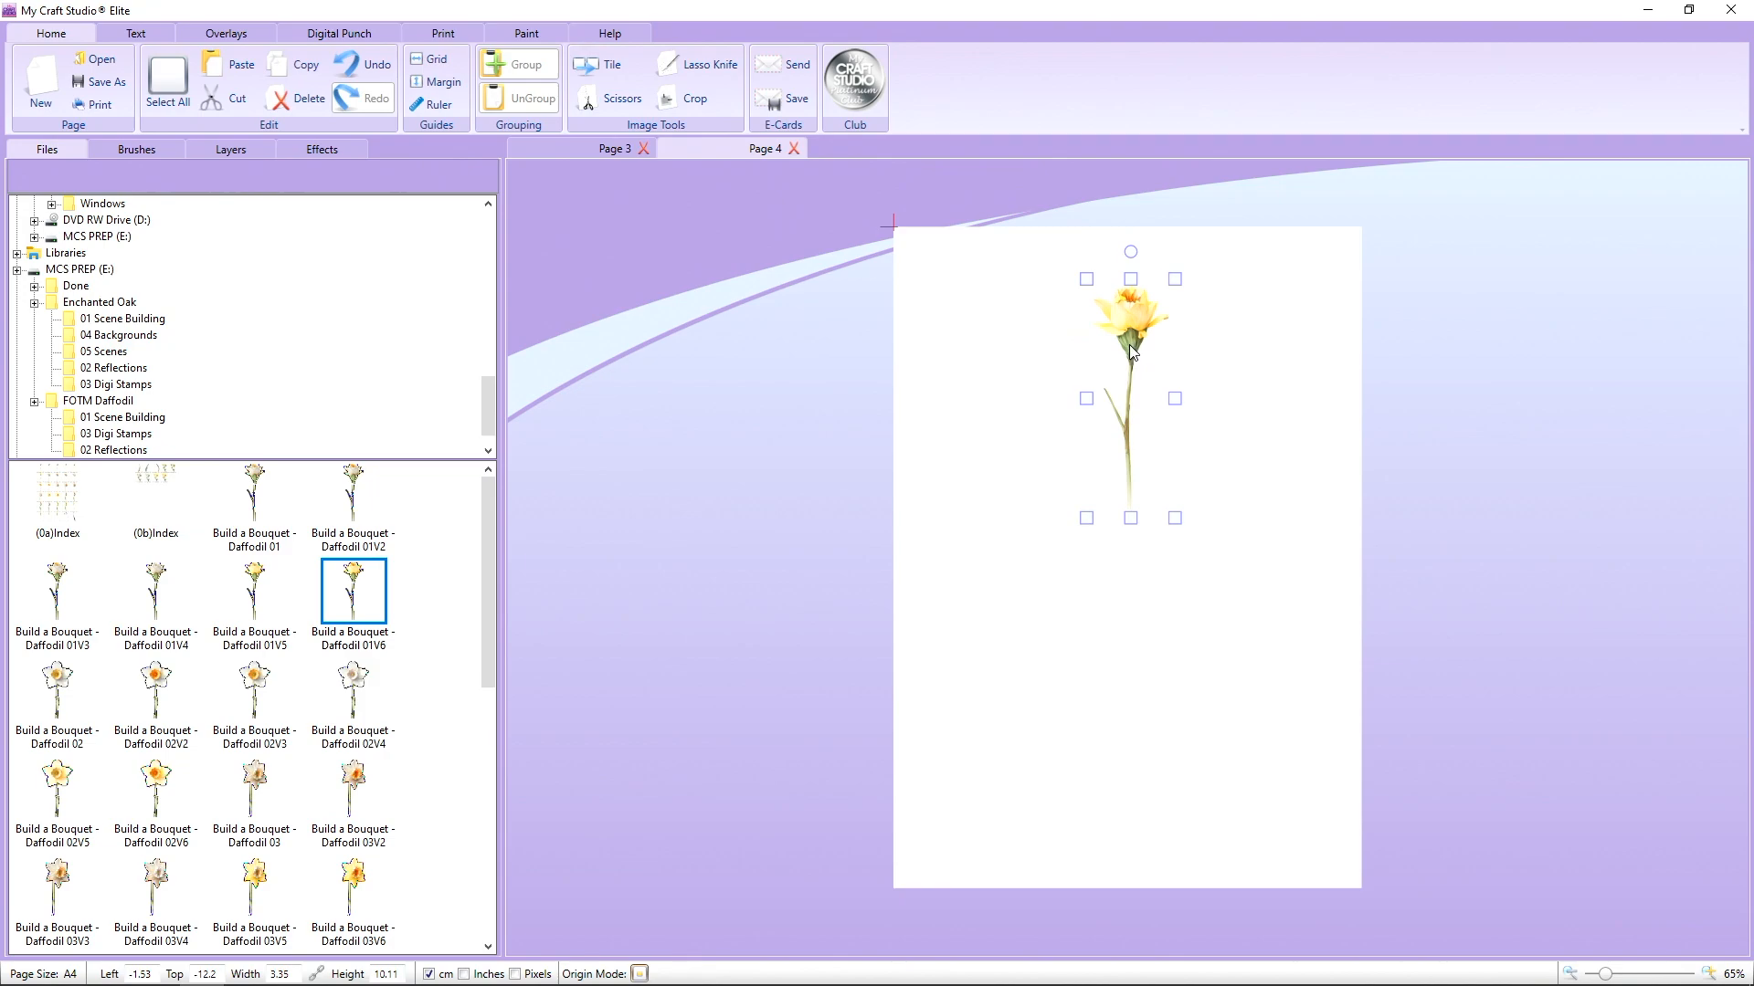
right_click(1129, 343)
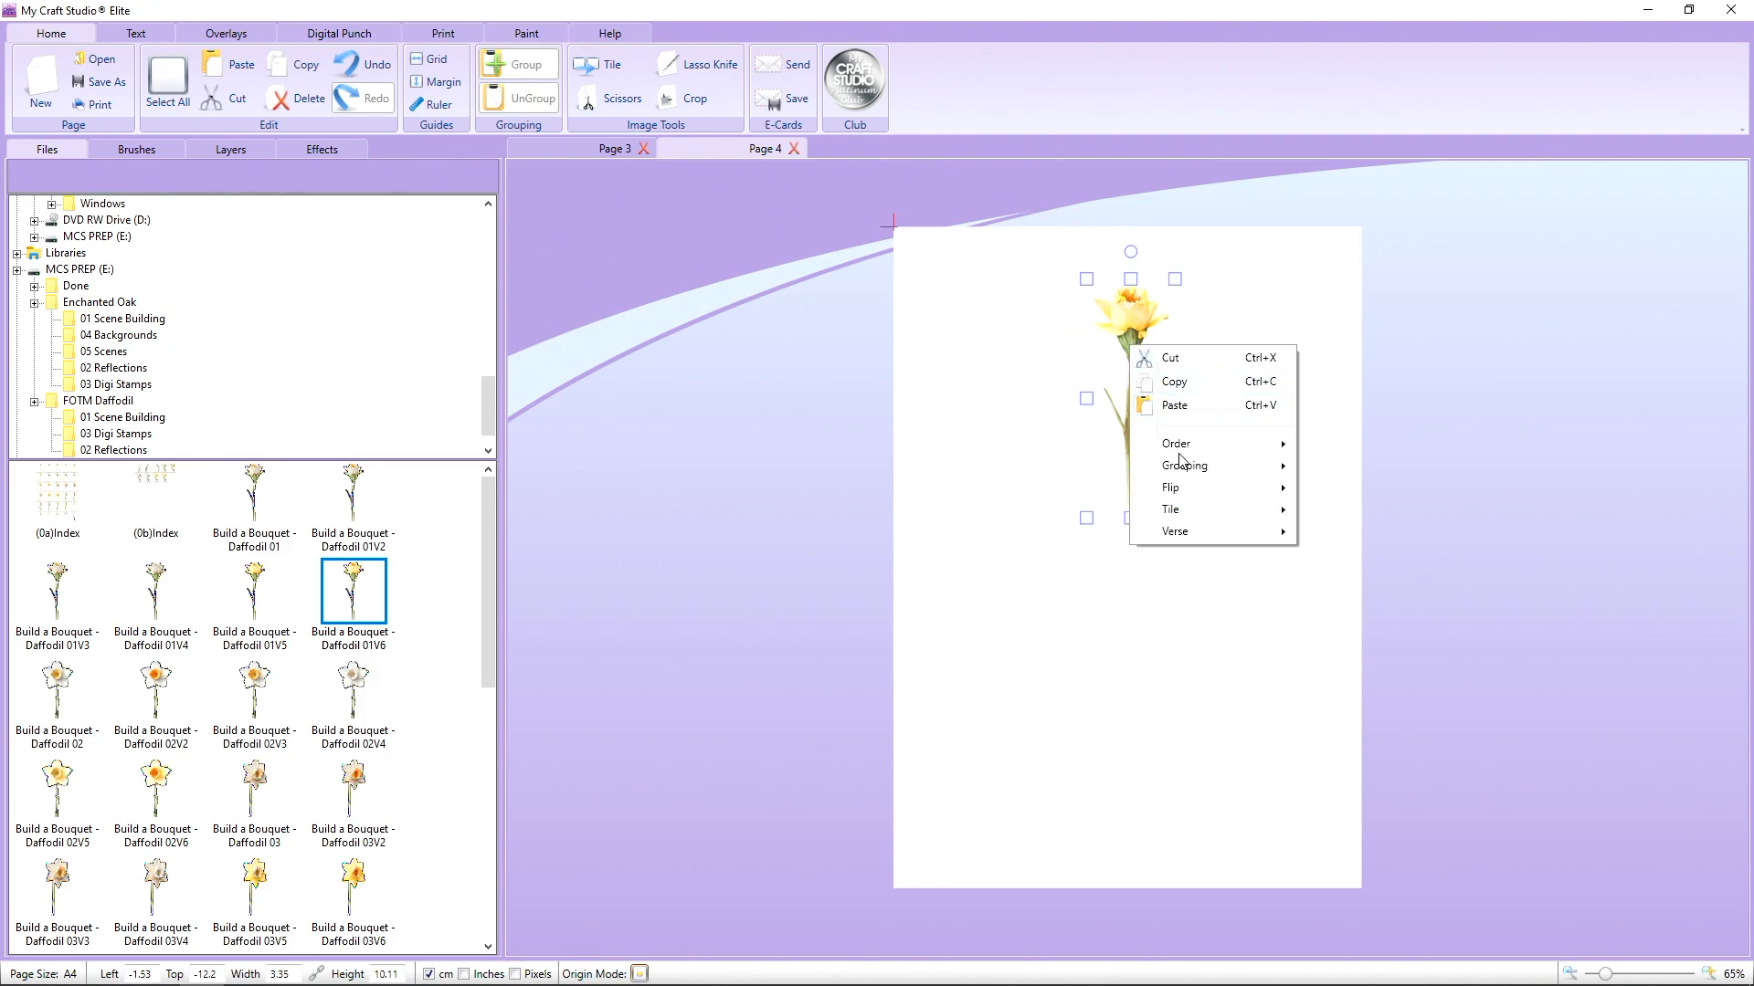
left_click(1198, 382)
right_click(1178, 366)
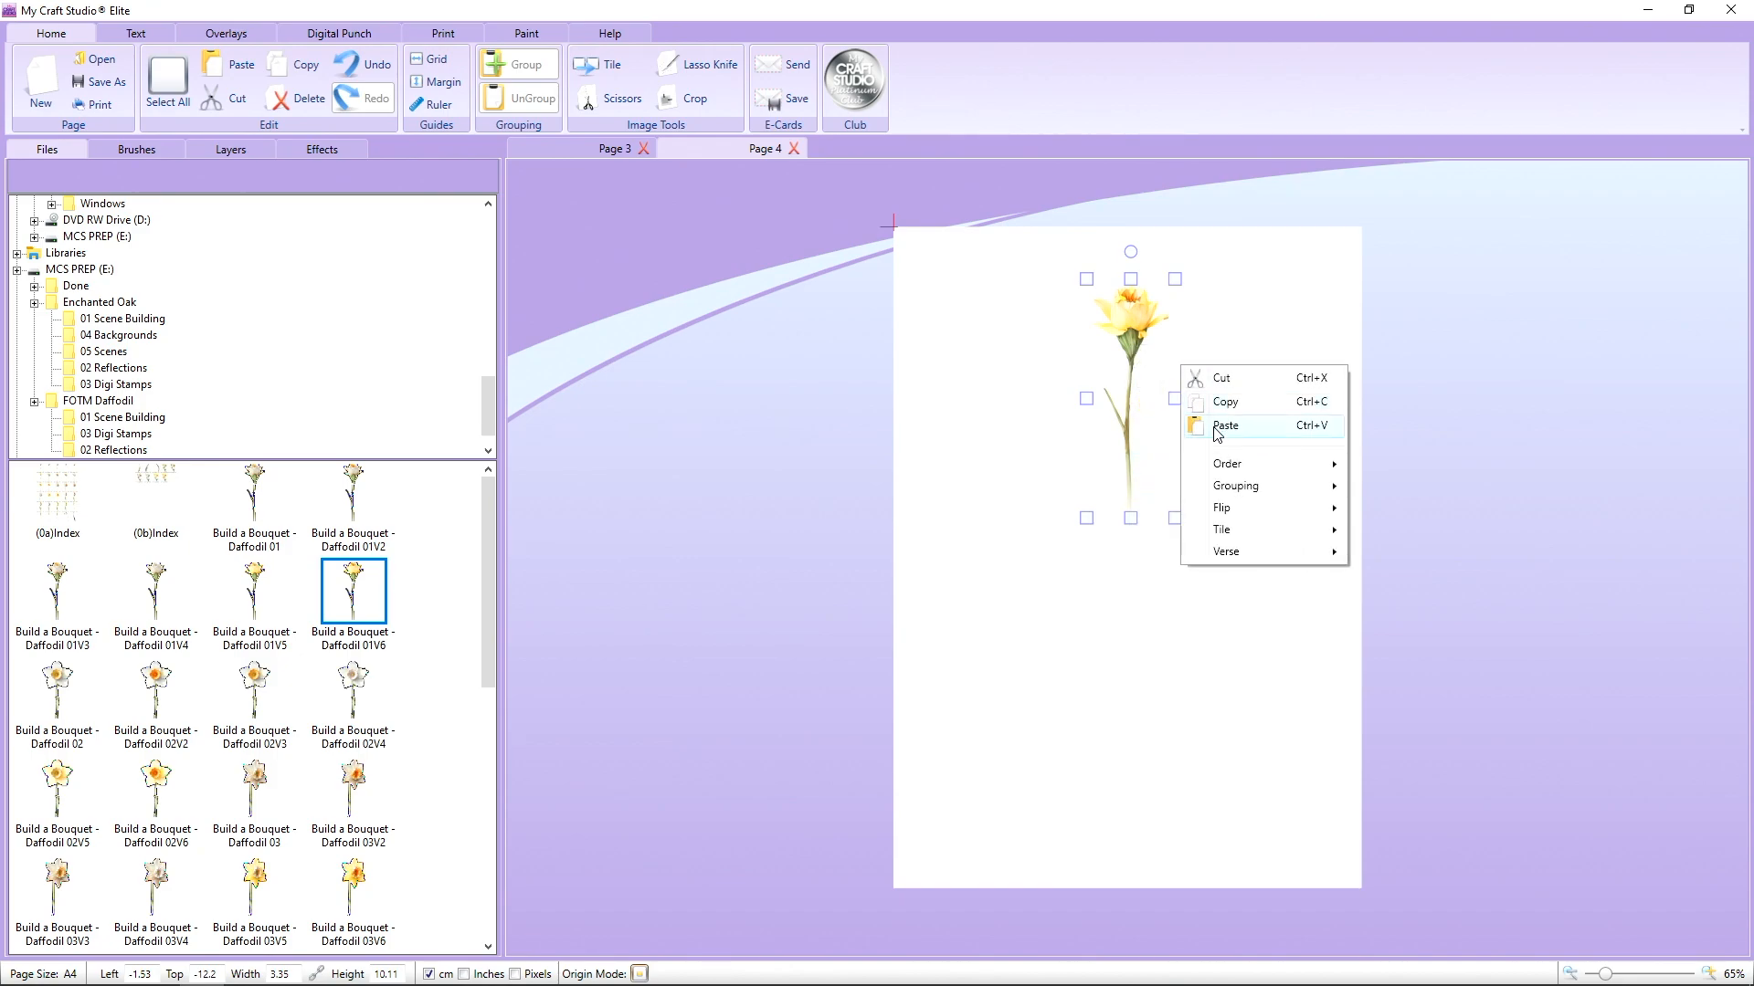
left_click(1218, 427)
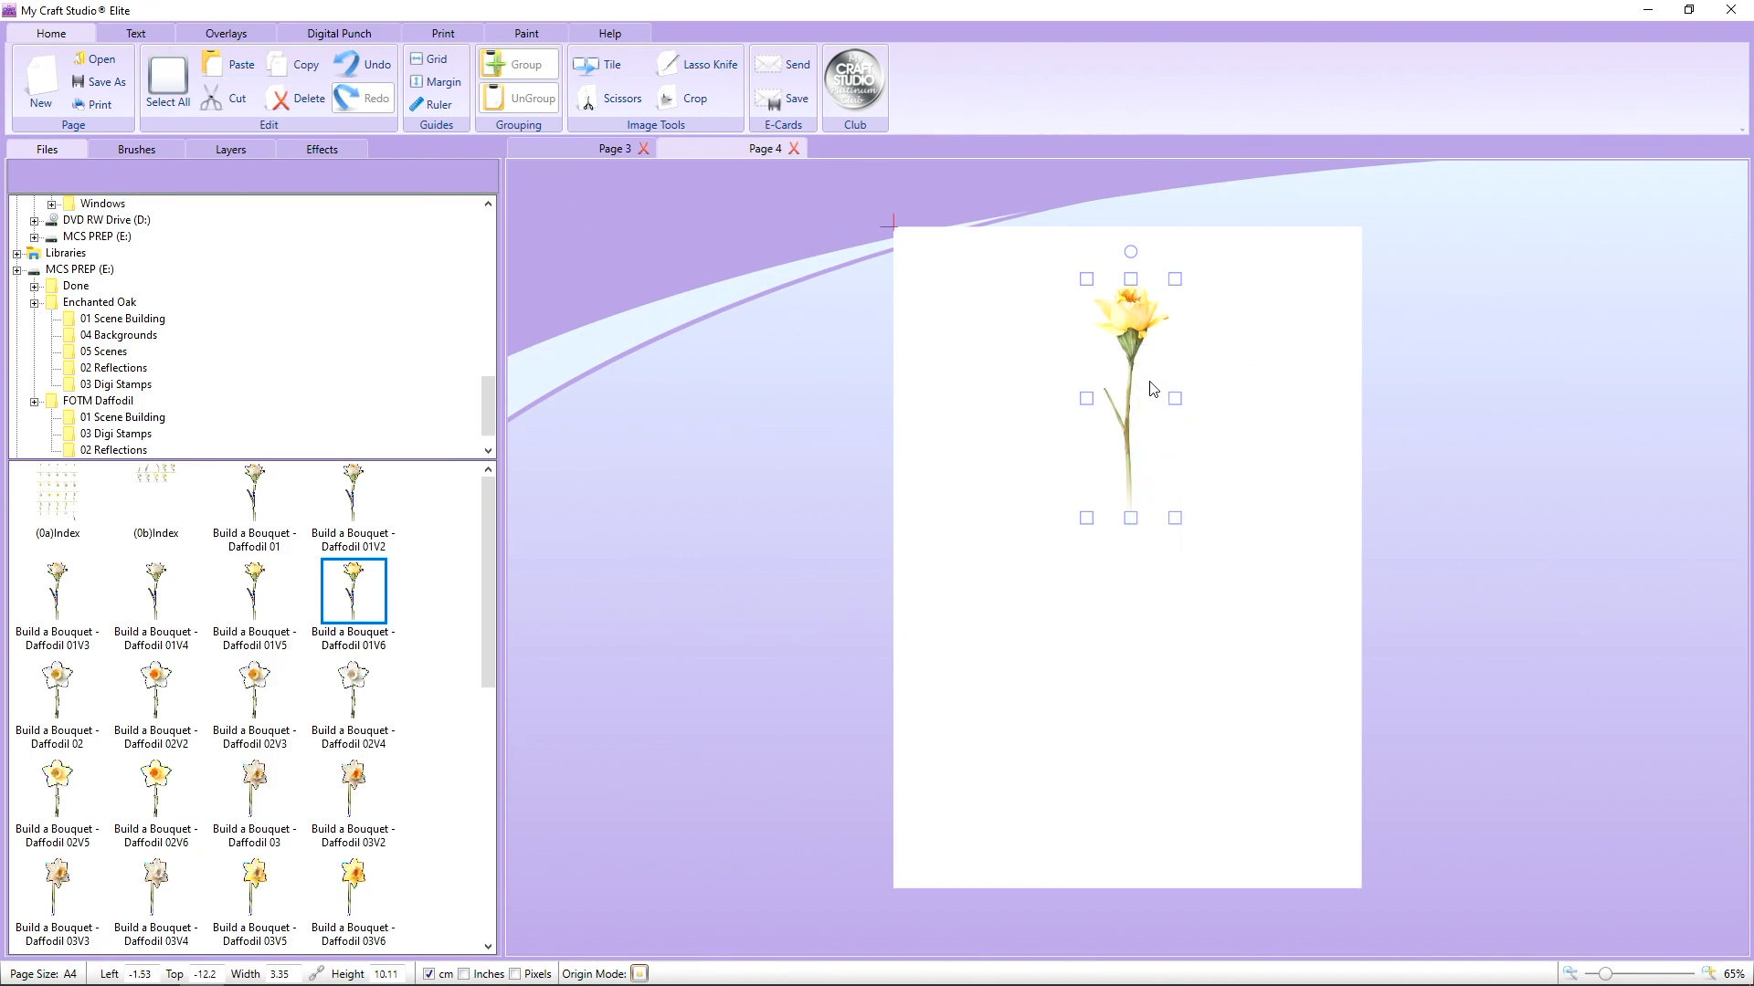
Flip the daffodil copy vertically and move it straight down until its stem end meets the original's.
right_click(1153, 390)
mouse_move(1221, 538)
left_click(1430, 552)
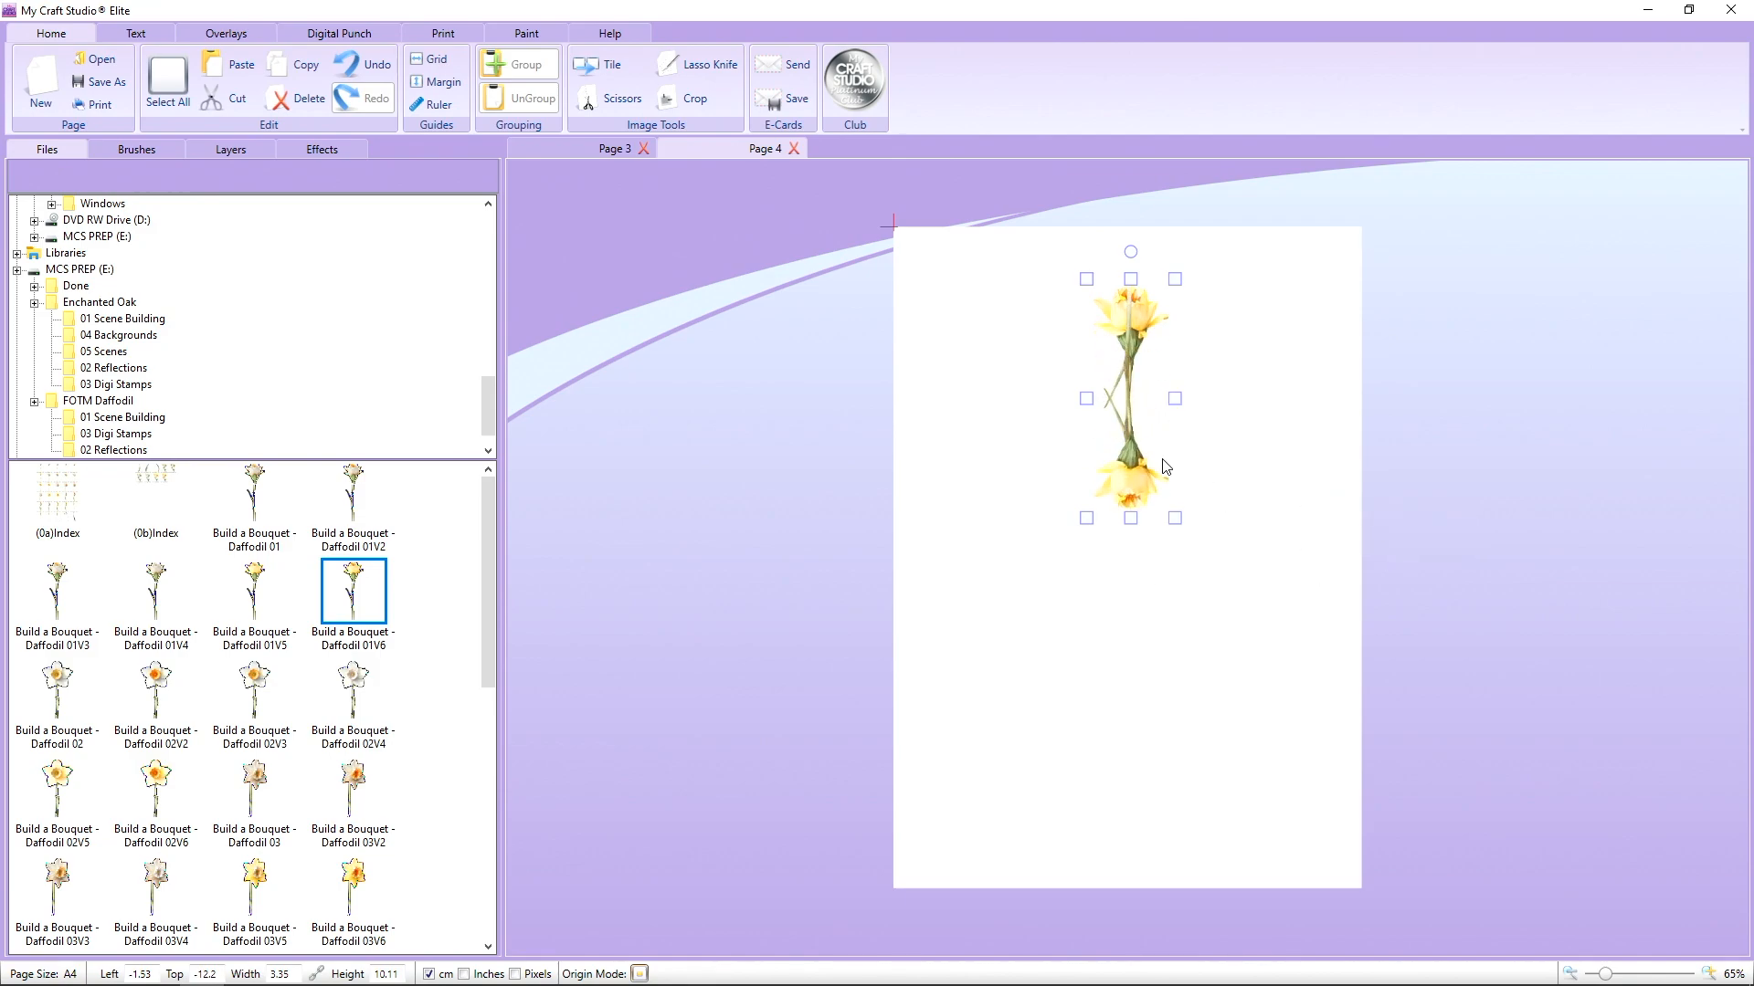
left_click_drag(1149, 498, 1149, 721)
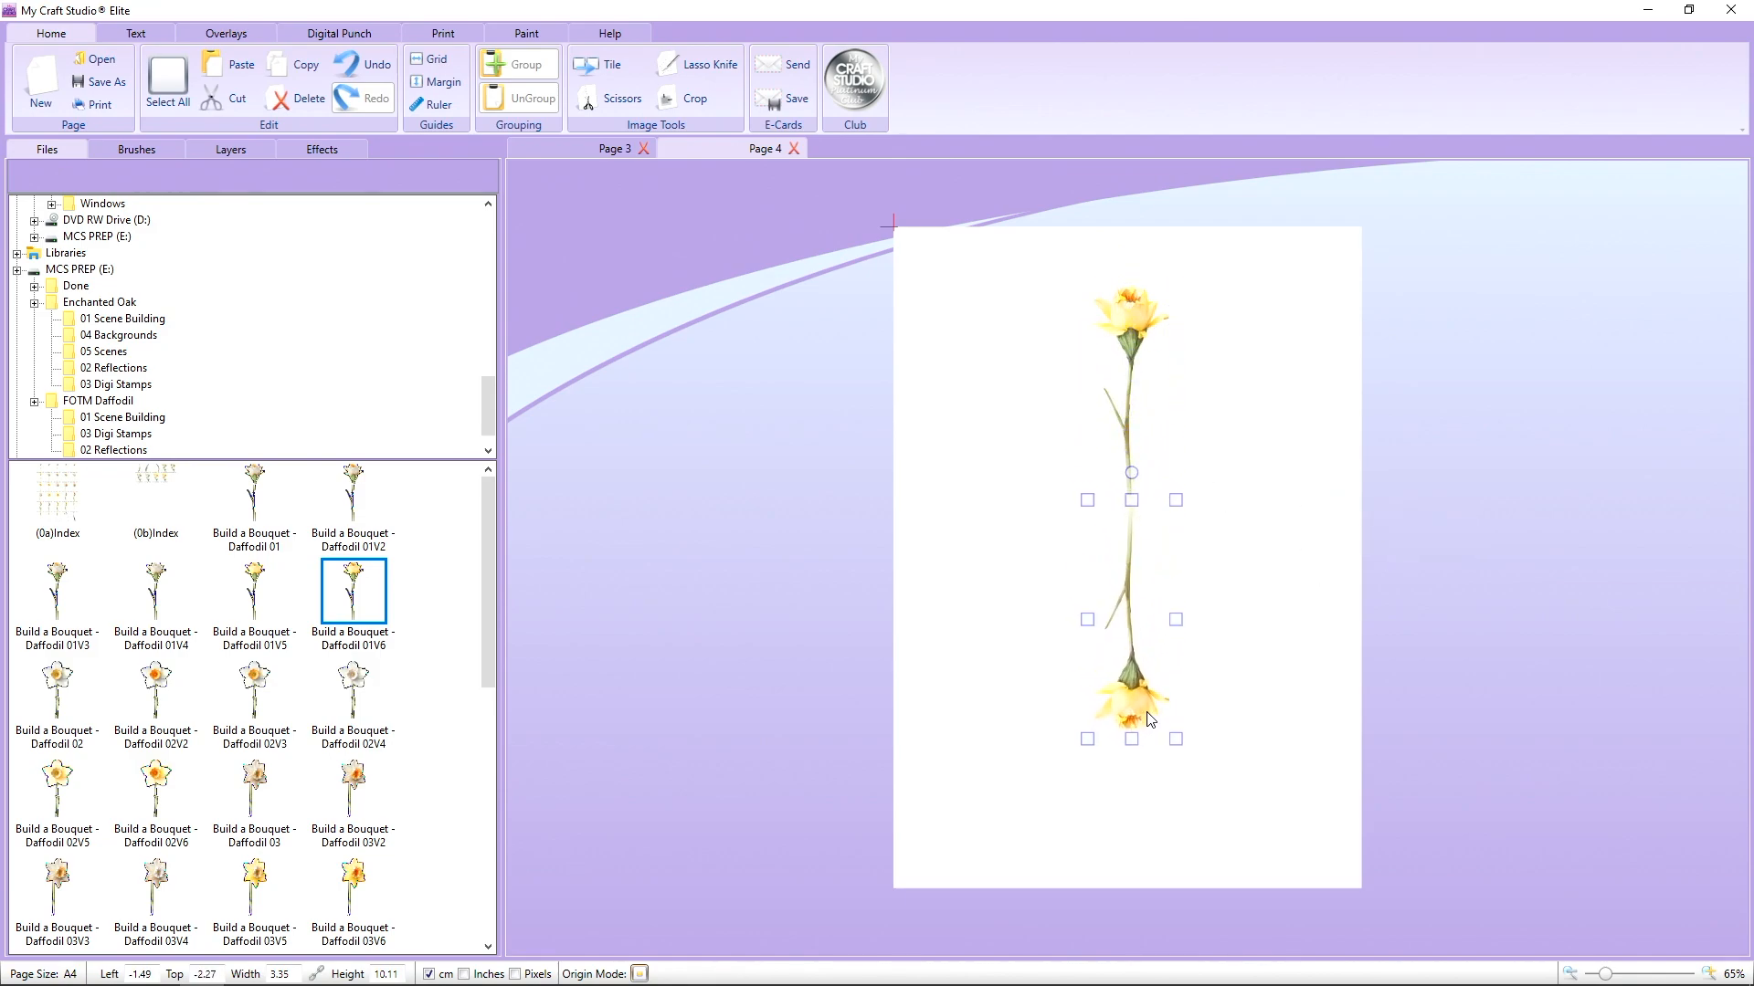
Select both the upright and the flipped daffodil and group them.
left_click(1313, 491)
left_click_drag(1306, 235, 918, 854)
left_click(518, 64)
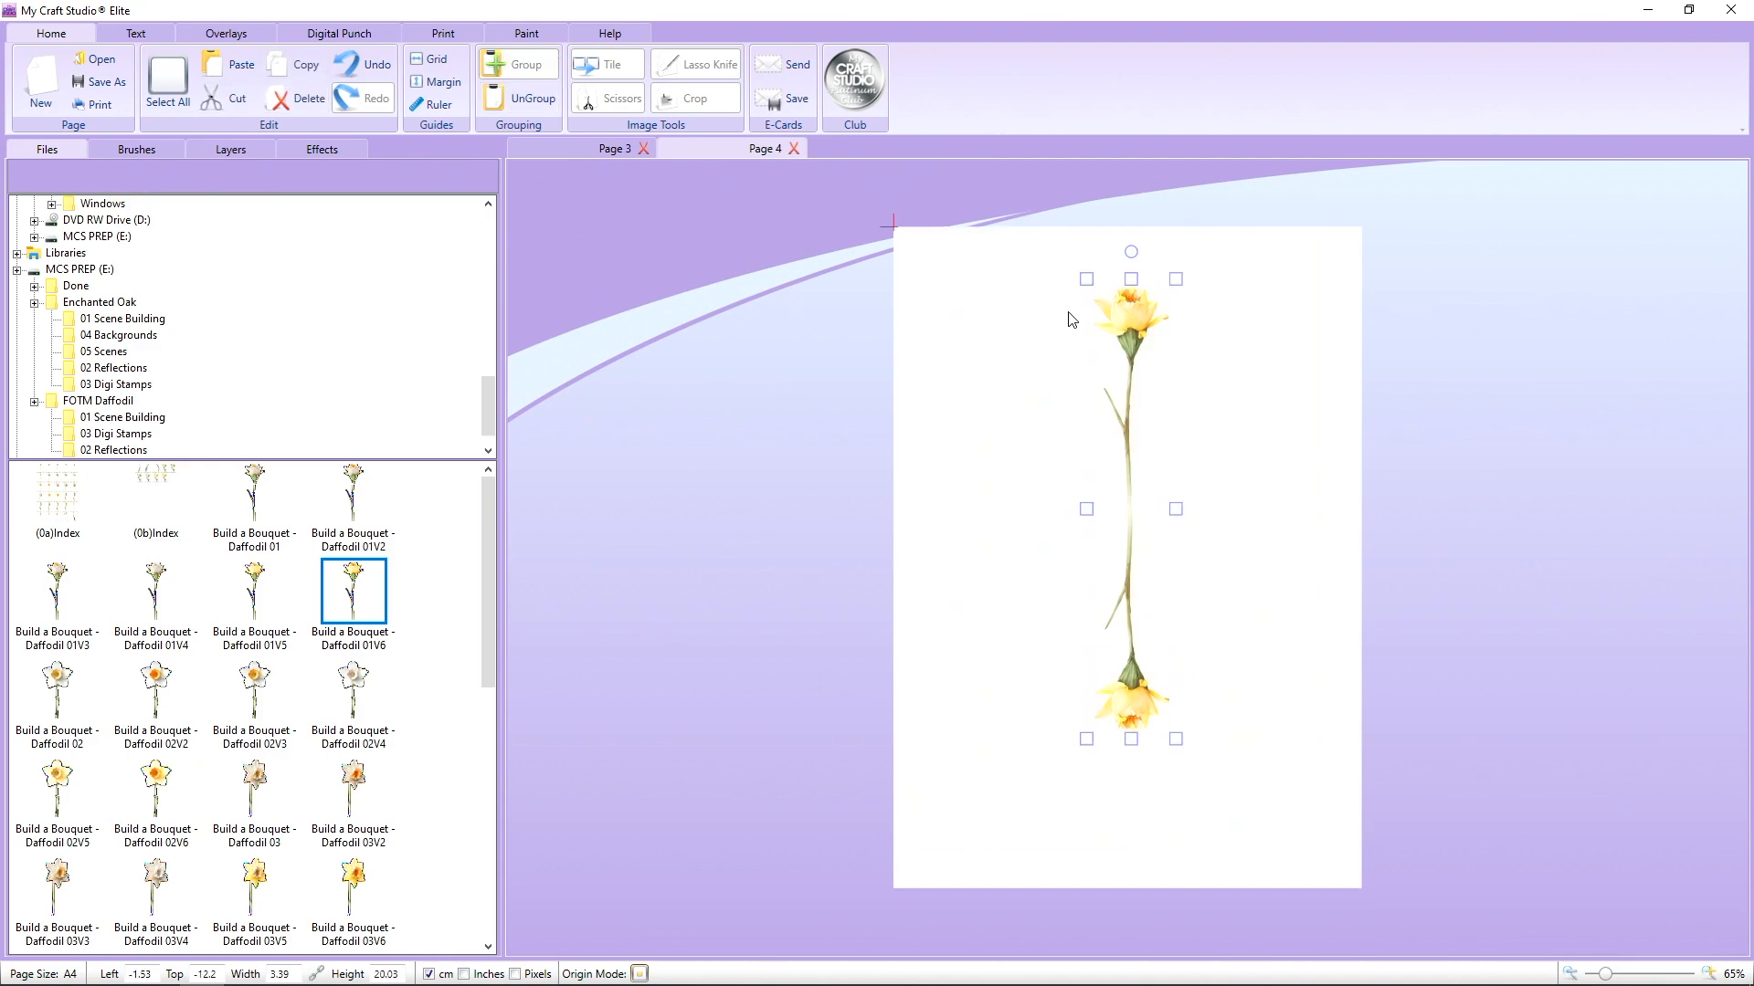
Copy the grouped daffodil pair, paste it in place and rotate the copy clockwise about its centre to start a fan.
right_click(1144, 338)
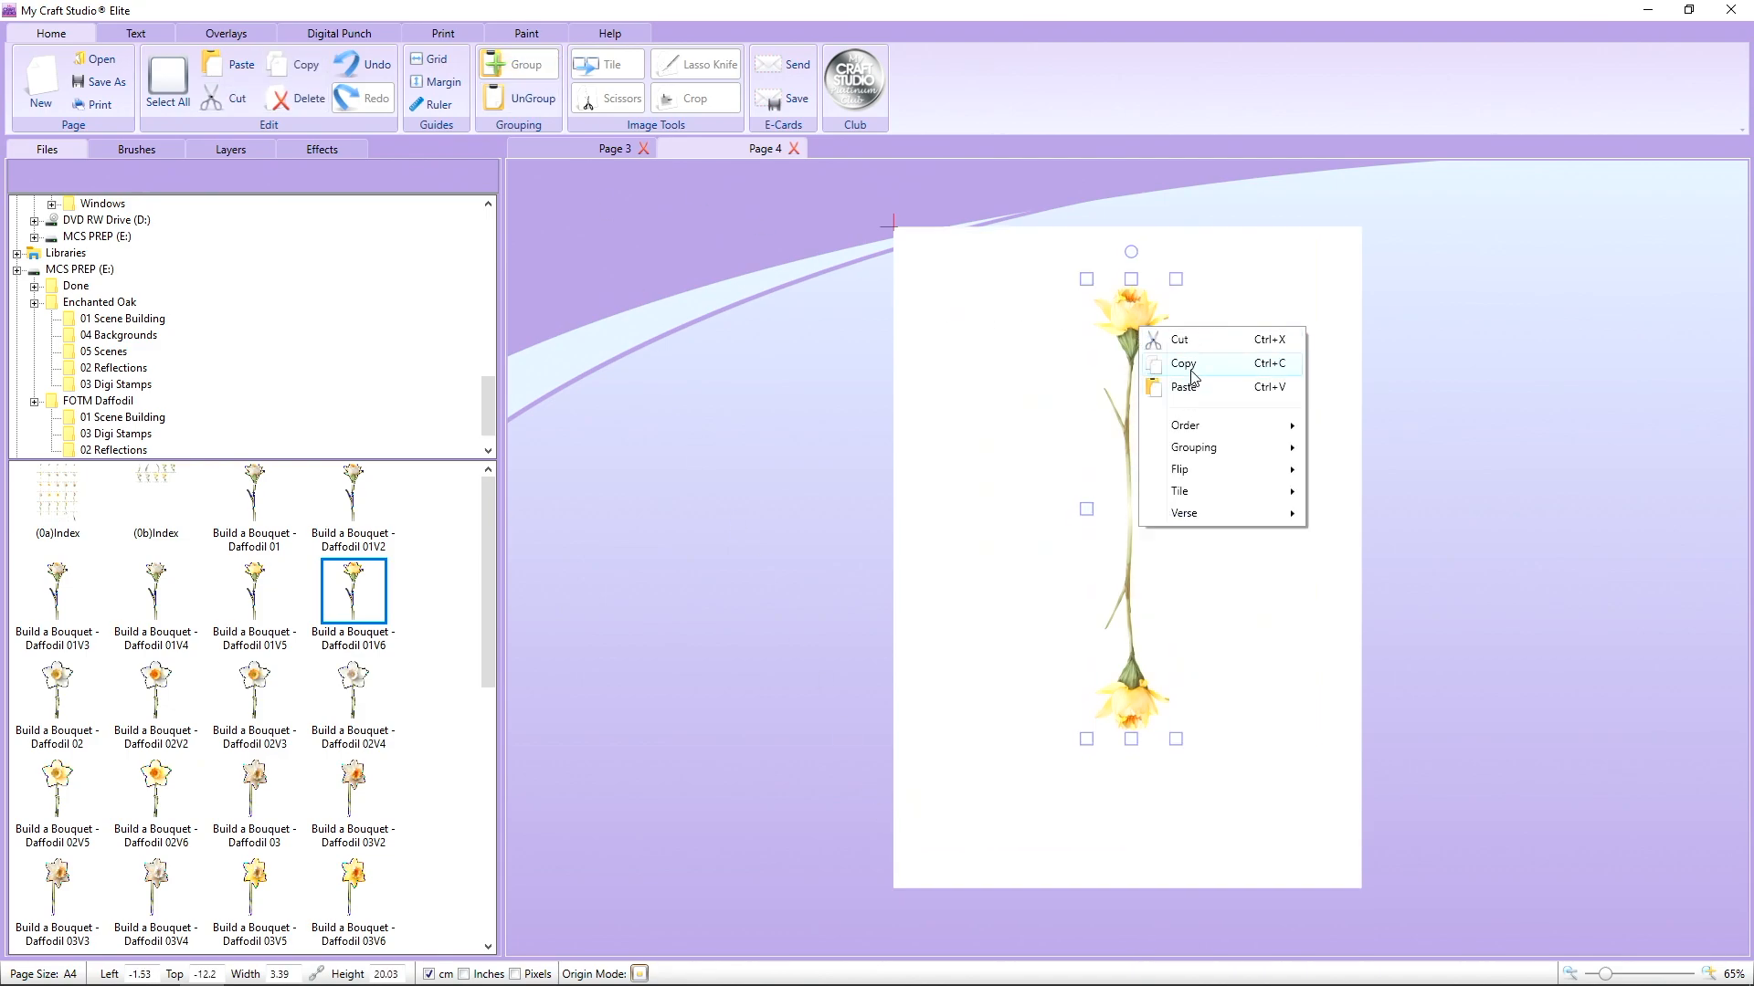
left_click(1181, 378)
right_click(1149, 353)
left_click(1181, 401)
left_click_drag(1131, 252, 1224, 303)
Paste the third and fourth daffodil pairs, rotating each further clockwise so the flowers fan down to just above horizontal.
right_click(1182, 307)
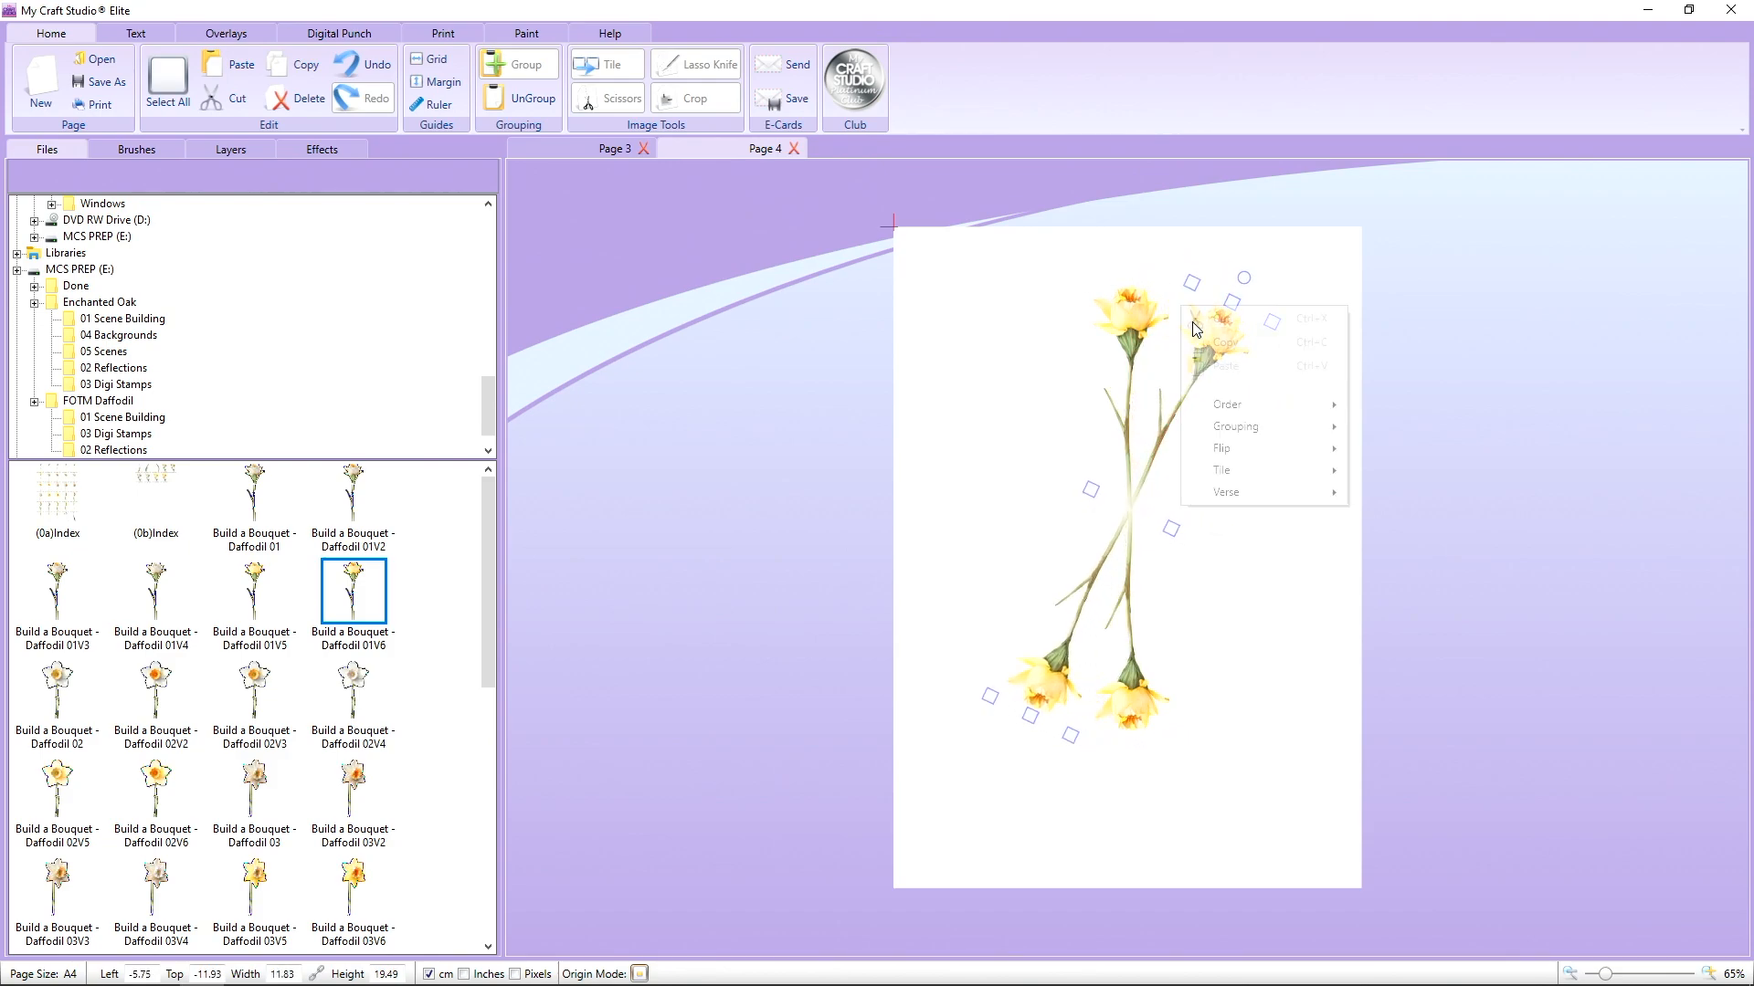
left_click(1222, 367)
left_click_drag(1129, 262, 1272, 408)
right_click(1105, 310)
left_click(1146, 369)
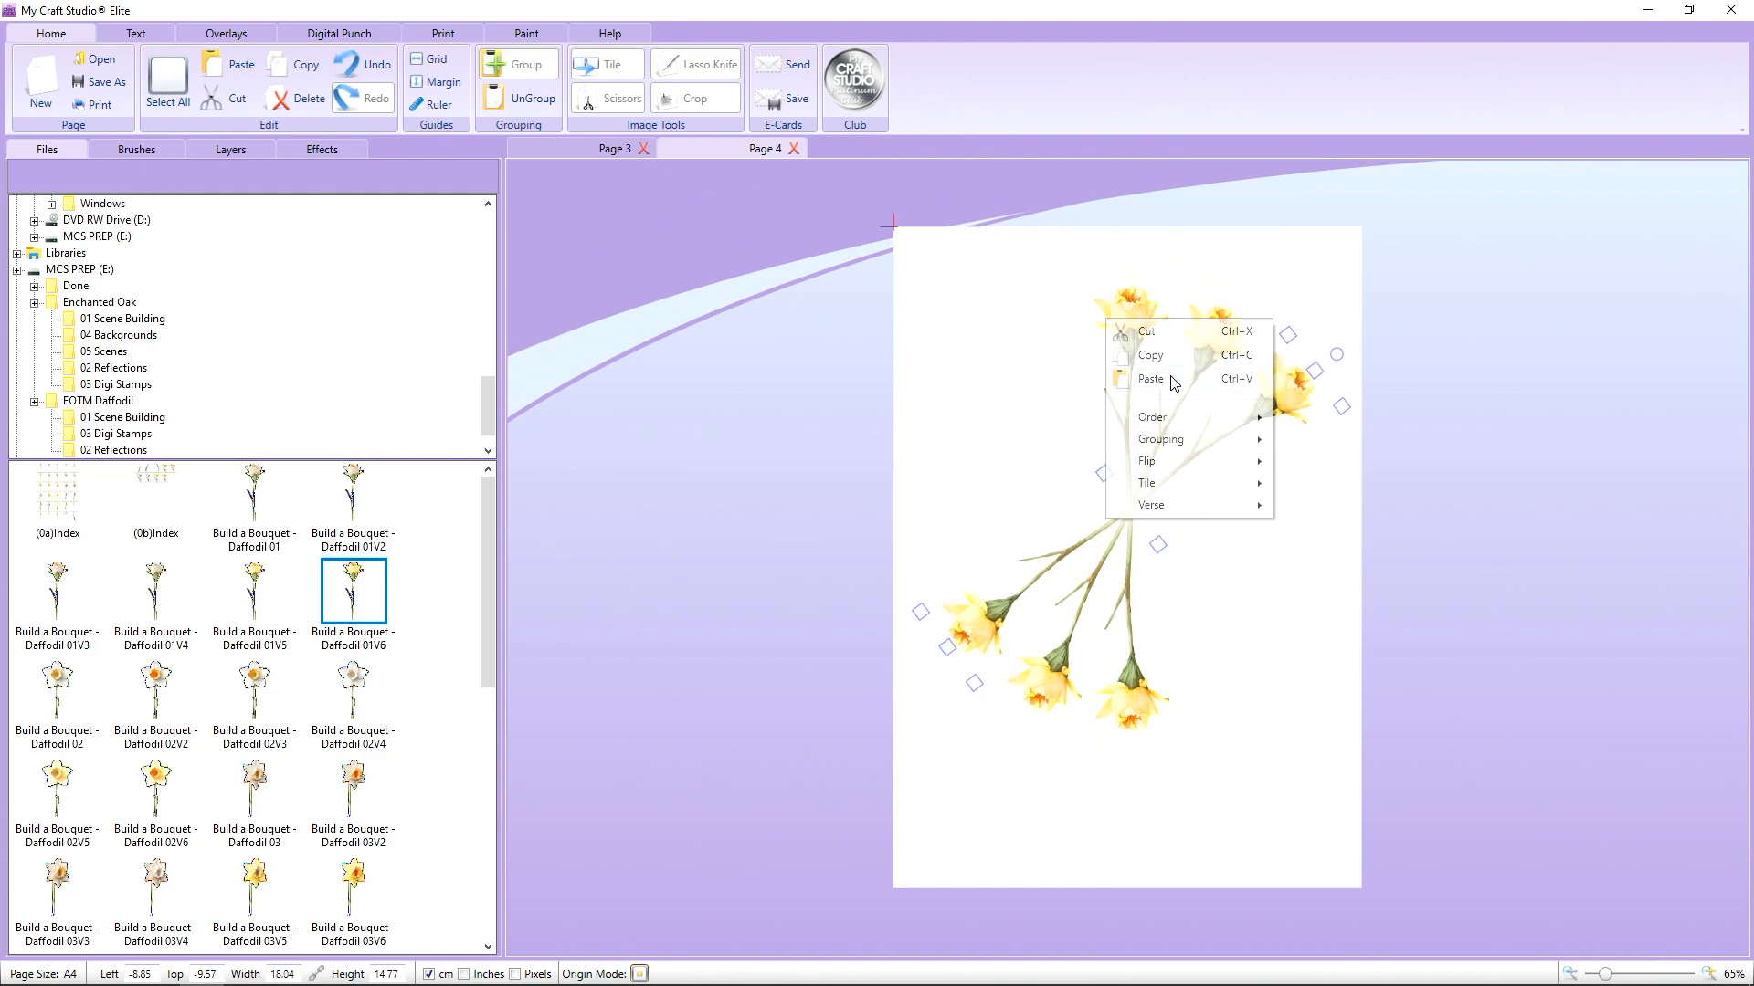
left_click_drag(1131, 252, 1279, 485)
Paste the fifth and sixth daffodil pairs, rotating each past horizontal to continue the fan evenly.
right_click(1180, 388)
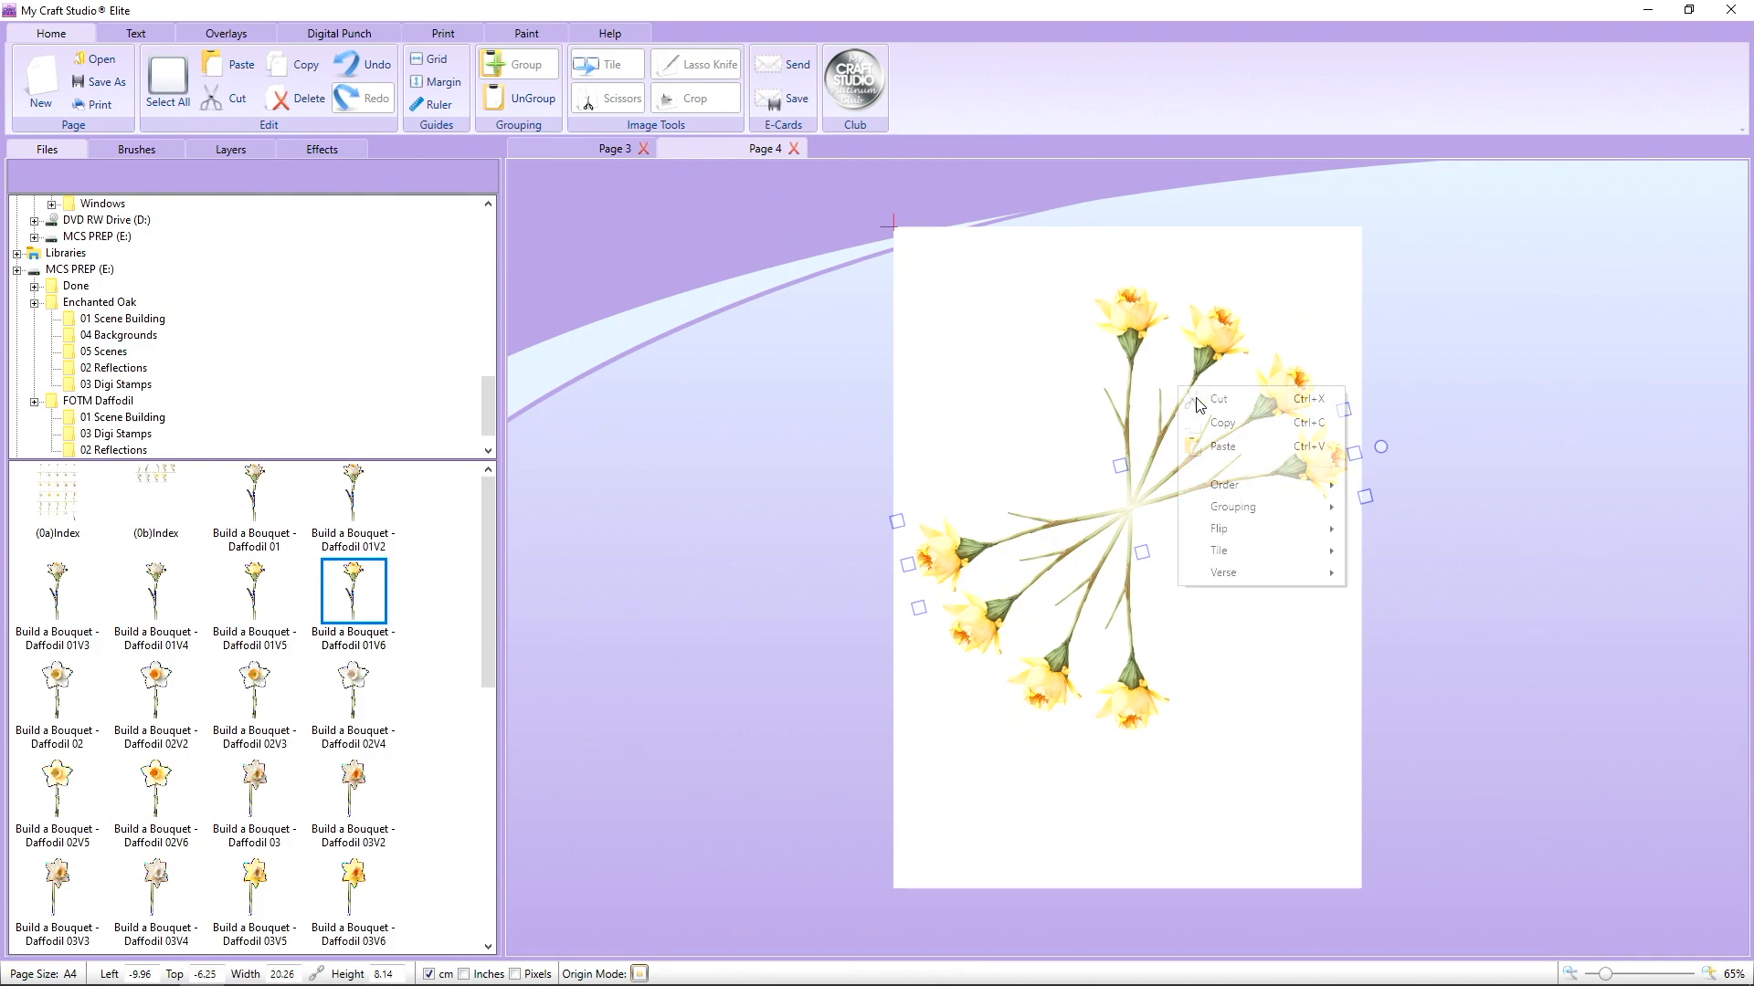
left_click(1223, 446)
left_click_drag(1131, 254, 1225, 532)
right_click(1081, 342)
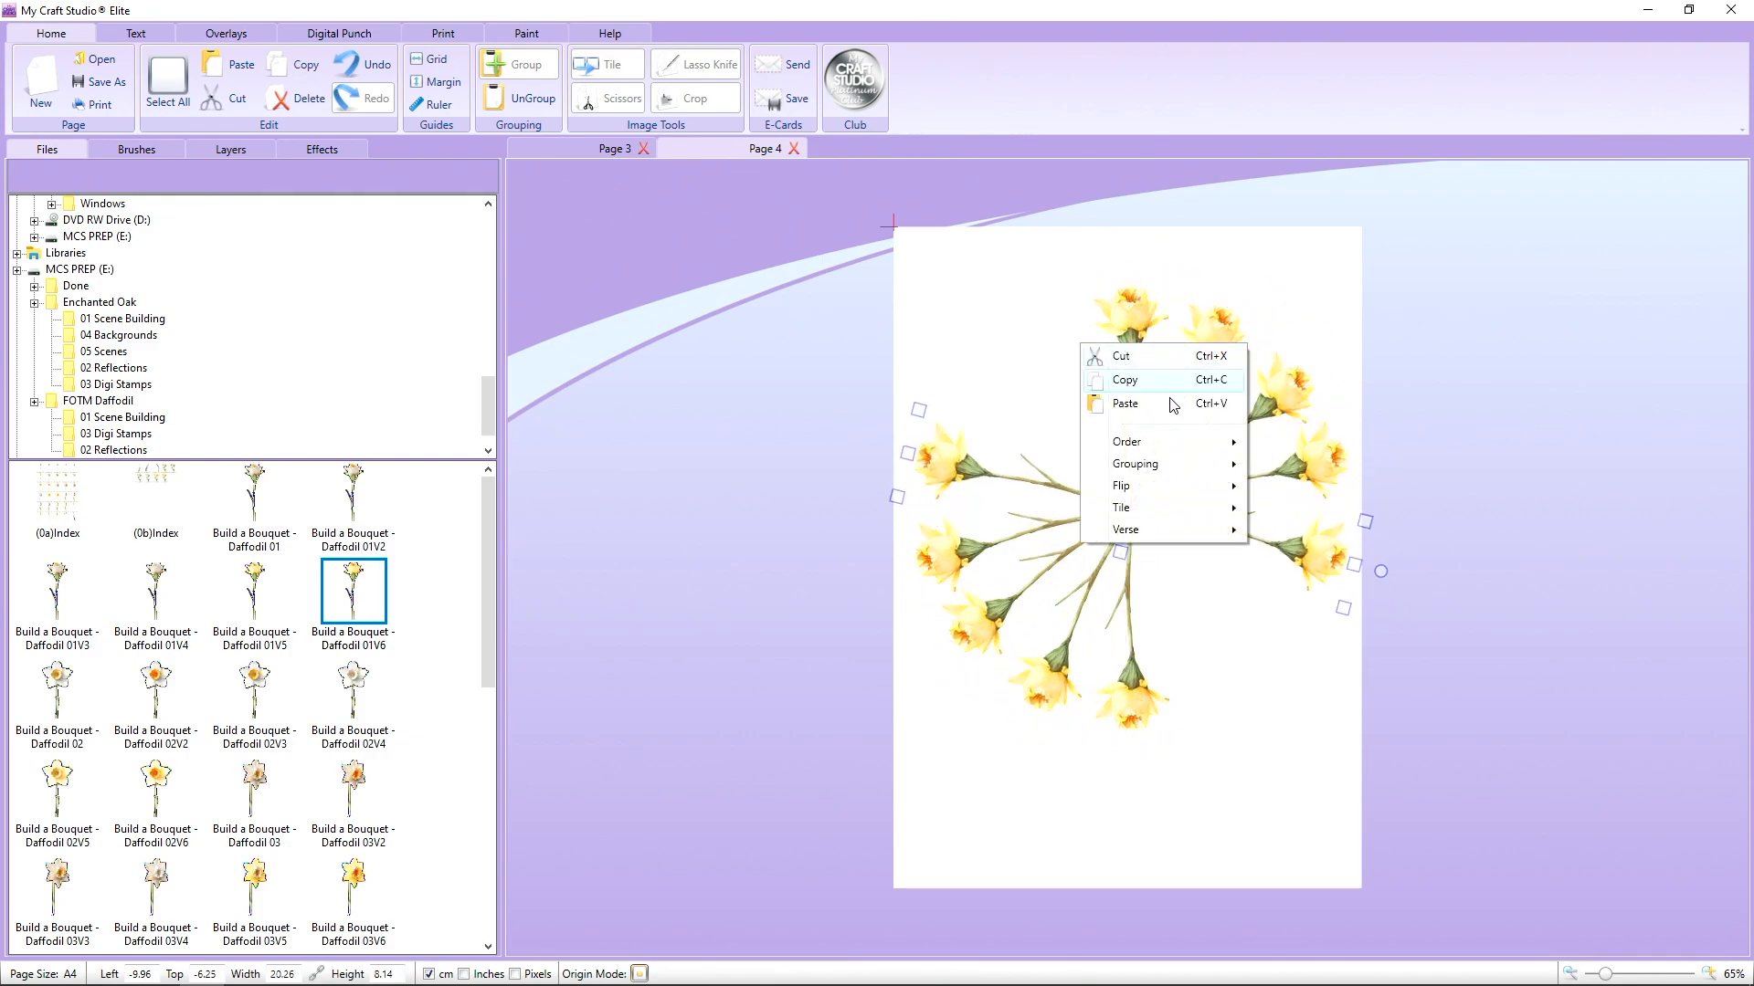
left_click(1167, 405)
left_click_drag(1132, 263, 1202, 577)
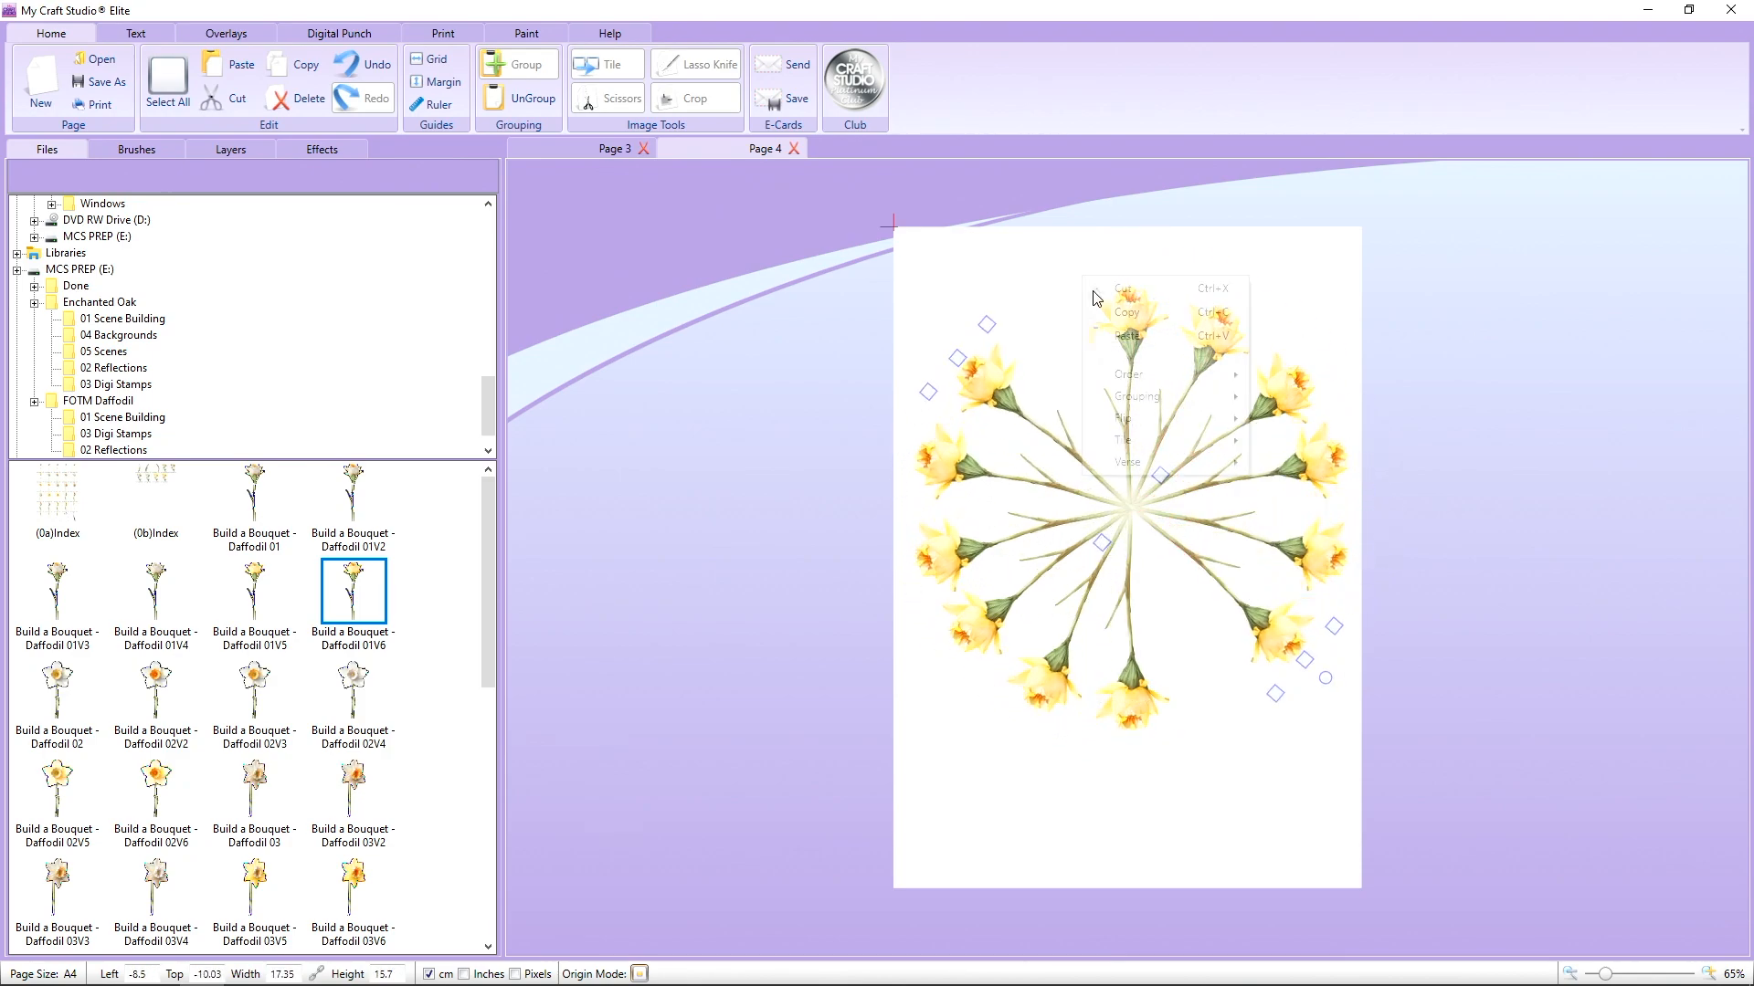
Paste a seventh daffodil pair and rotate it into the remaining gap to complete the ring.
right_click(1136, 306)
left_click(1155, 339)
left_click_drag(1130, 253, 1165, 588)
Fine-tune the rotation of three daffodil pairs to even out the ring's spacing, and select all the pairs.
left_click(1126, 310)
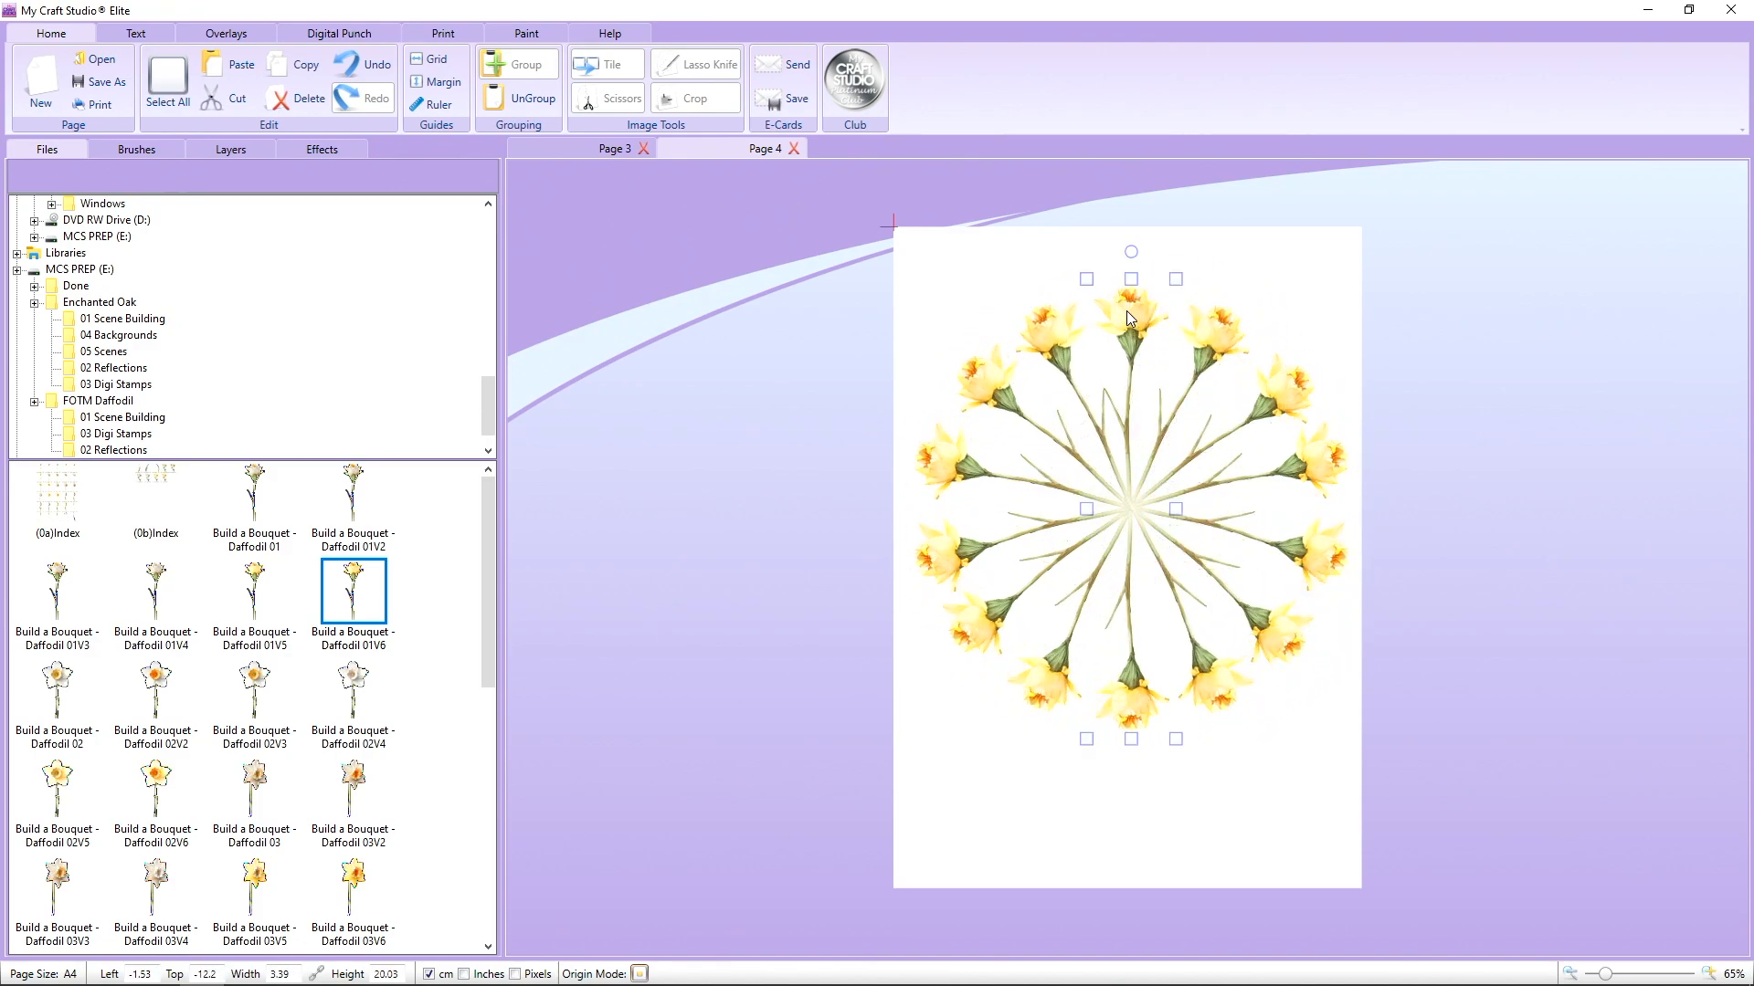
left_click_drag(1135, 252, 1129, 266)
left_click(1063, 319)
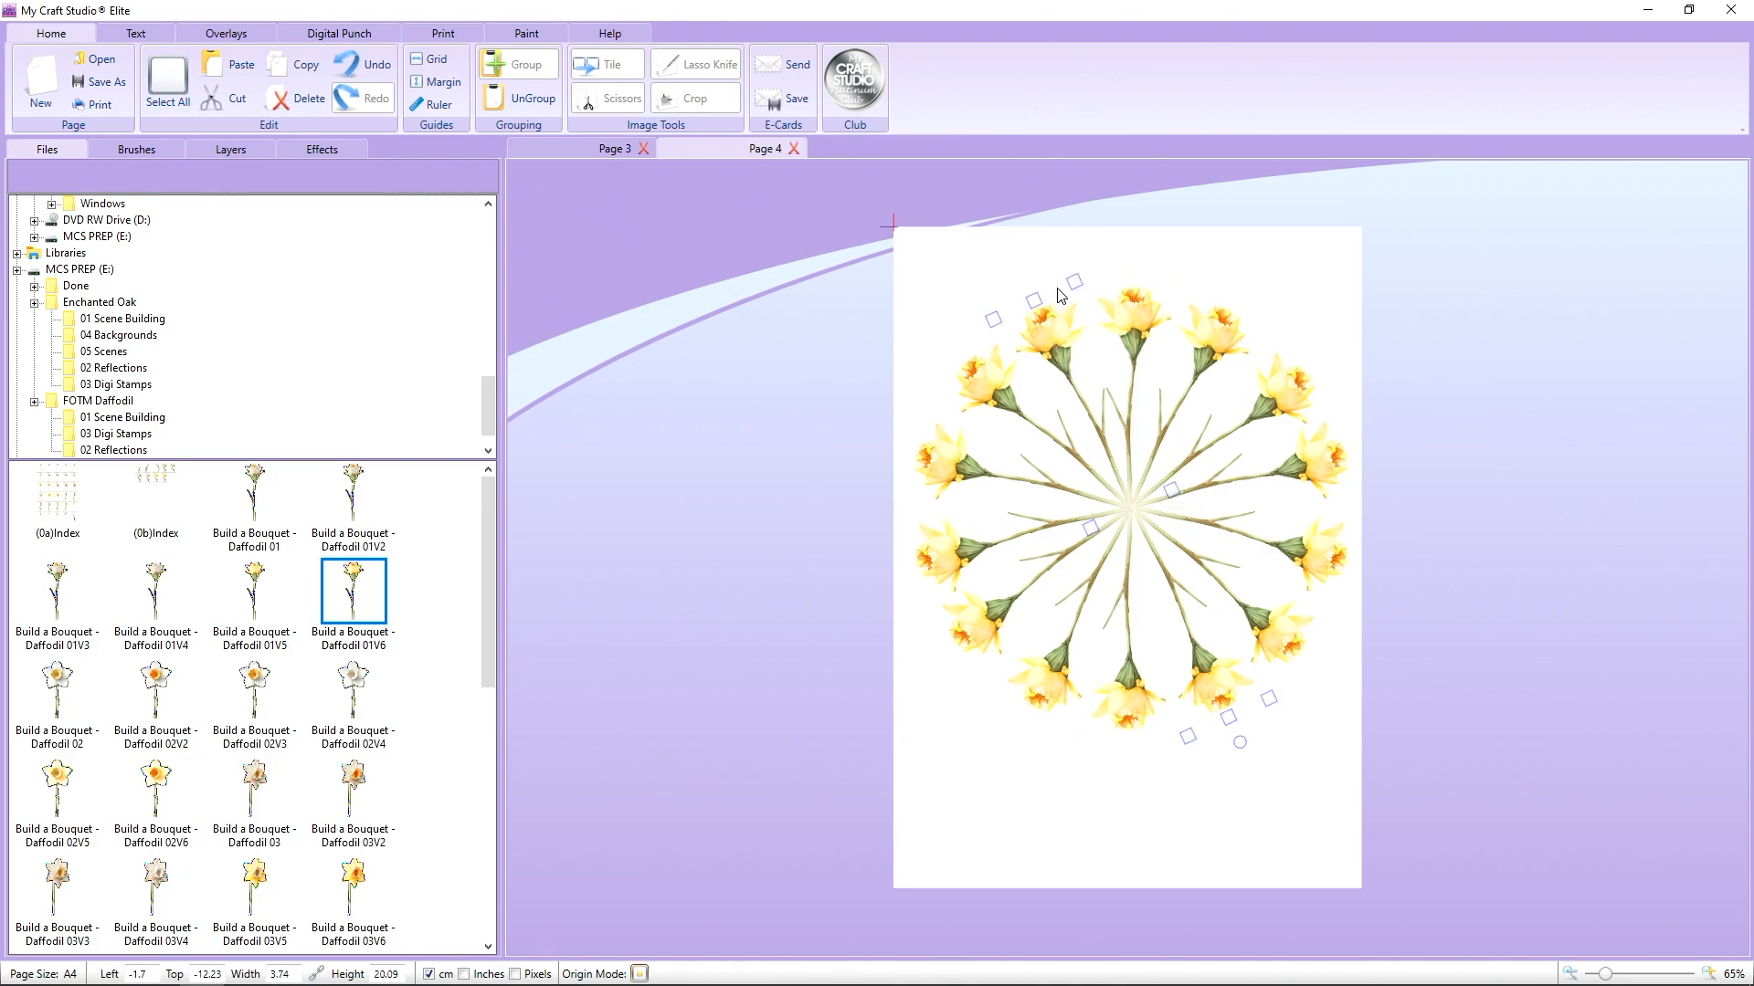
left_click_drag(1240, 745, 1239, 748)
left_click(933, 564)
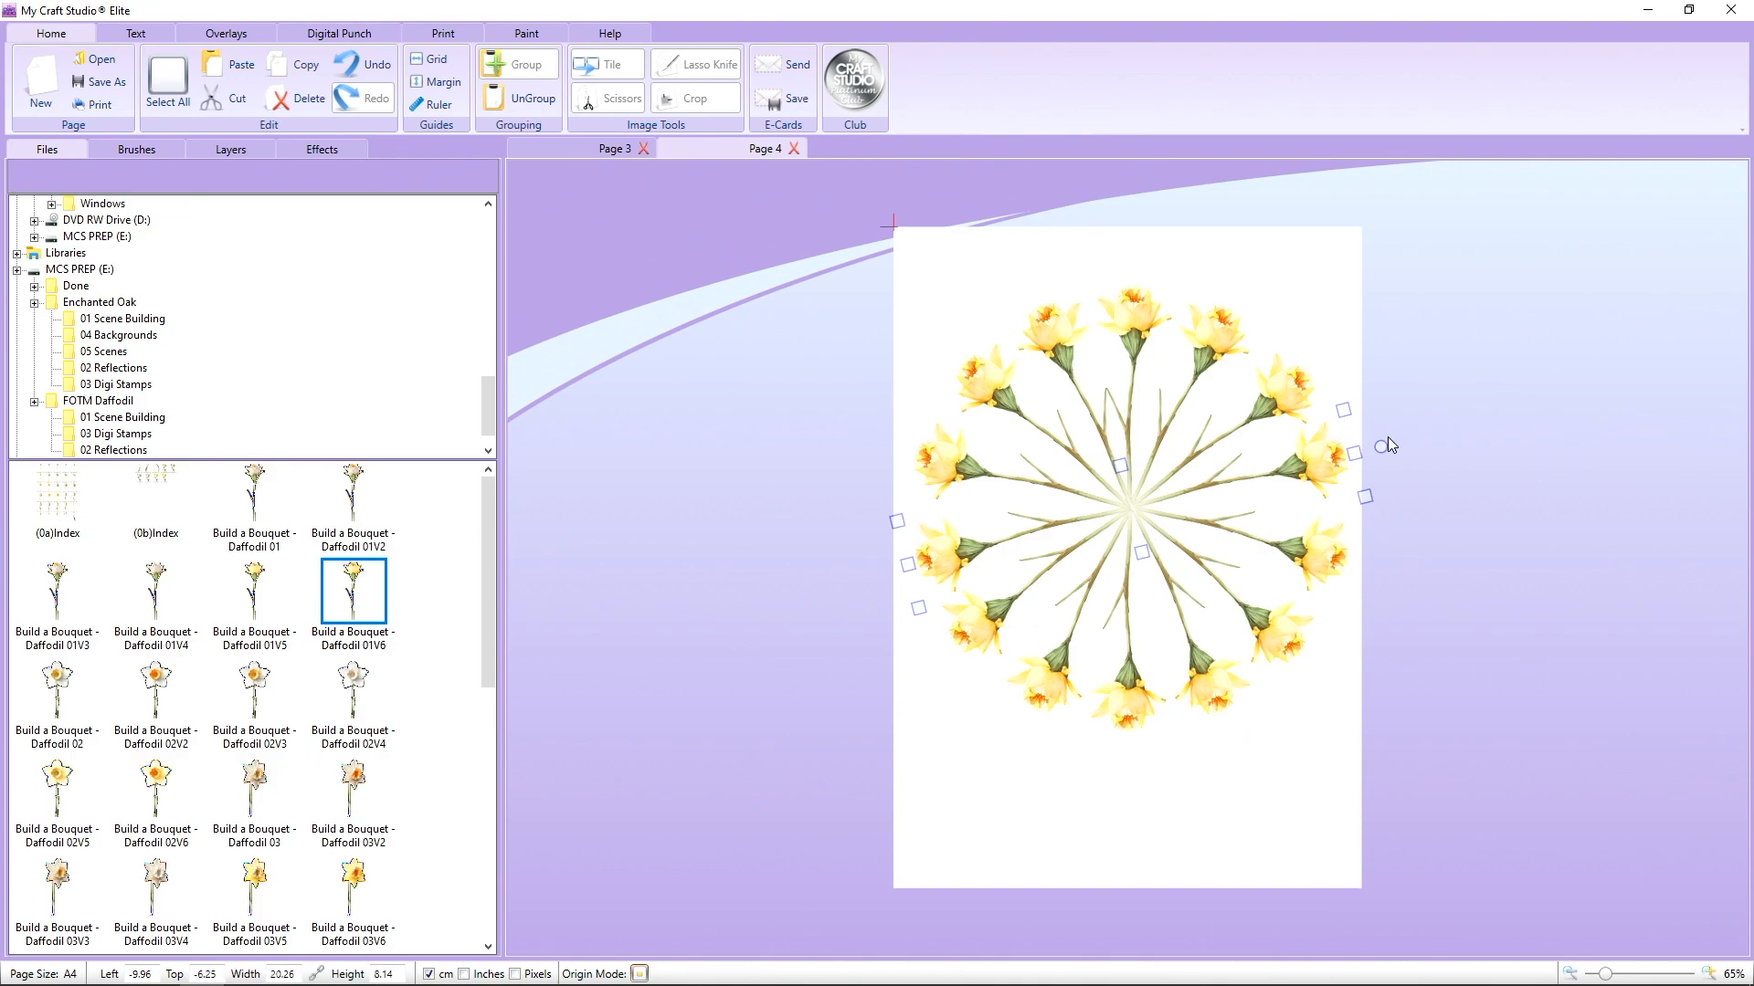
left_click_drag(1381, 450, 1383, 456)
left_click(1449, 476)
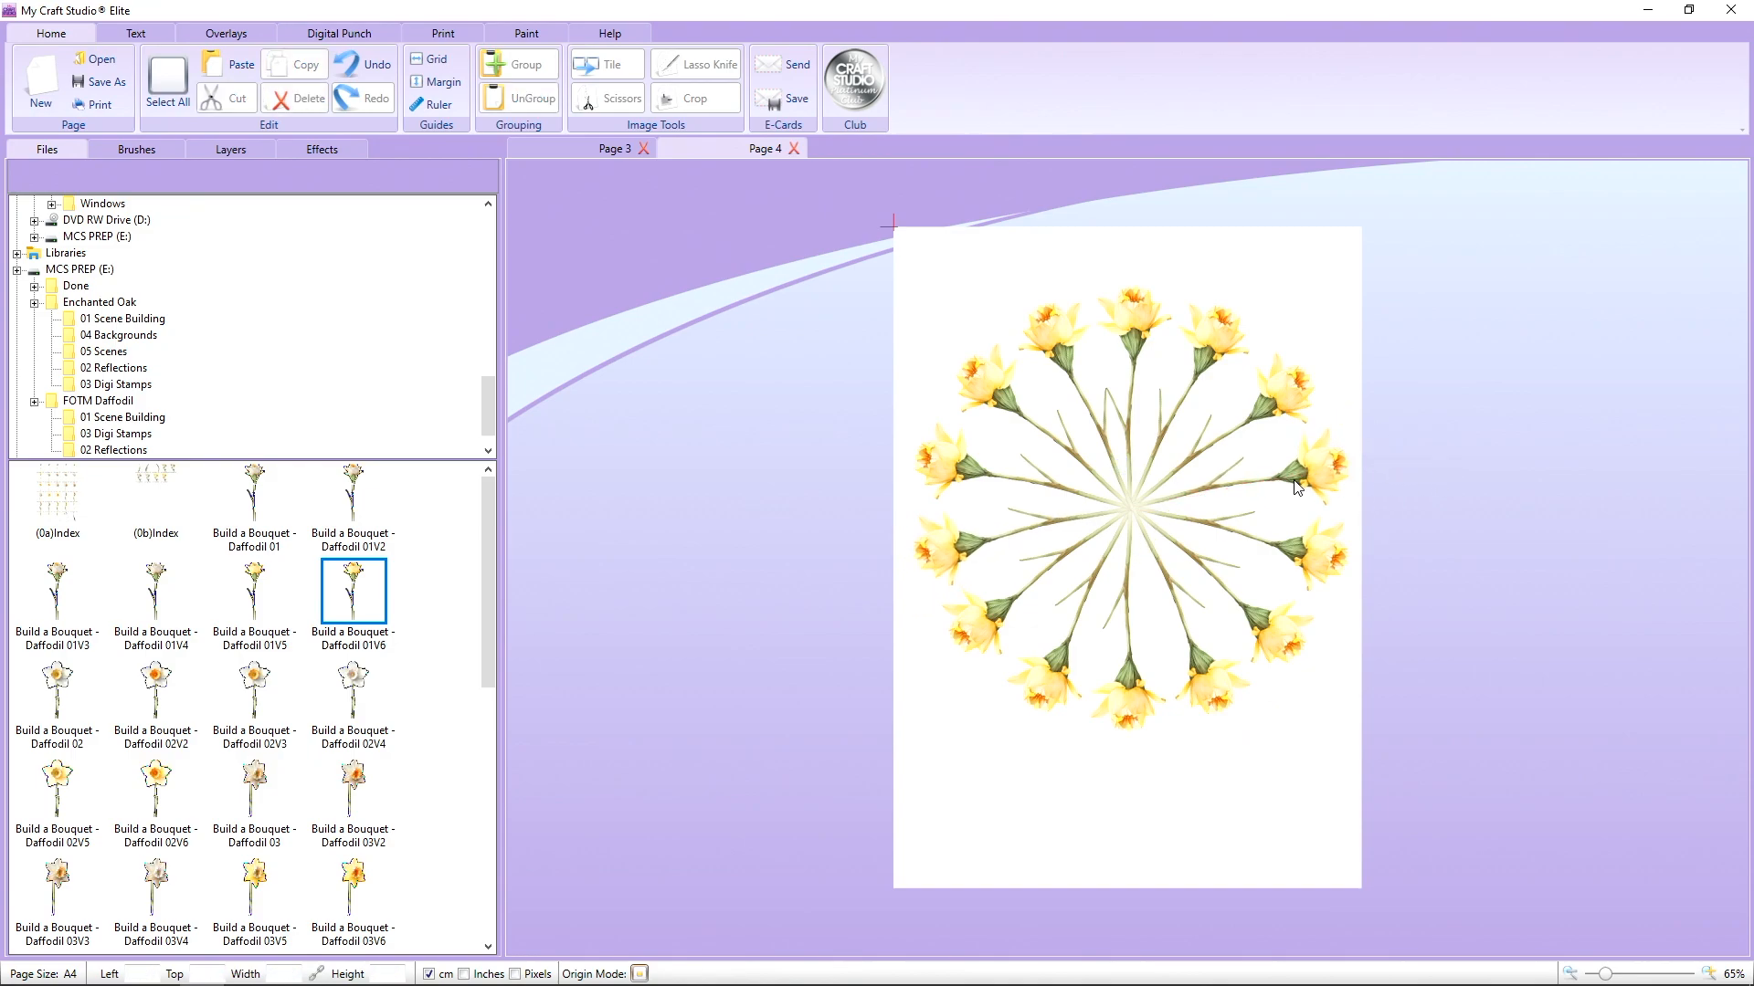
left_click_drag(816, 189, 1480, 774)
Try moving the selected daffodil pairs together while still ungrouped, and undo, redo and again undo that move.
left_click_drag(1155, 324, 1229, 600)
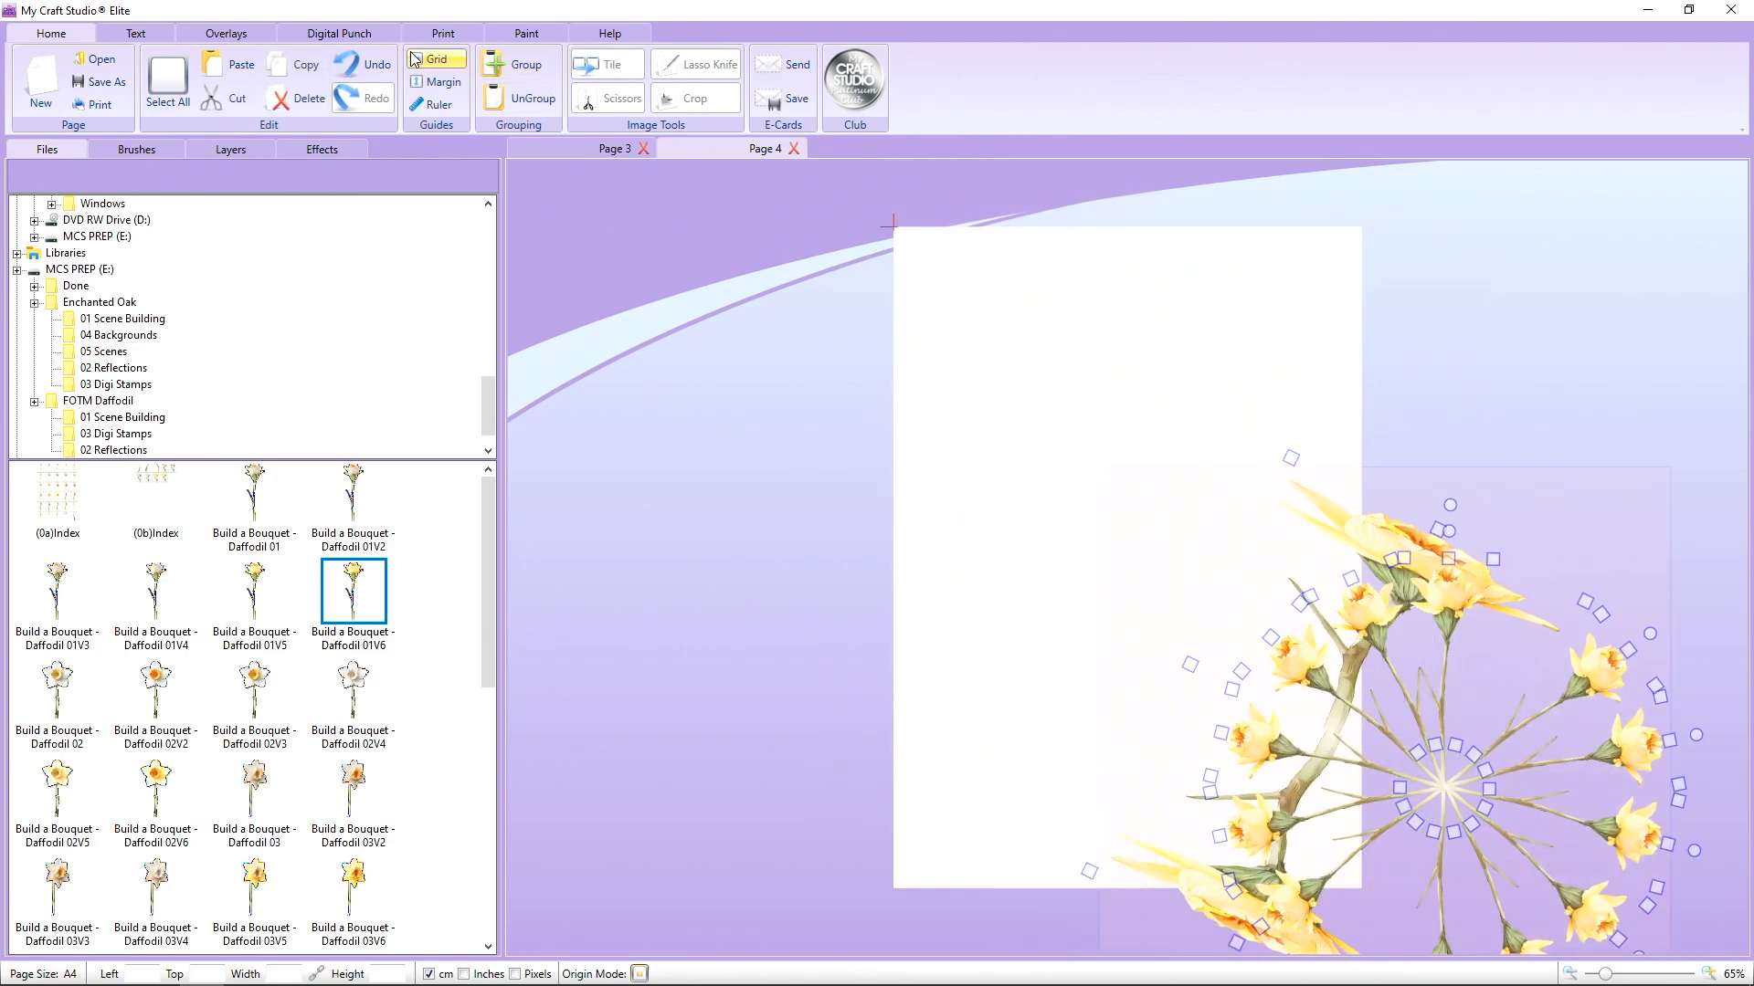
left_click(364, 73)
left_click(363, 73)
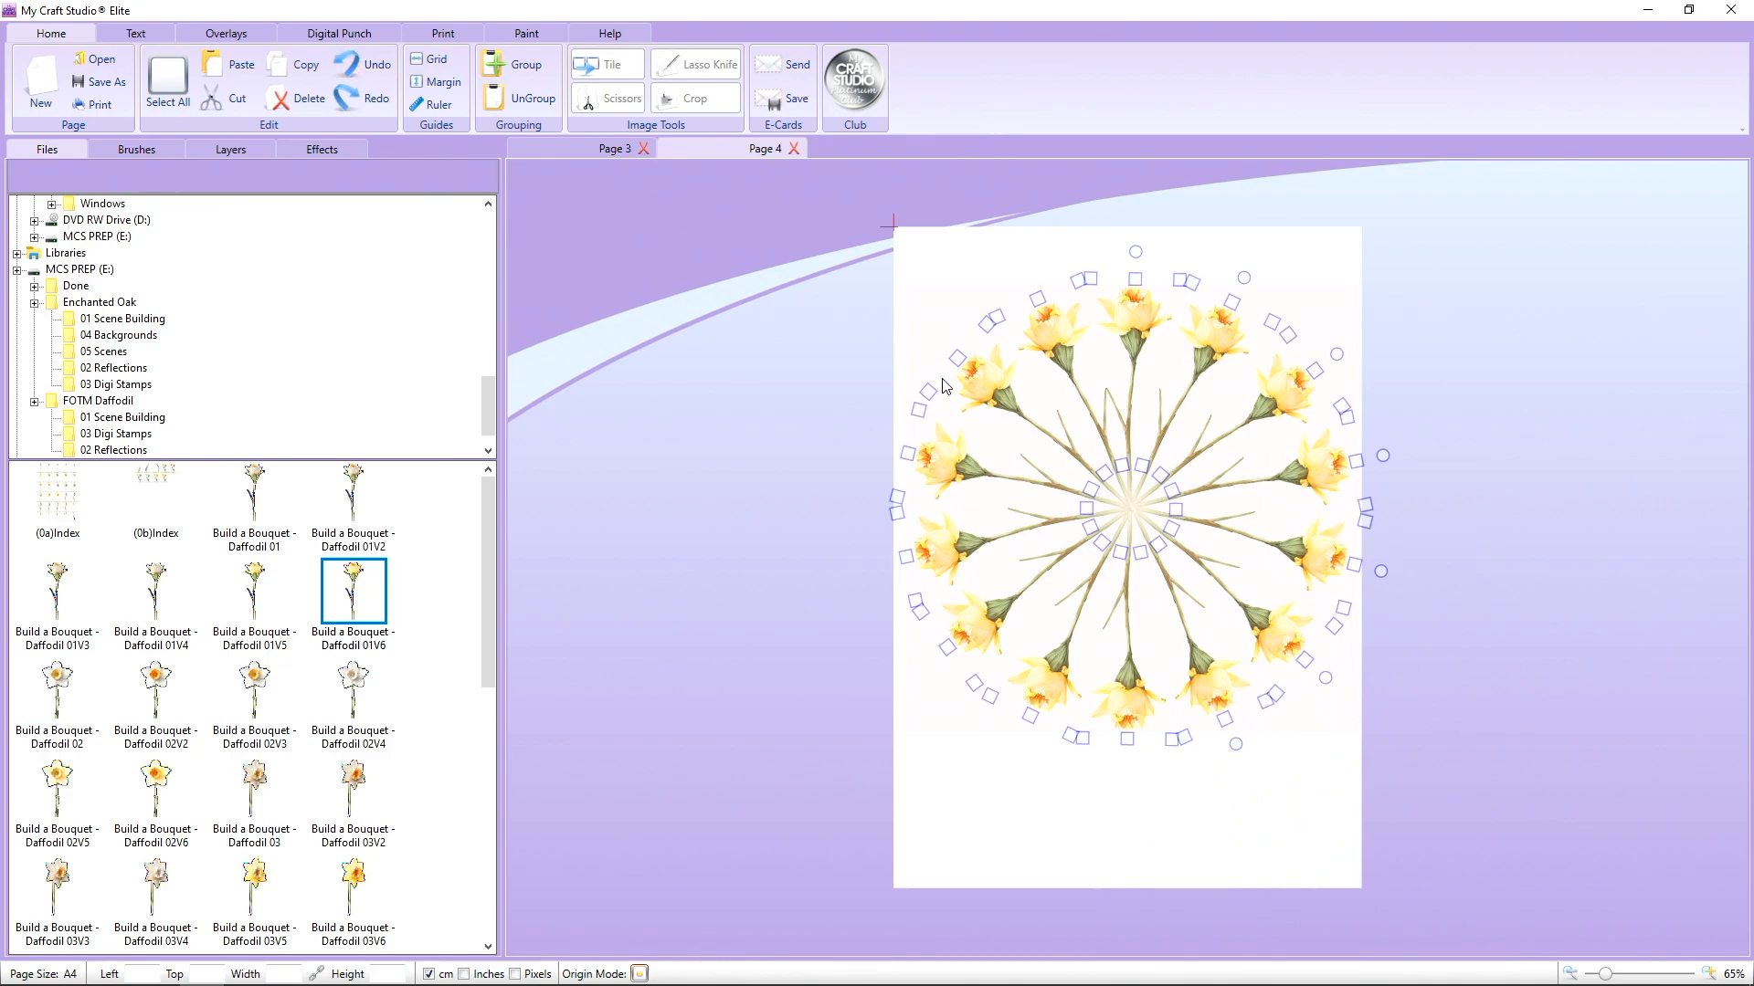
left_click(364, 98)
left_click(364, 98)
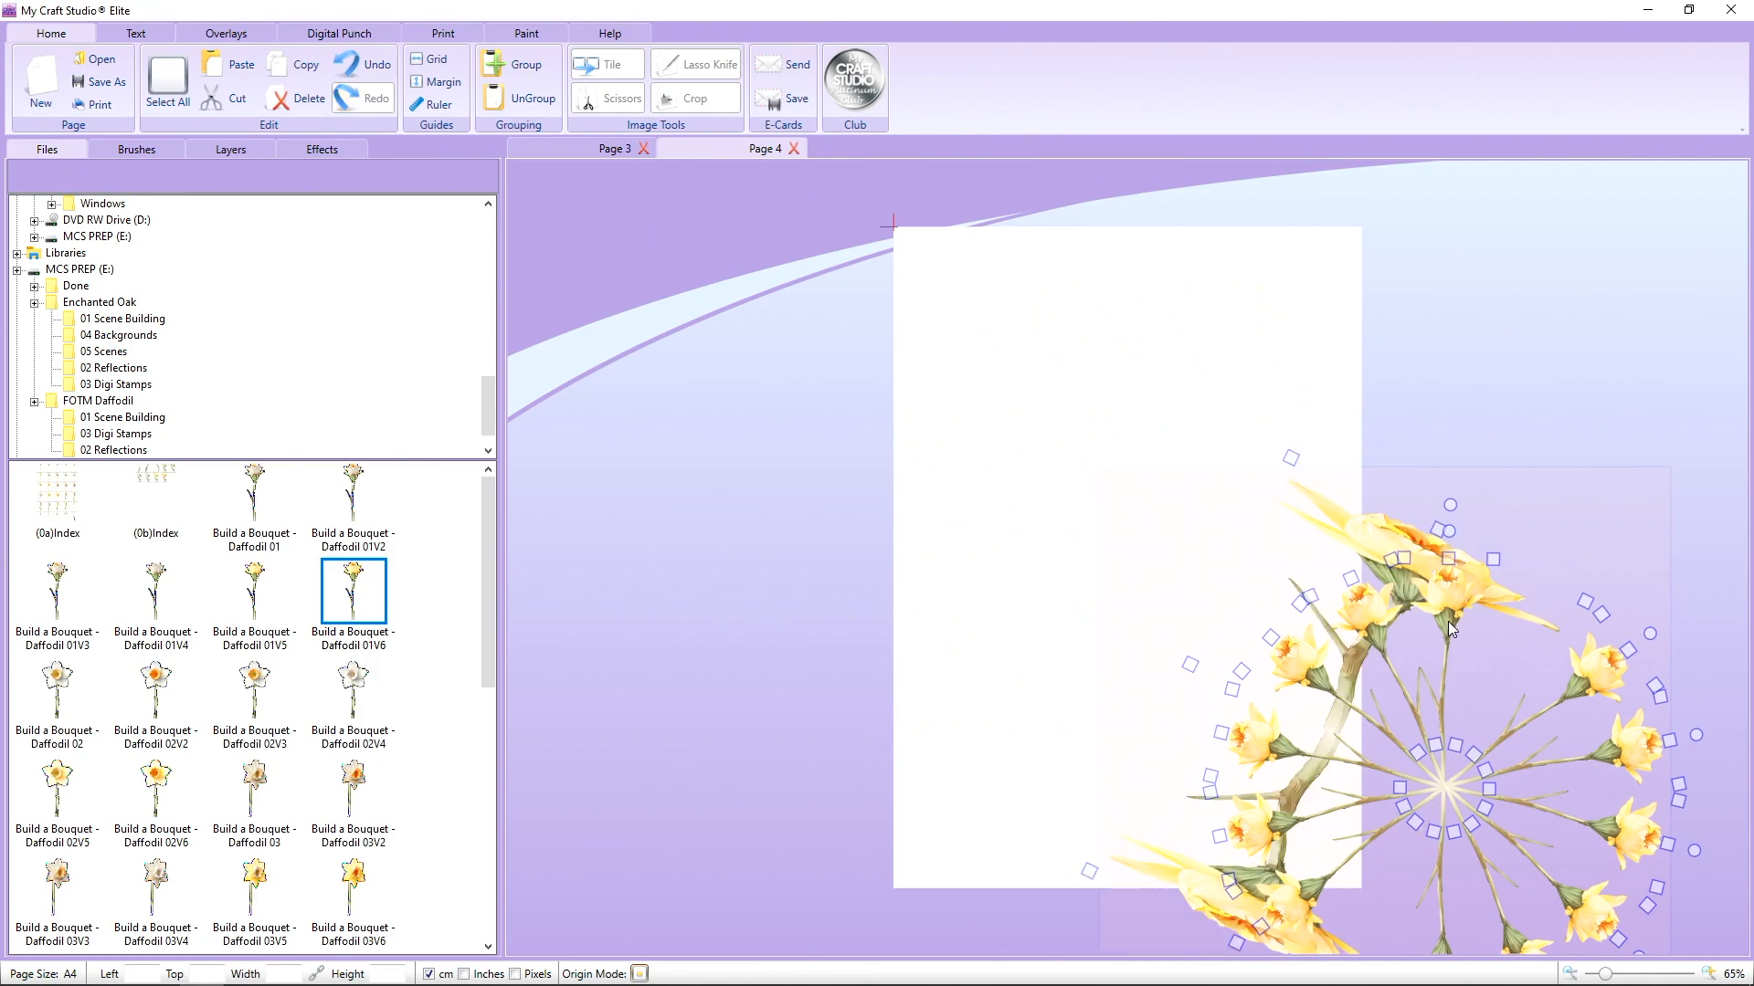
left_click(351, 68)
left_click(350, 67)
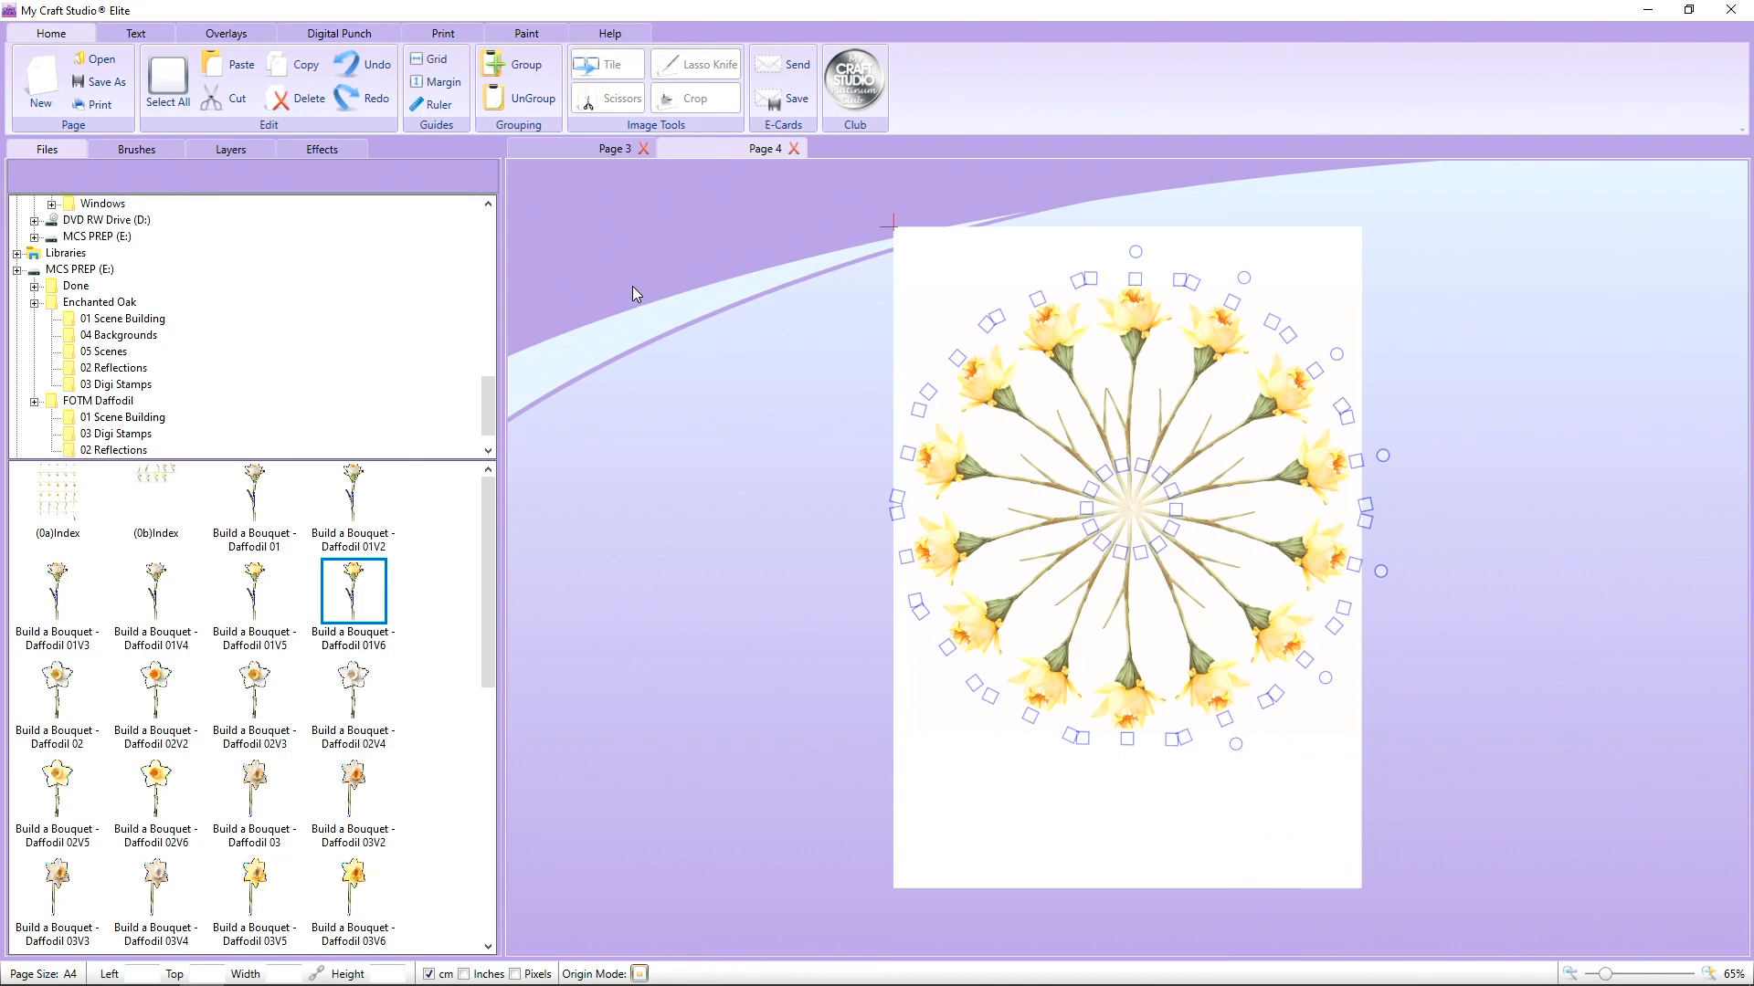
Group the daffodil pairs into a single wreath and give it a drop shadow with a blur radius of 7.
left_click(512, 65)
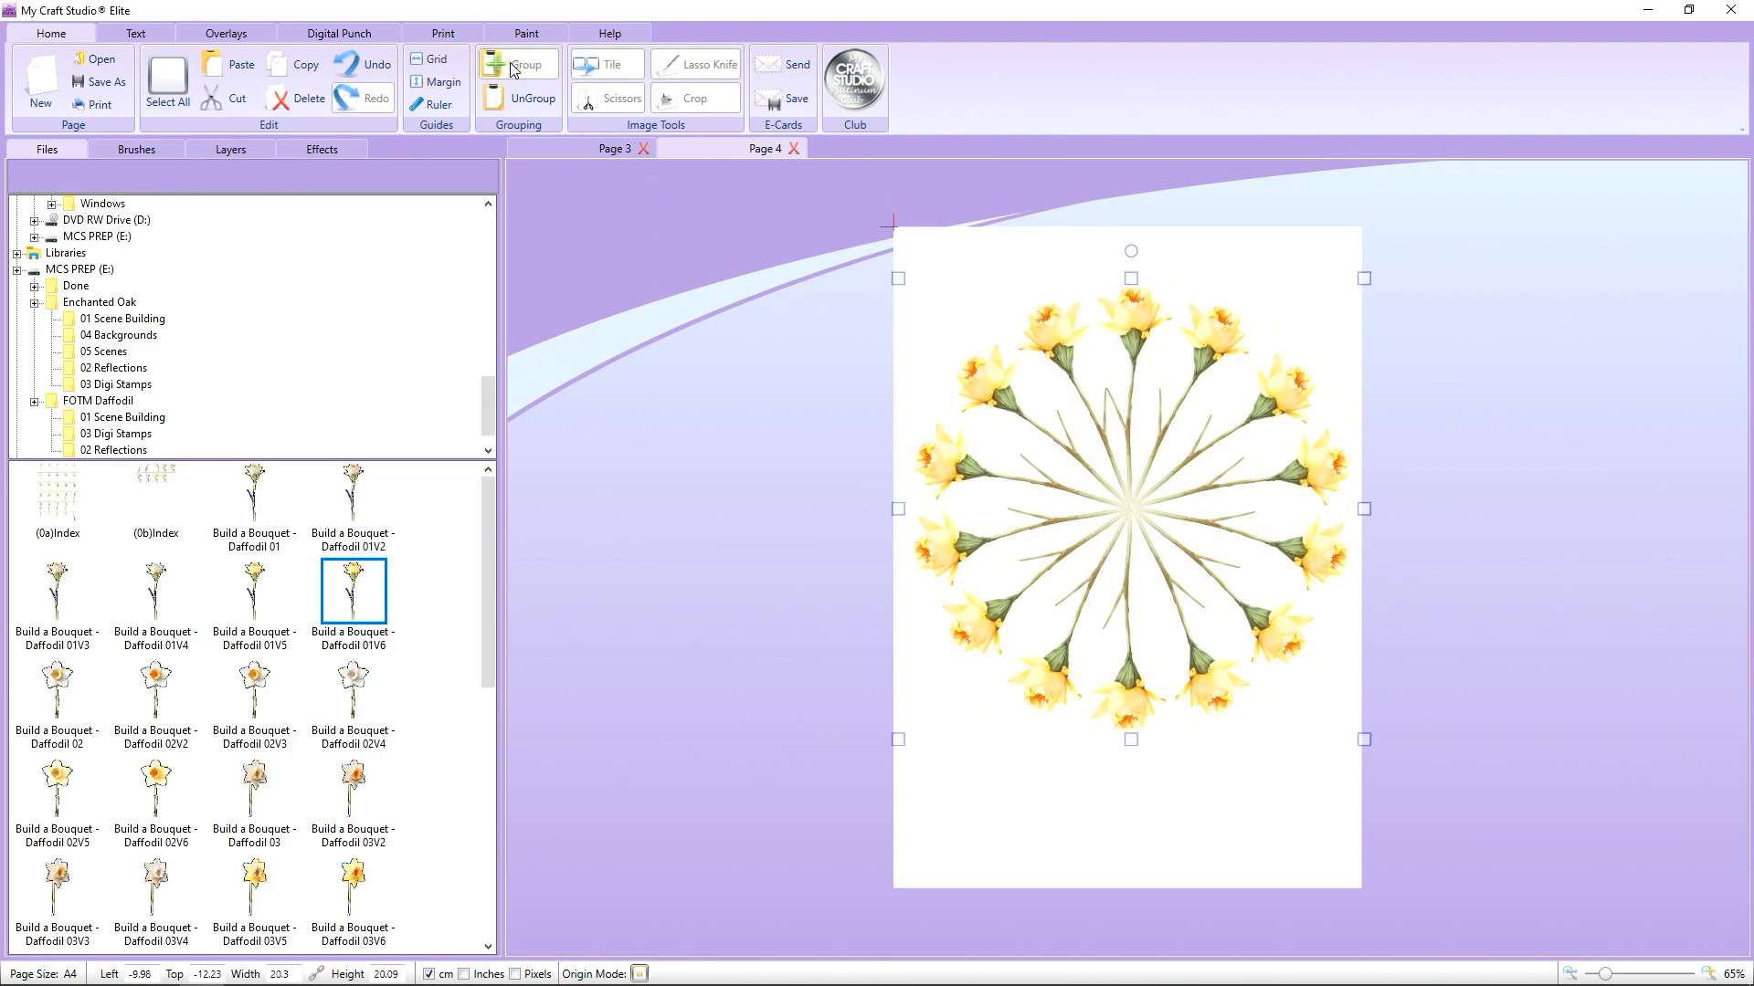
left_click_drag(1173, 432, 1184, 453)
left_click(358, 150)
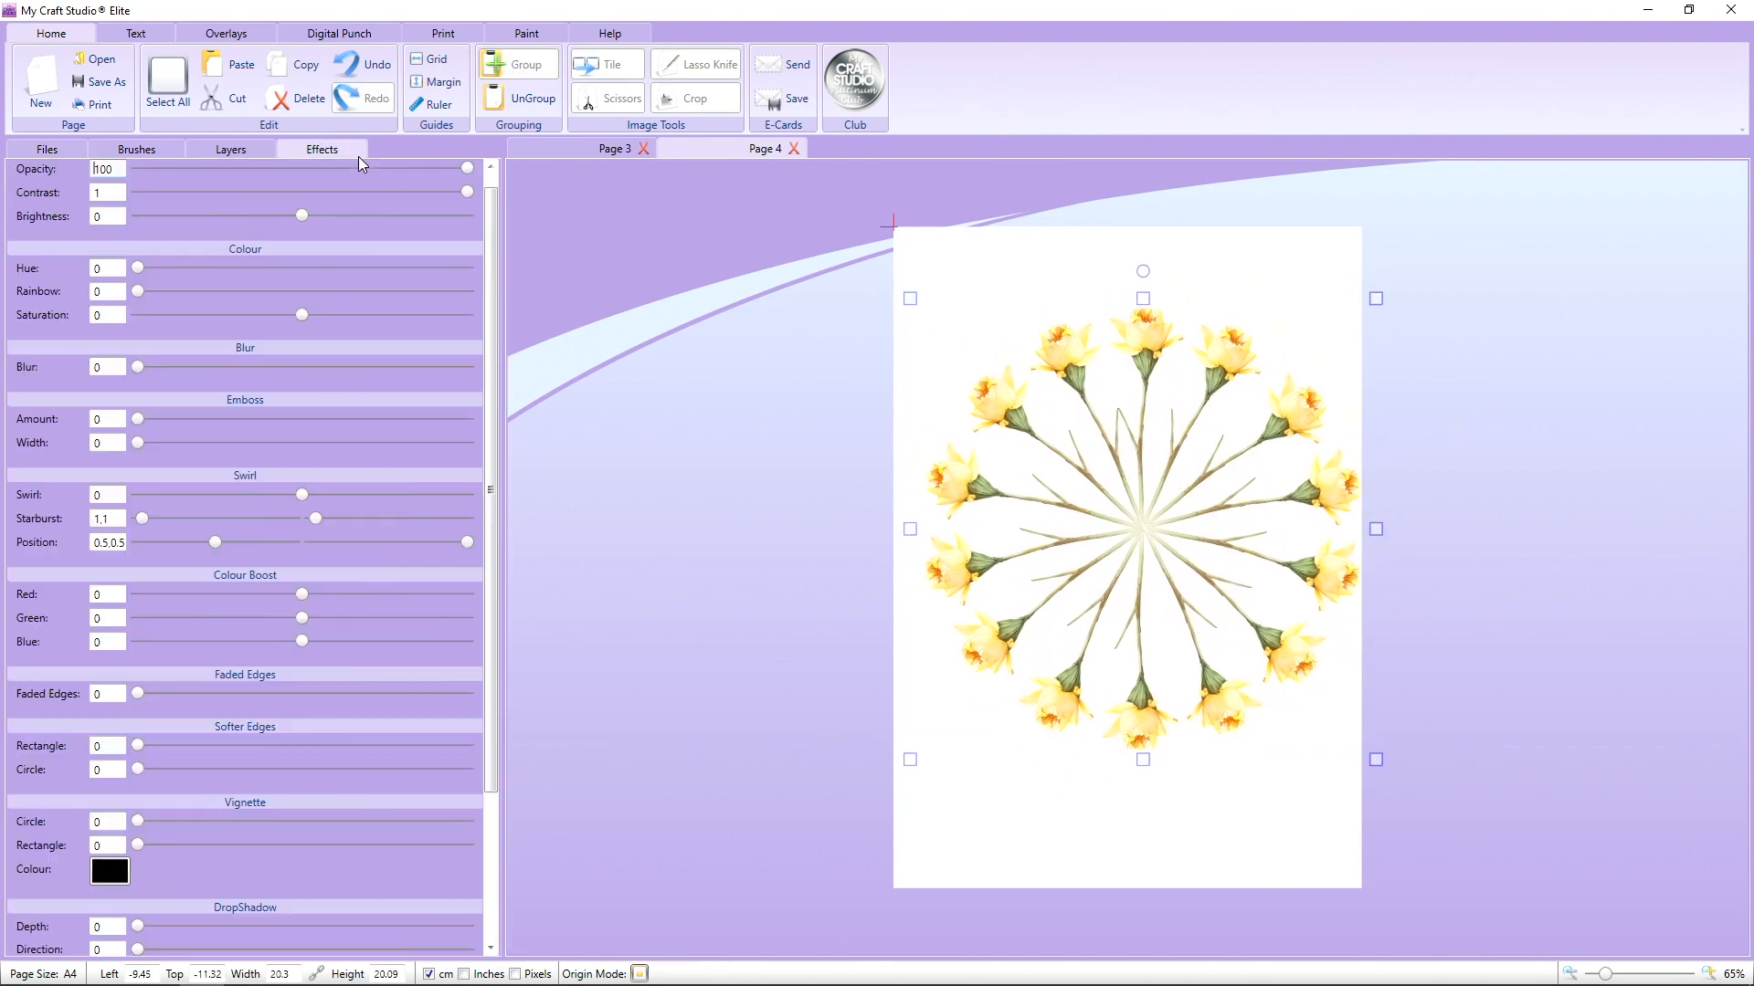
scroll(246, 859, "down", 2)
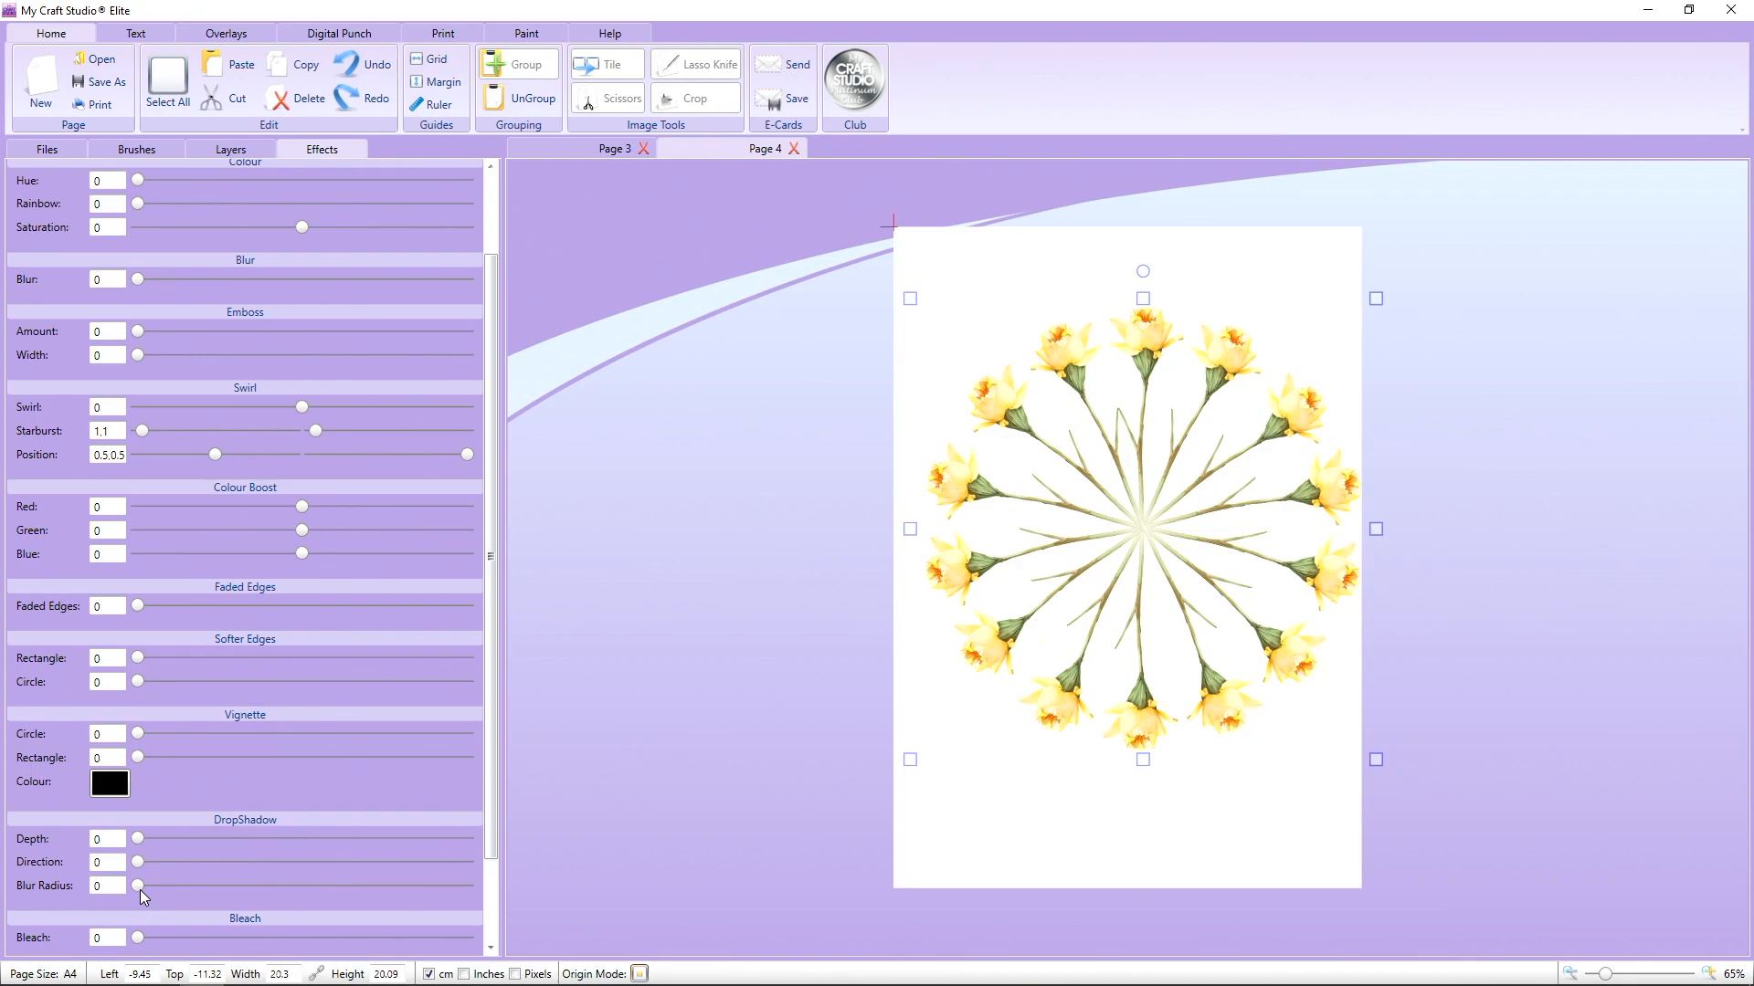
left_click_drag(138, 886, 301, 926)
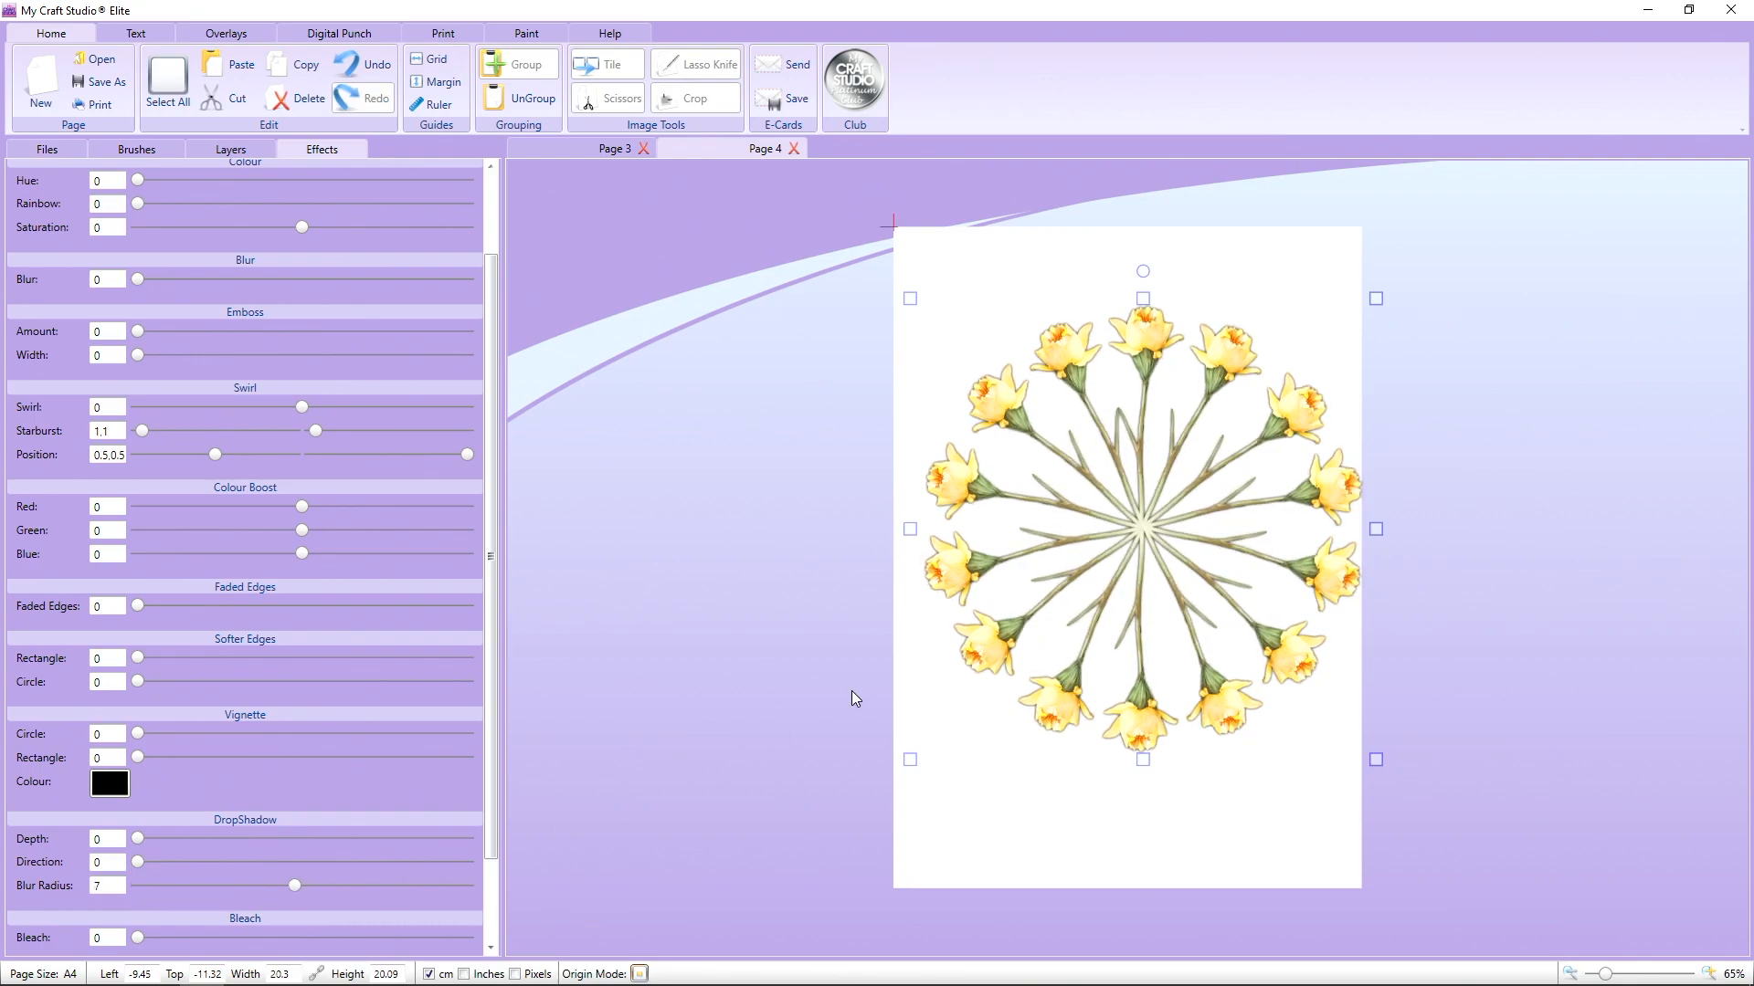
Shrink the wreath to about 5.83 by 5.76 cm and place it in the page's upper-left corner.
left_click_drag(1374, 300, 1051, 600)
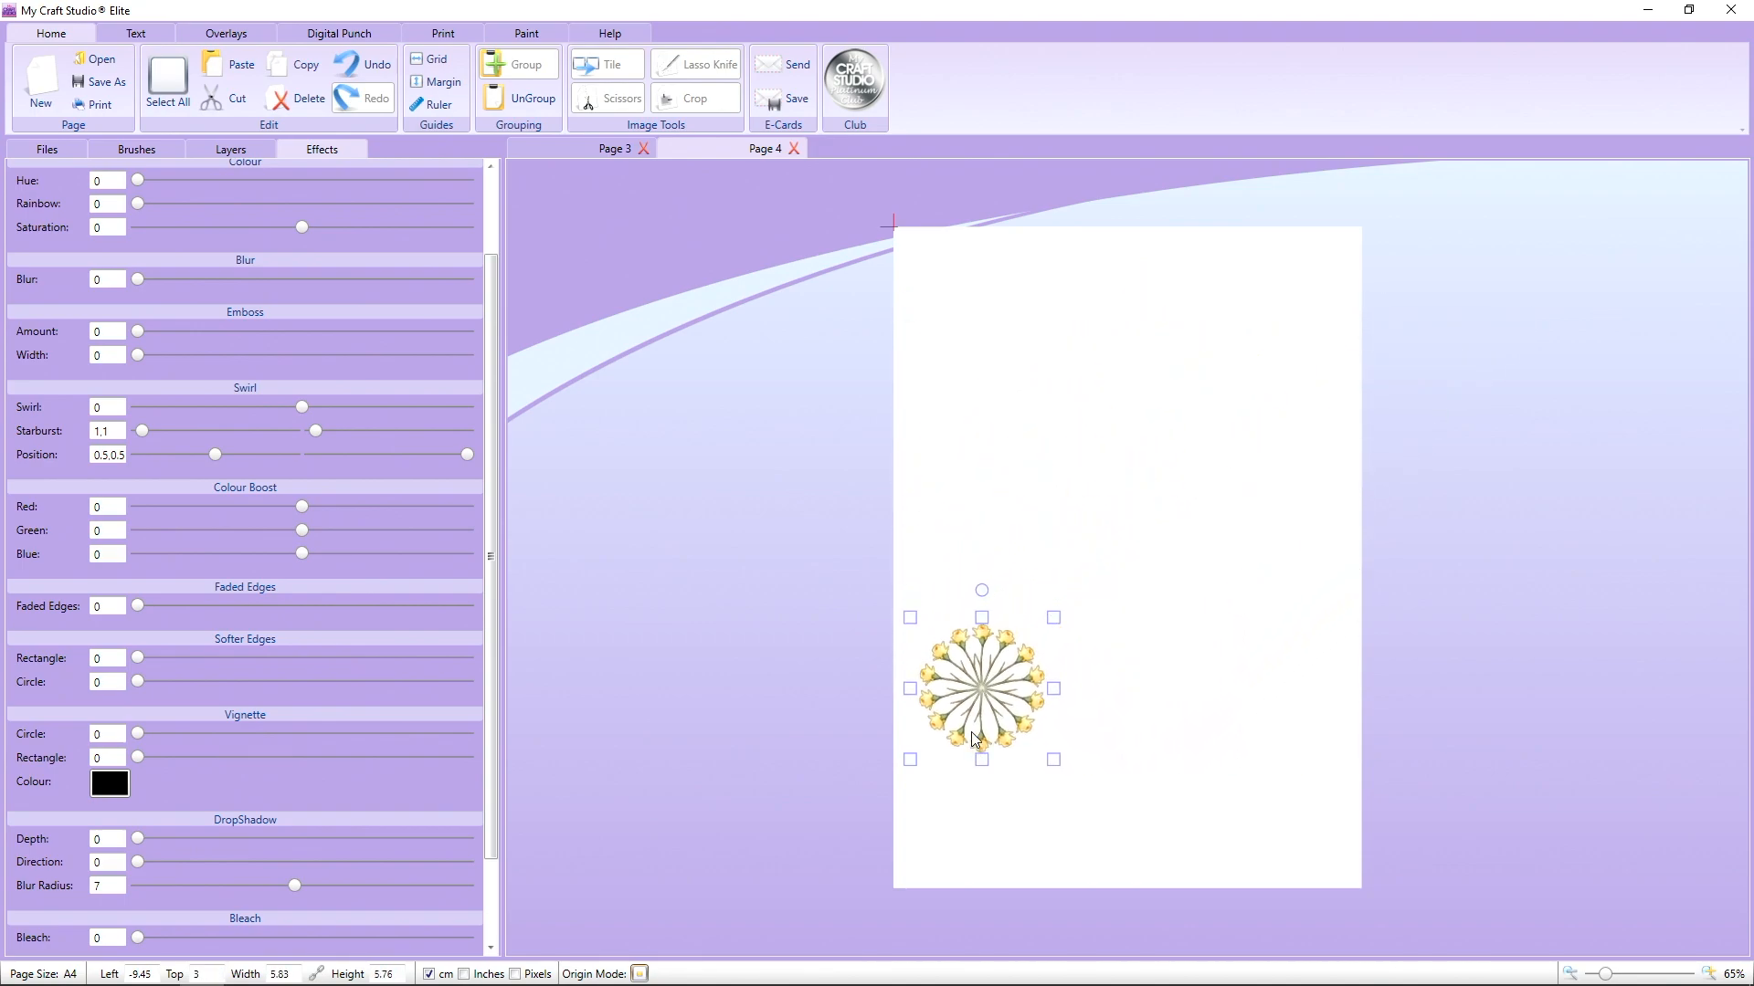
left_click_drag(982, 700, 980, 324)
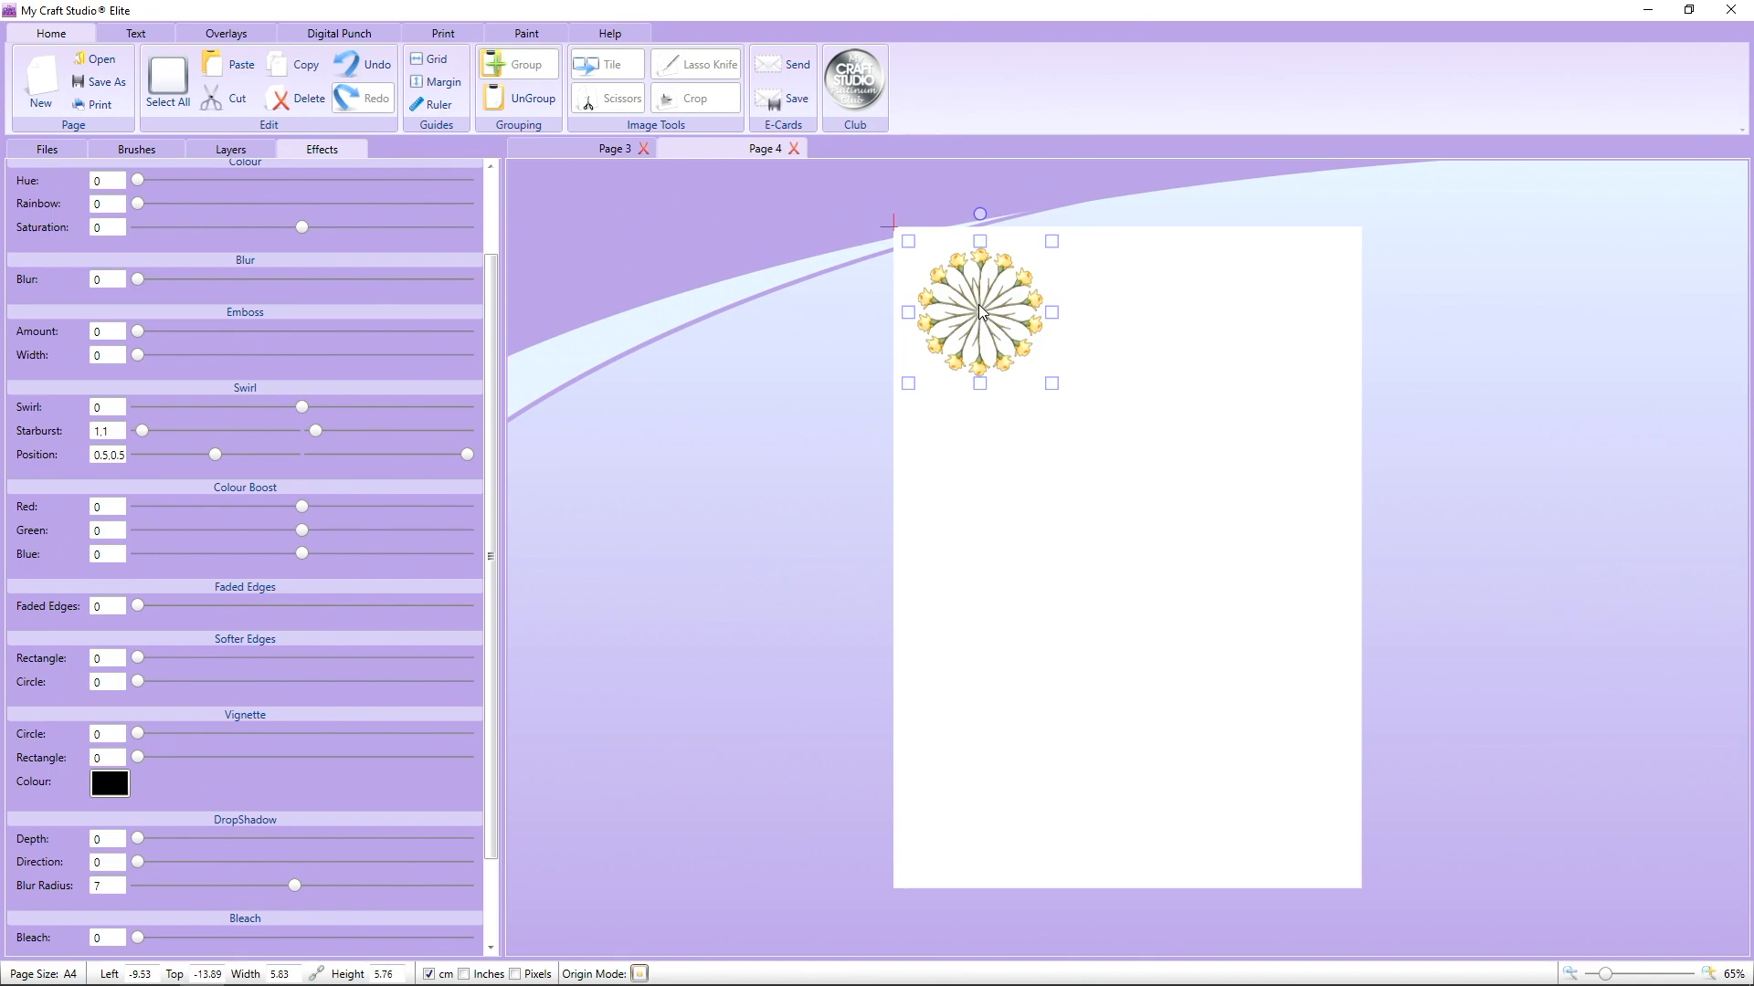
Duplicate the small wreath and shift the copy straight right until it sits beside the original in the page's middle.
right_click(982, 313)
left_click(1038, 343)
right_click(979, 308)
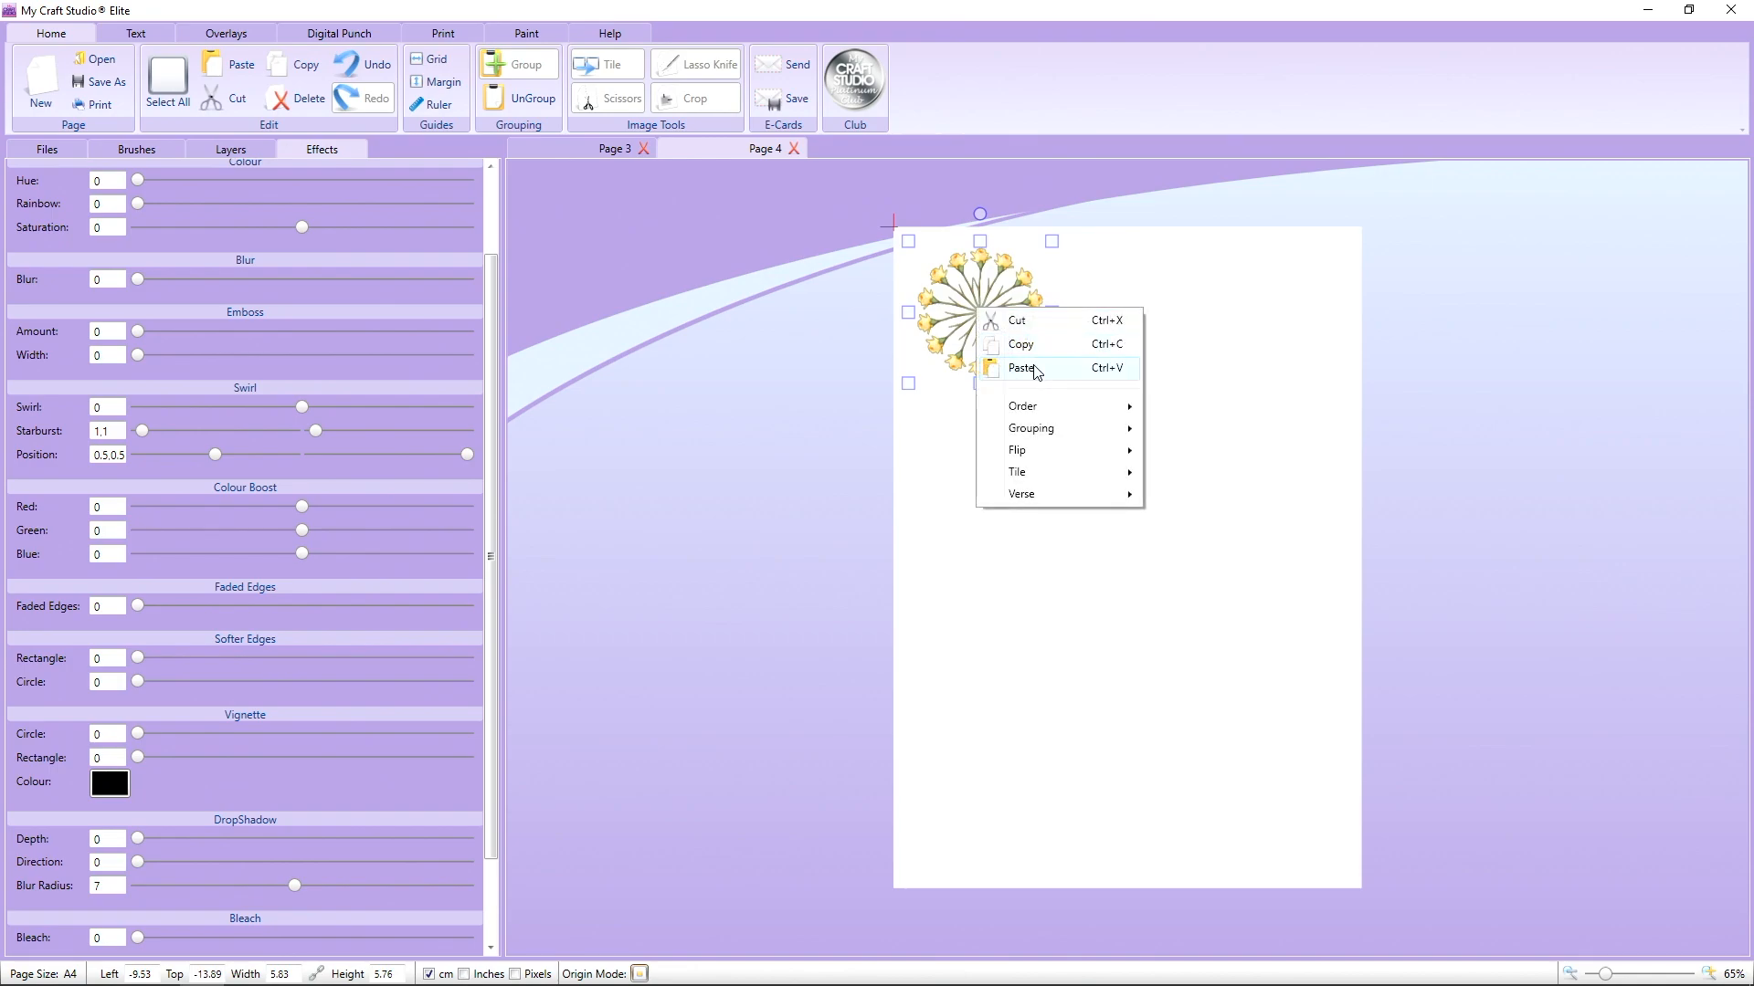
left_click(1023, 364)
key("Right")
key("Right")
key("Right")
key("Right")
key("Right")
key("Right")
key("Right")
key("Right")
key("Right")
key("Right")
key("Right")
key("Right")
key("Right")
key("Right")
key("Right")
key("Right")
key("Right")
key("Right")
key("Right")
key("Right")
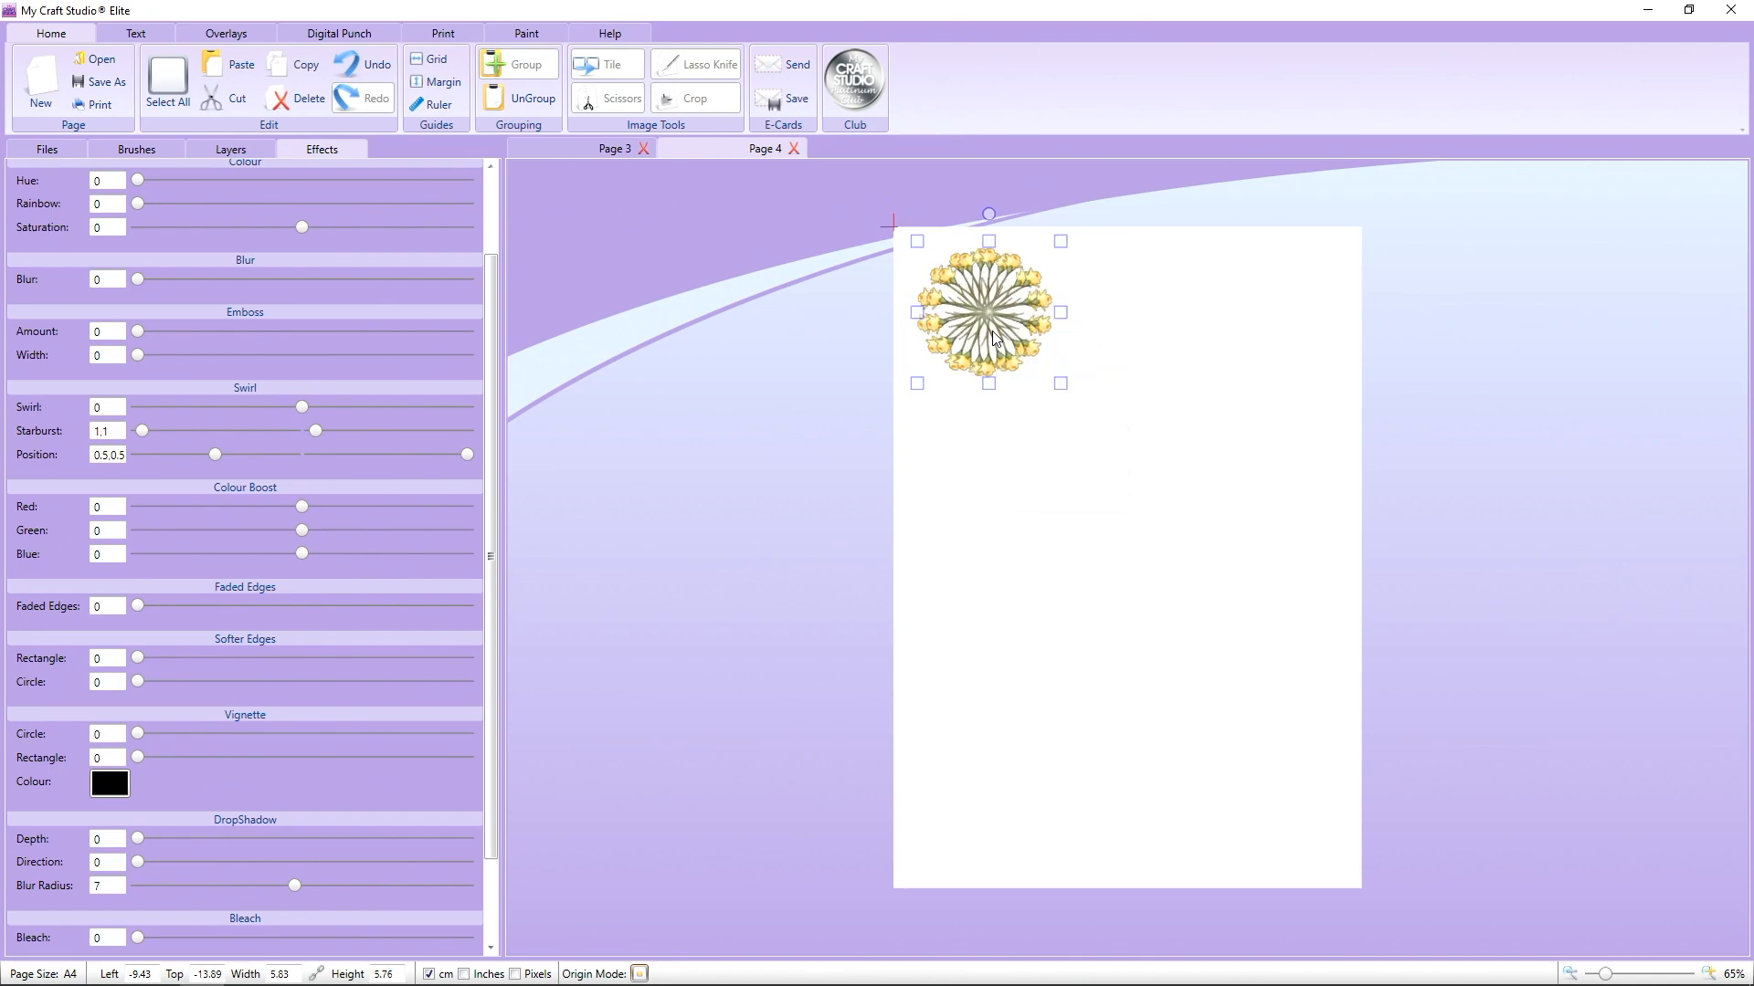
key("Right")
key("Right")
key("Right")
key("Right")
key("Right")
key("Right")
key("Right")
key("Right")
key("Right")
key("Right")
key("Right")
key("Right")
key("Right")
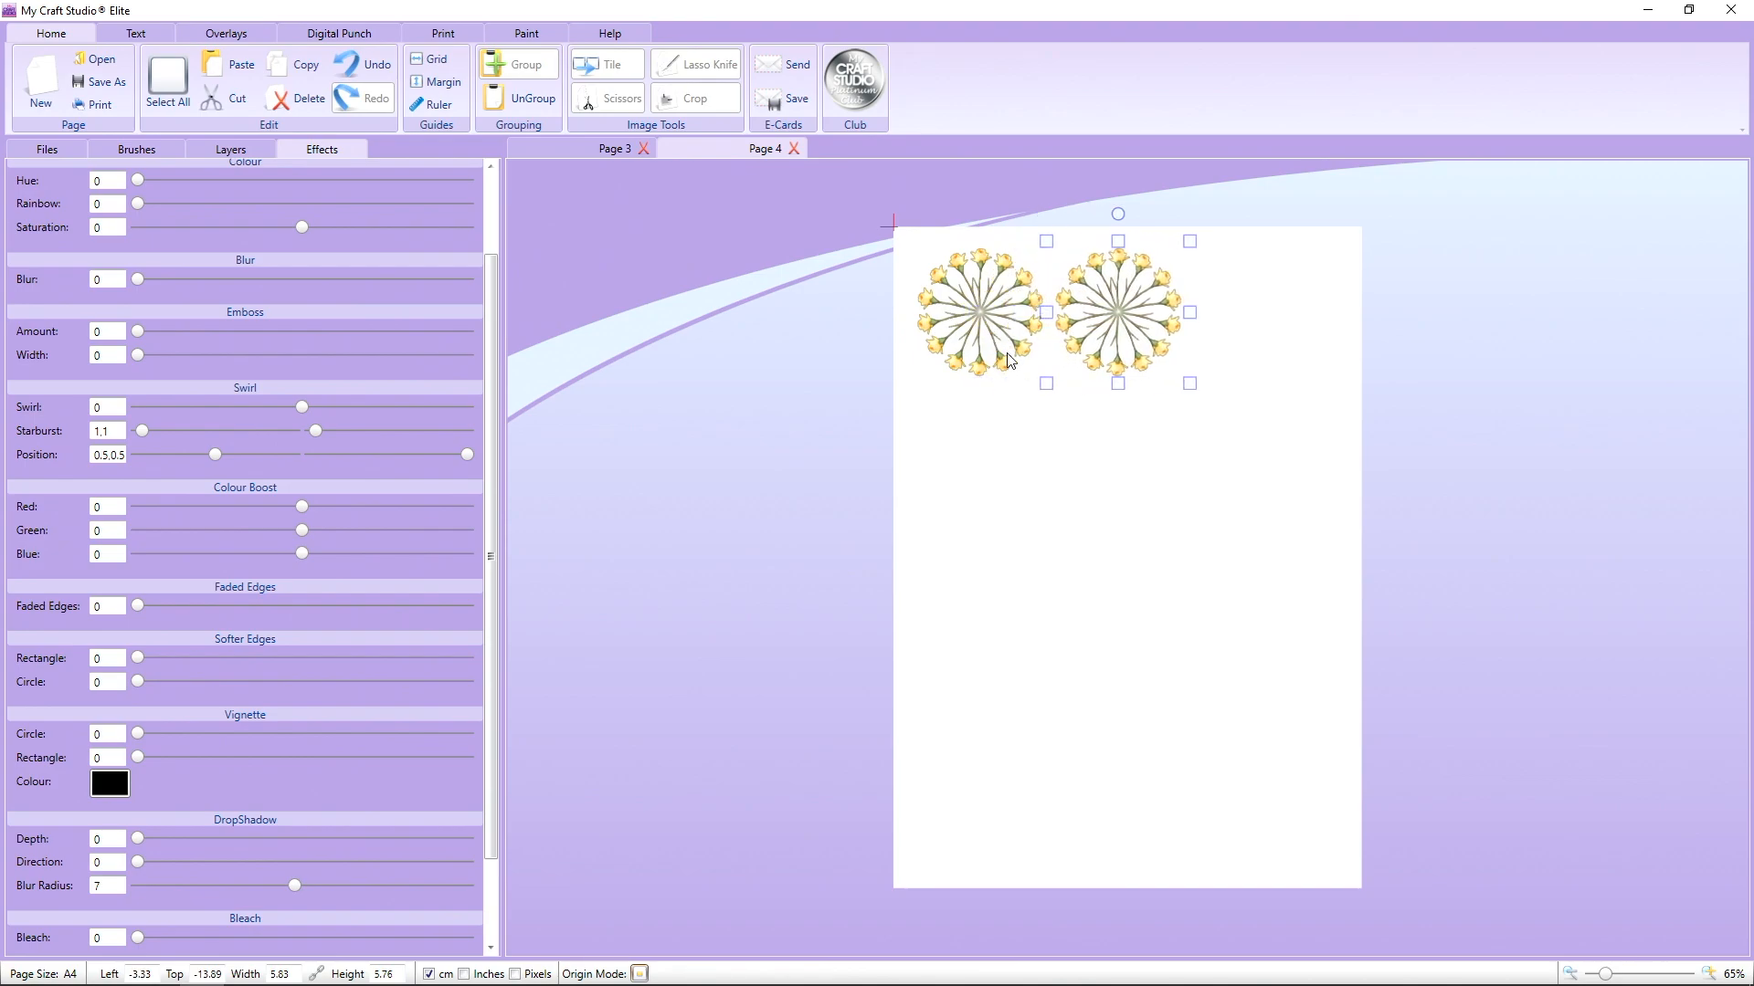
key("Right")
key("Right")
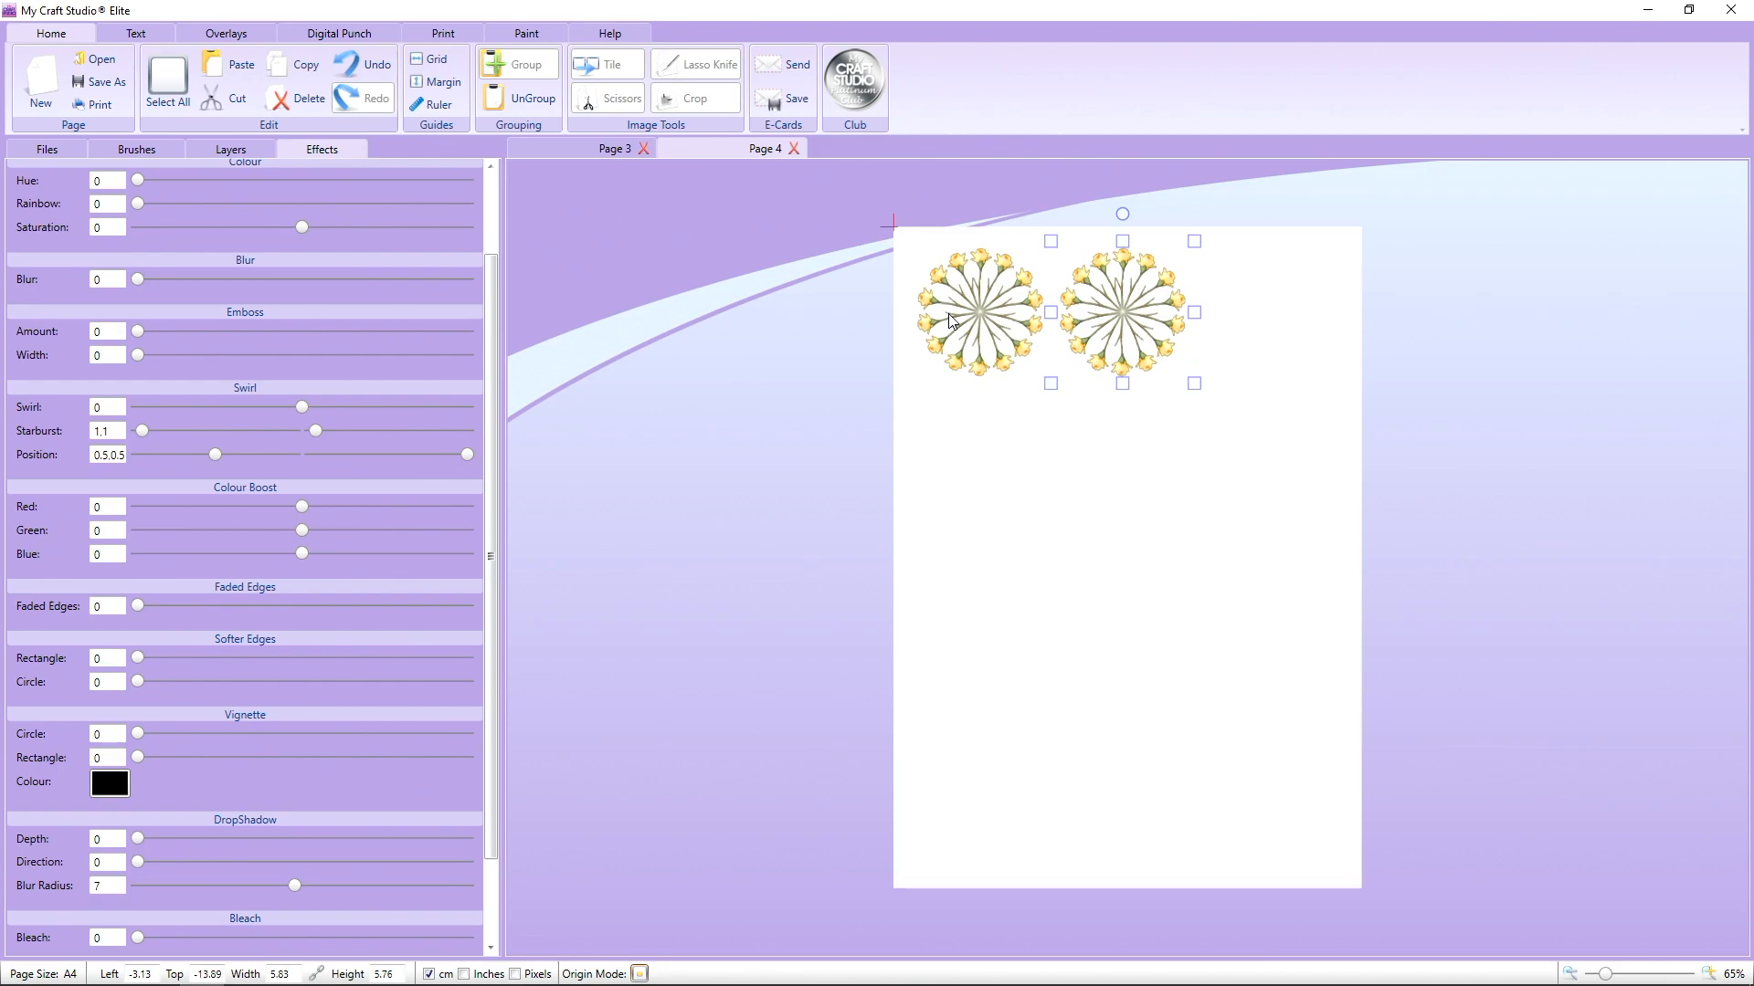
Paste a third wreath and shift it straight right past the second to complete an evenly spaced row of three.
right_click(950, 318)
left_click(1003, 372)
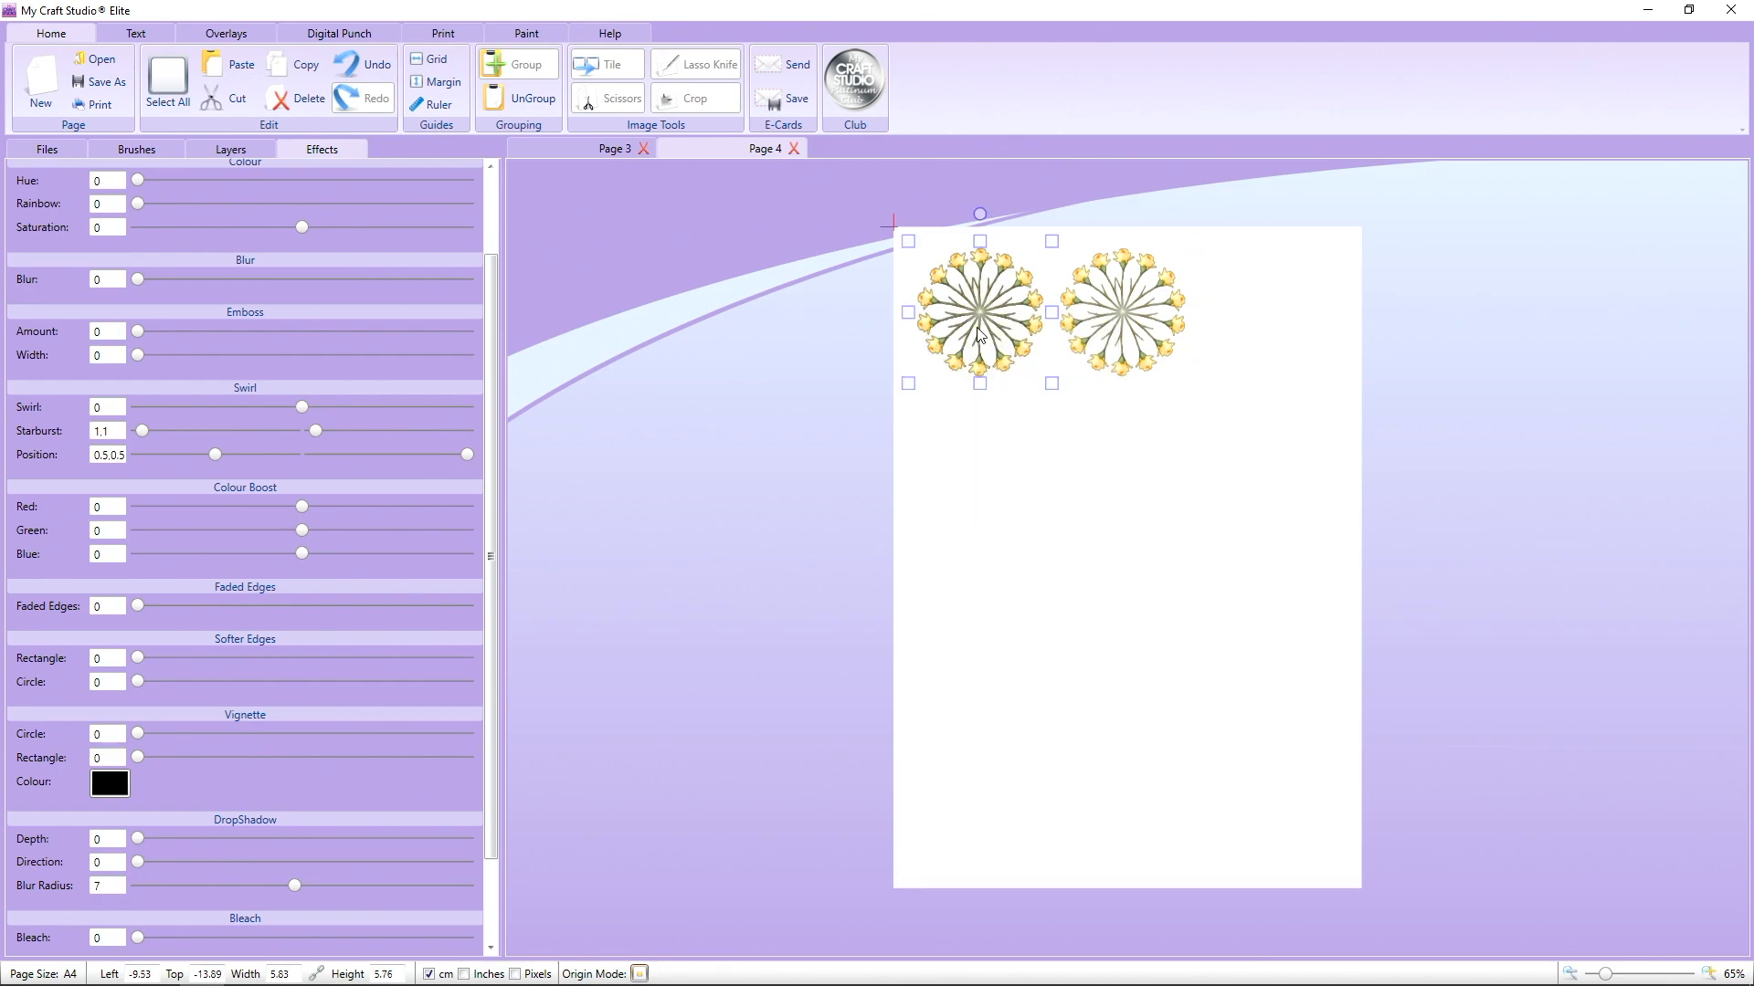
key("Right")
key("Right")
key("Right")
key("Right")
key("Right")
key("Right")
key("Right")
key("Right")
key("Right")
key("Right")
key("Right")
key("Right")
key("Right")
key("Right")
key("Right")
key("Right")
key("Right")
key("Right")
key("Right")
key("Right")
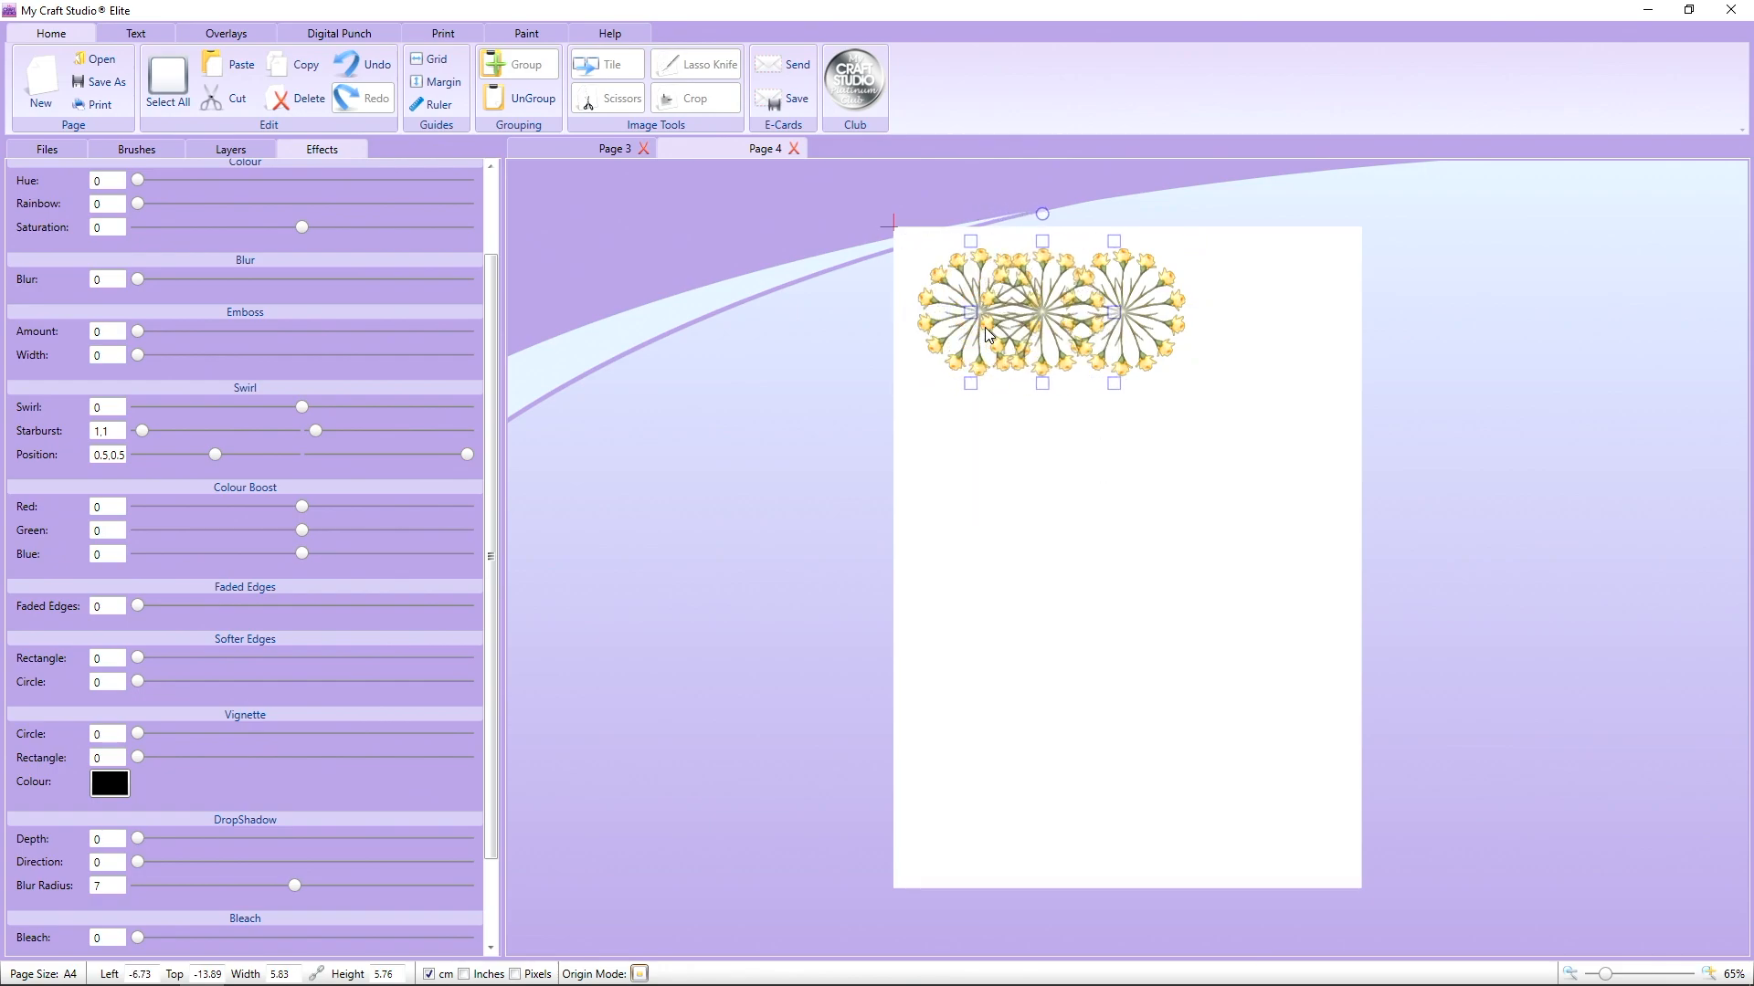
key("Right")
key("Right")
key("Right")
key("Right")
key("Right")
key("Right")
key("Right")
key("Right")
key("Right")
key("Right")
key("Right")
key("Right")
key("Right")
key("Right")
key("Right")
key("Right")
key("Right")
key("Right")
key("Right")
key("Right")
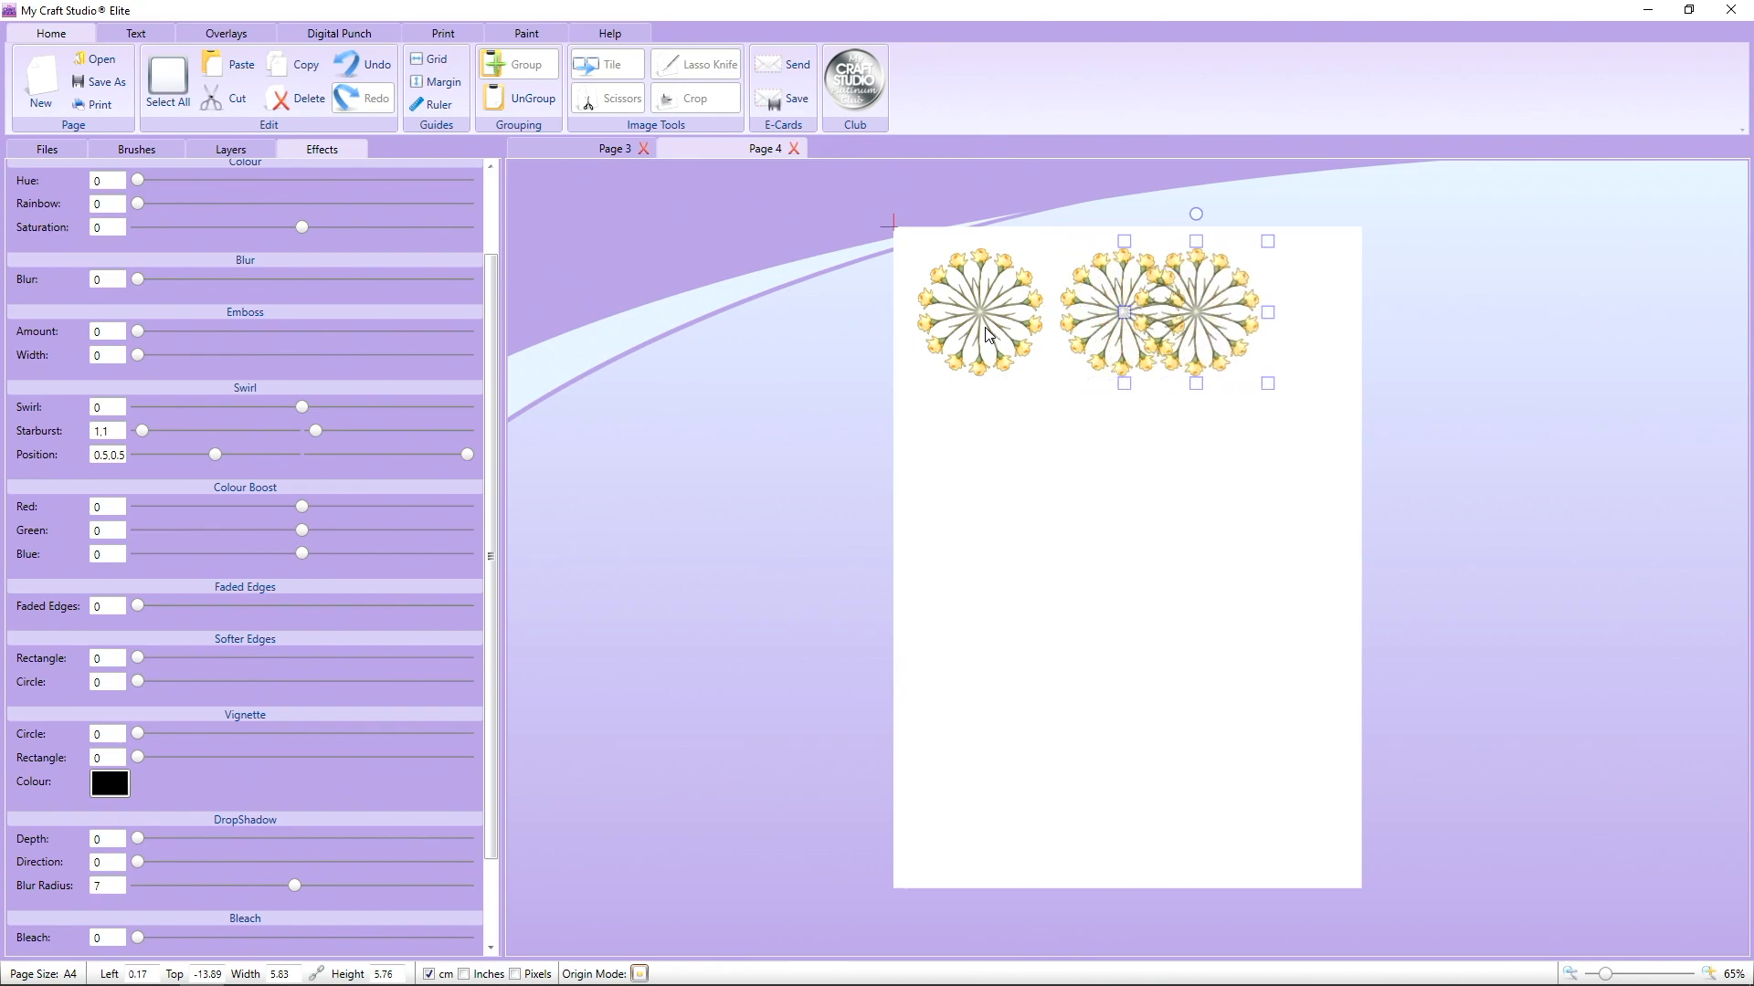
key("Right")
key("Right")
key("Right")
key("Right")
key("Right")
key("Right")
key("Right")
key("Right")
key("Right")
key("Right")
key("Right")
key("Right")
key("Right")
key("Right")
key("Right")
key("Right")
key("Right")
key("Right")
key("Right")
key("Right")
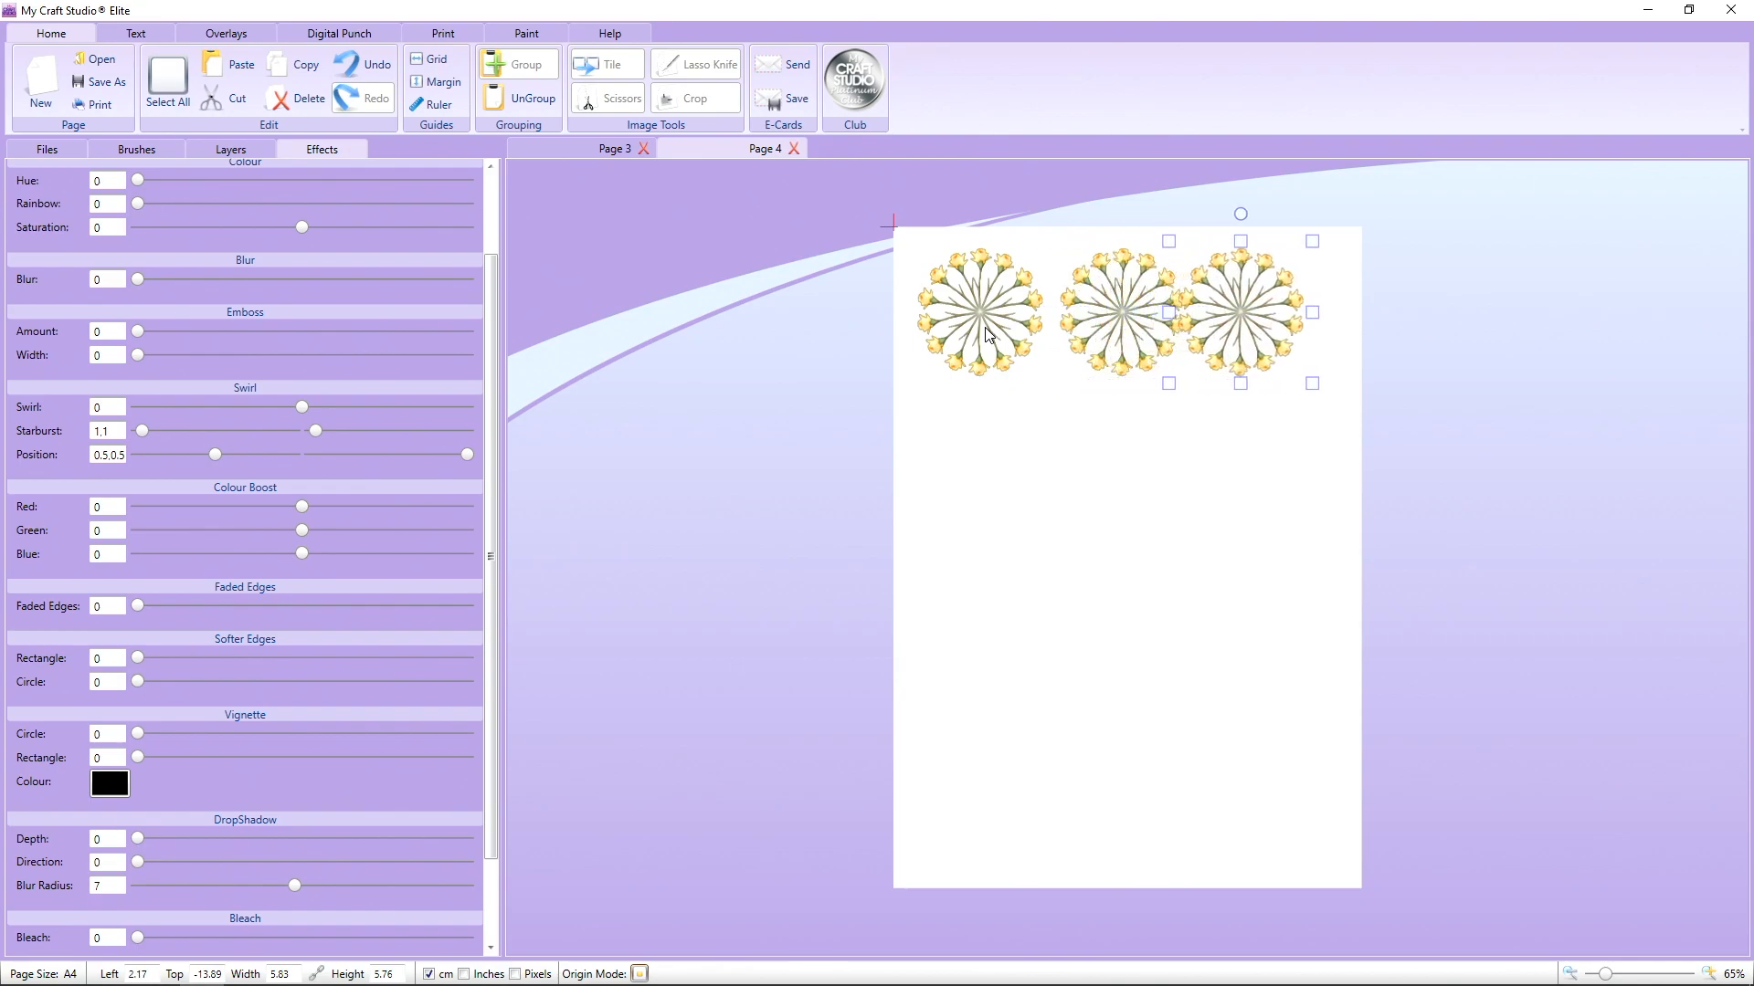
key("Right")
key("Right")
key("Right")
key("Right")
key("Right")
key("Right")
key("Right")
key("Right")
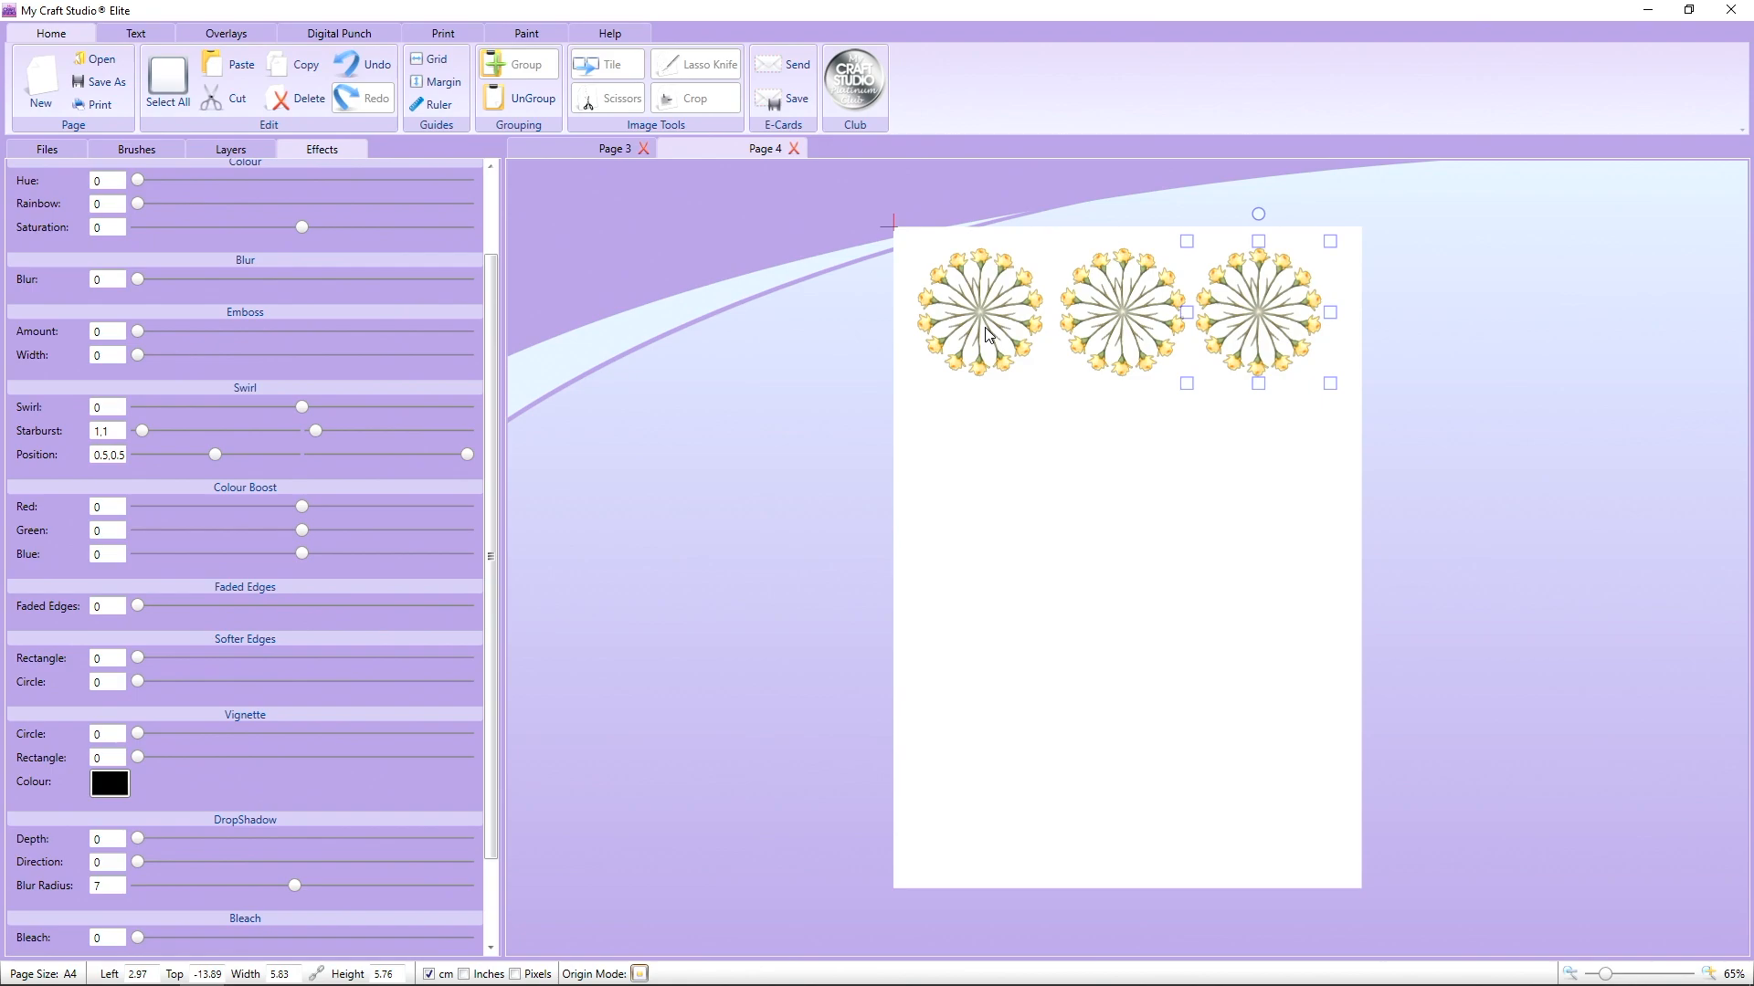
key("Right")
left_click(1414, 489)
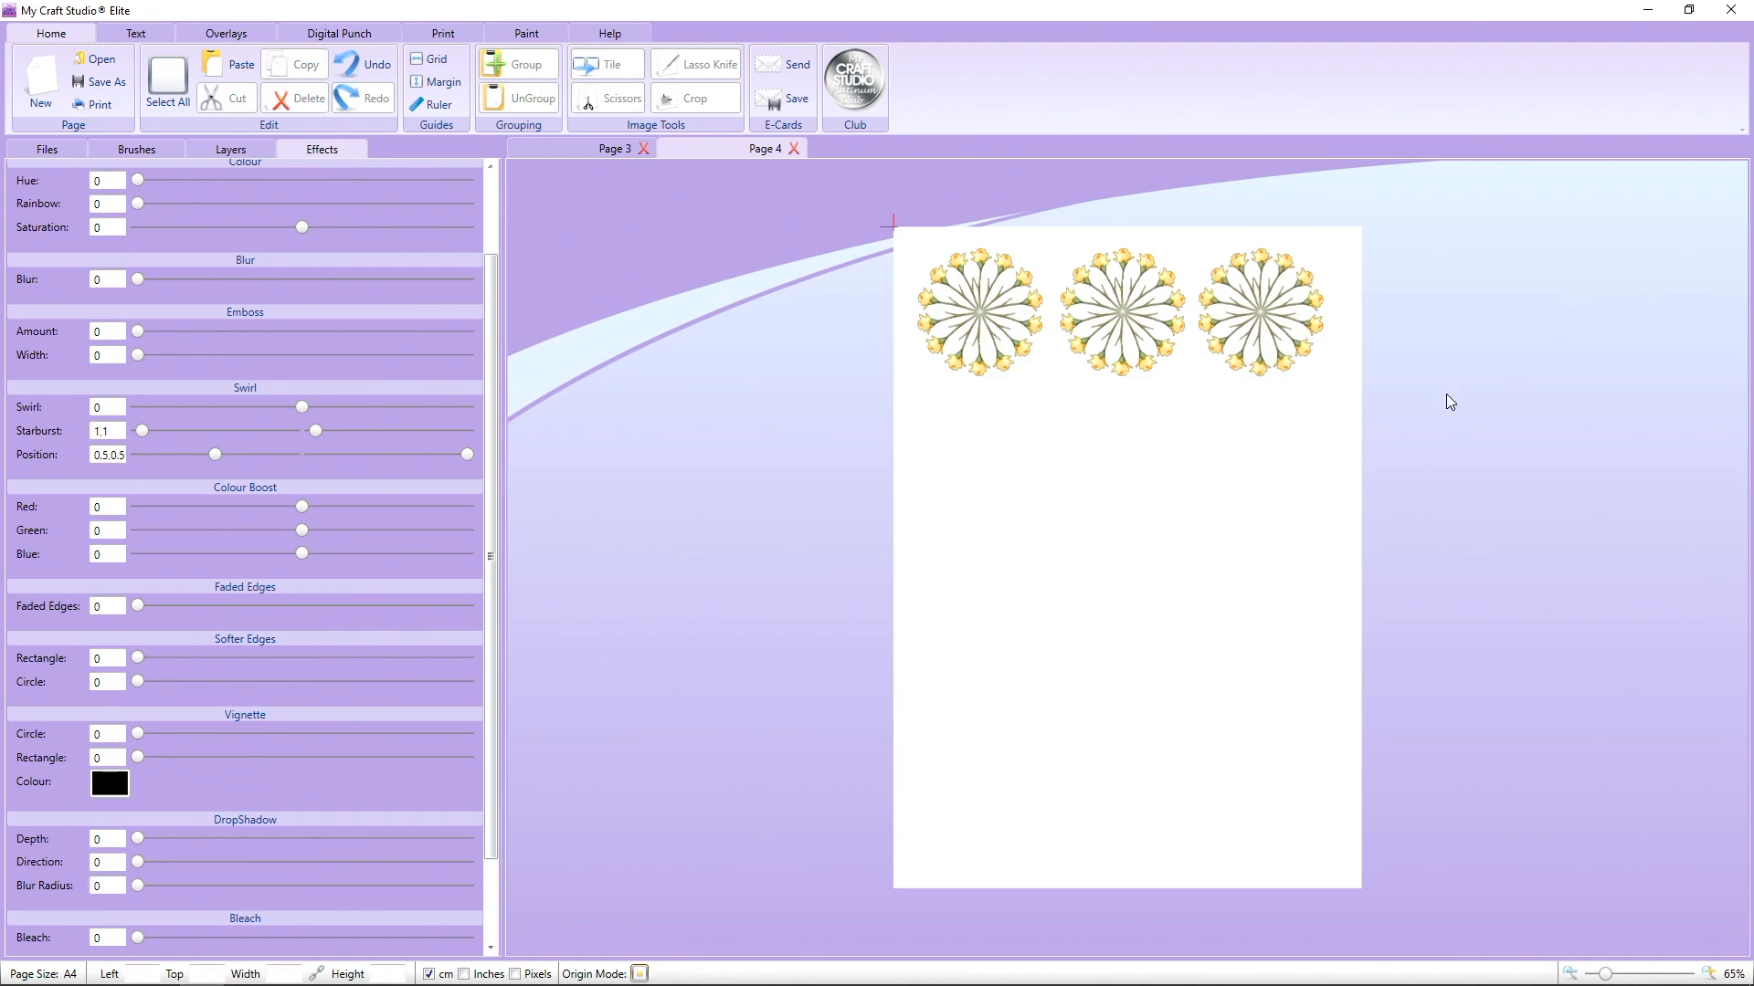
left_click(1223, 340)
key("Right")
left_click(1512, 407)
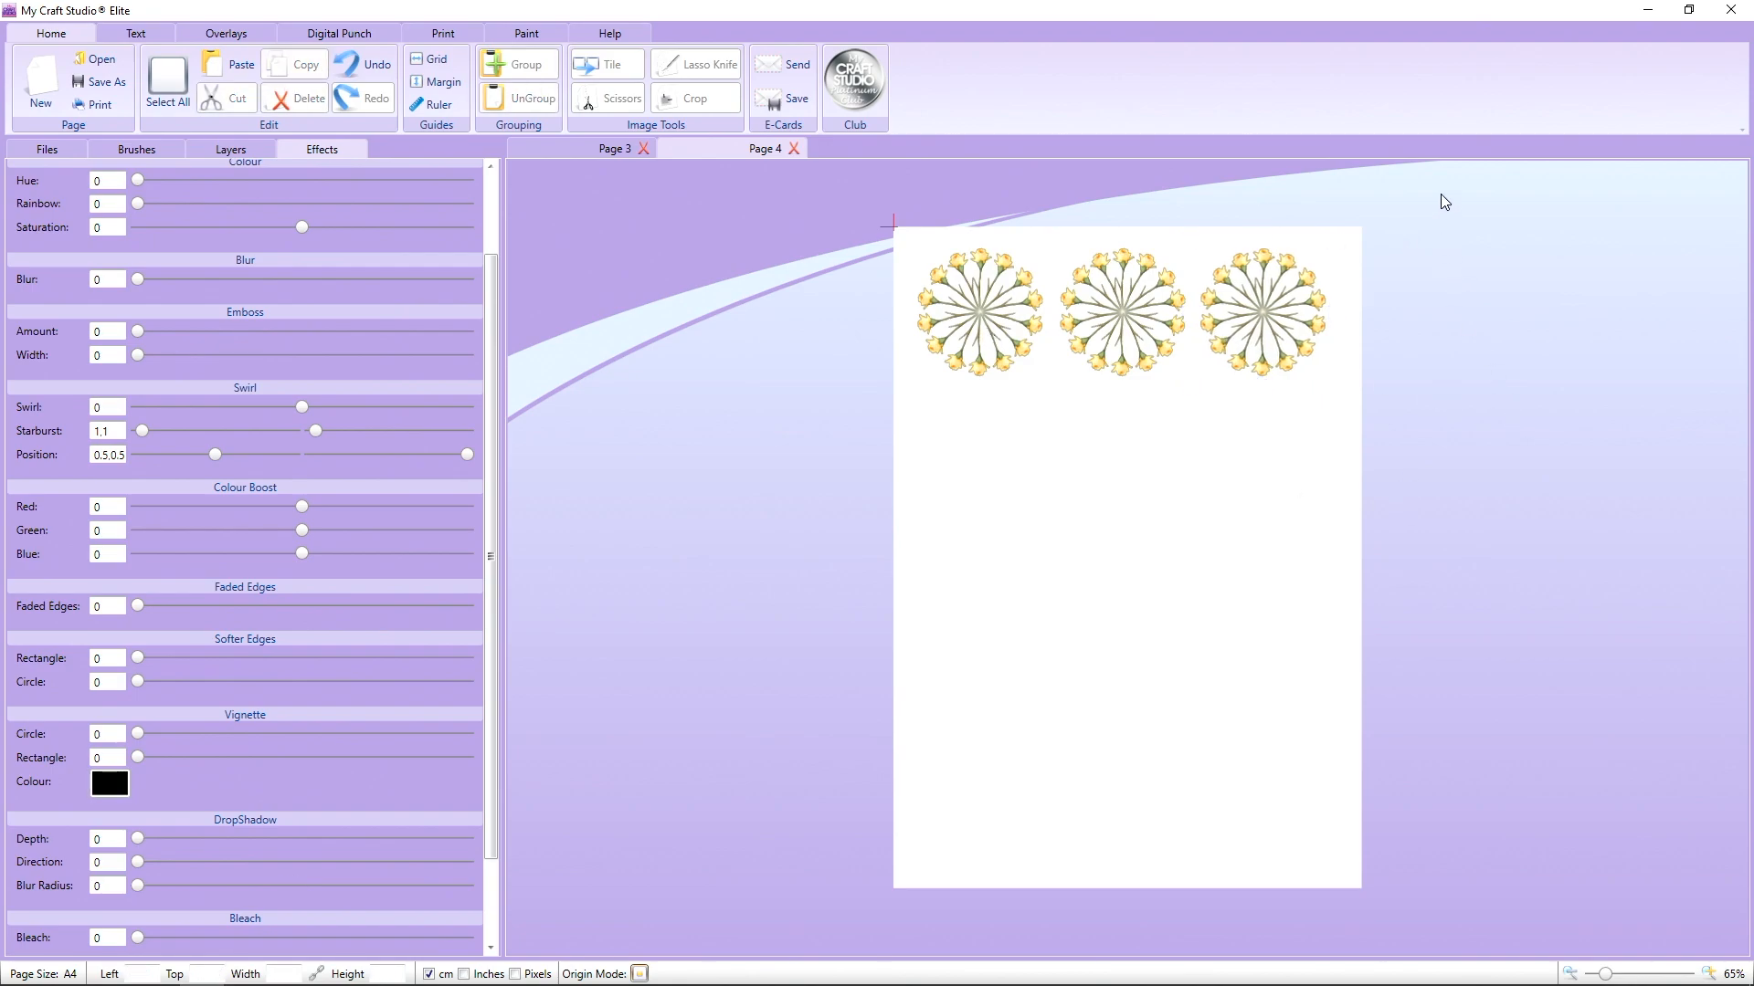
Group the row of three wreaths and place a copy of it directly beneath as a second row.
left_click_drag(1443, 201, 899, 383)
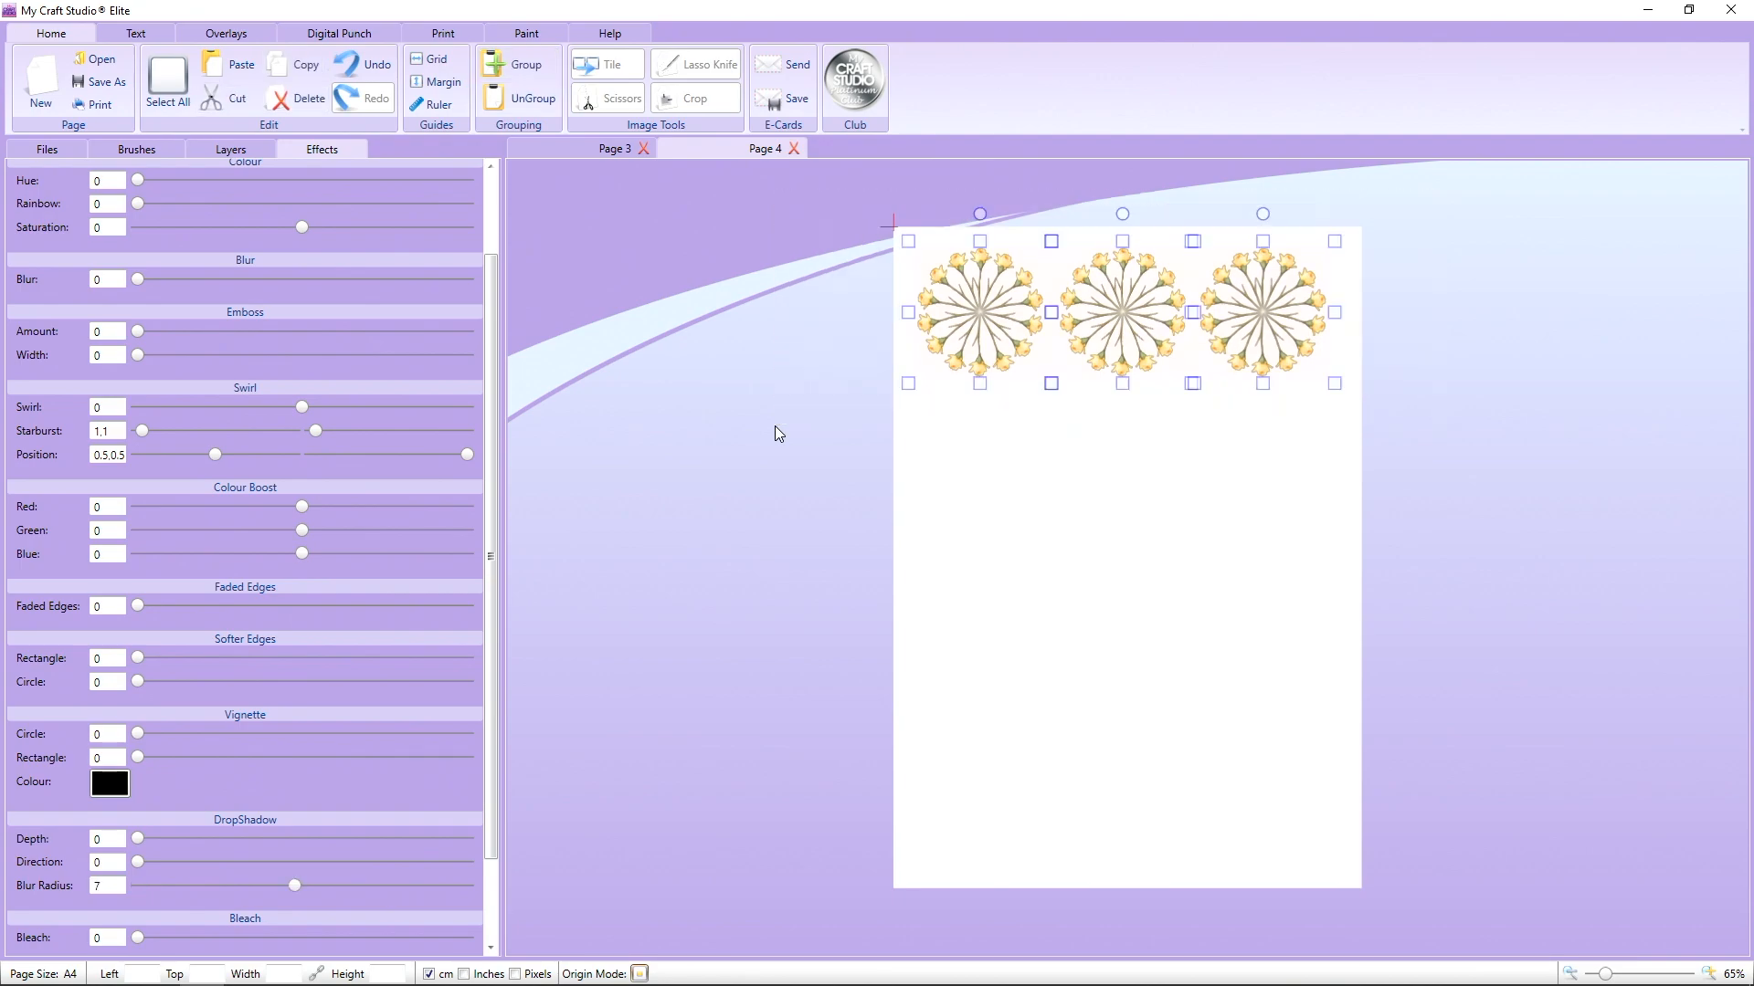
left_click(530, 80)
right_click(1107, 299)
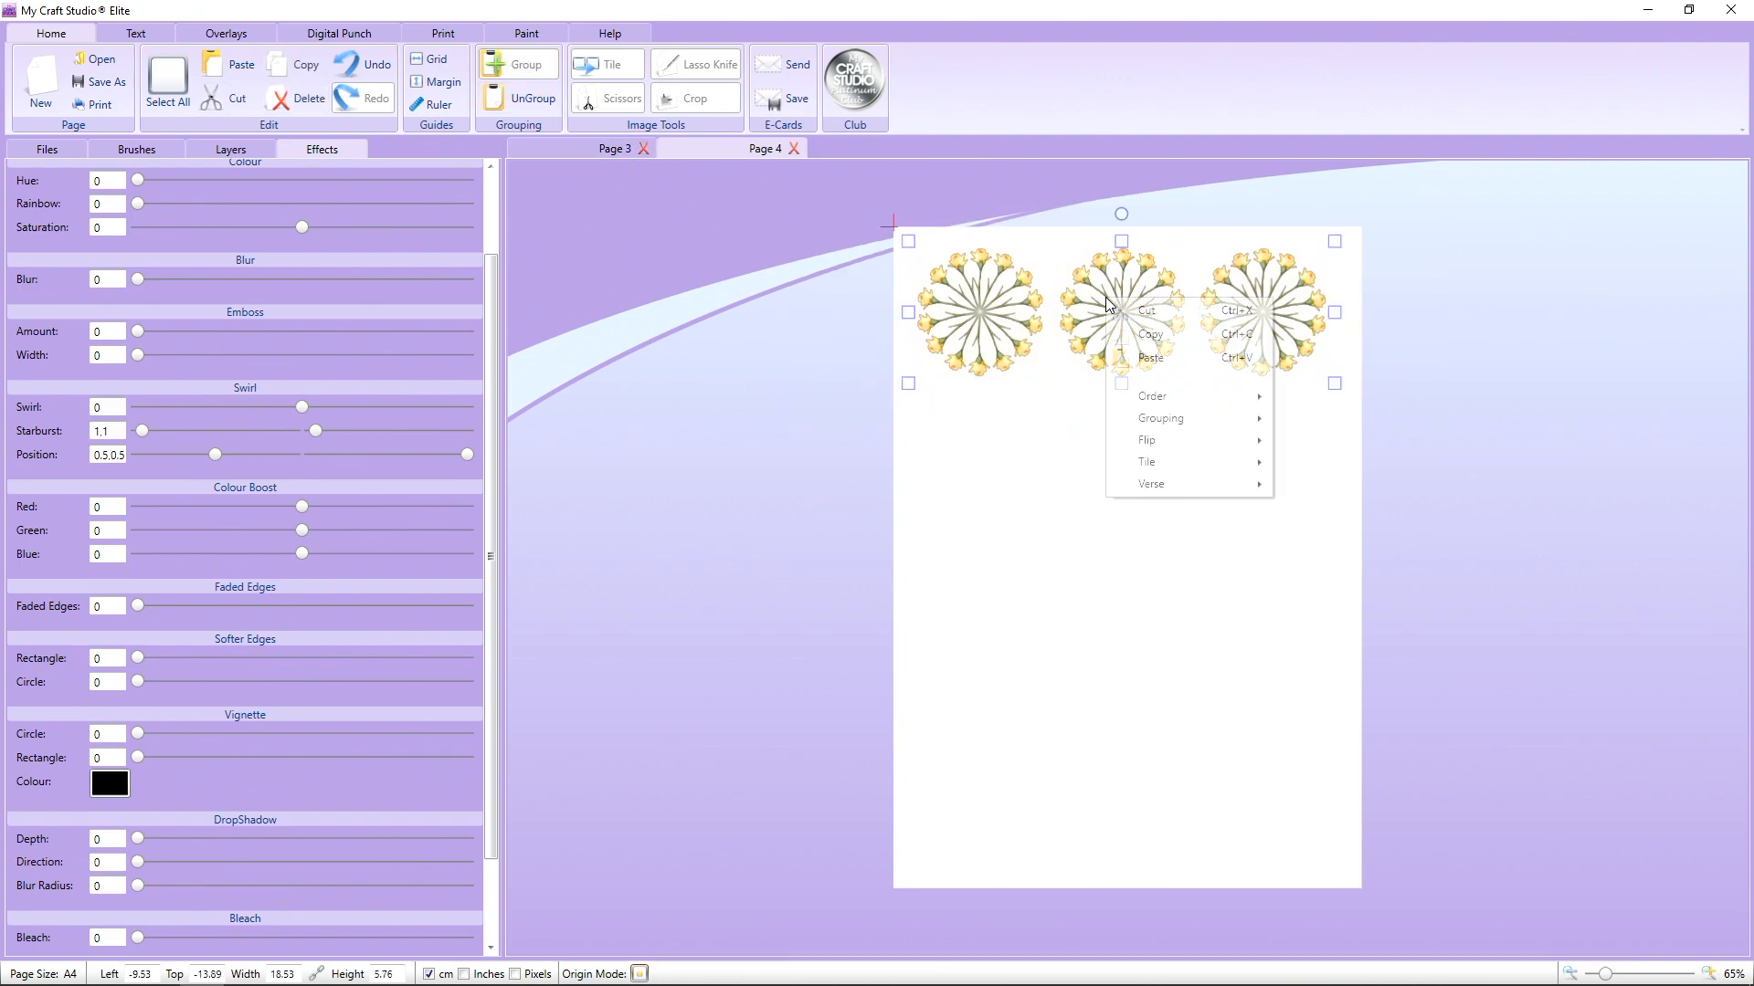
left_click(1149, 335)
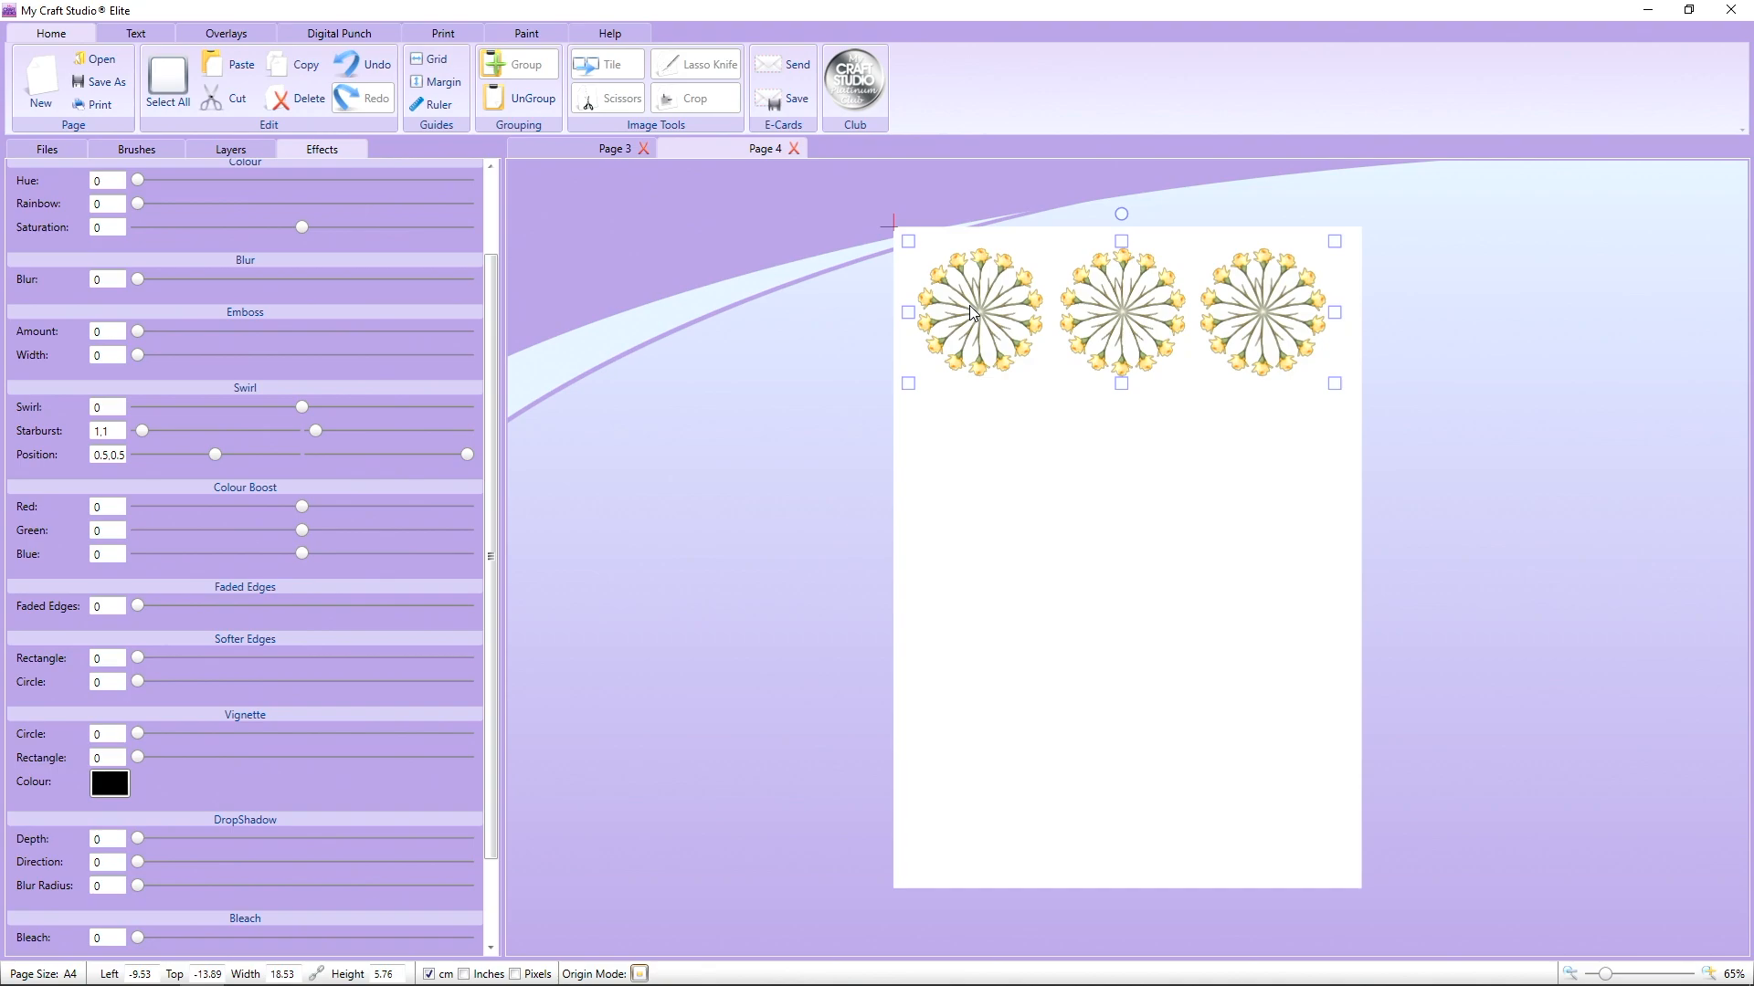
right_click(1113, 324)
left_click(1156, 377)
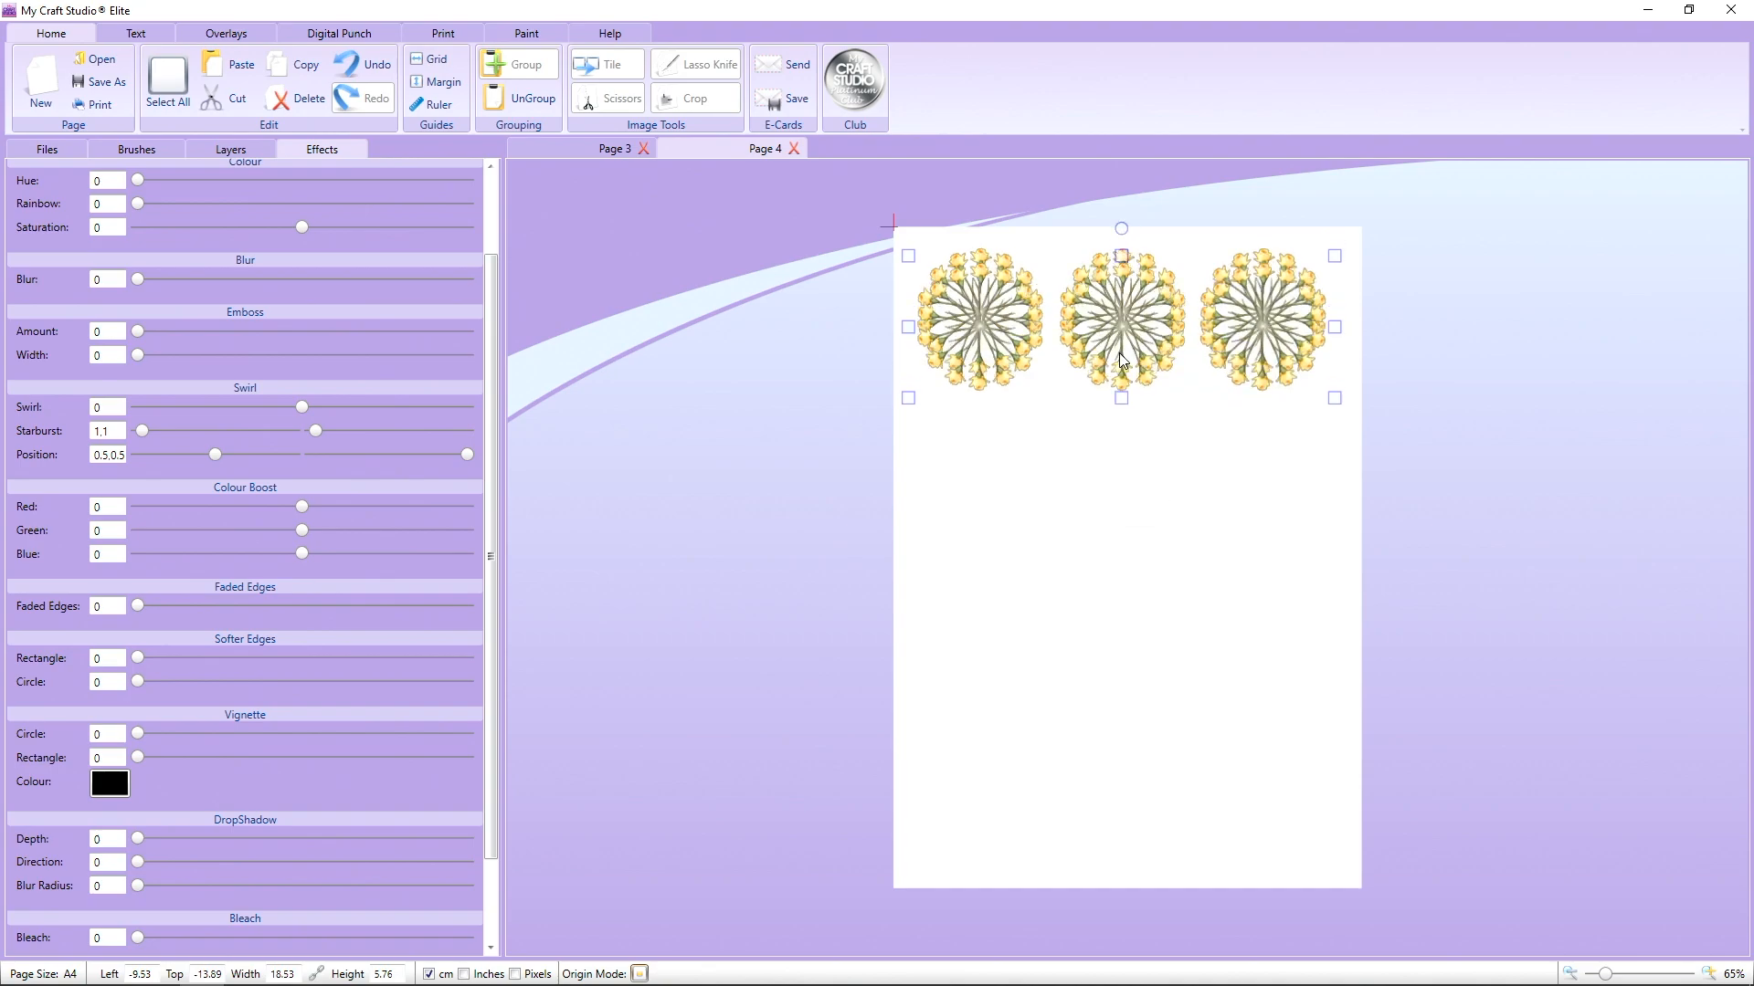
left_click_drag(1125, 325, 1125, 466)
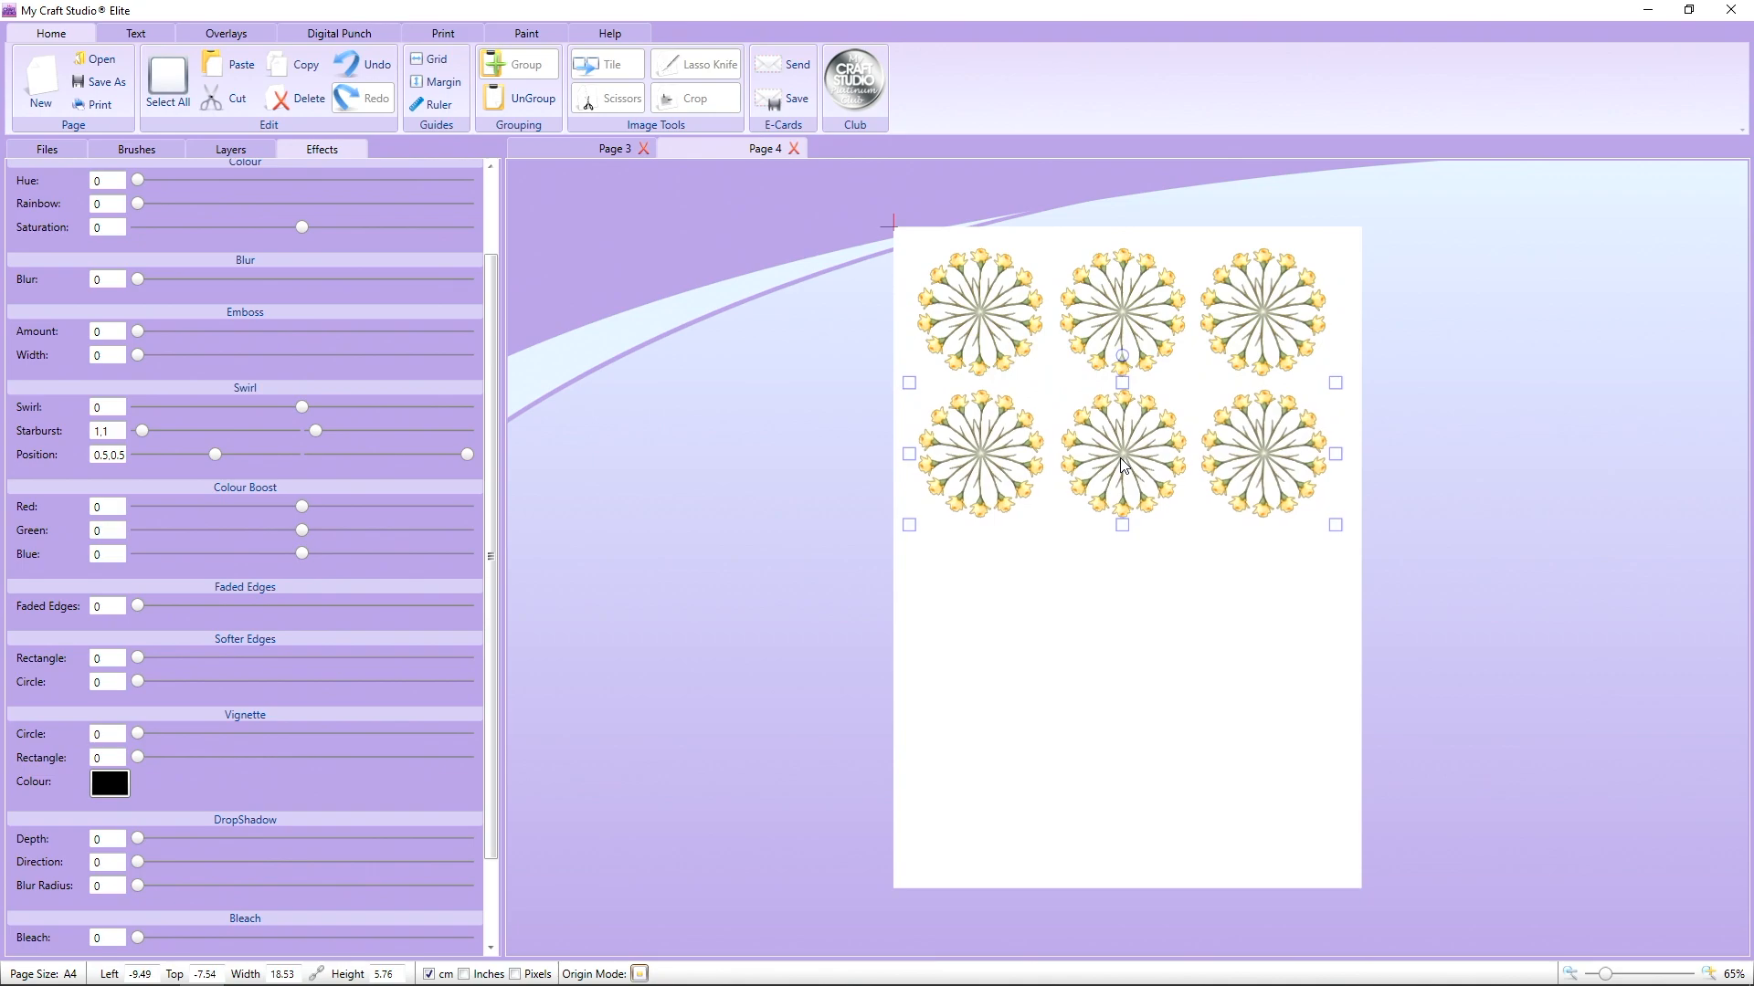
Paste two more copies of the wreath row and place them beneath as the third and fourth rows.
right_click(1097, 337)
left_click(1142, 391)
left_click_drag(1127, 356, 1130, 604)
right_click(1088, 320)
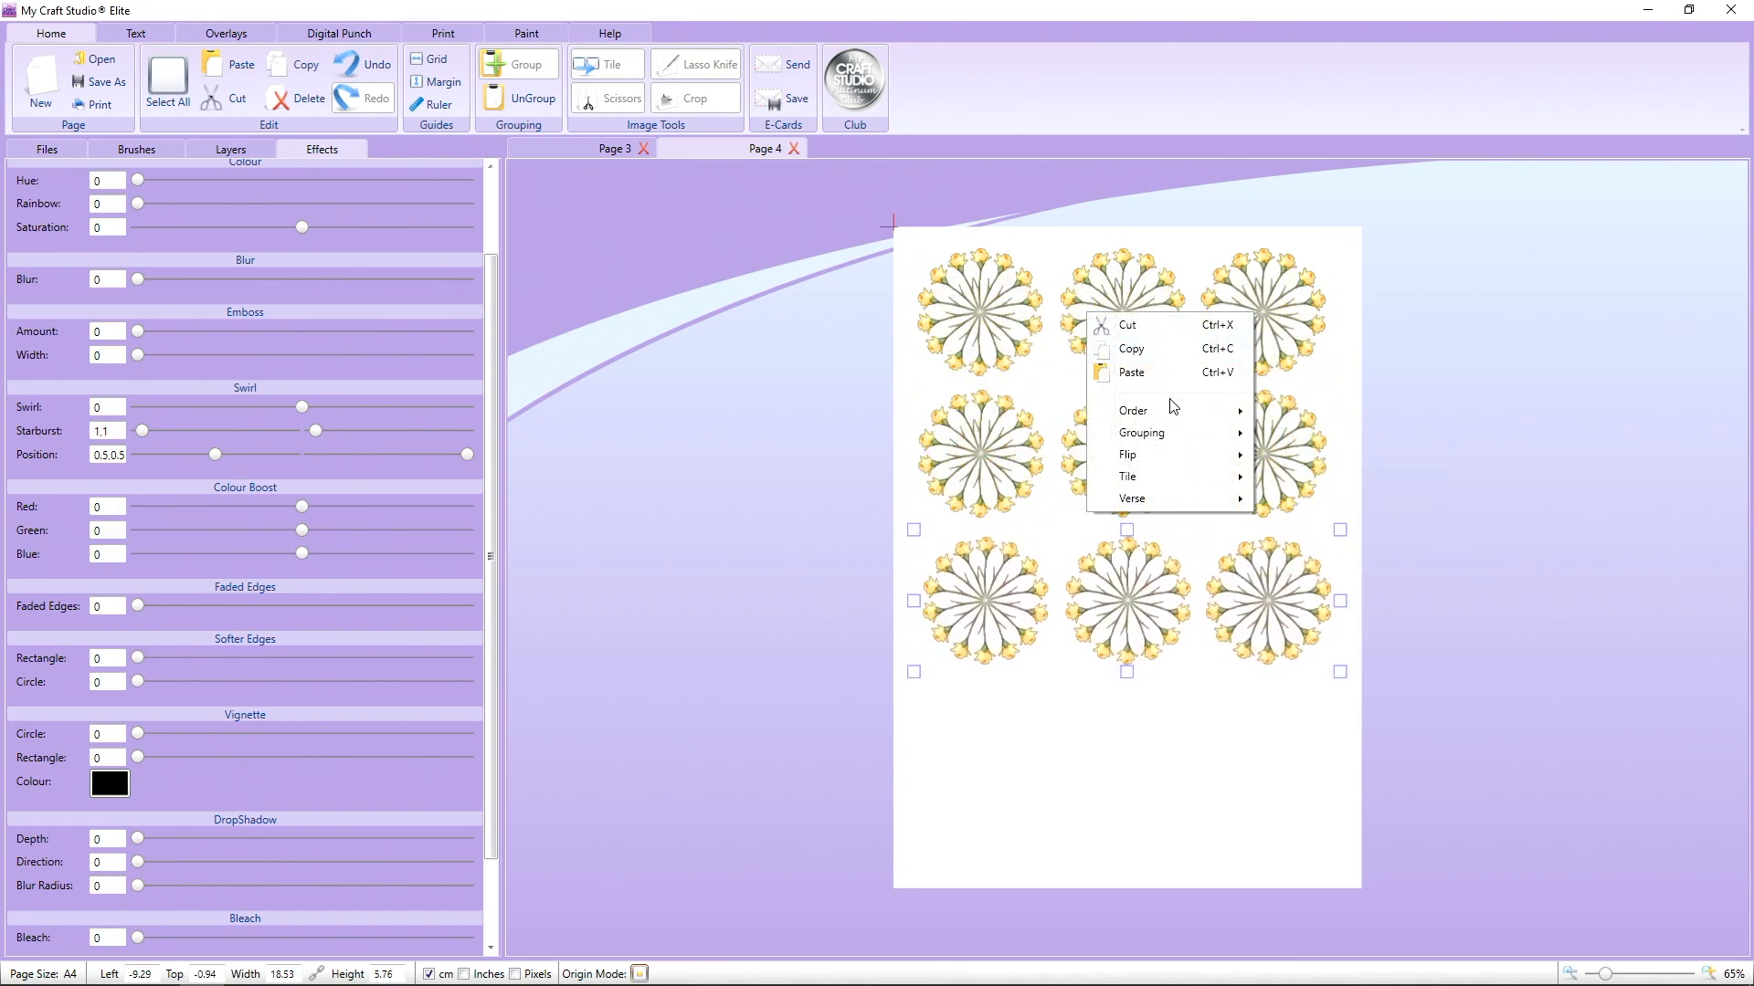
left_click(1169, 373)
left_click_drag(1165, 329, 1139, 747)
left_click(1419, 579)
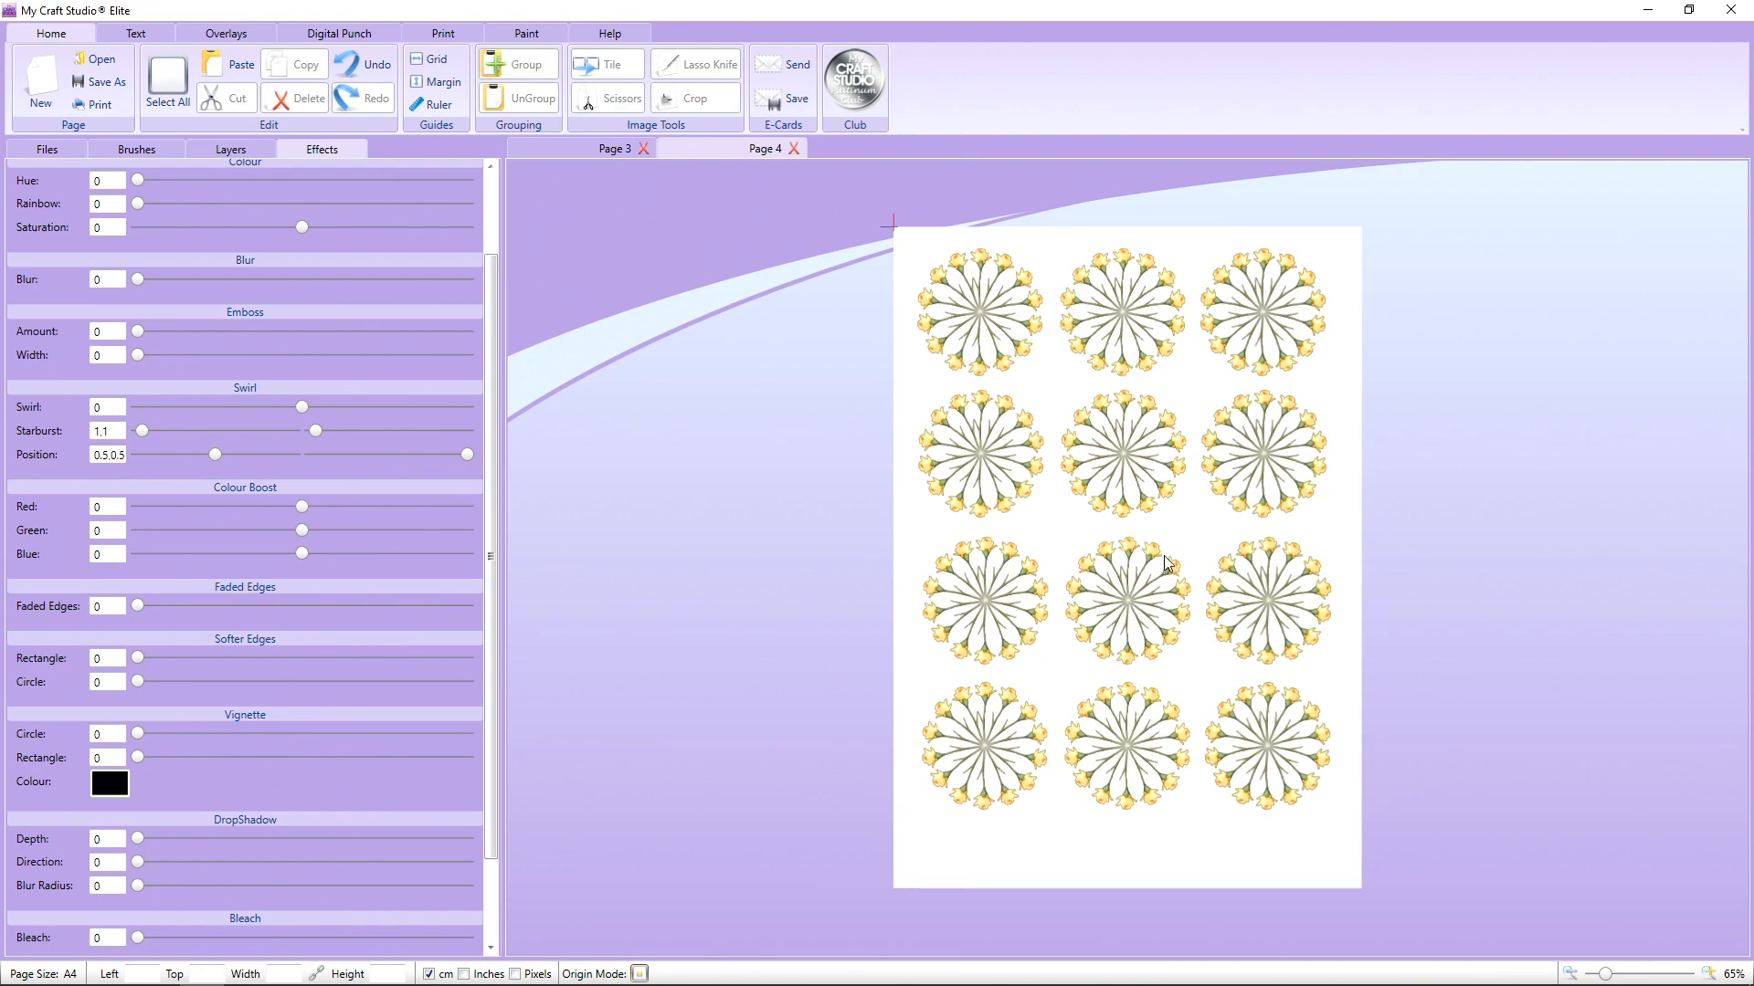
Group all four wreath rows, centre the grid on the page, and return to the artwork file list.
left_click_drag(858, 193, 1388, 900)
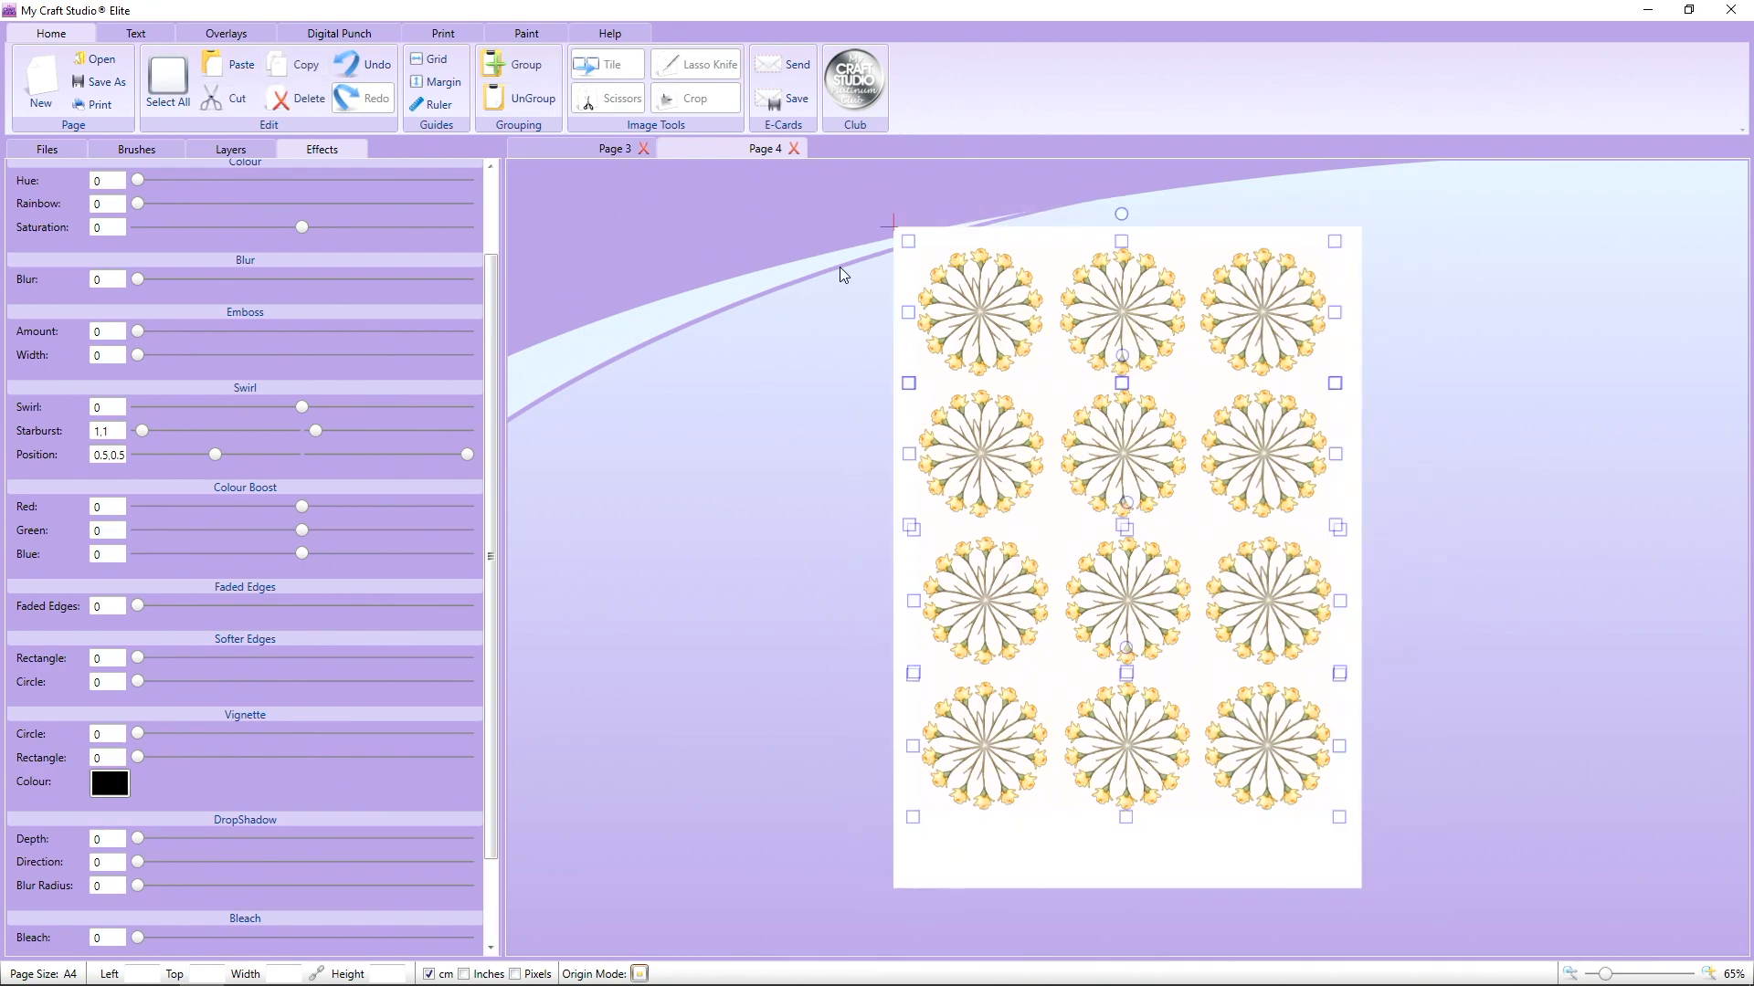
left_click(519, 64)
mouse_move(1149, 456)
left_mouse_down()
mouse_move(836, 502)
mouse_move(1060, 434)
mouse_move(1584, 477)
mouse_move(1427, 537)
mouse_move(1576, 553)
mouse_move(1406, 483)
mouse_move(1172, 519)
mouse_move(1138, 481)
left_mouse_up()
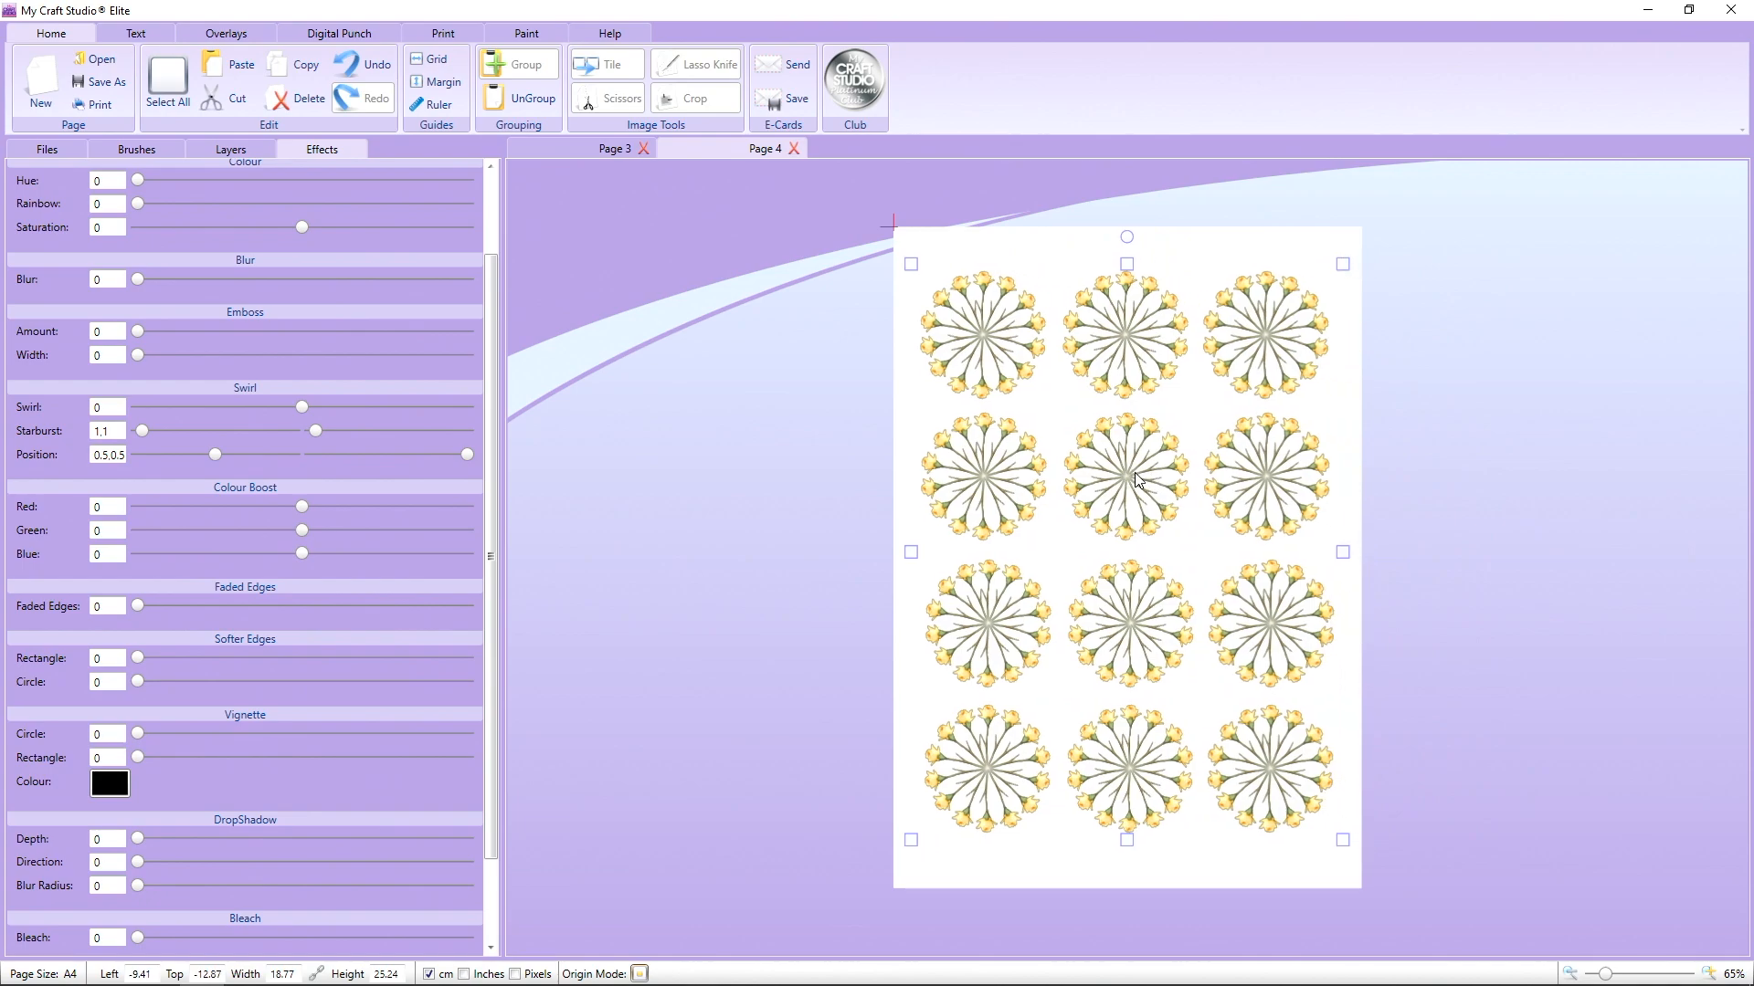
left_click(11, 150)
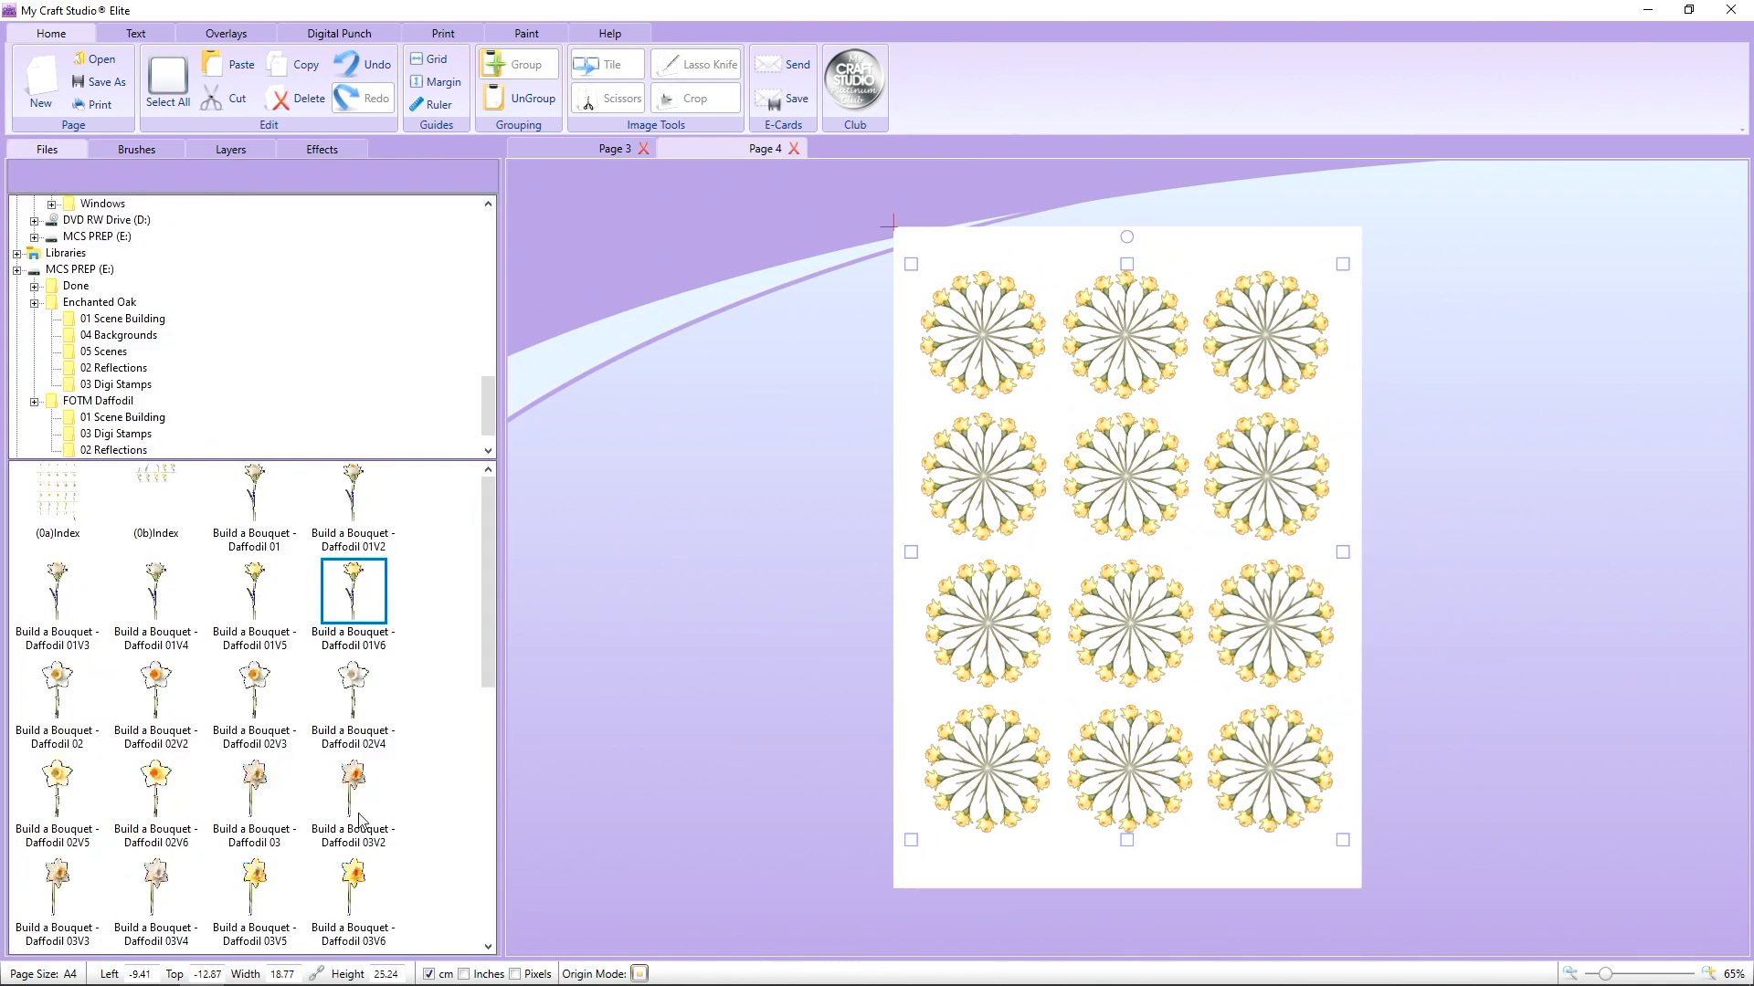
Add the Build a Bouquet - Daffodil 03V6 flower beside the page and enlarge it to about 12.31 × 30.22 cm.
left_click_drag(370, 882, 830, 497)
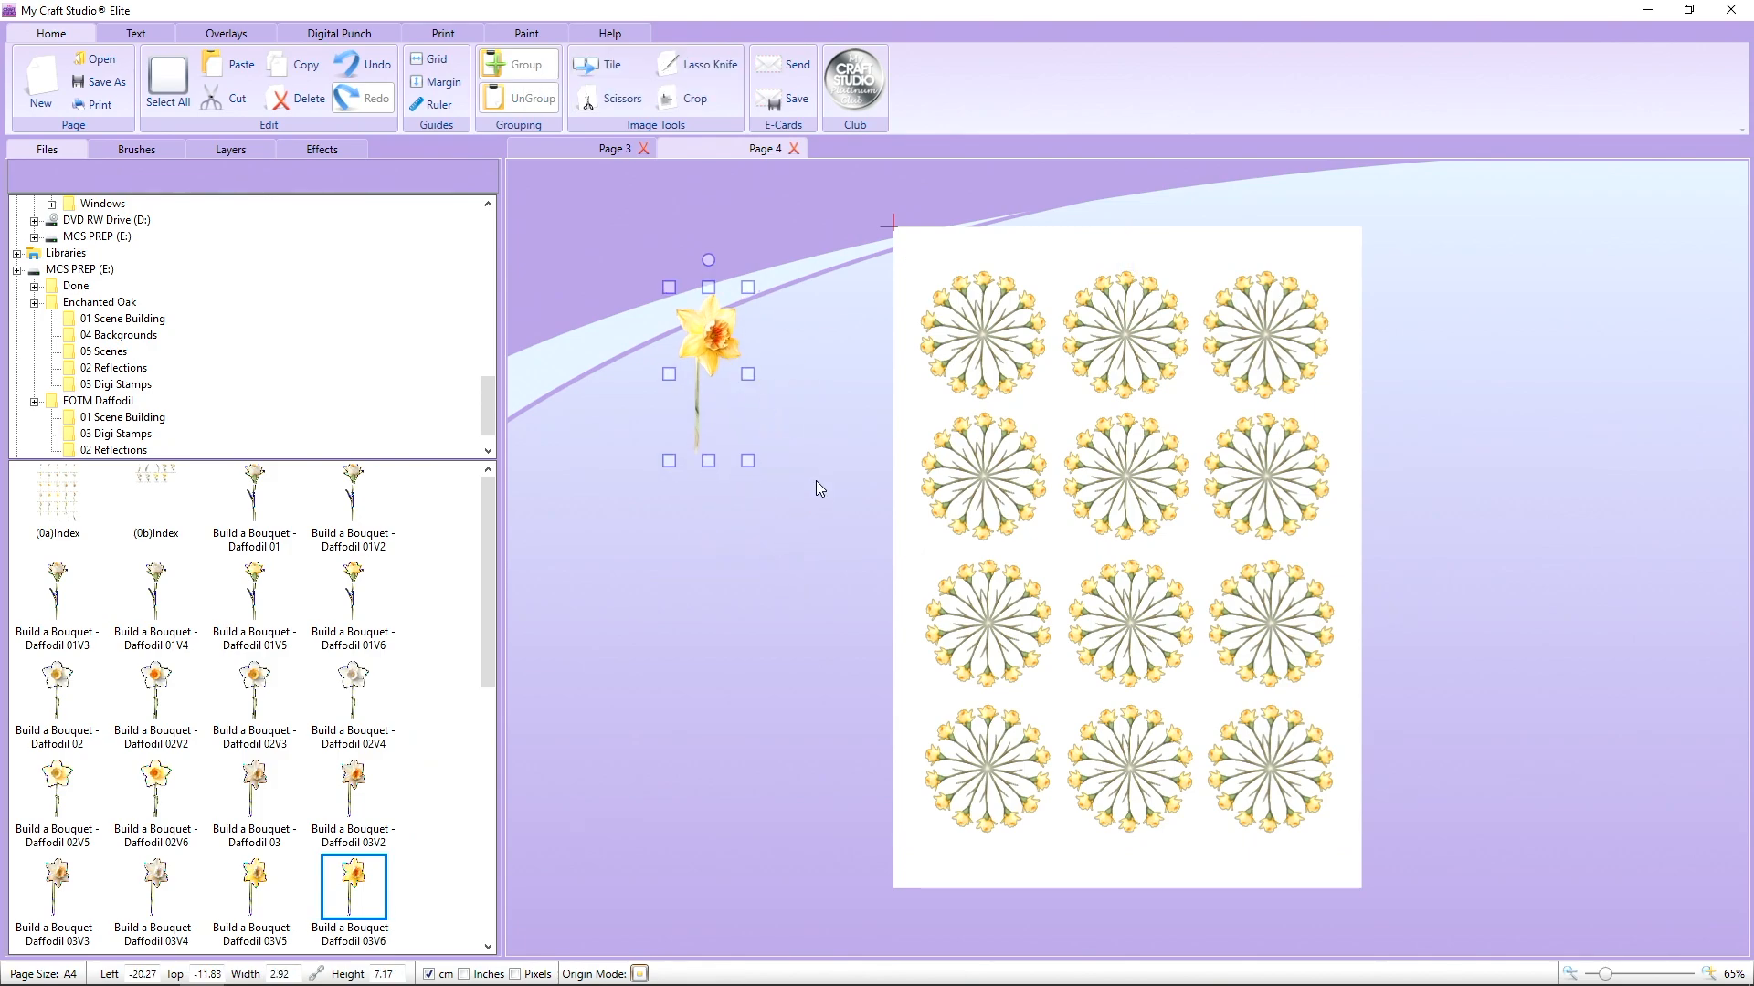
left_click_drag(747, 460, 1239, 973)
left_click_drag(851, 560, 698, 497)
Punch a rectangle of about 0.6 × 0.95 cm out of the daffodil's orange petal area, keeping only the inner piece.
left_click(339, 33)
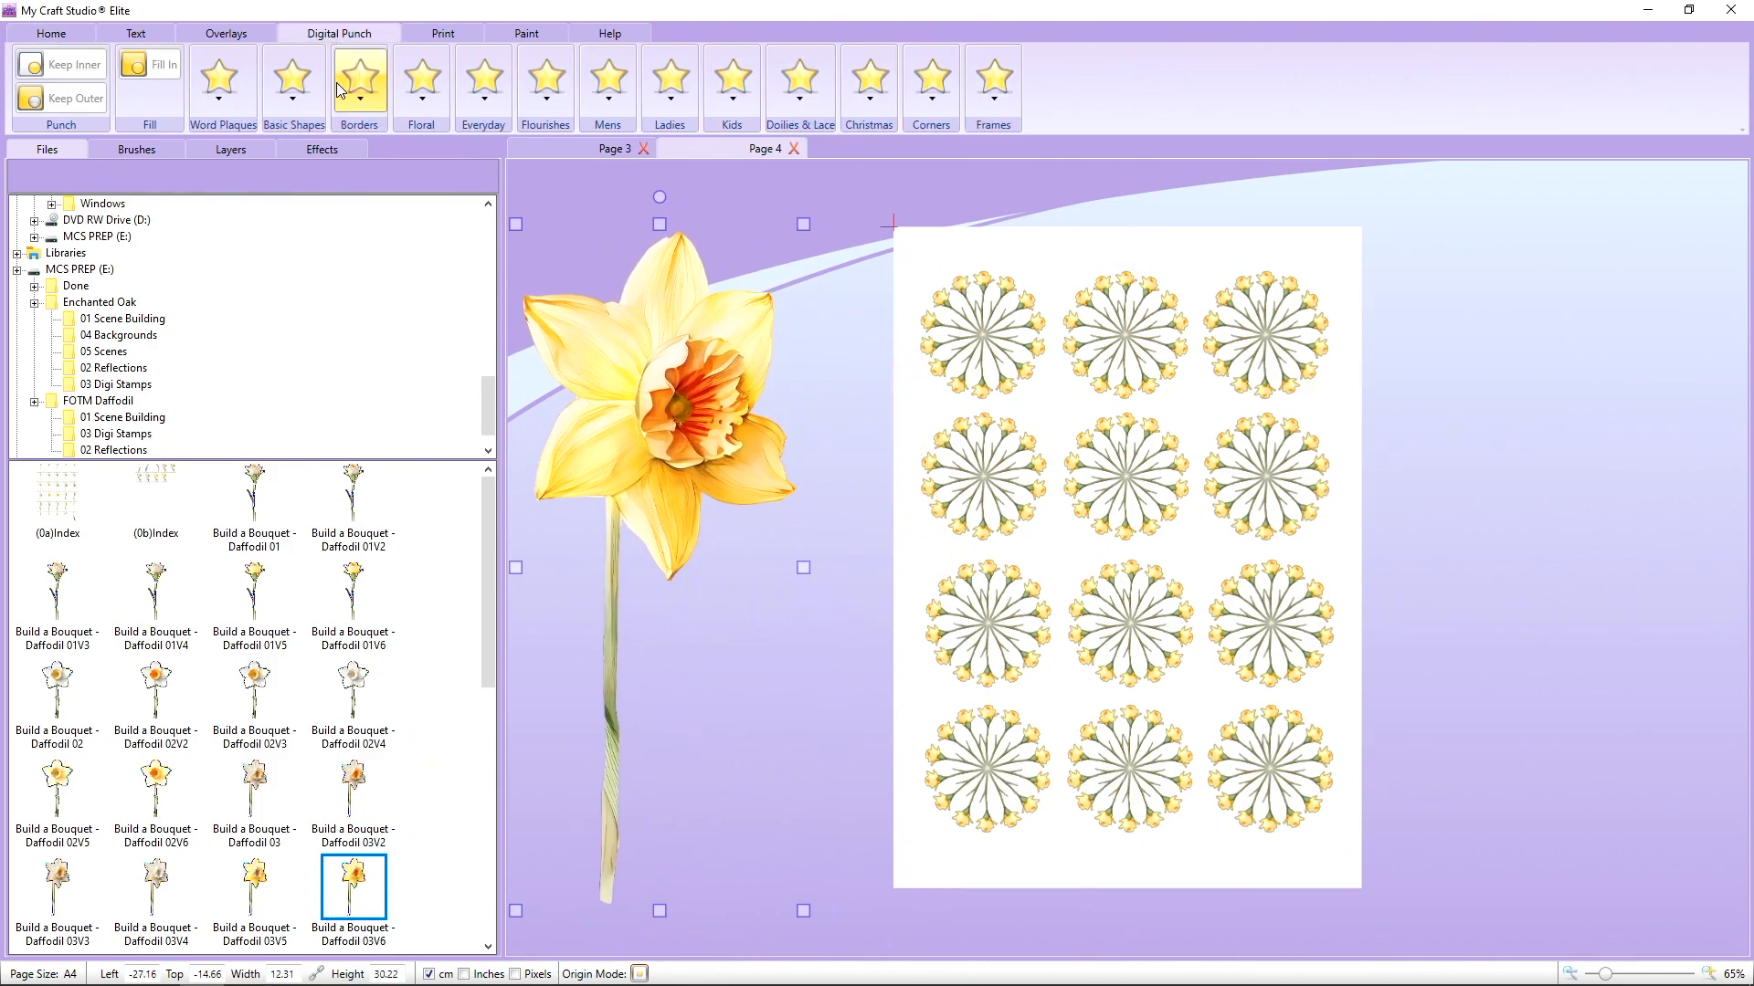
left_click(358, 92)
left_click(308, 93)
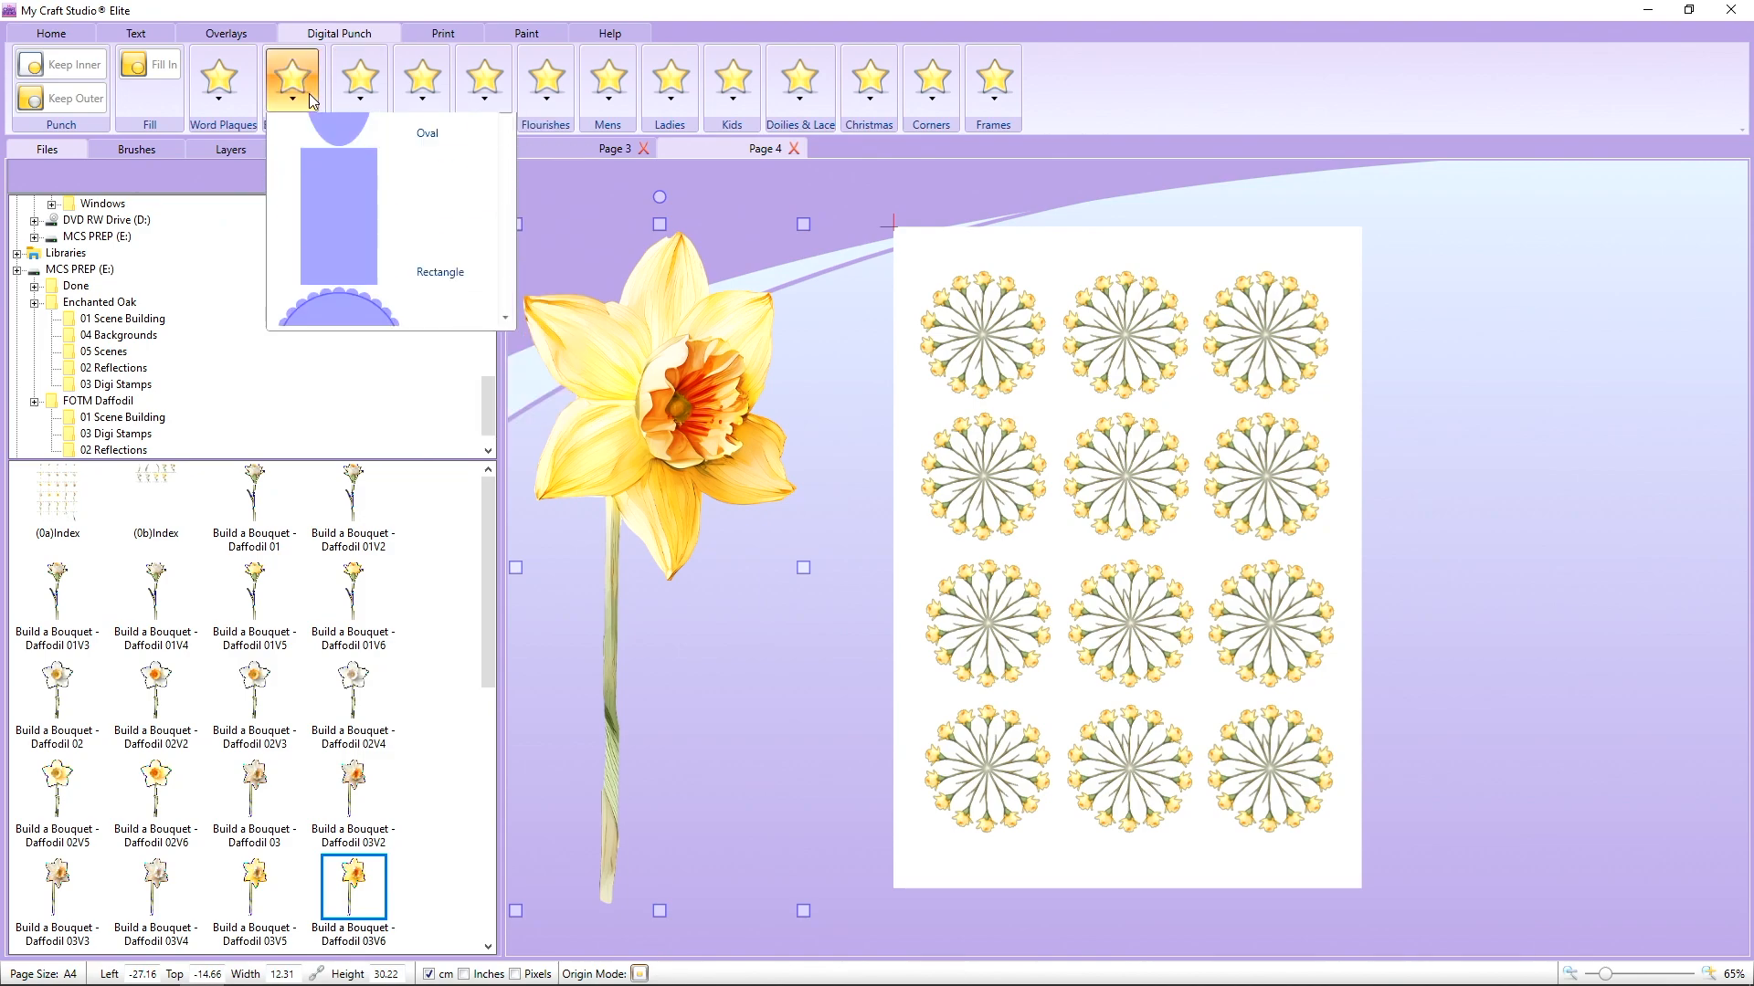
left_click(350, 333)
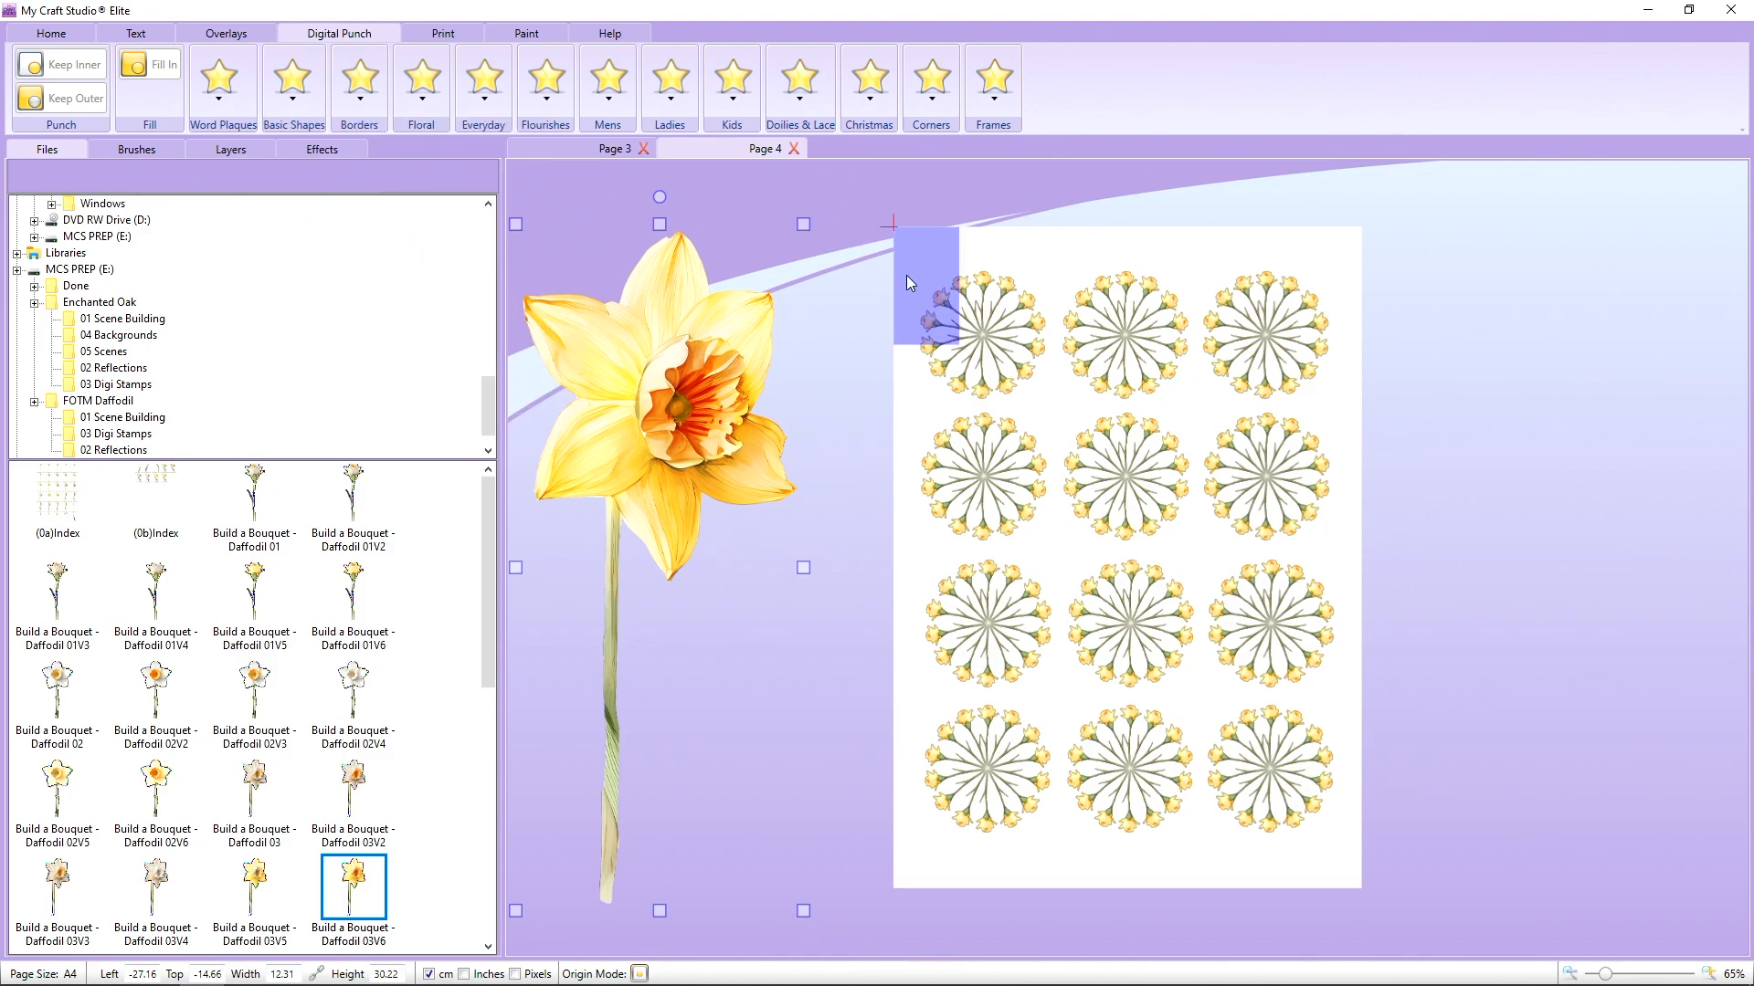
left_click_drag(907, 277, 830, 312)
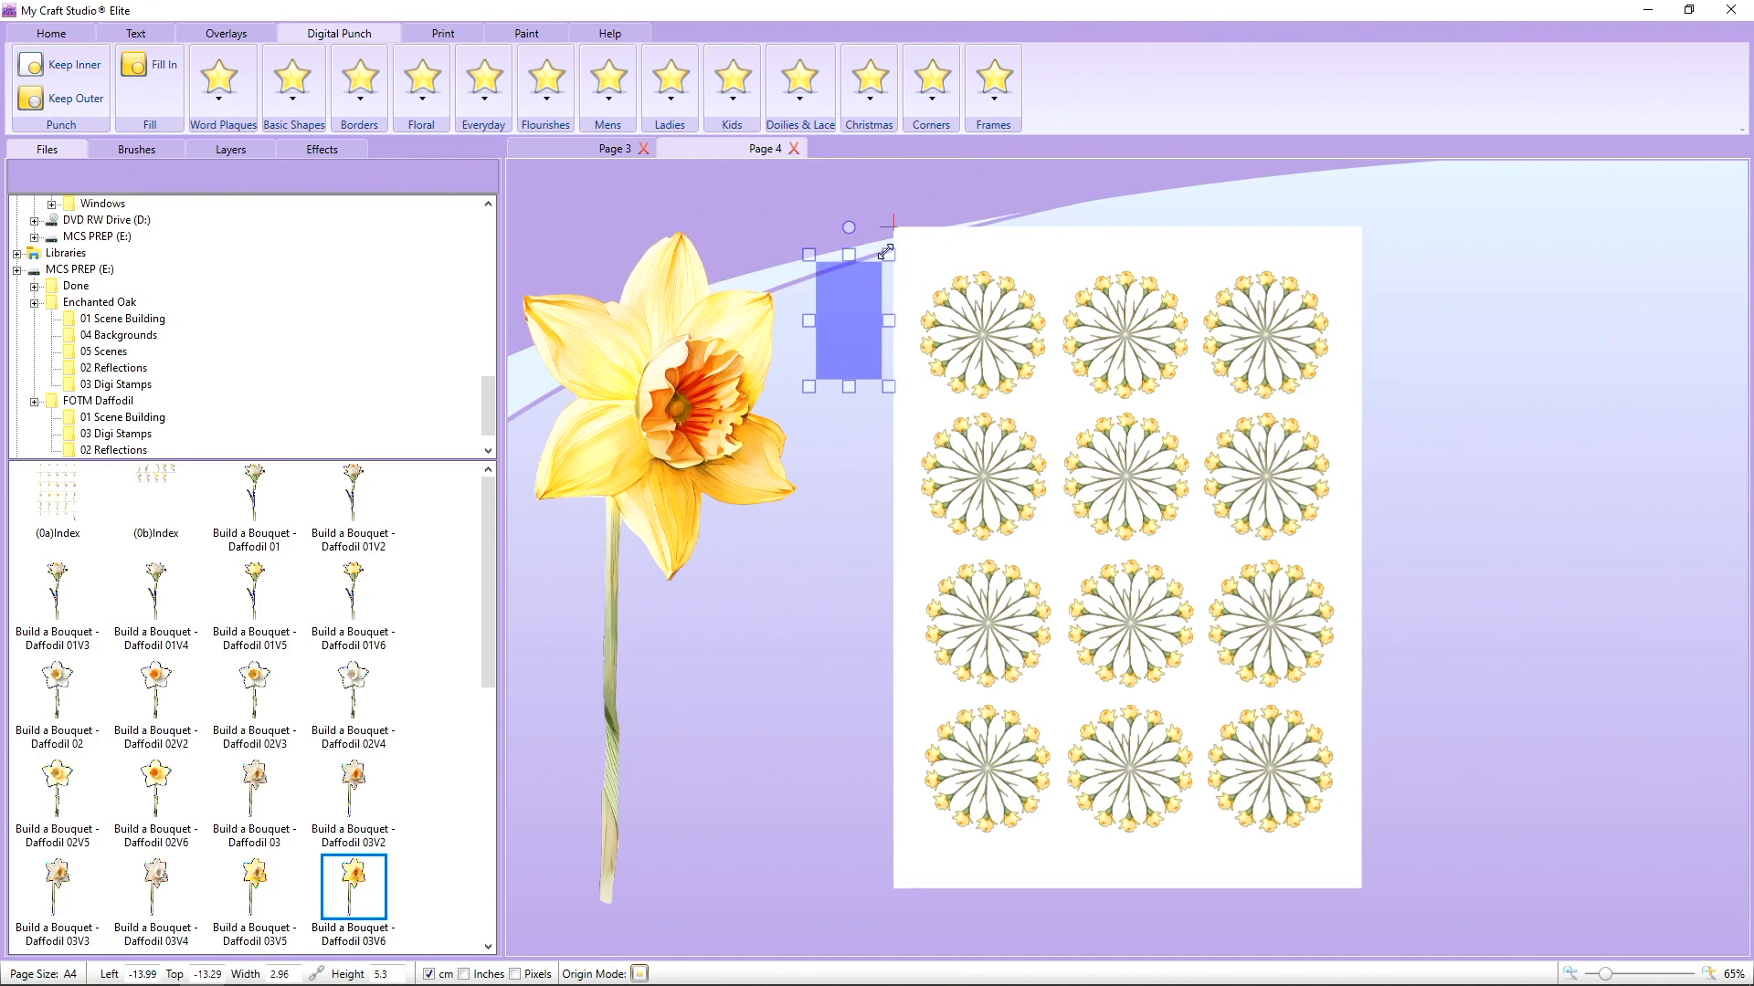
left_click_drag(851, 256, 753, 438)
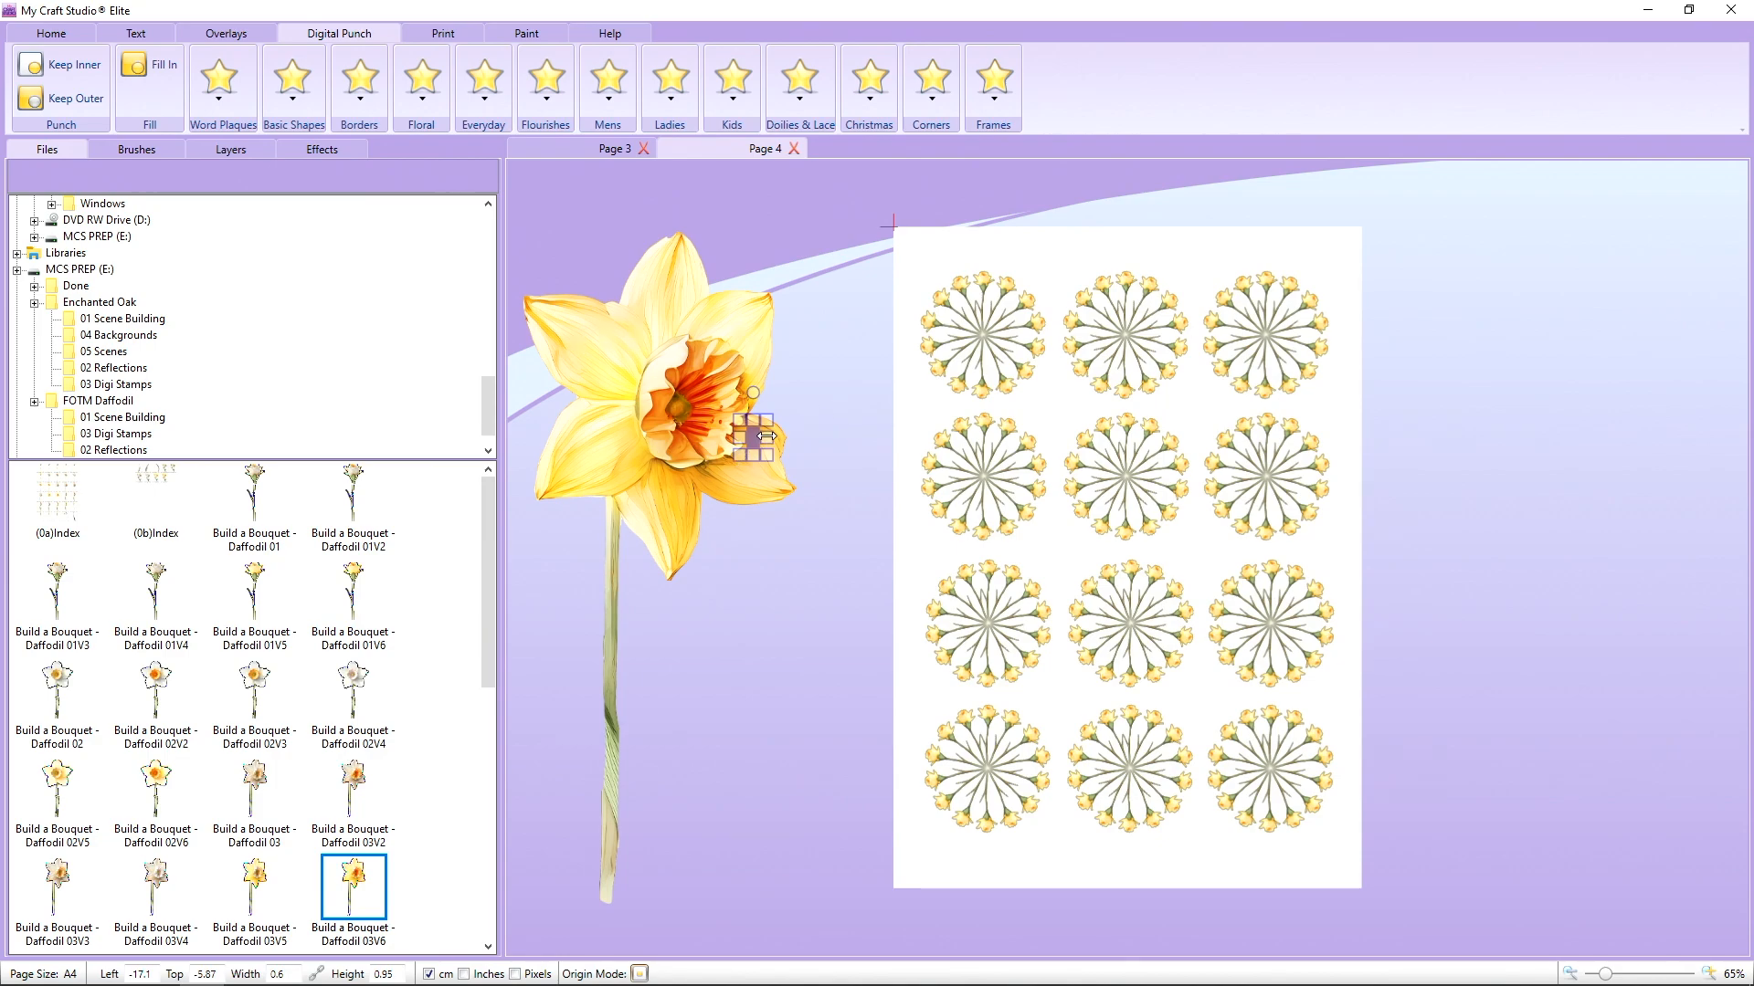
left_click(47, 64)
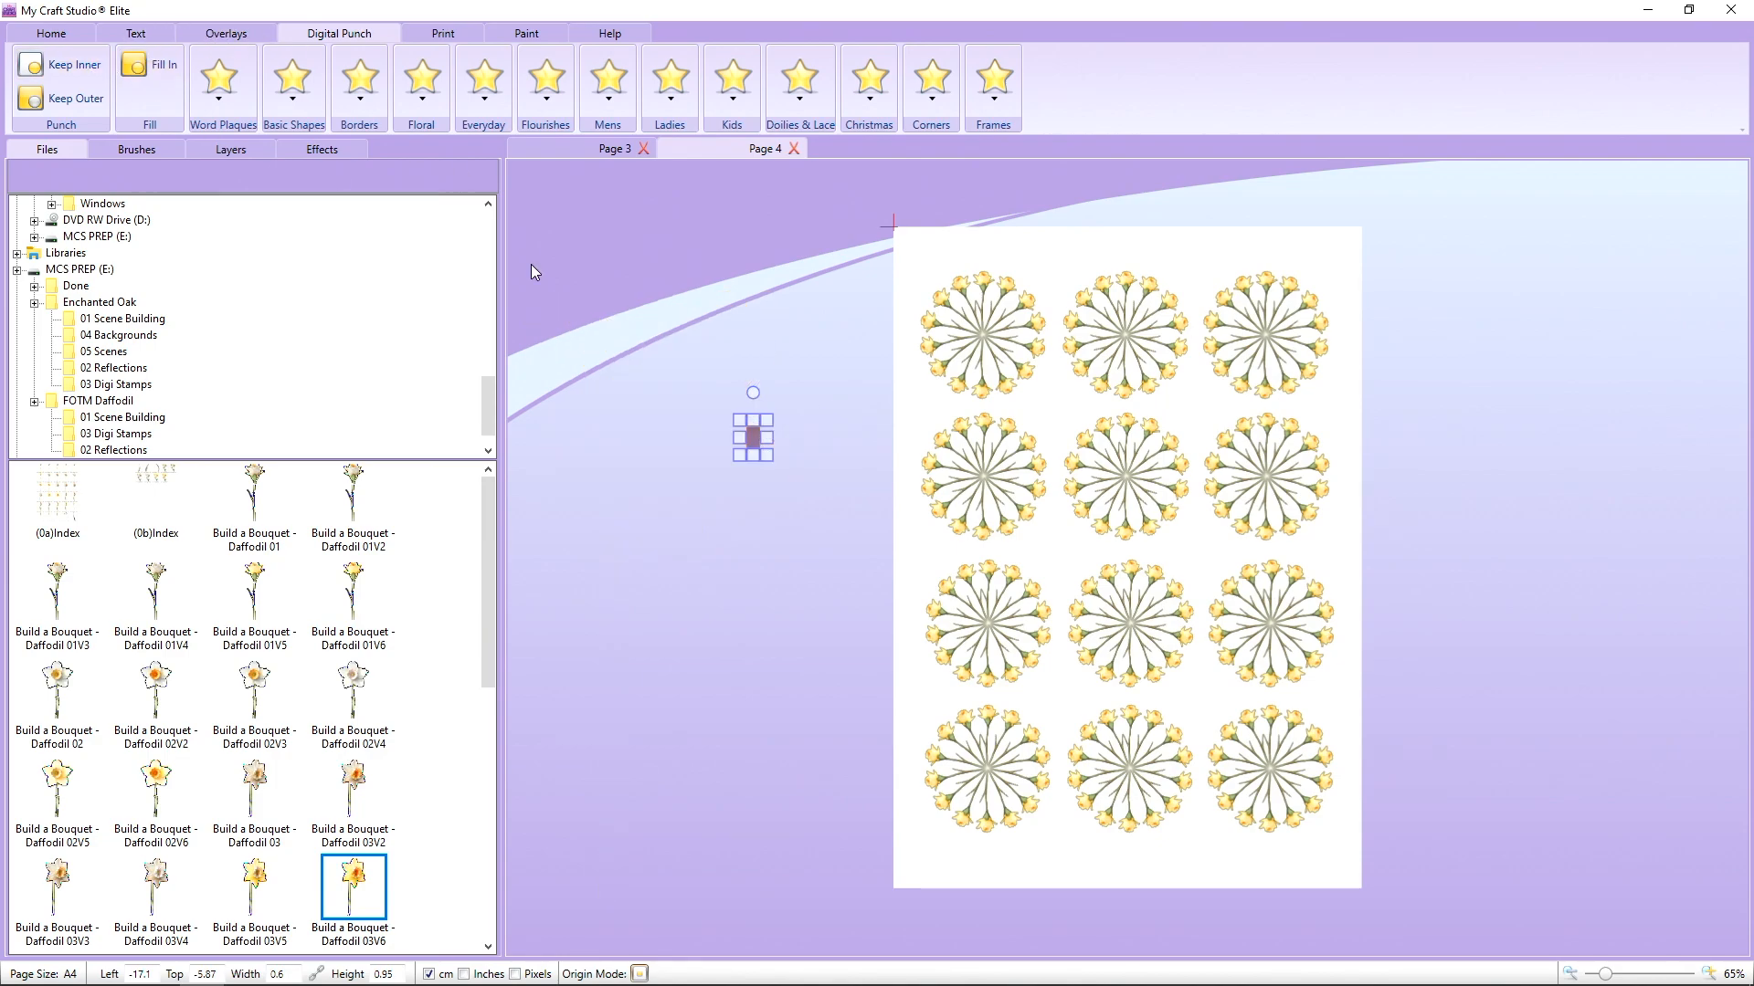
Enlarge the punched orange piece to about 19.37 × 27.61 cm and lay it over the page with the wreath grid moved aside.
left_click(756, 438)
left_click_drag(767, 421, 954, 128)
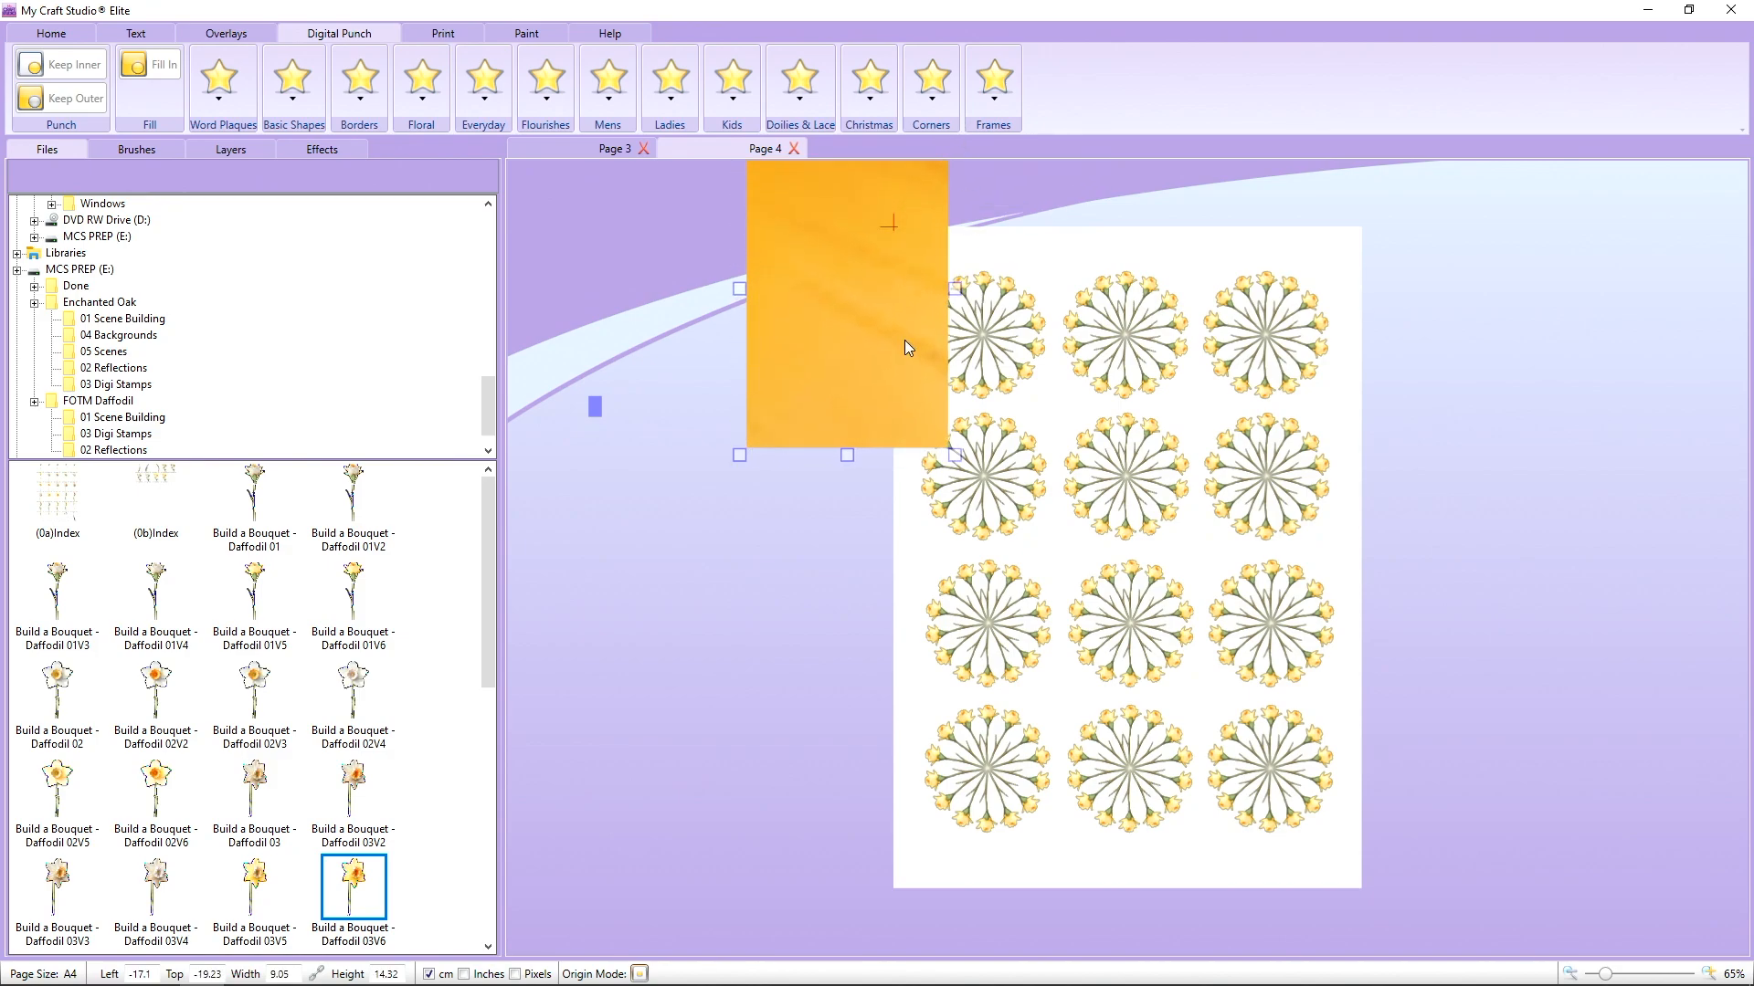
left_click_drag(906, 345, 837, 445)
left_click_drag(898, 541, 1096, 831)
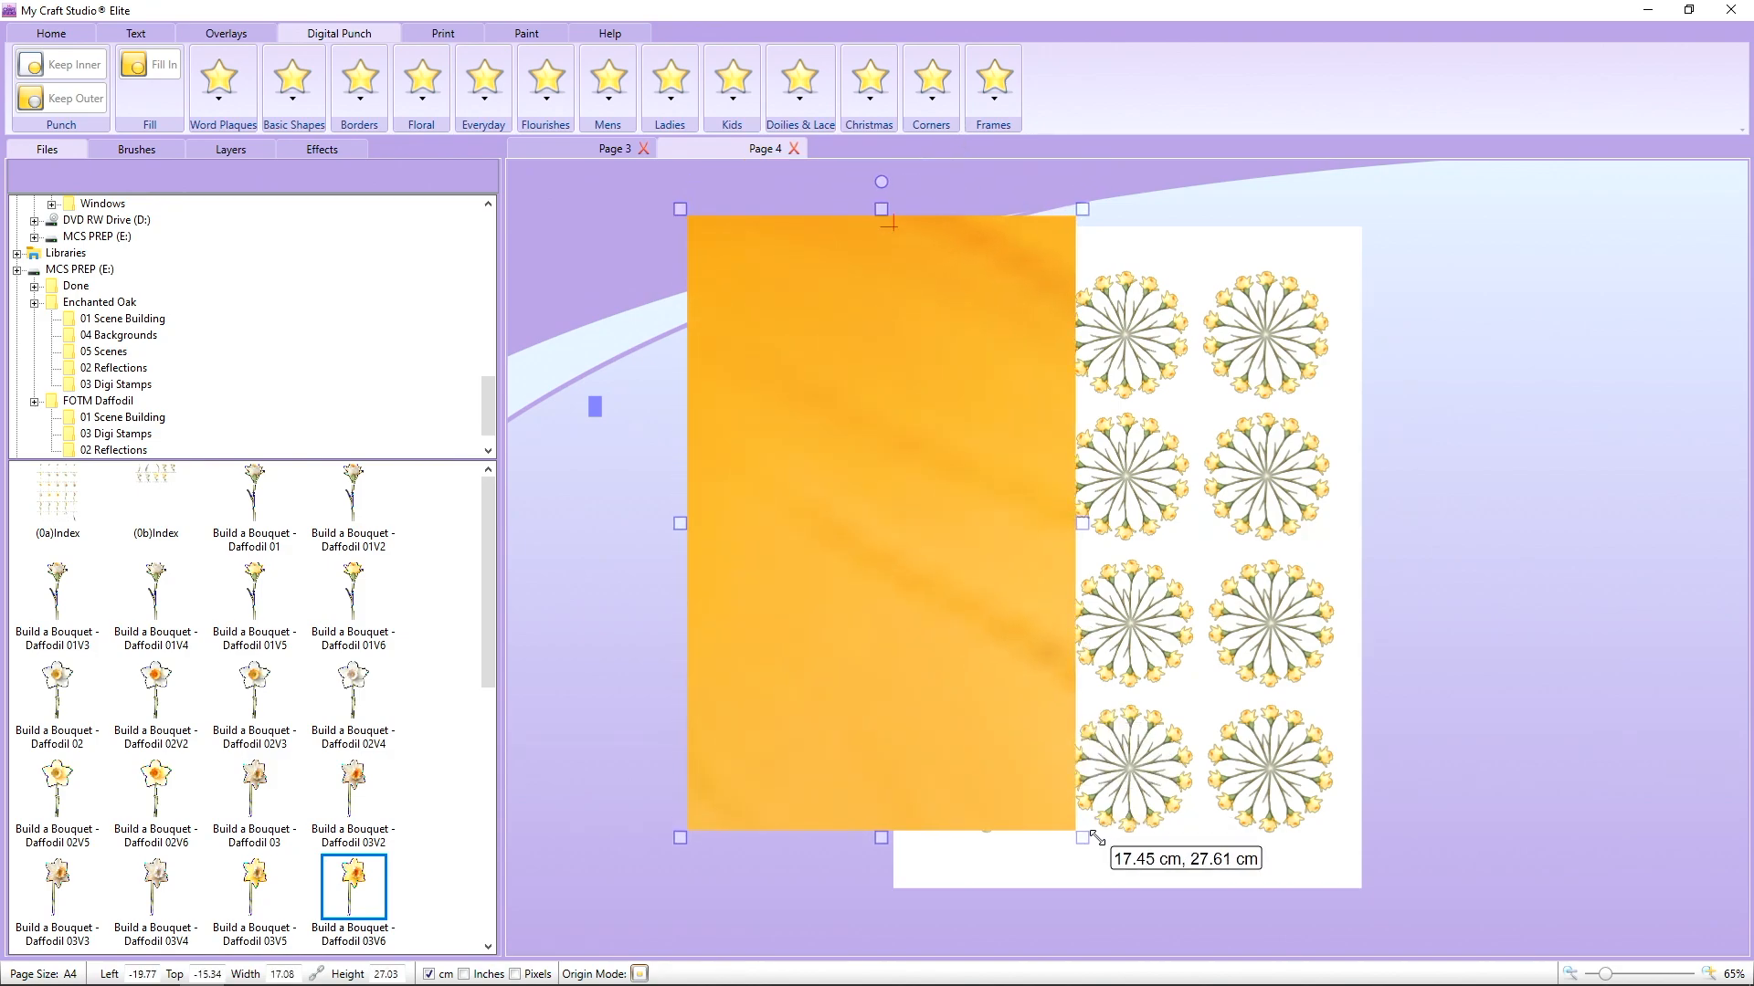
left_click_drag(1016, 660, 957, 680)
left_click_drag(1221, 605, 1635, 611)
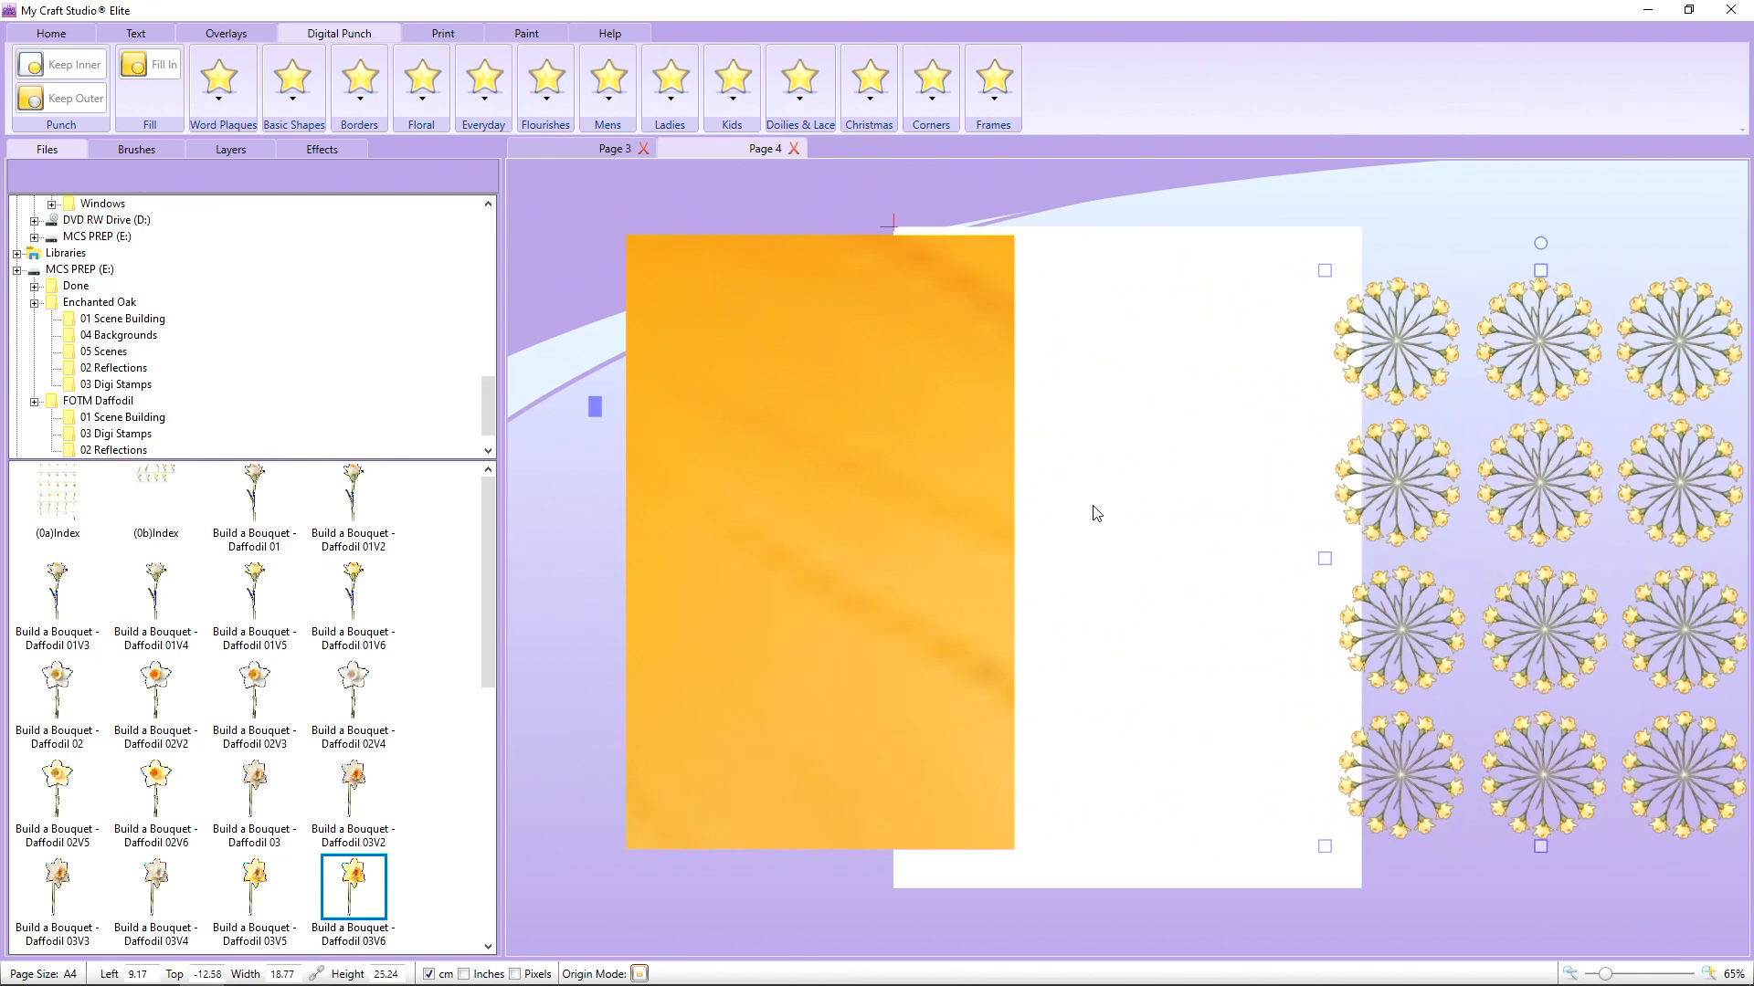
left_click(834, 527)
left_click_drag(1024, 543, 1233, 586)
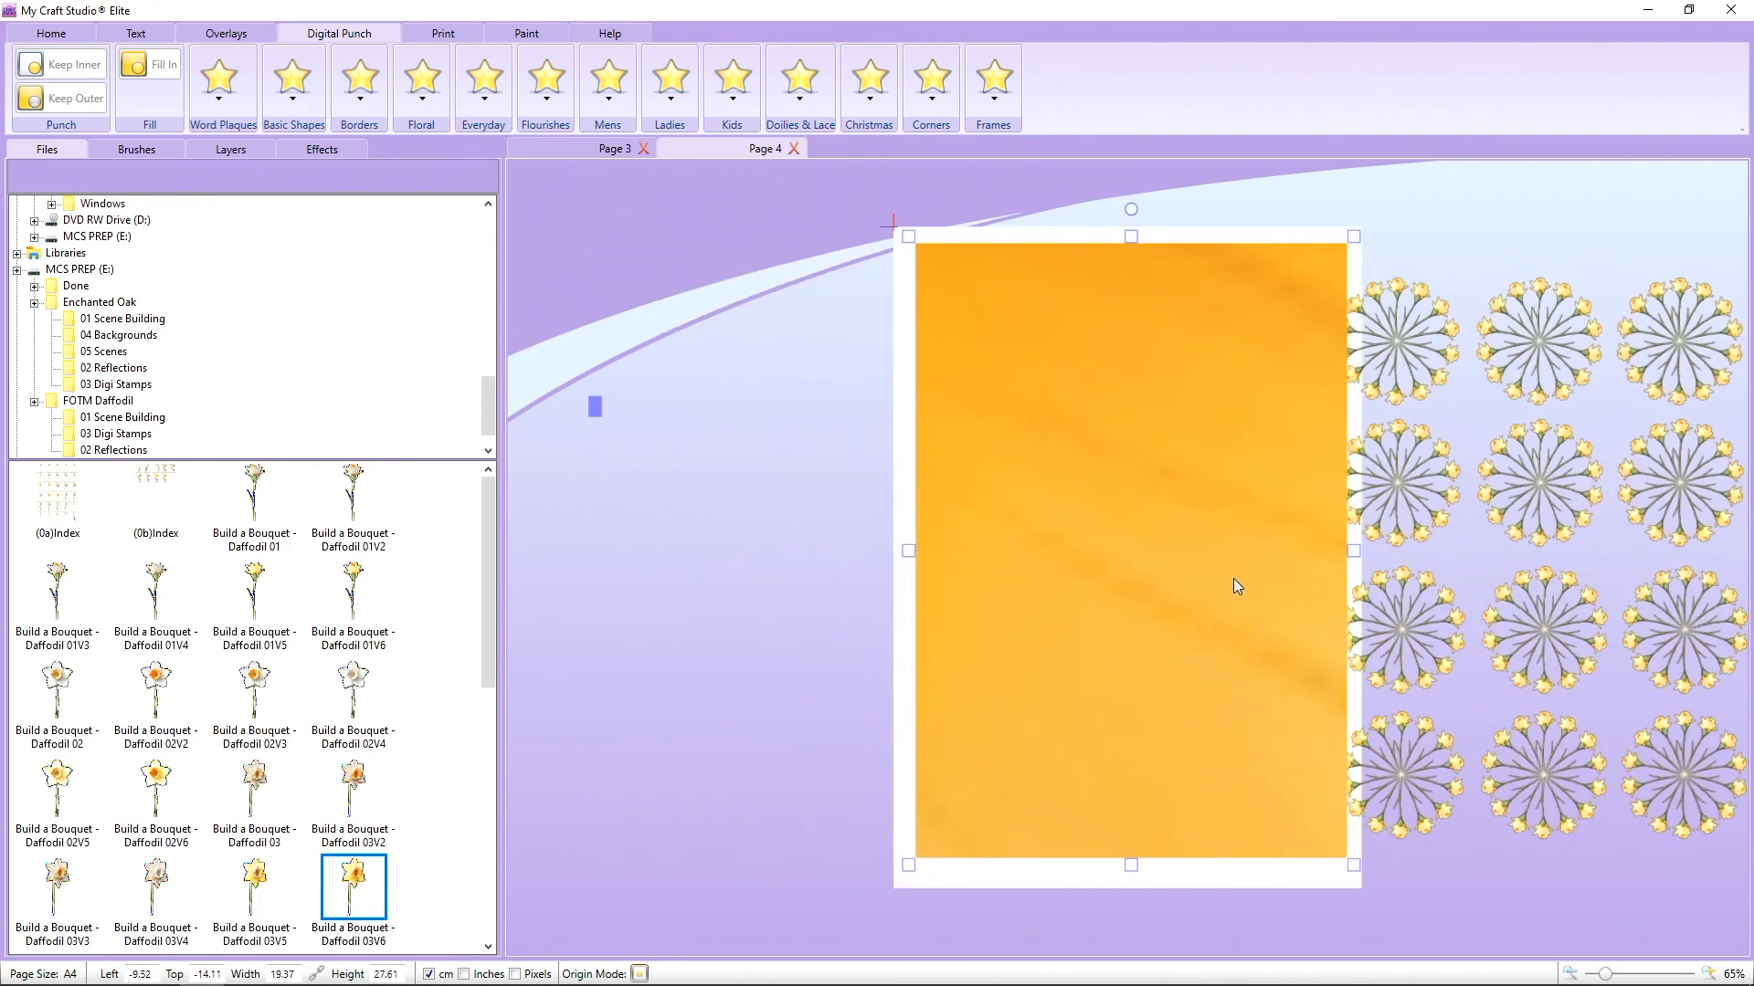
Bring the wreath grid to the front over the orange panel and shorten the panel to about 26.87 cm high.
left_click(1476, 649)
right_click(1450, 650)
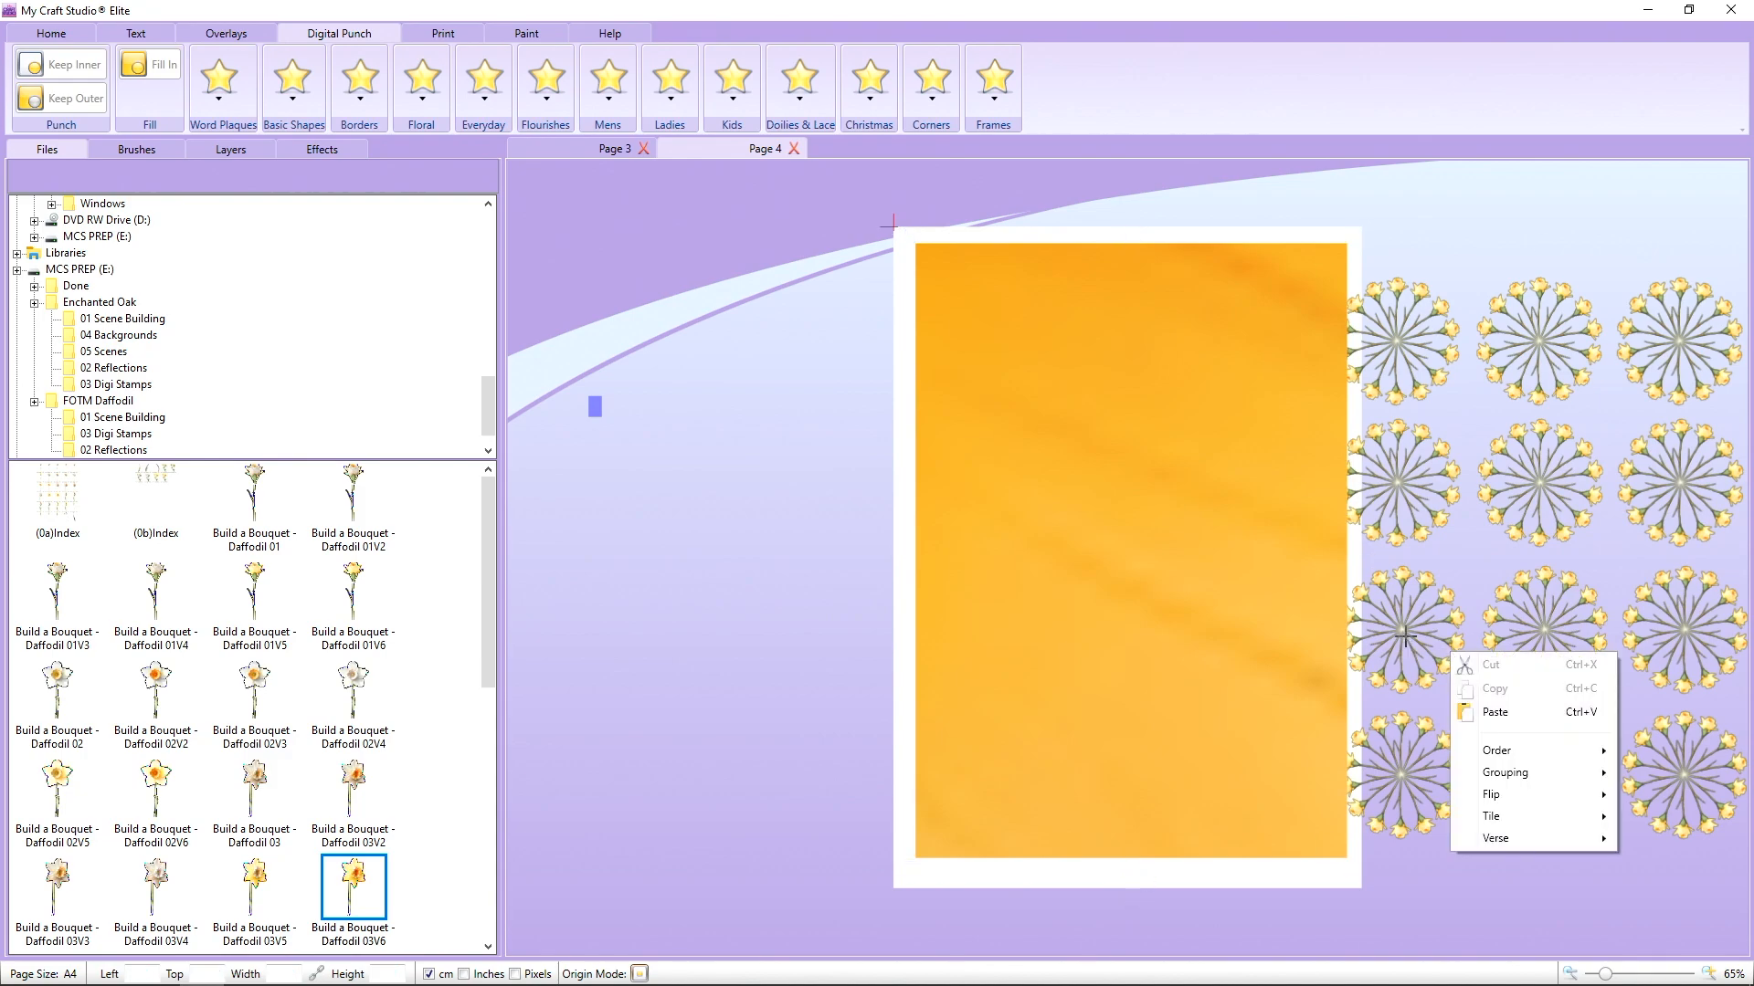
left_click_drag(1396, 637, 1371, 637)
right_click(1414, 630)
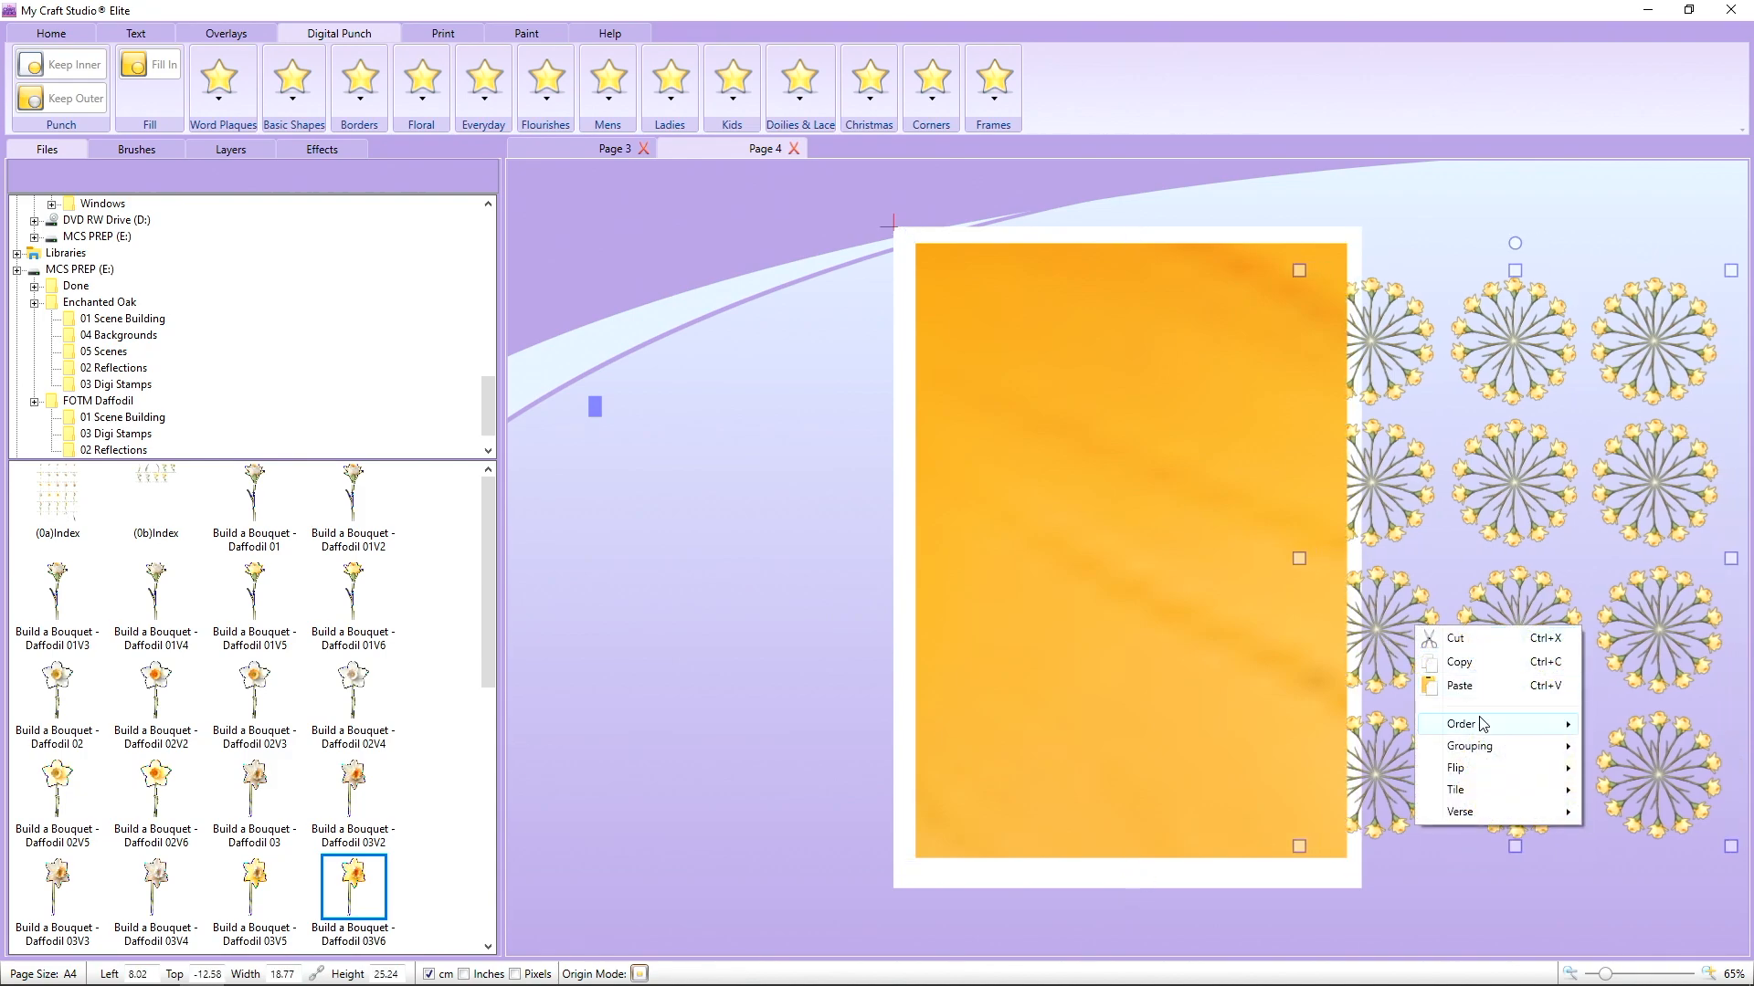
mouse_move(1459, 720)
left_click(1598, 716)
left_click_drag(1599, 716, 1217, 702)
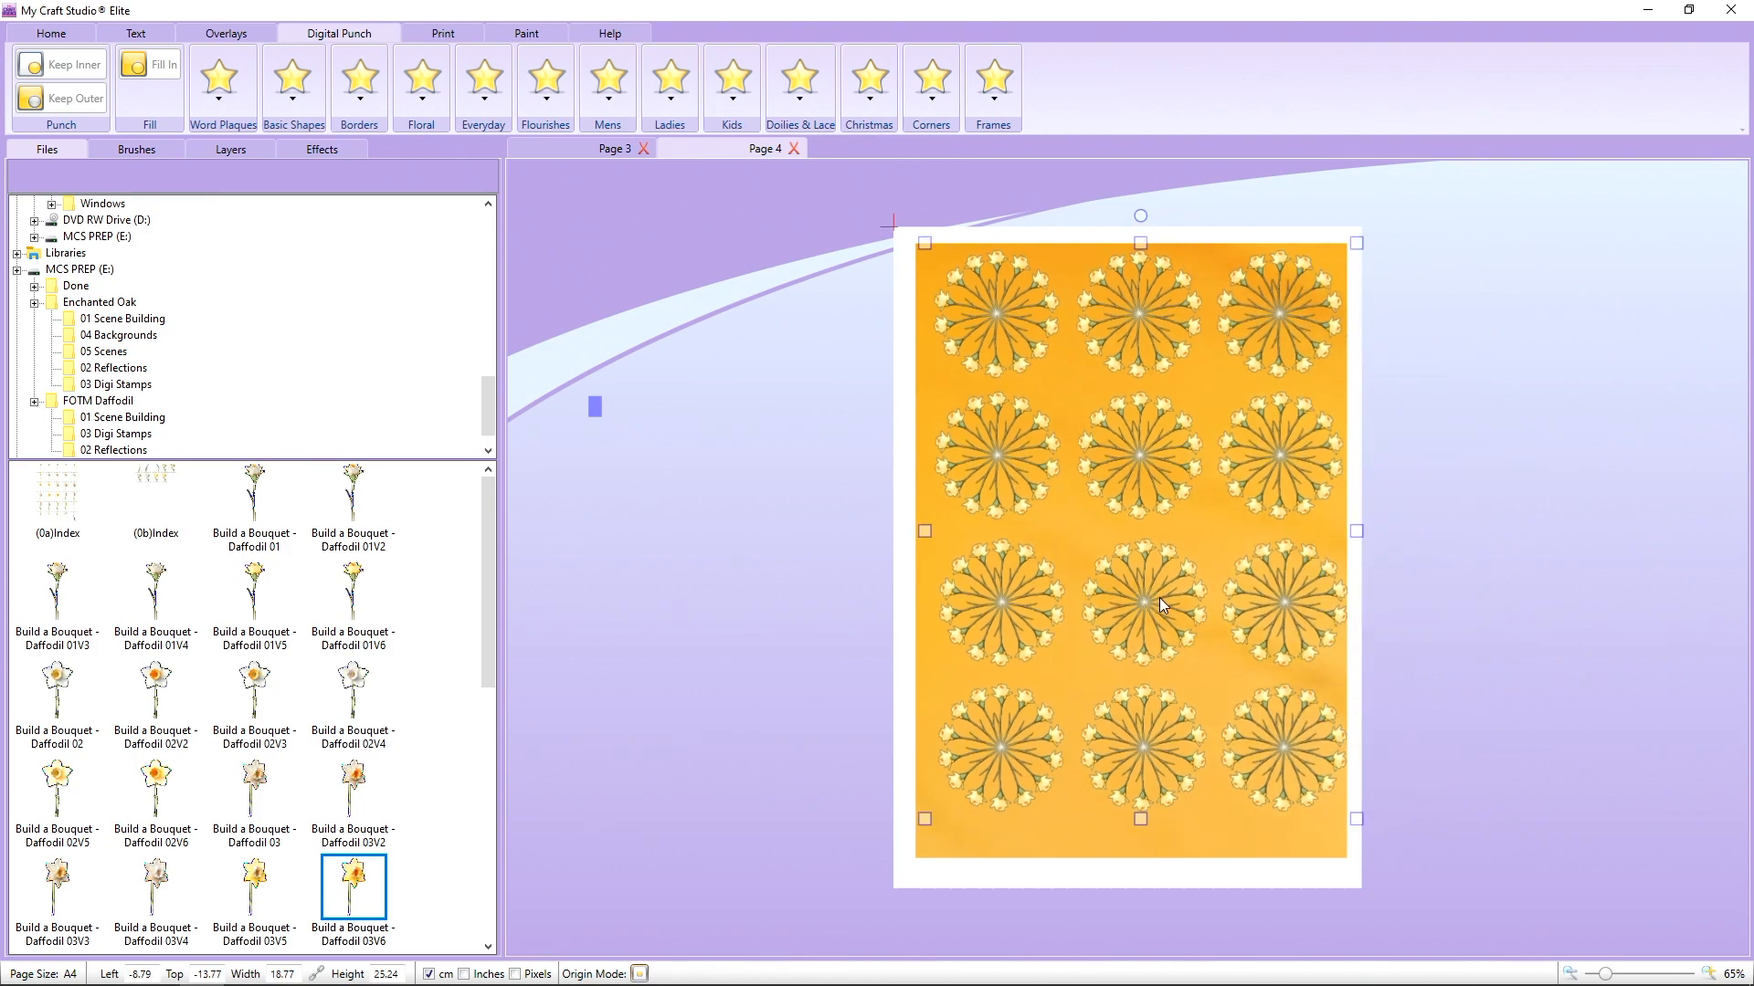
left_click_drag(1133, 832, 1132, 847)
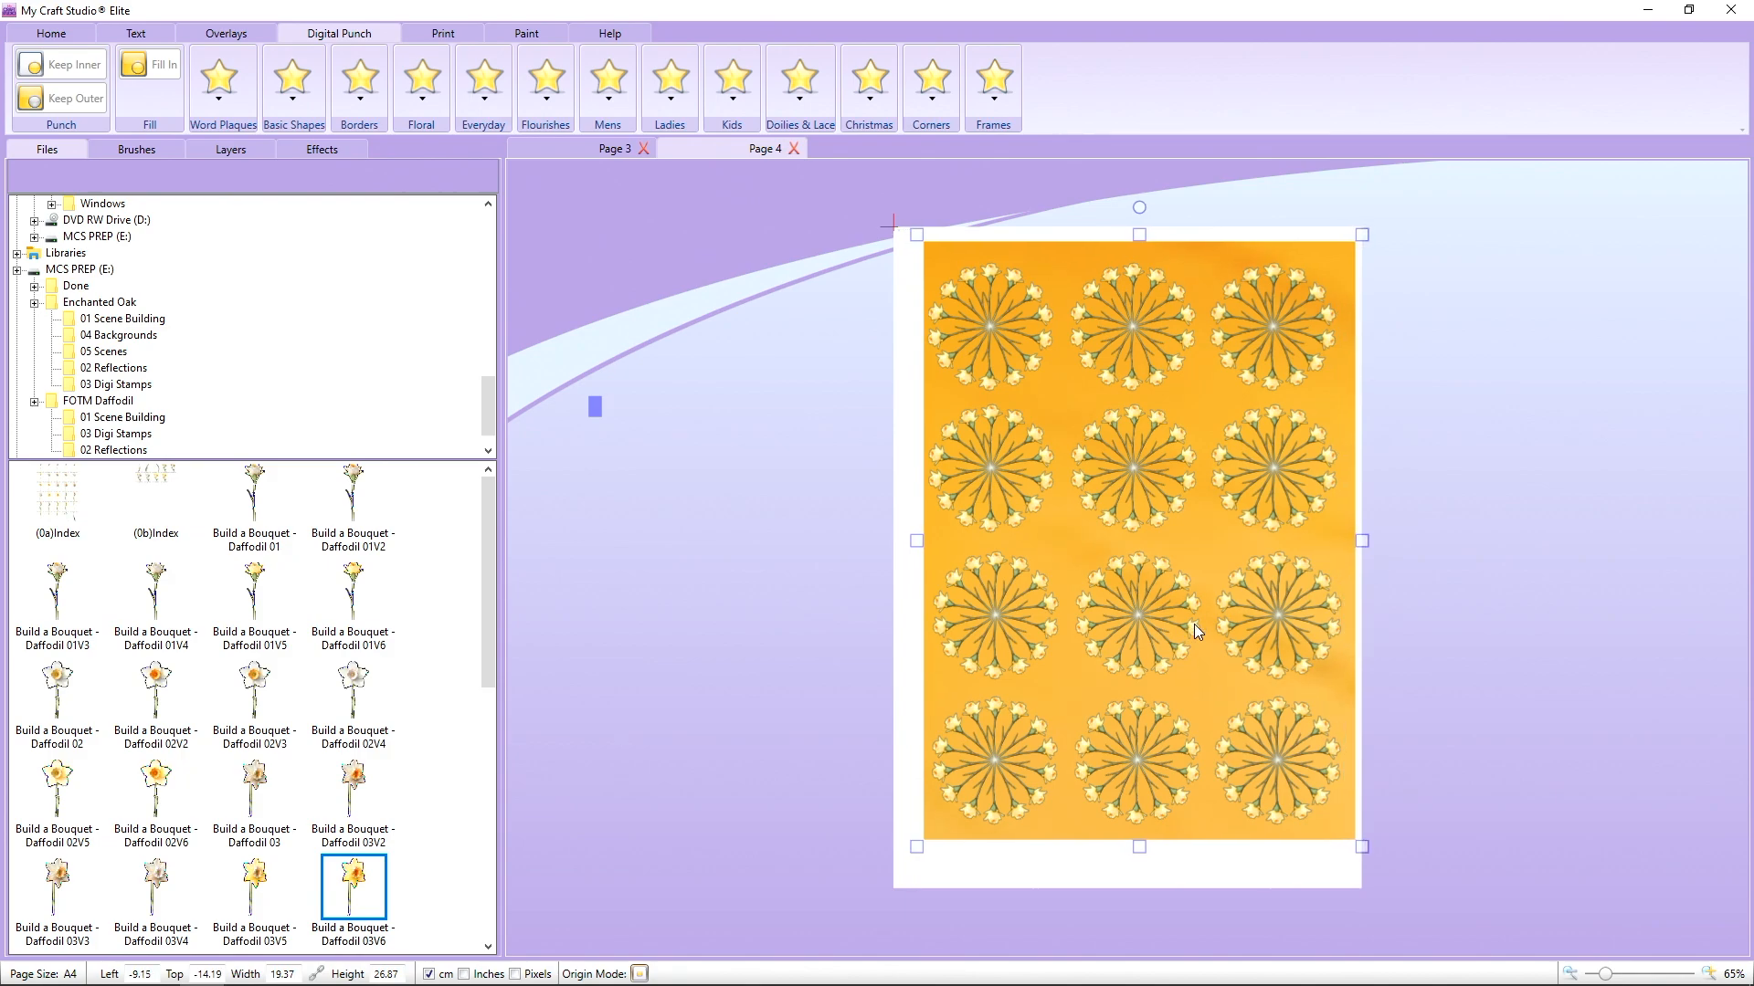
Move the wreath grid aside, duplicate the orange panel with the copy offset, and delete the leftover rectangle punch shape.
left_click_drag(1193, 623, 1687, 639)
left_click(1218, 517)
right_click(1240, 508)
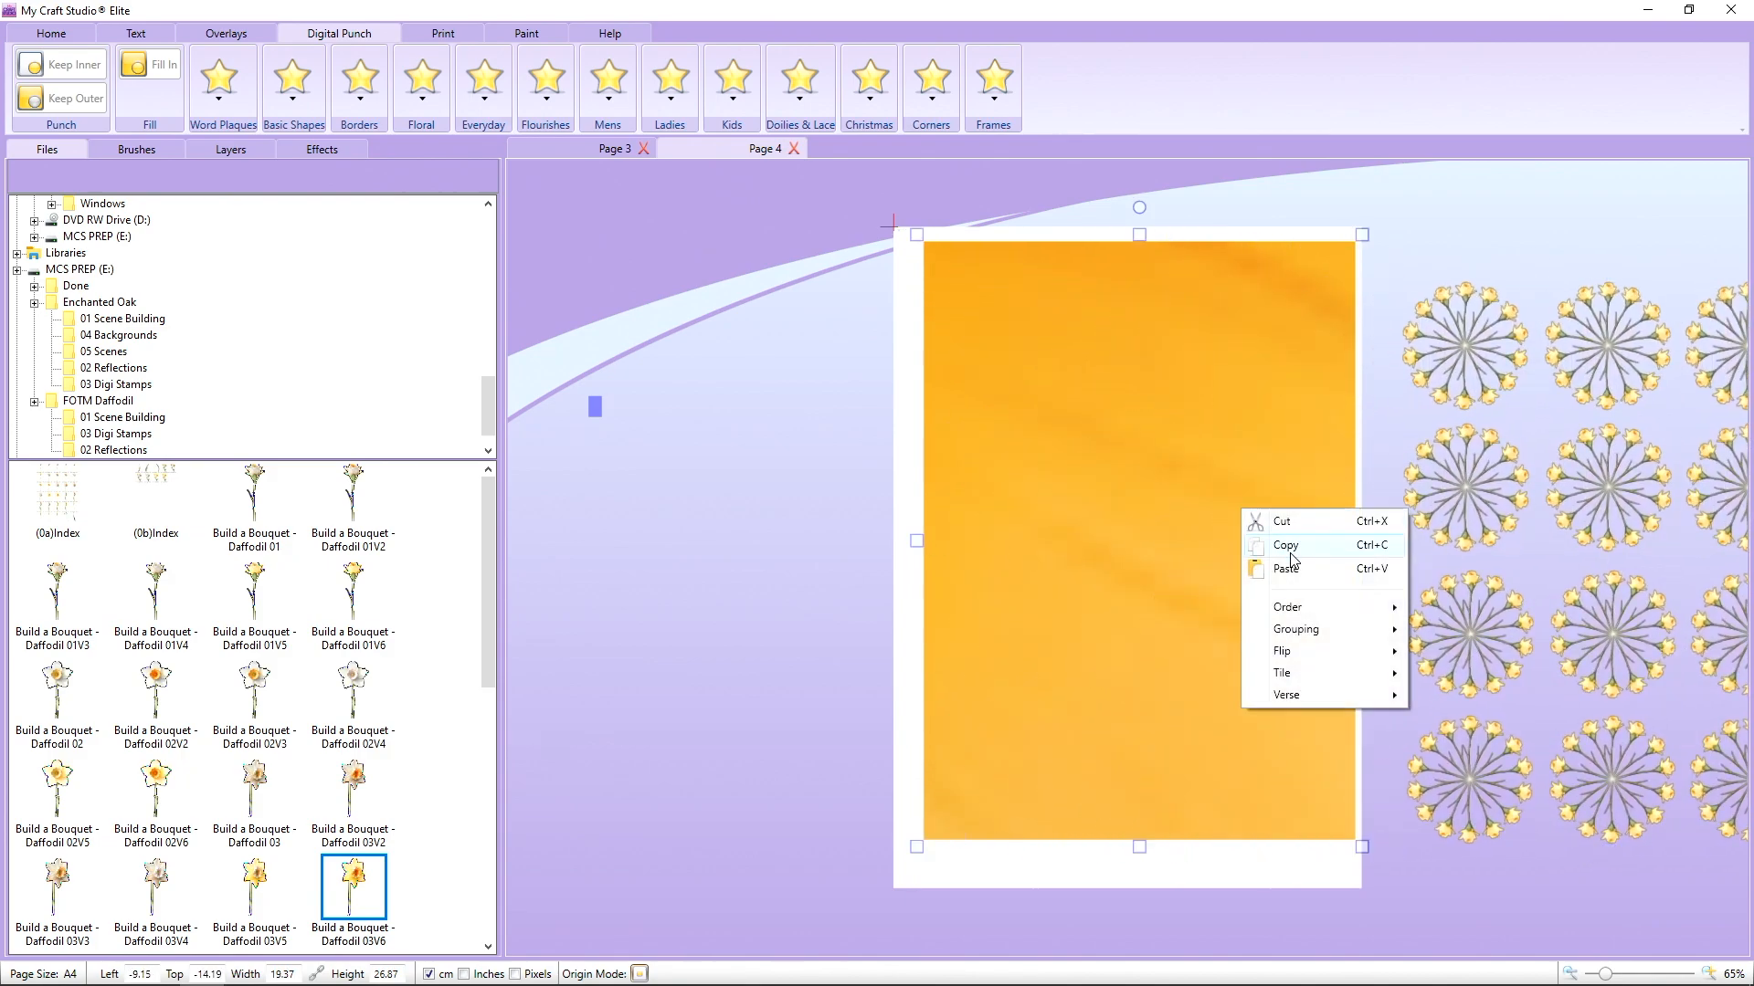
left_click(1289, 548)
right_click(1251, 516)
left_click(1277, 563)
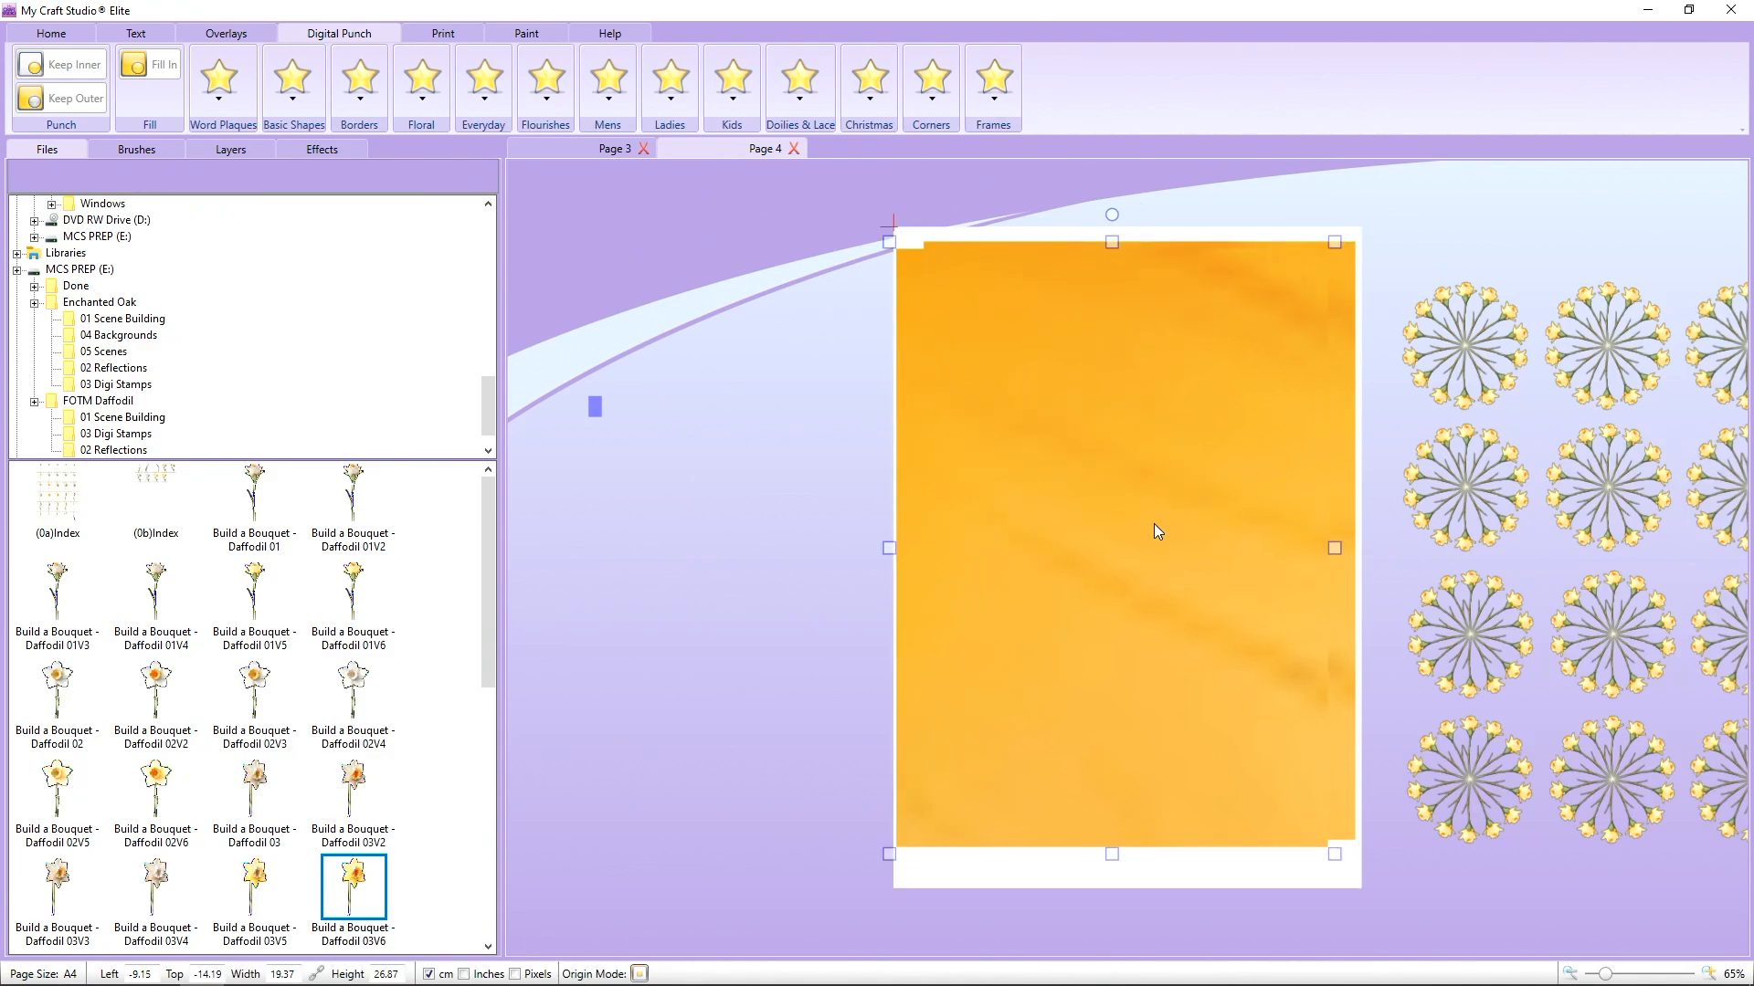
left_click_drag(1153, 523, 1088, 535)
left_click_drag(617, 397, 702, 376)
left_click(76, 42)
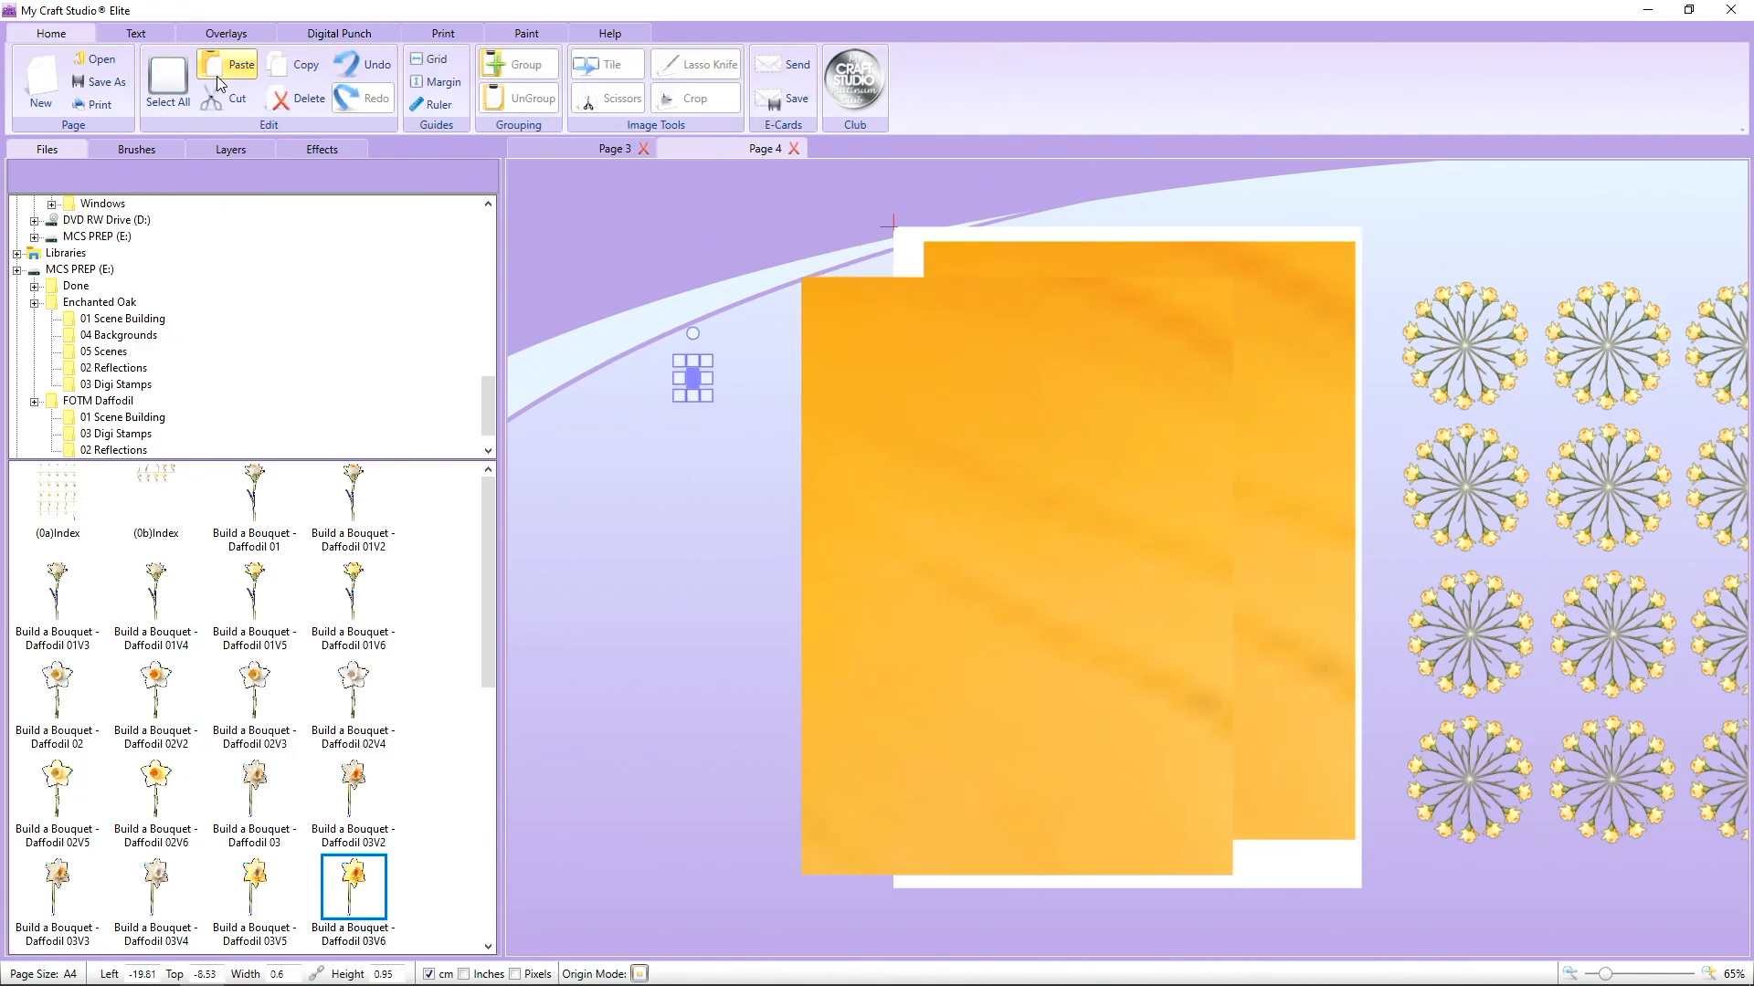
Turn the copied orange panel white by raising its brightness to 1.
left_click(1005, 380)
left_click(322, 150)
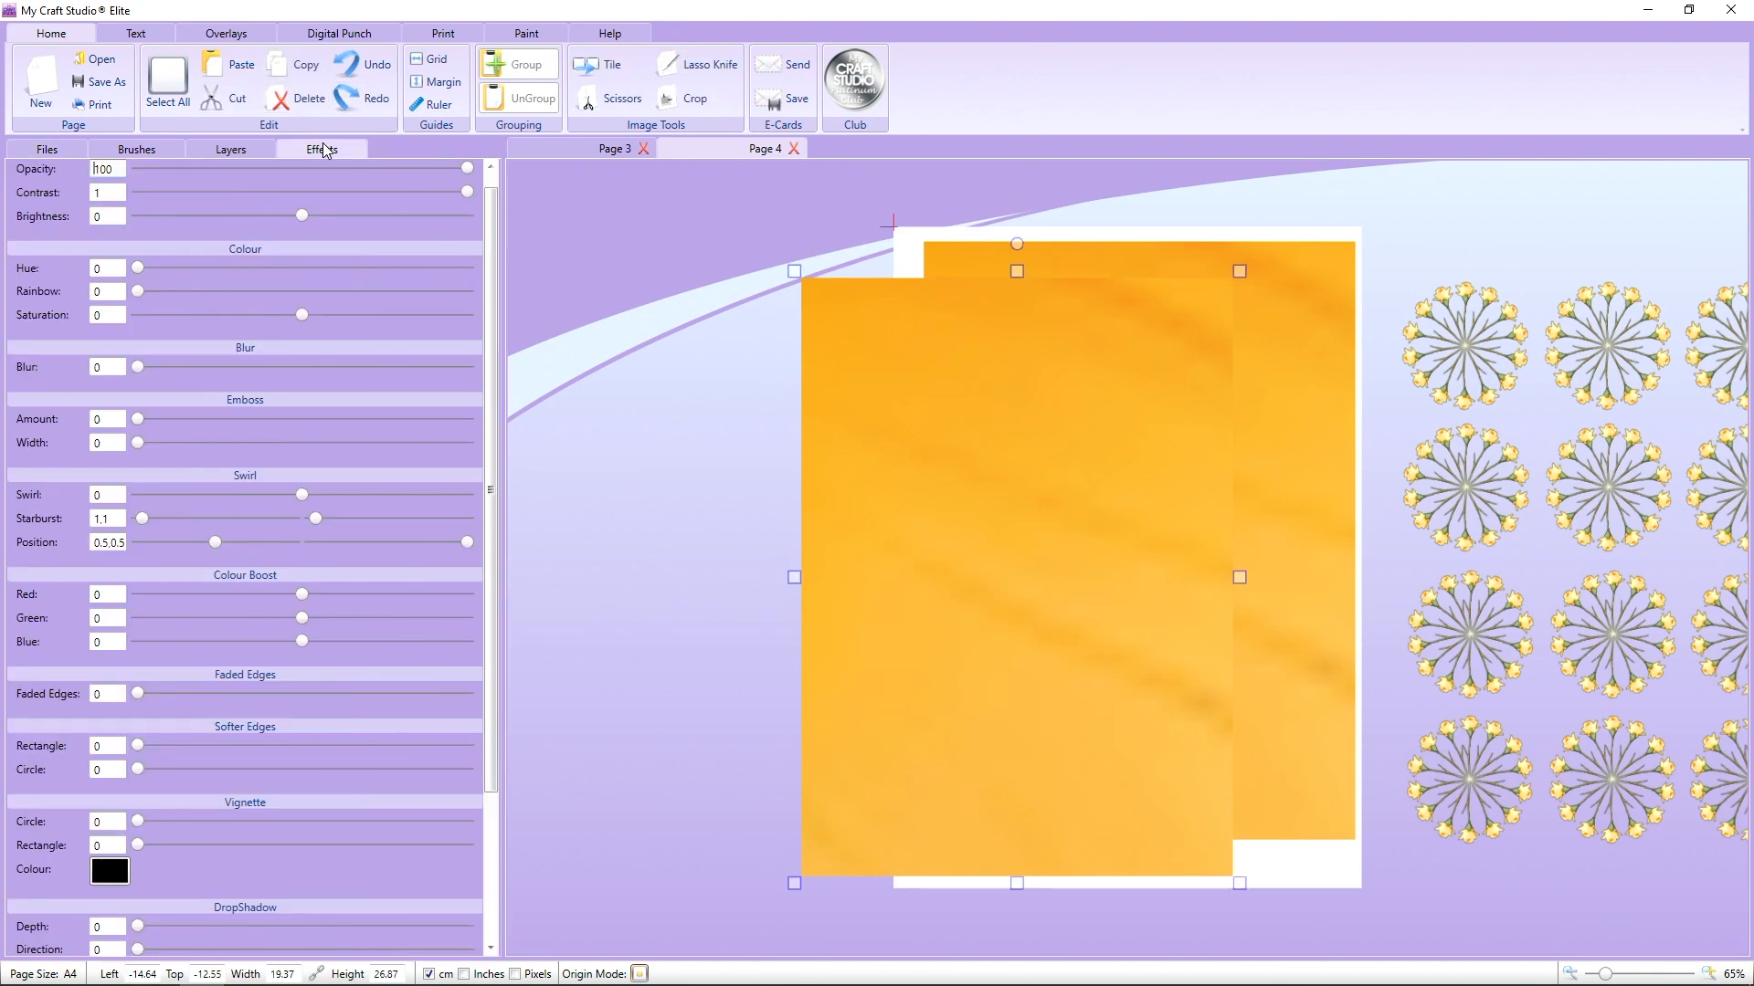
left_click_drag(301, 215, 467, 216)
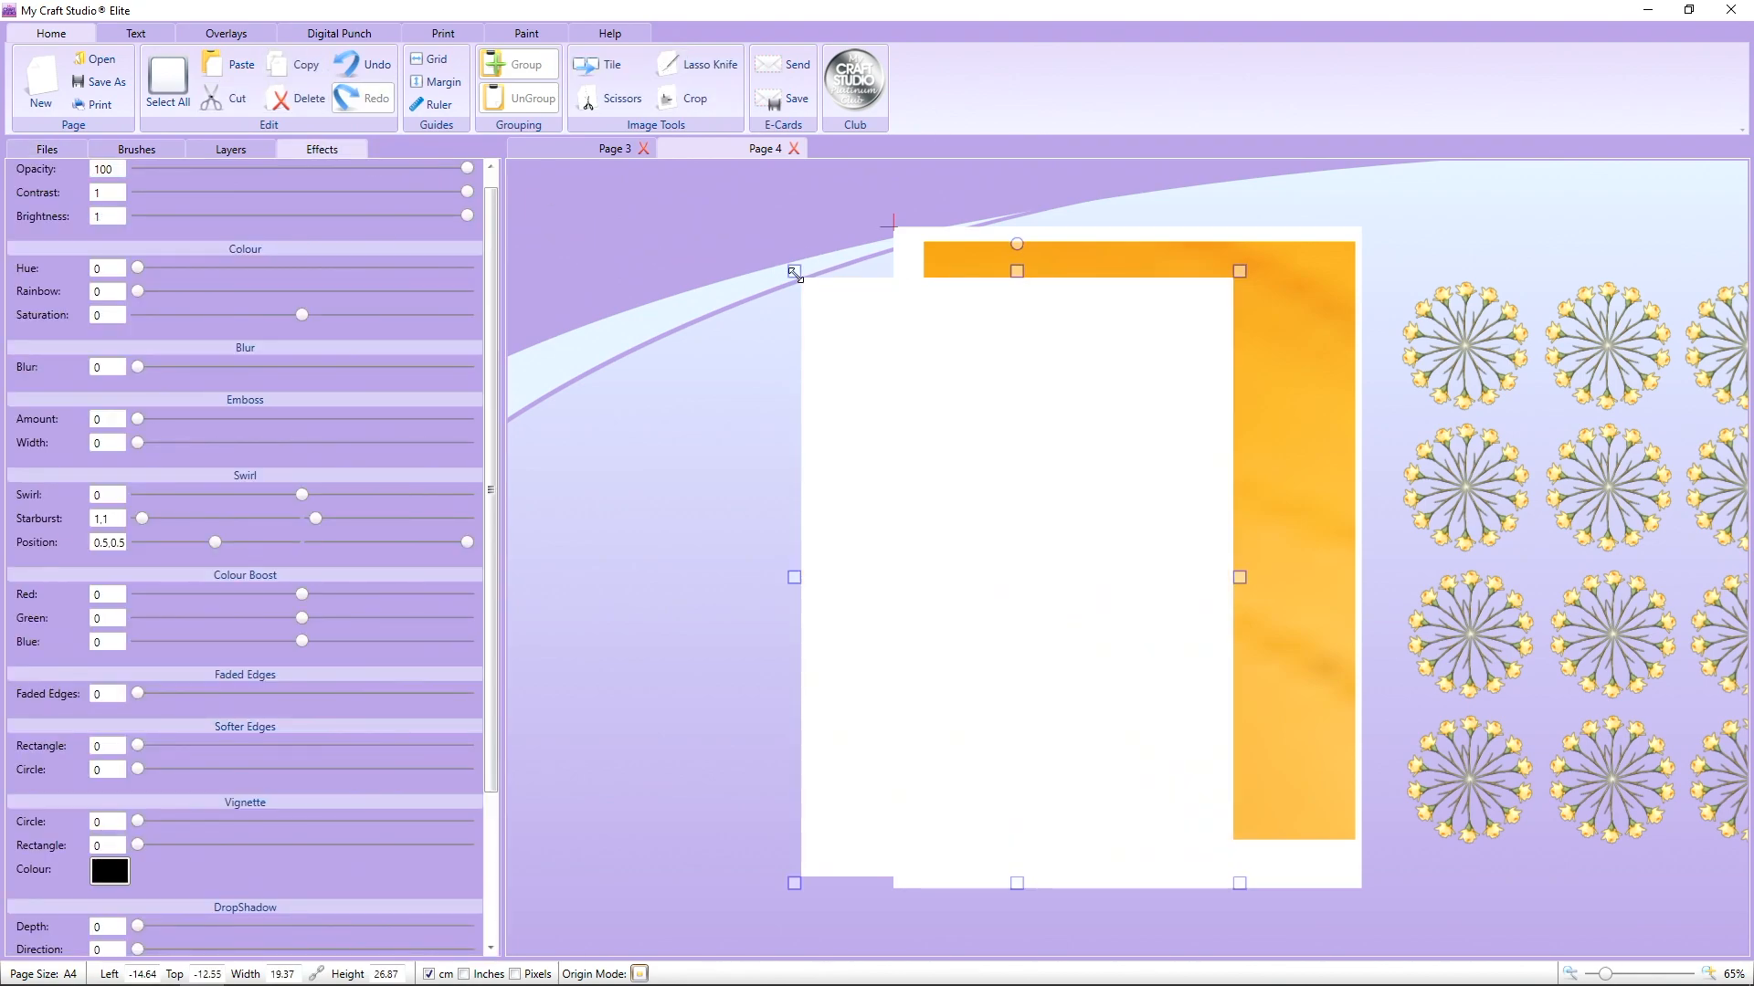
Enlarge the orange panel to about 20.05 × 27.81 cm and centre the white panel on it, leaving a thin orange border.
left_click(1247, 265)
left_click_drag(904, 228, 888, 207)
left_click_drag(943, 292, 1141, 343)
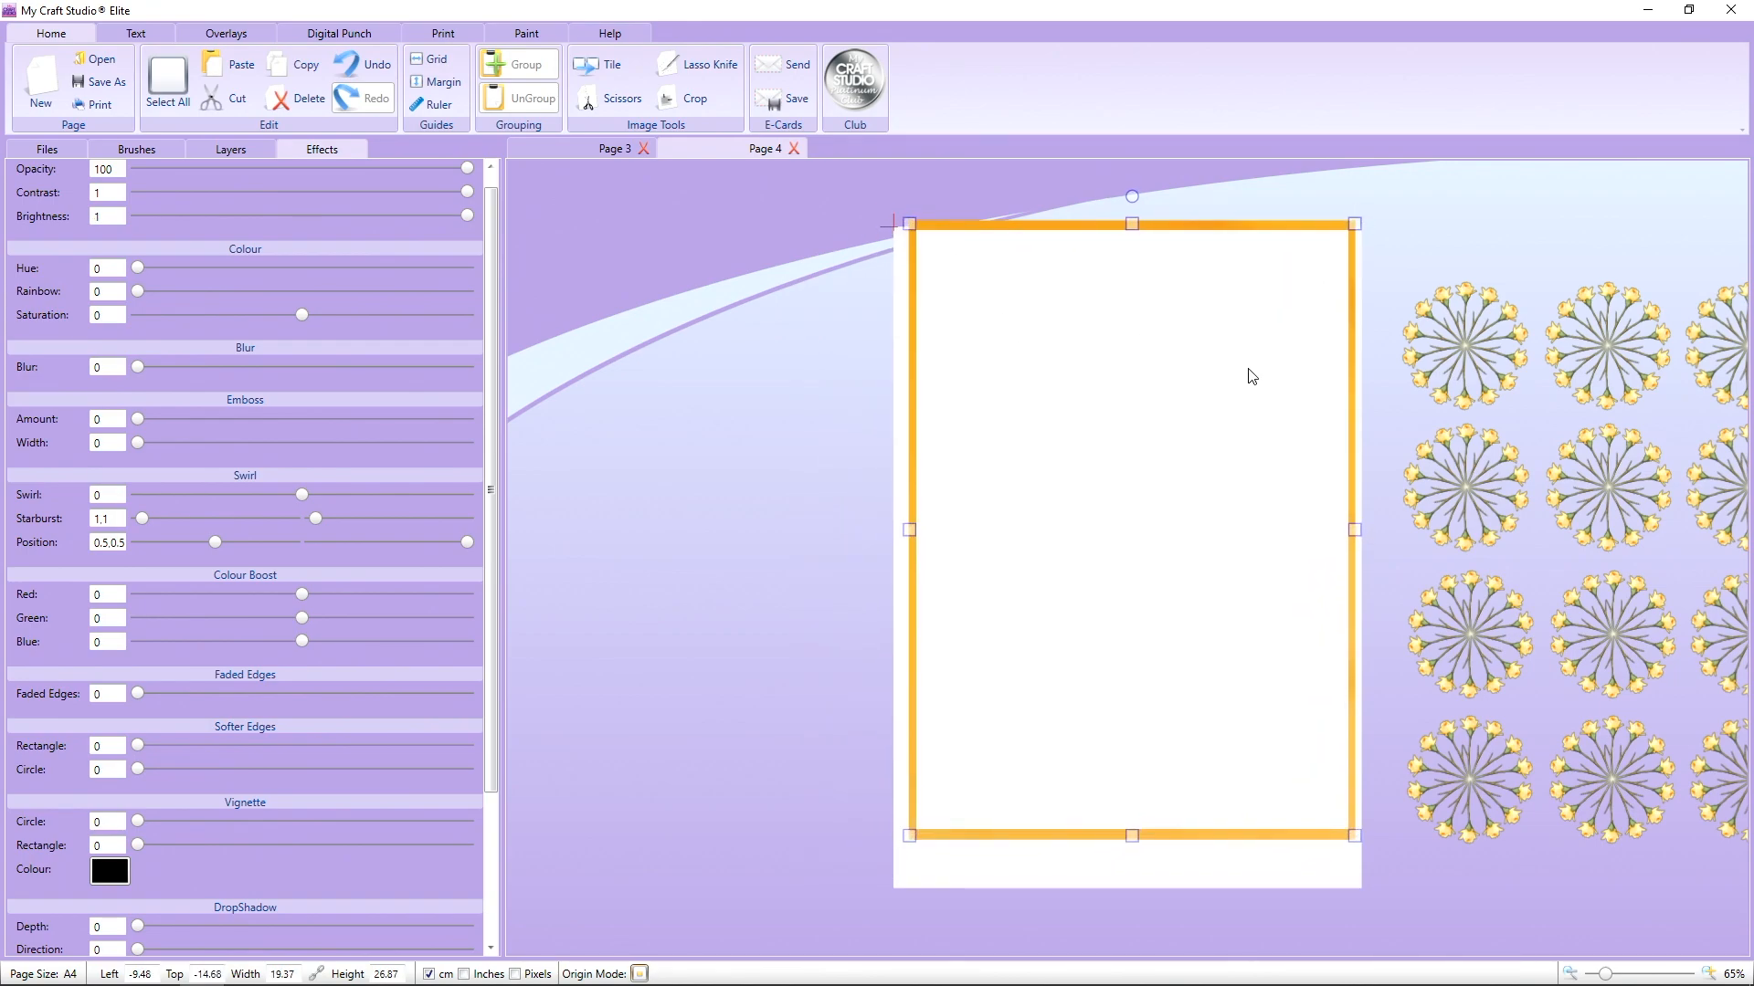
Bring the wreath grid in front of both panels and position it inside the orange border.
left_click_drag(1555, 338, 1524, 340)
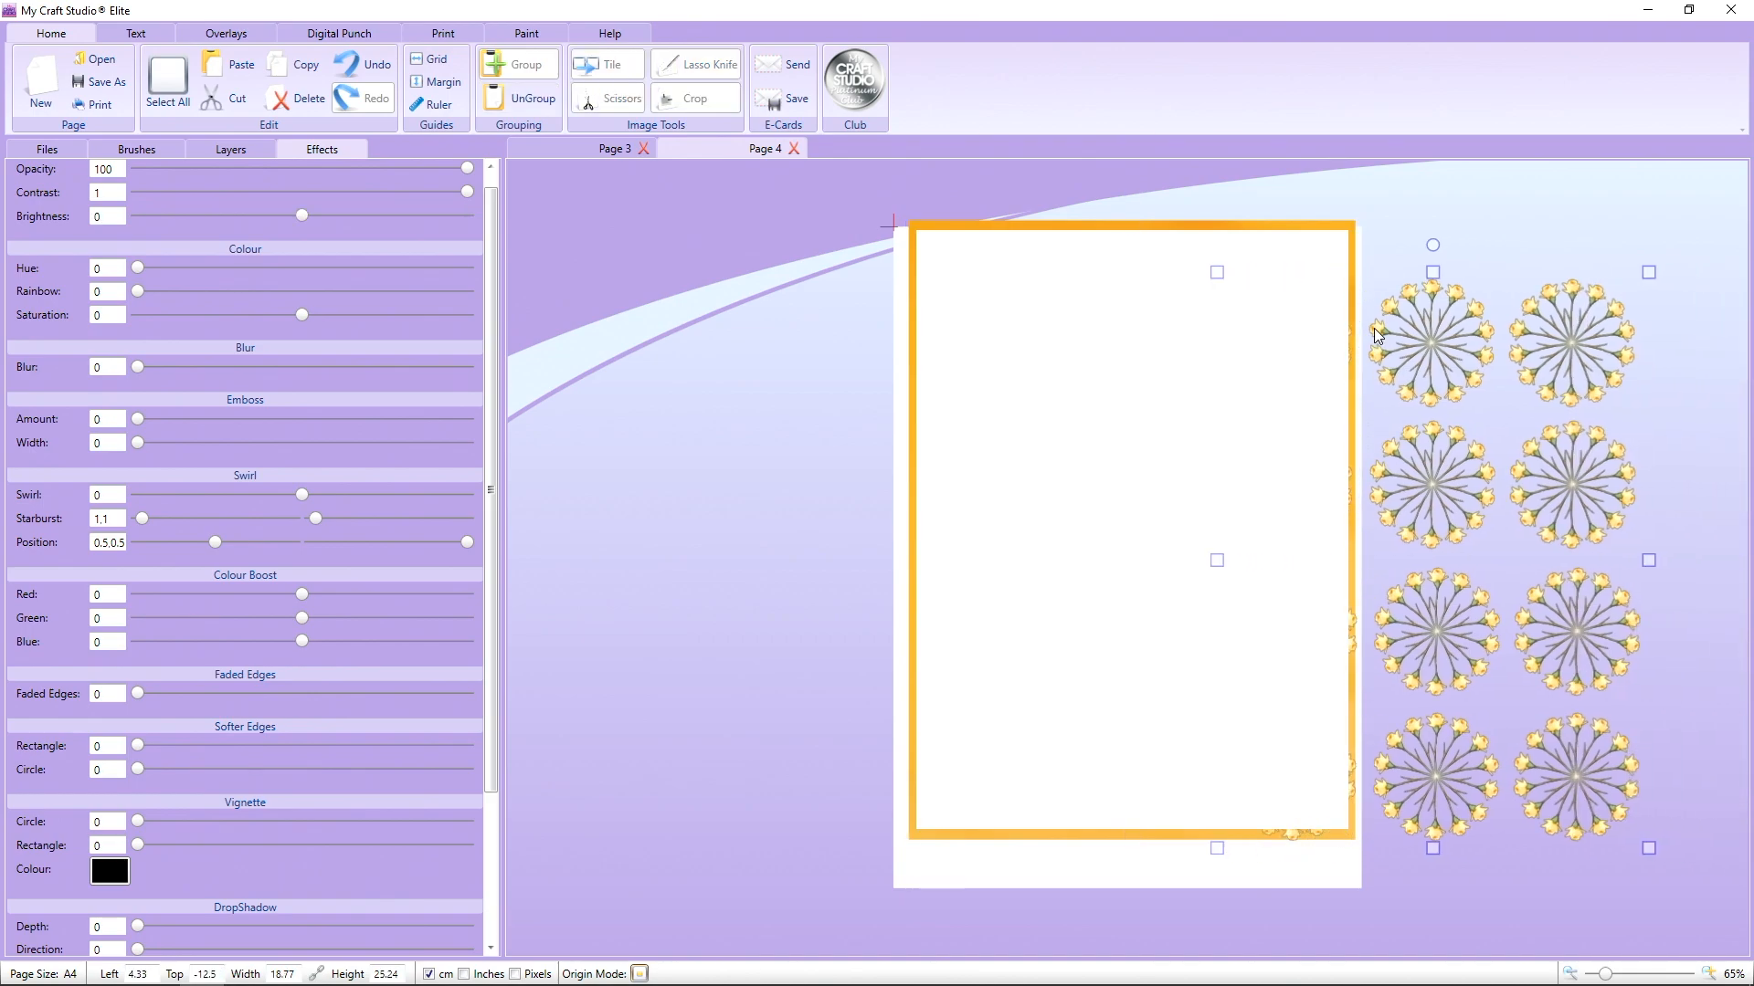
right_click(1377, 331)
mouse_move(1456, 431)
left_click(1589, 427)
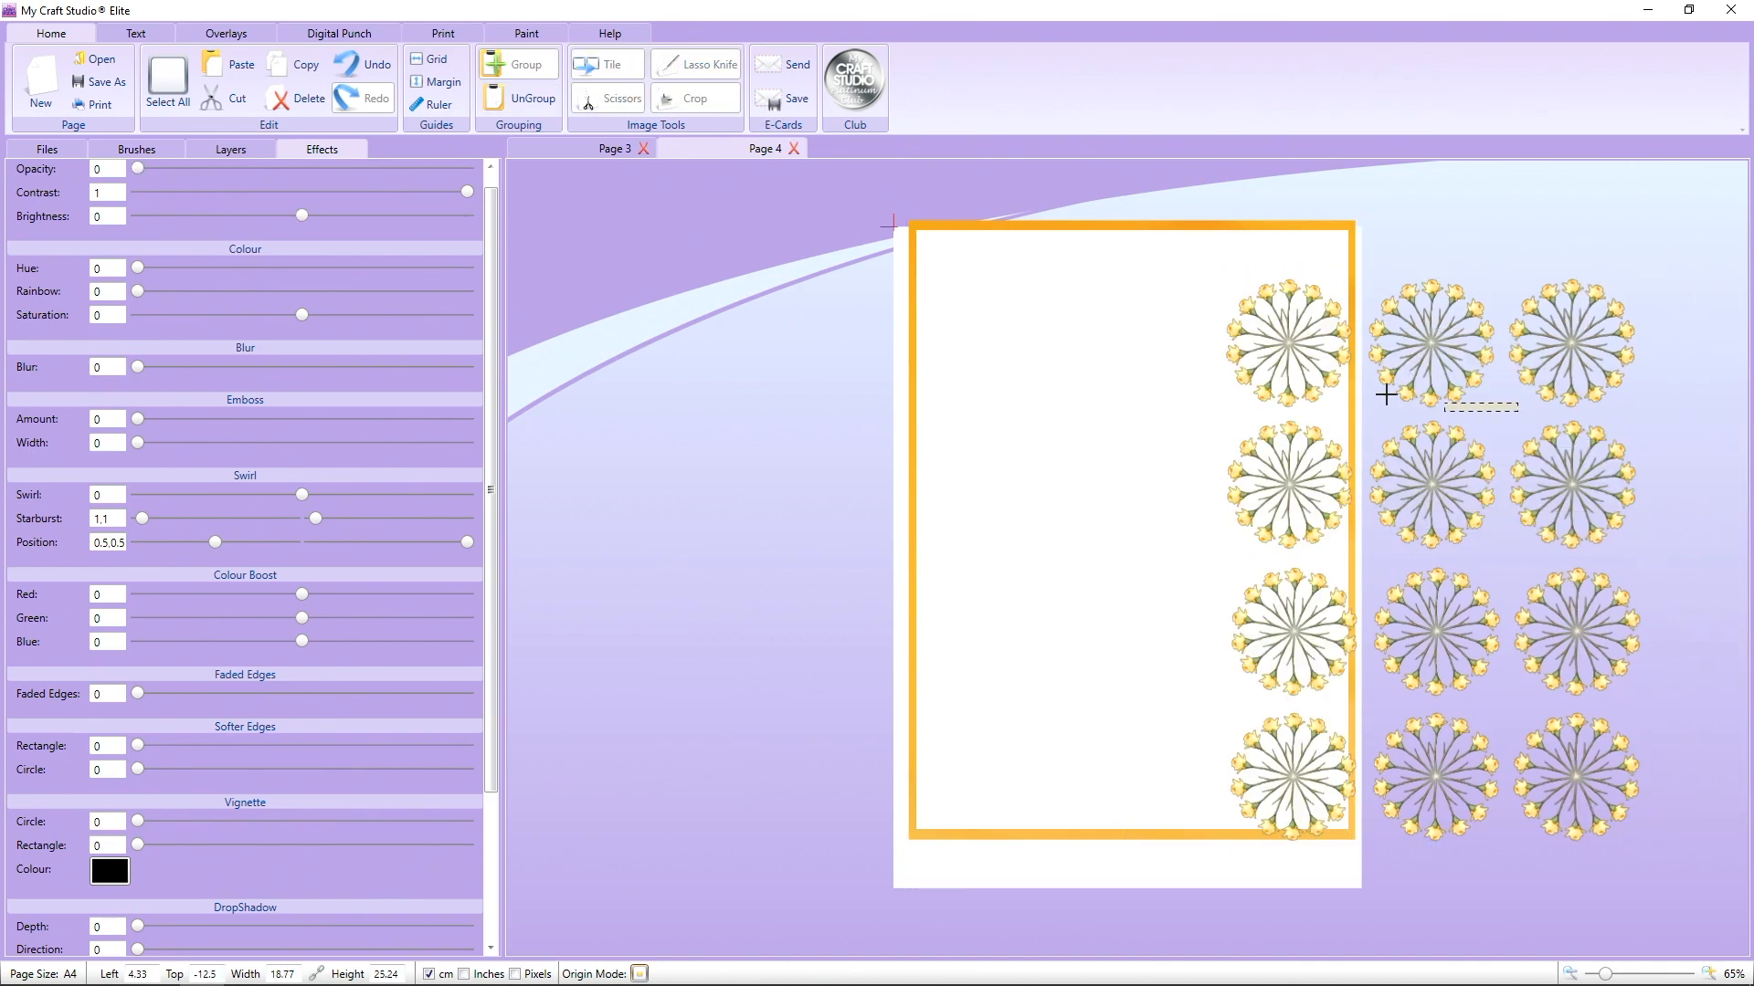
left_click_drag(1295, 352, 989, 315)
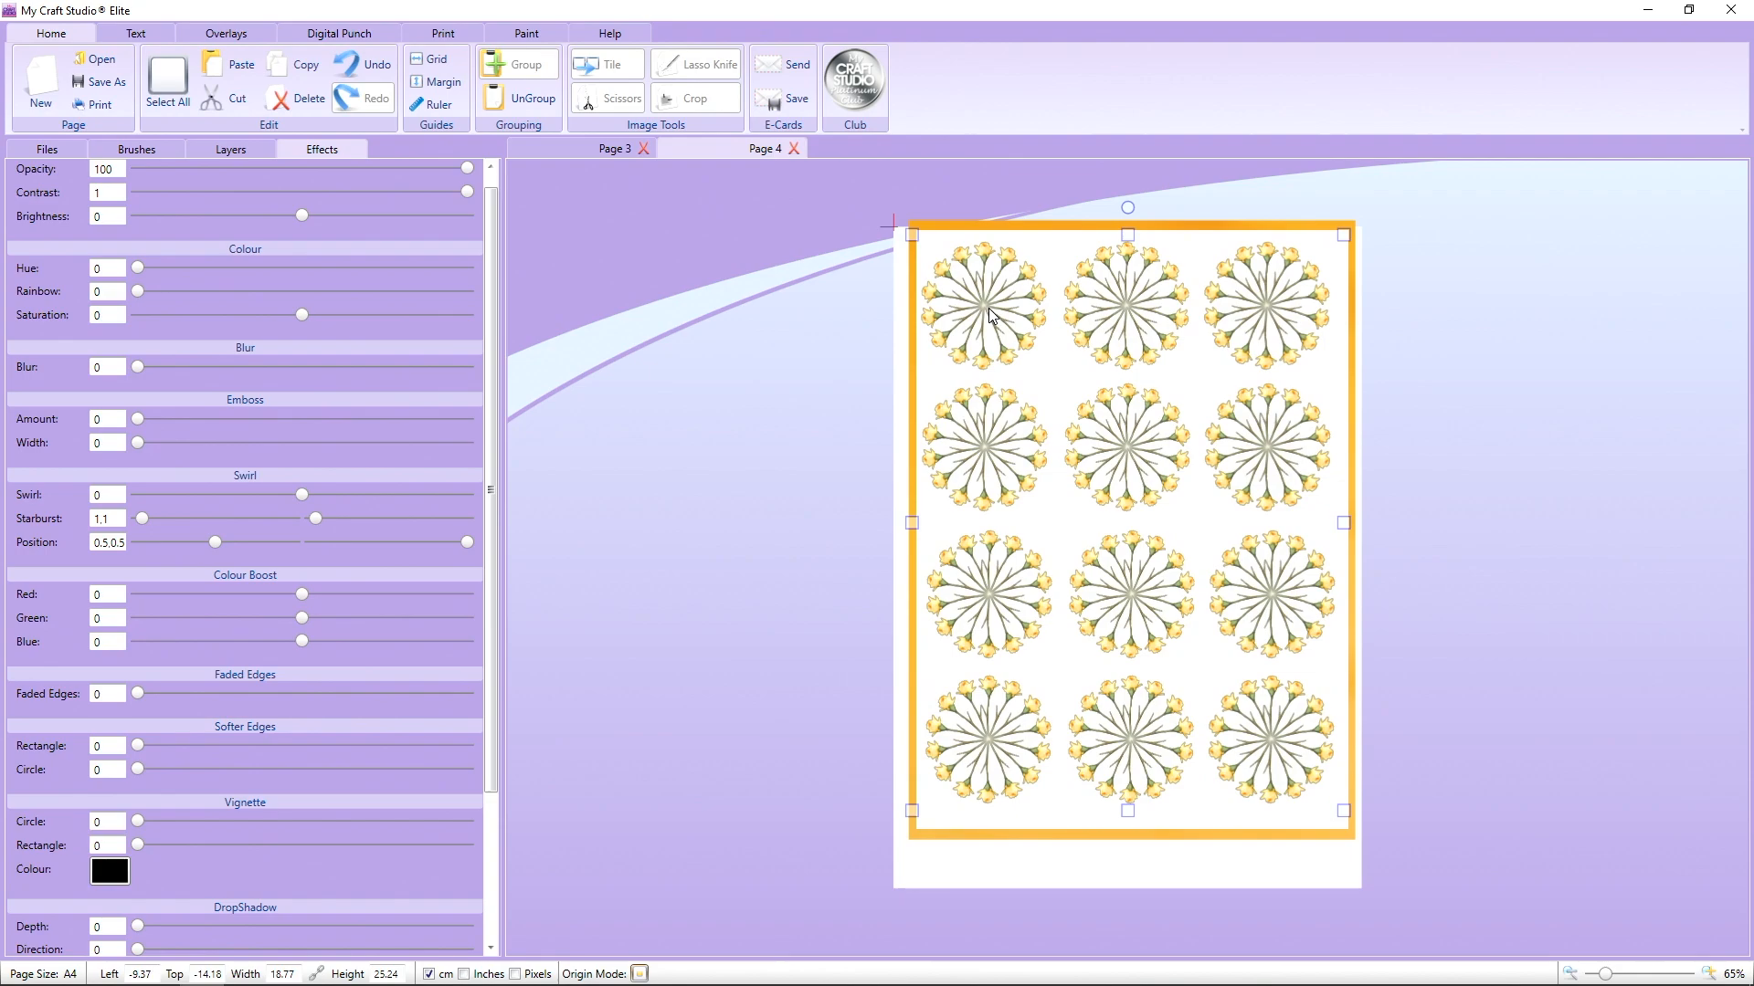
Flip the white panel vertically.
left_click(1262, 835)
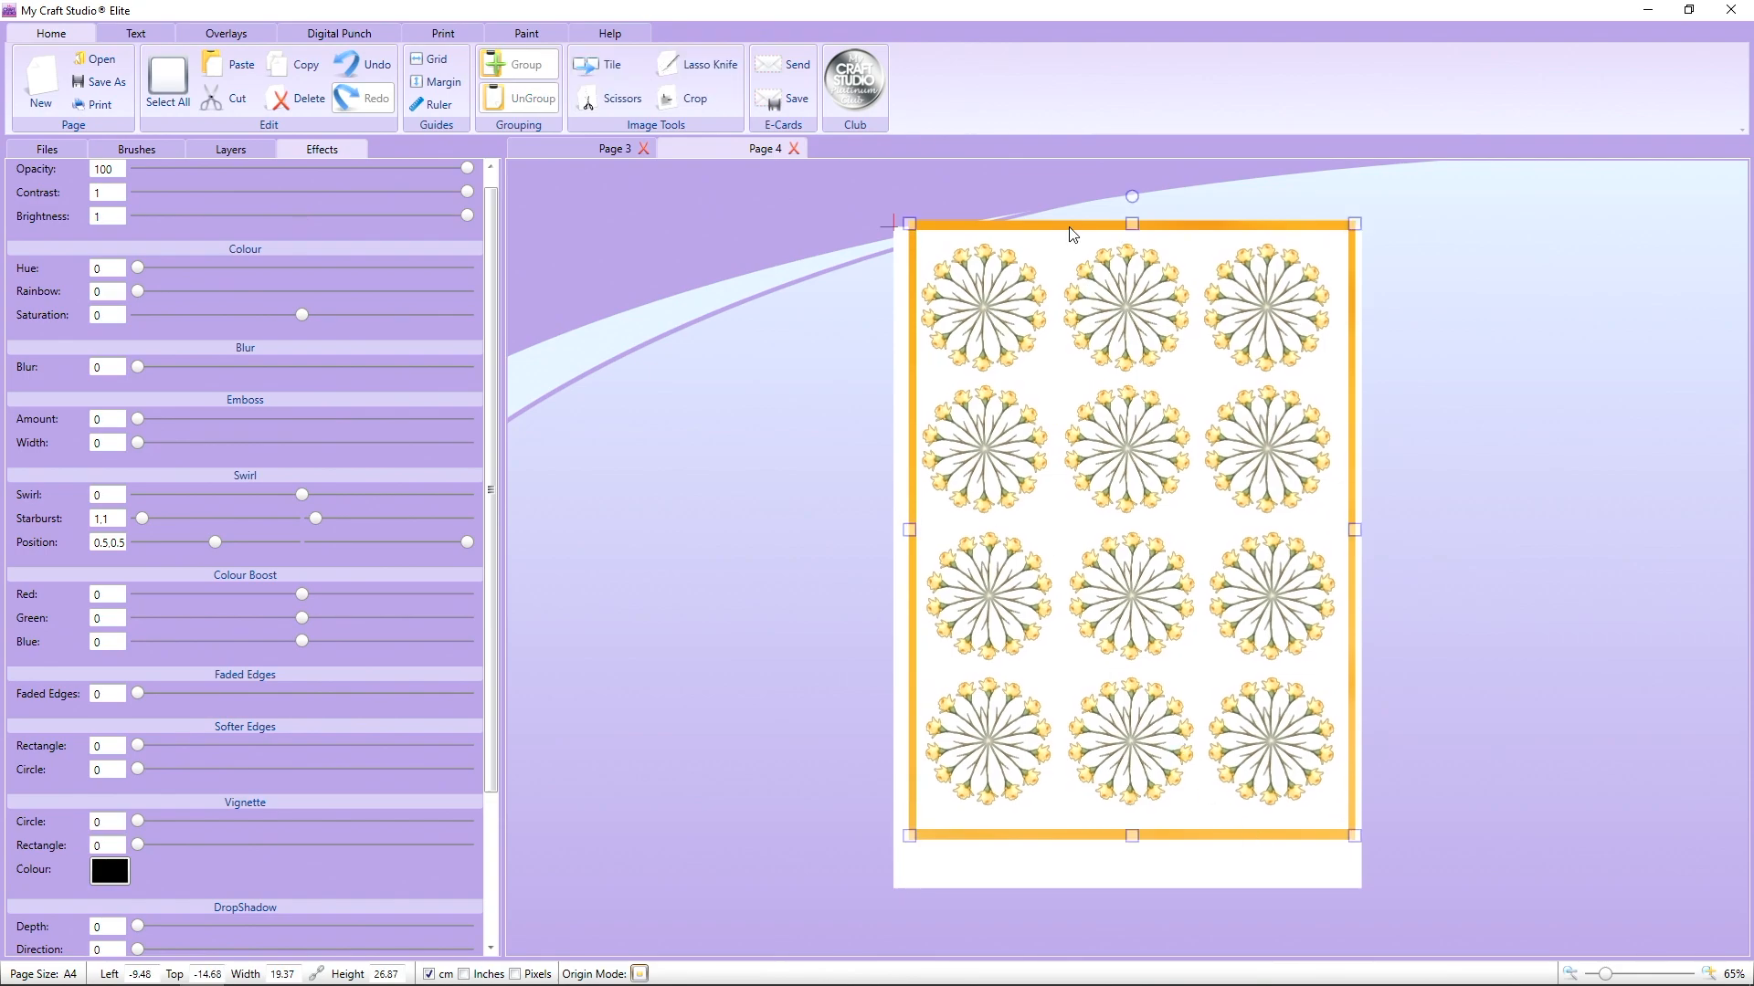
right_click(1320, 840)
mouse_move(1403, 782)
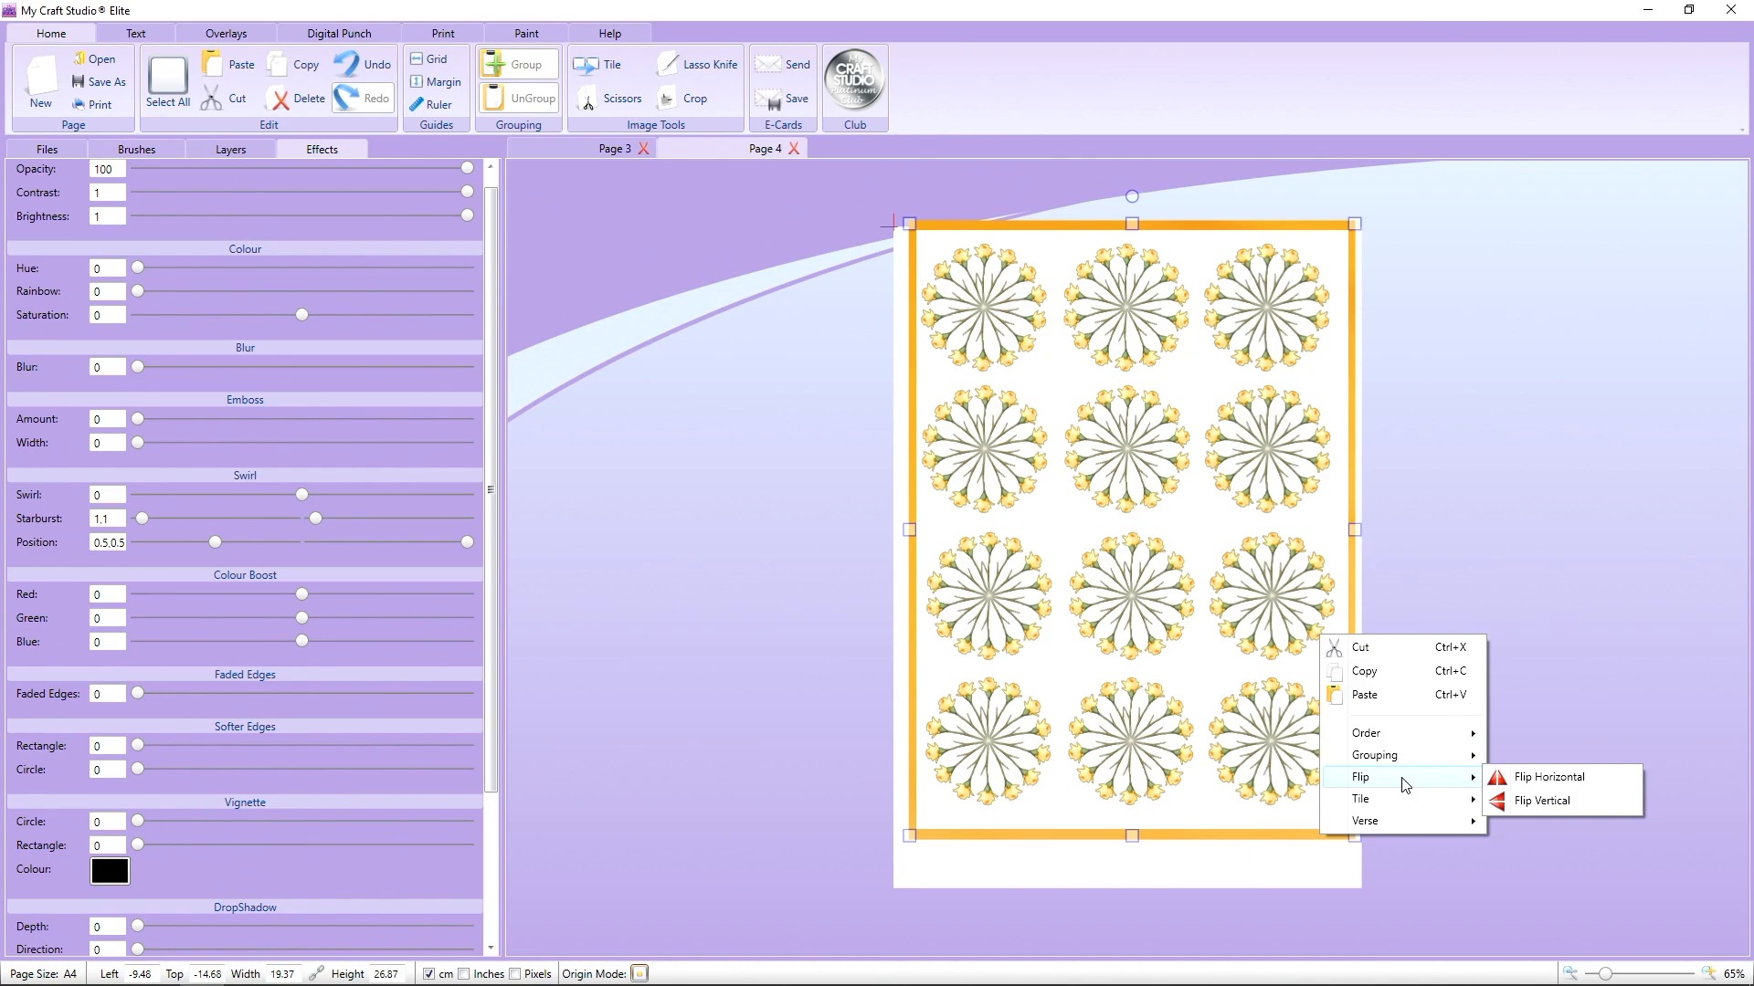
left_click(1521, 802)
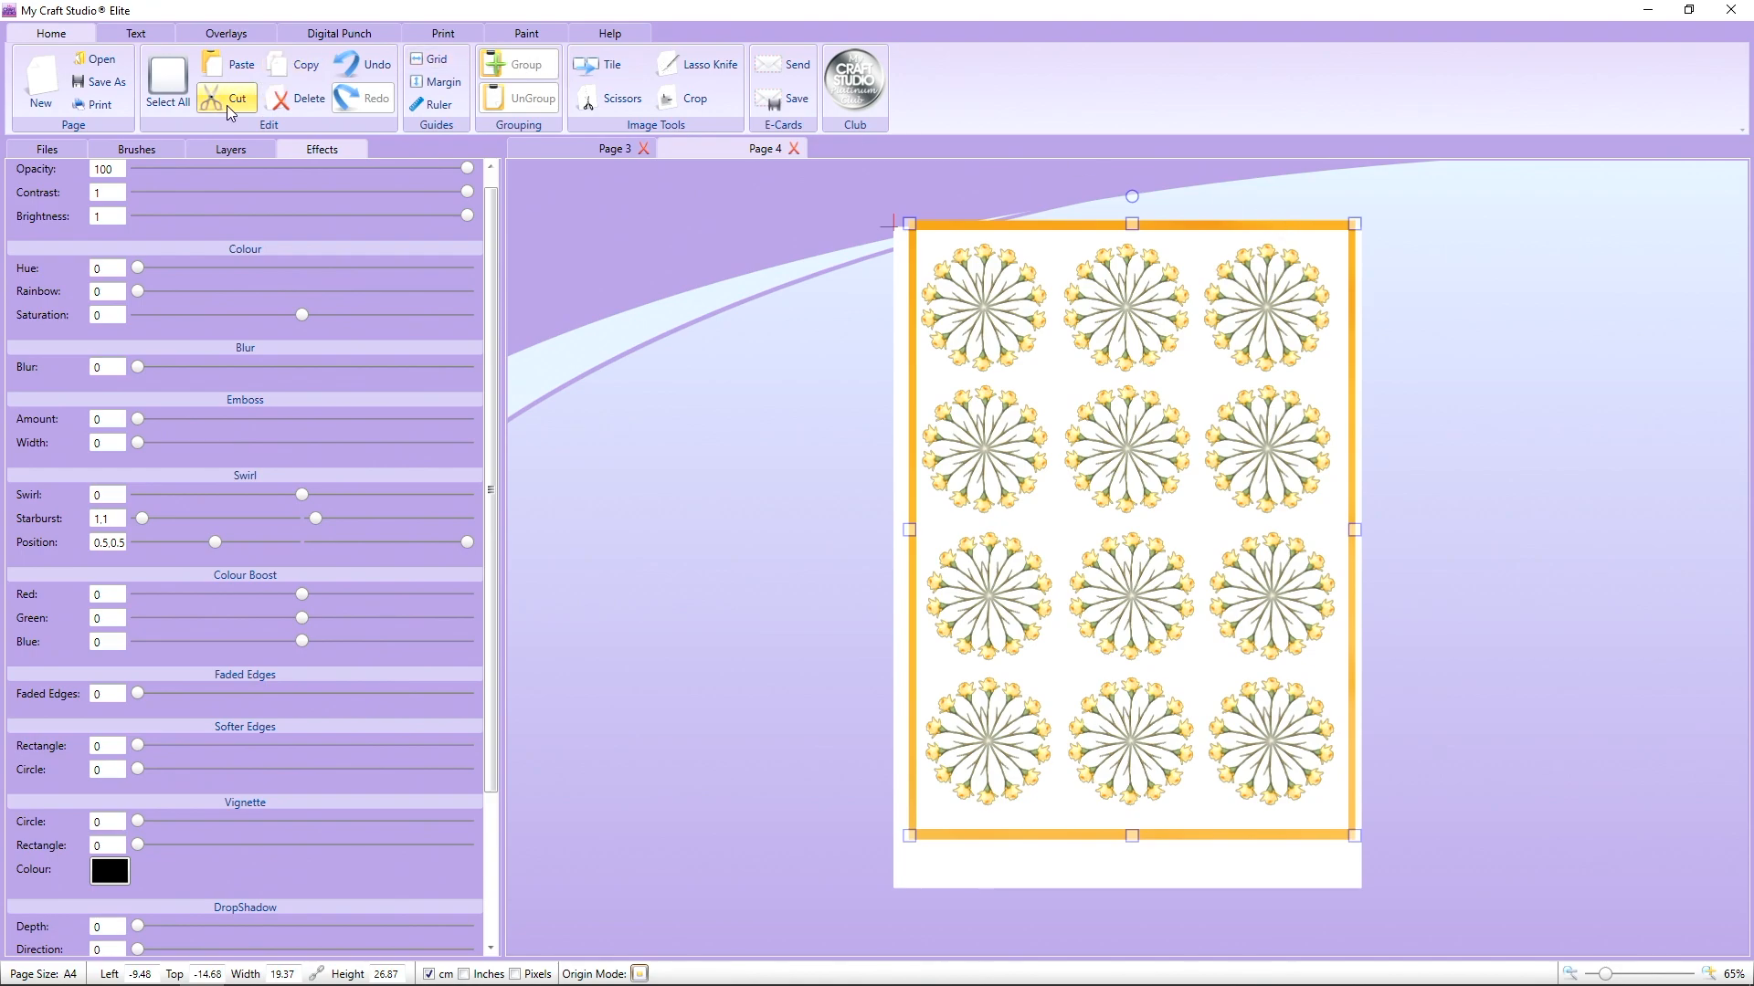
Select the orange Build a Bouquet - Daffodil 03V6 layer and flip it vertically.
left_click(230, 150)
left_click(71, 265)
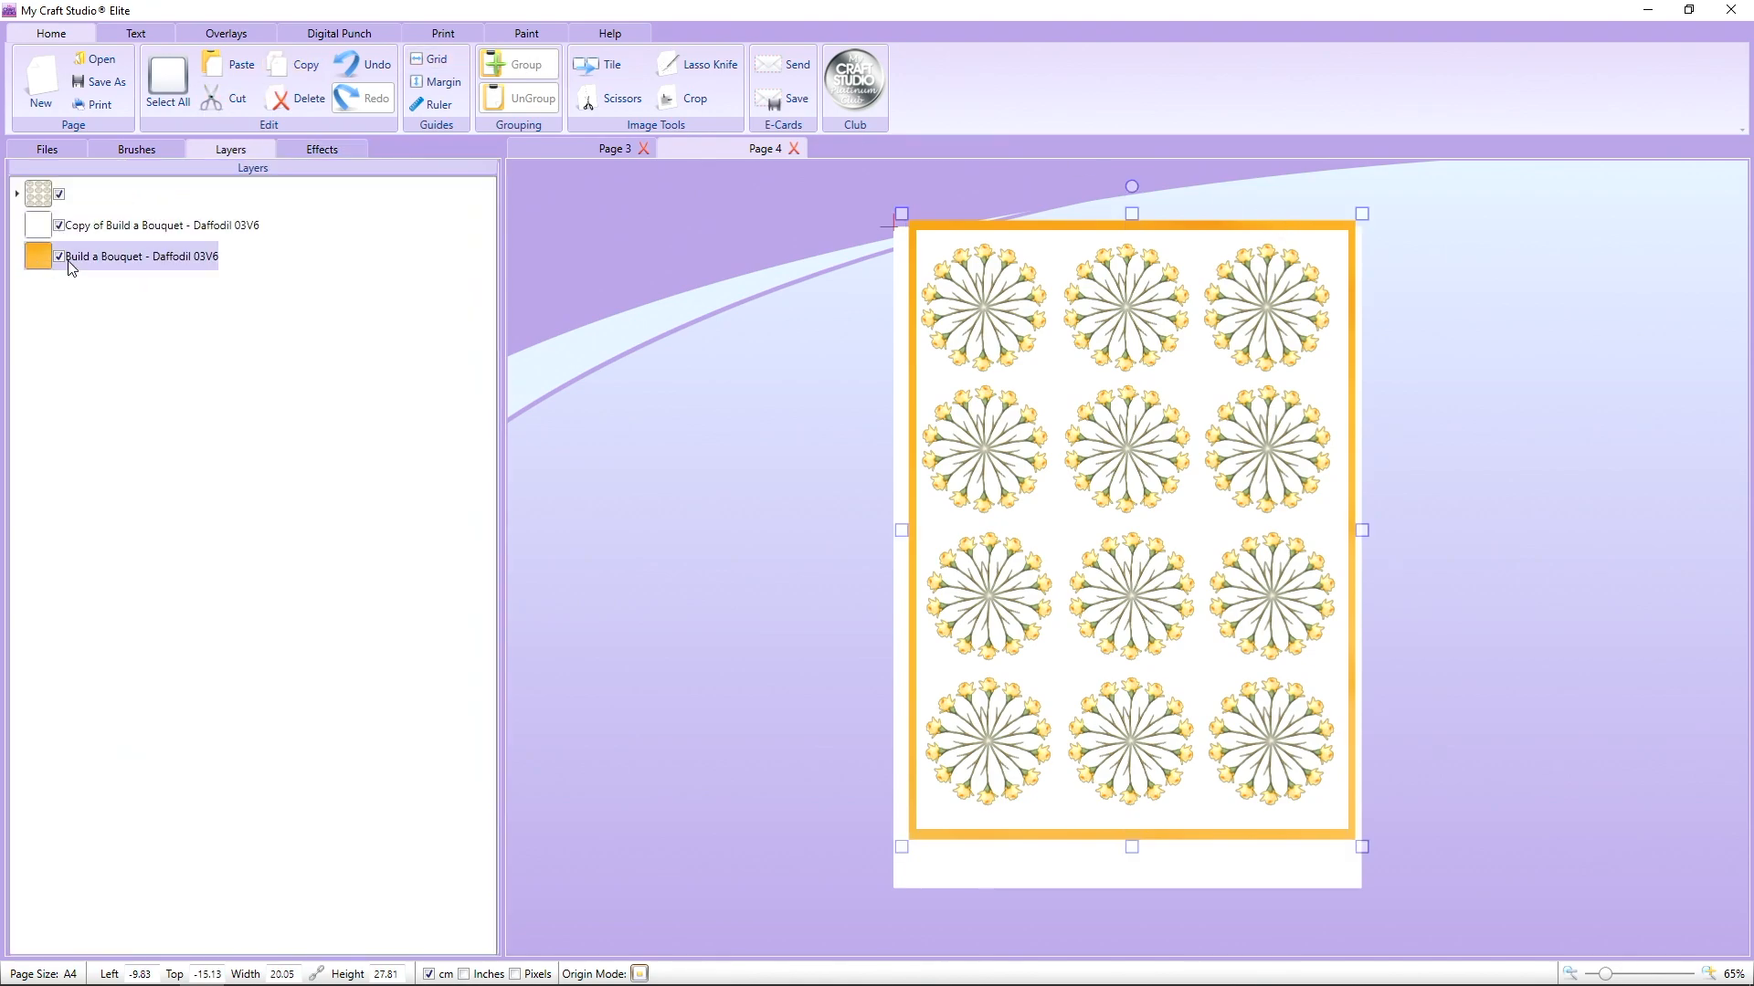
right_click(939, 232)
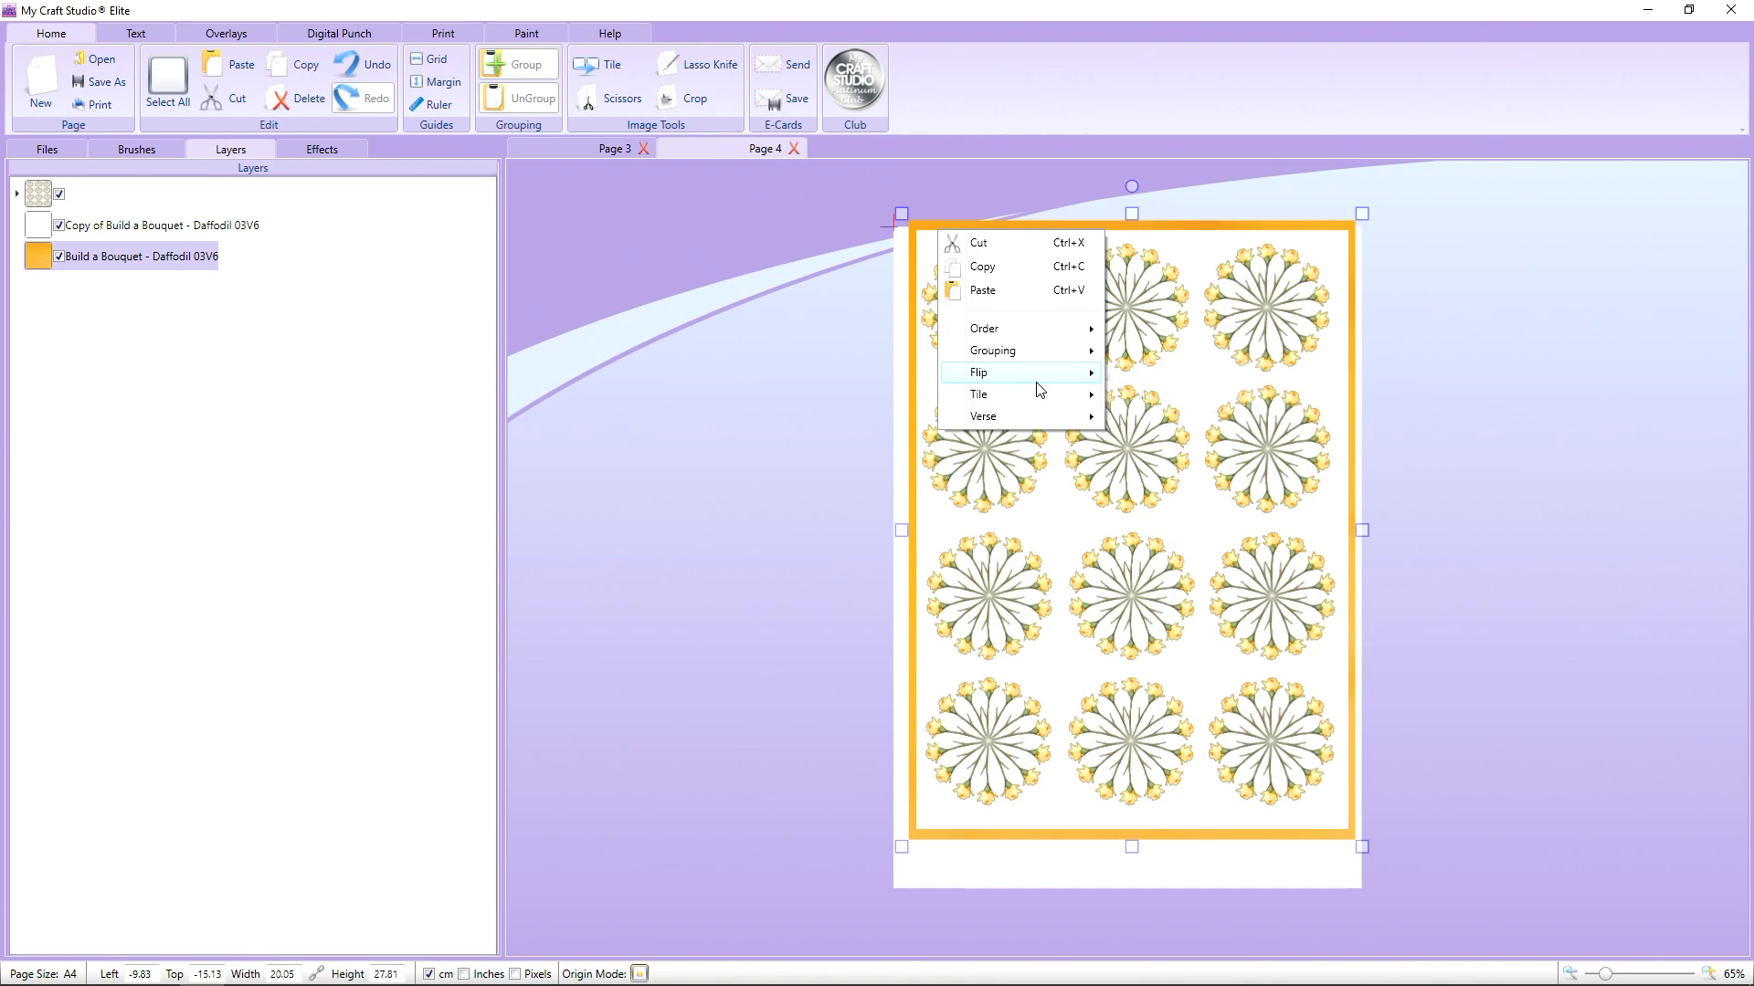
left_click(1188, 407)
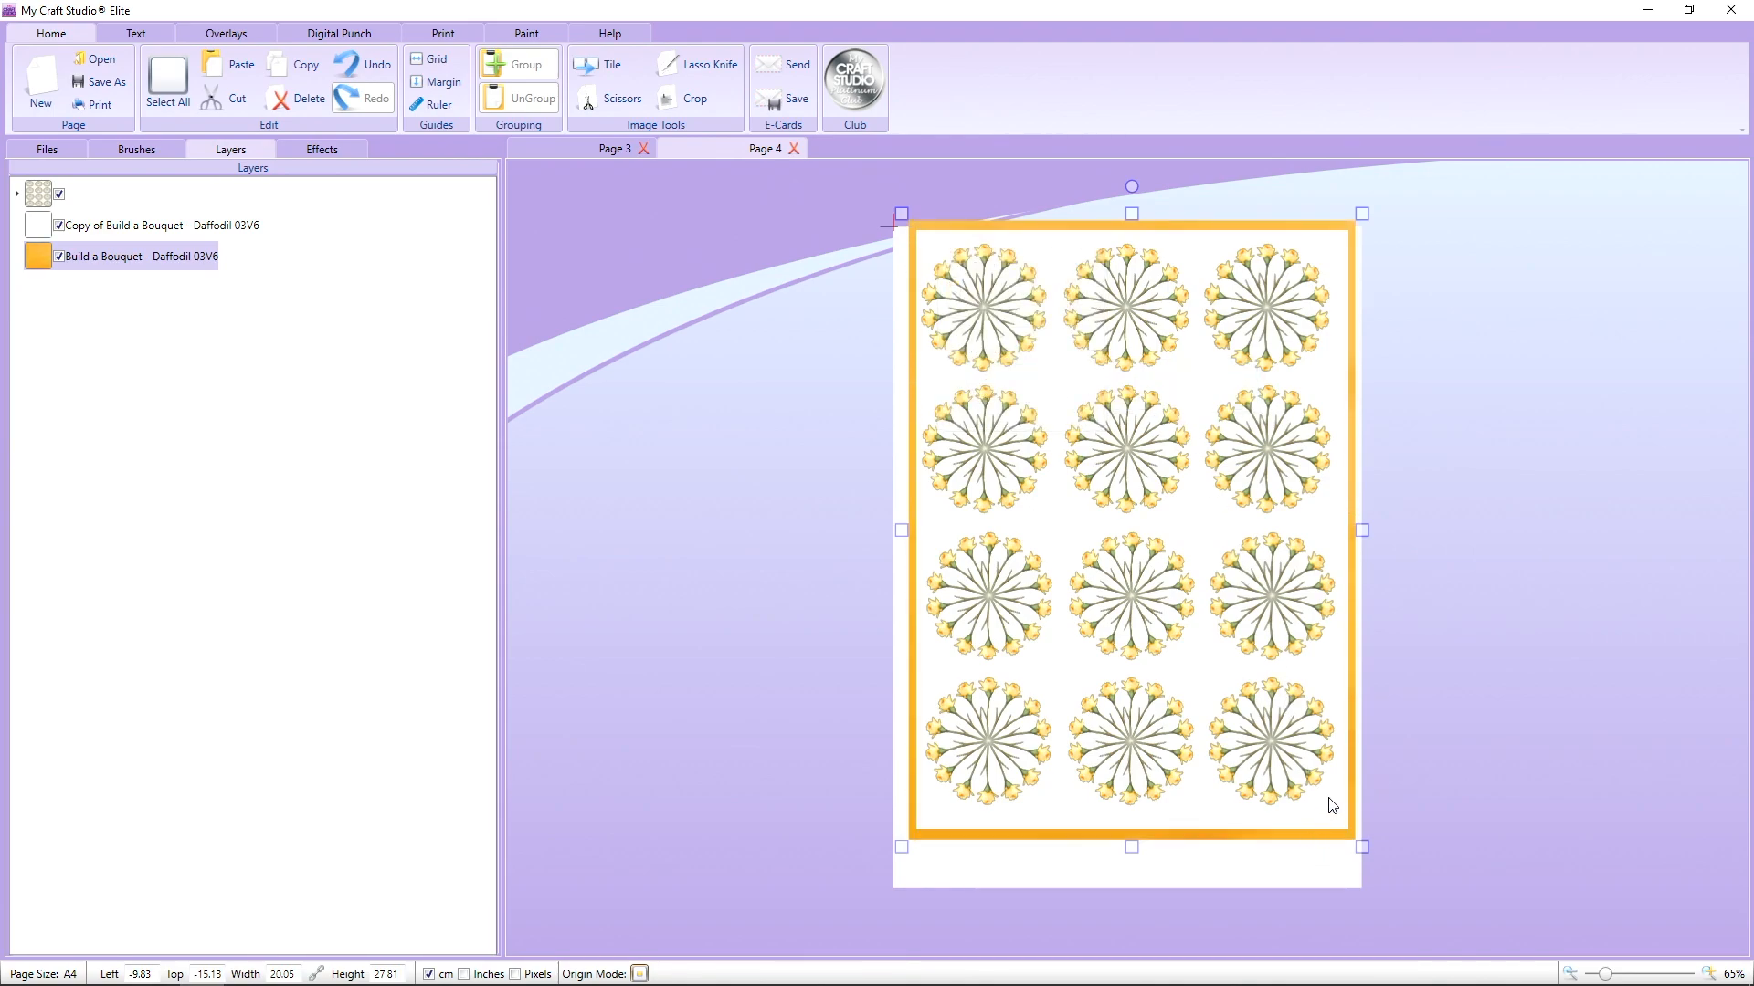
left_click(1510, 699)
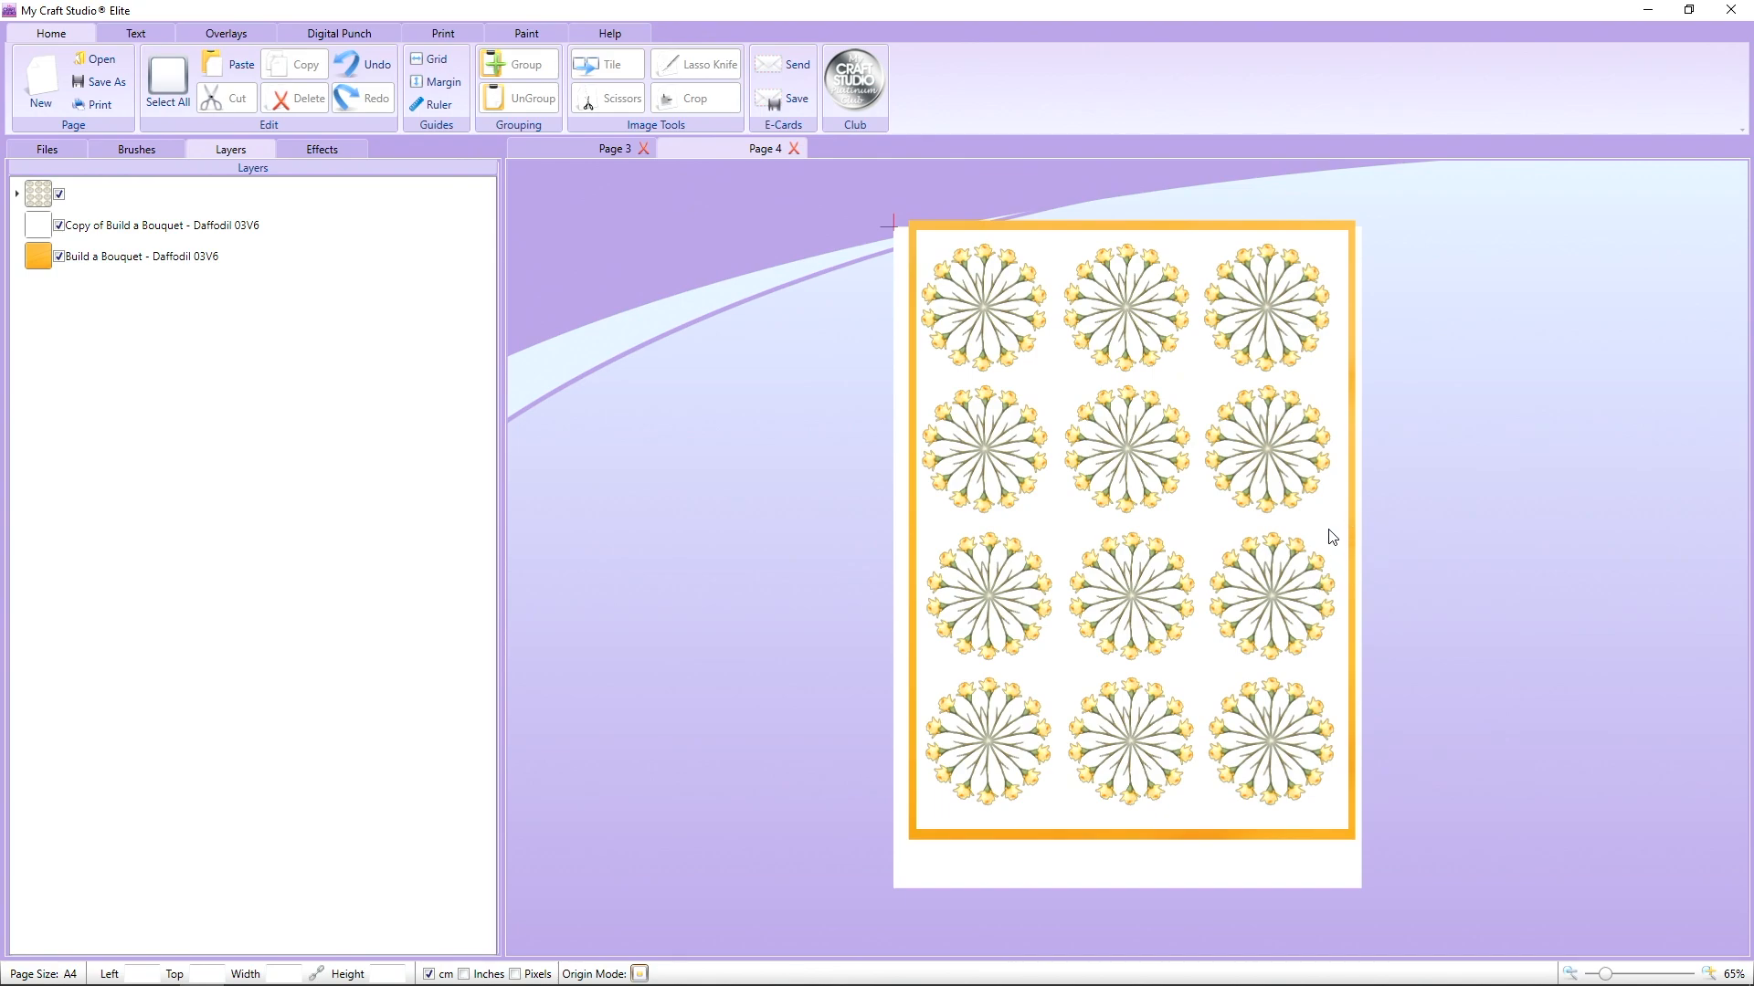
Select the wreath grid, white panel and orange panel together and group them.
left_click(1352, 533)
left_click_drag(1356, 533, 1356, 532)
left_click(1450, 196)
left_click_drag(1429, 192, 781, 818)
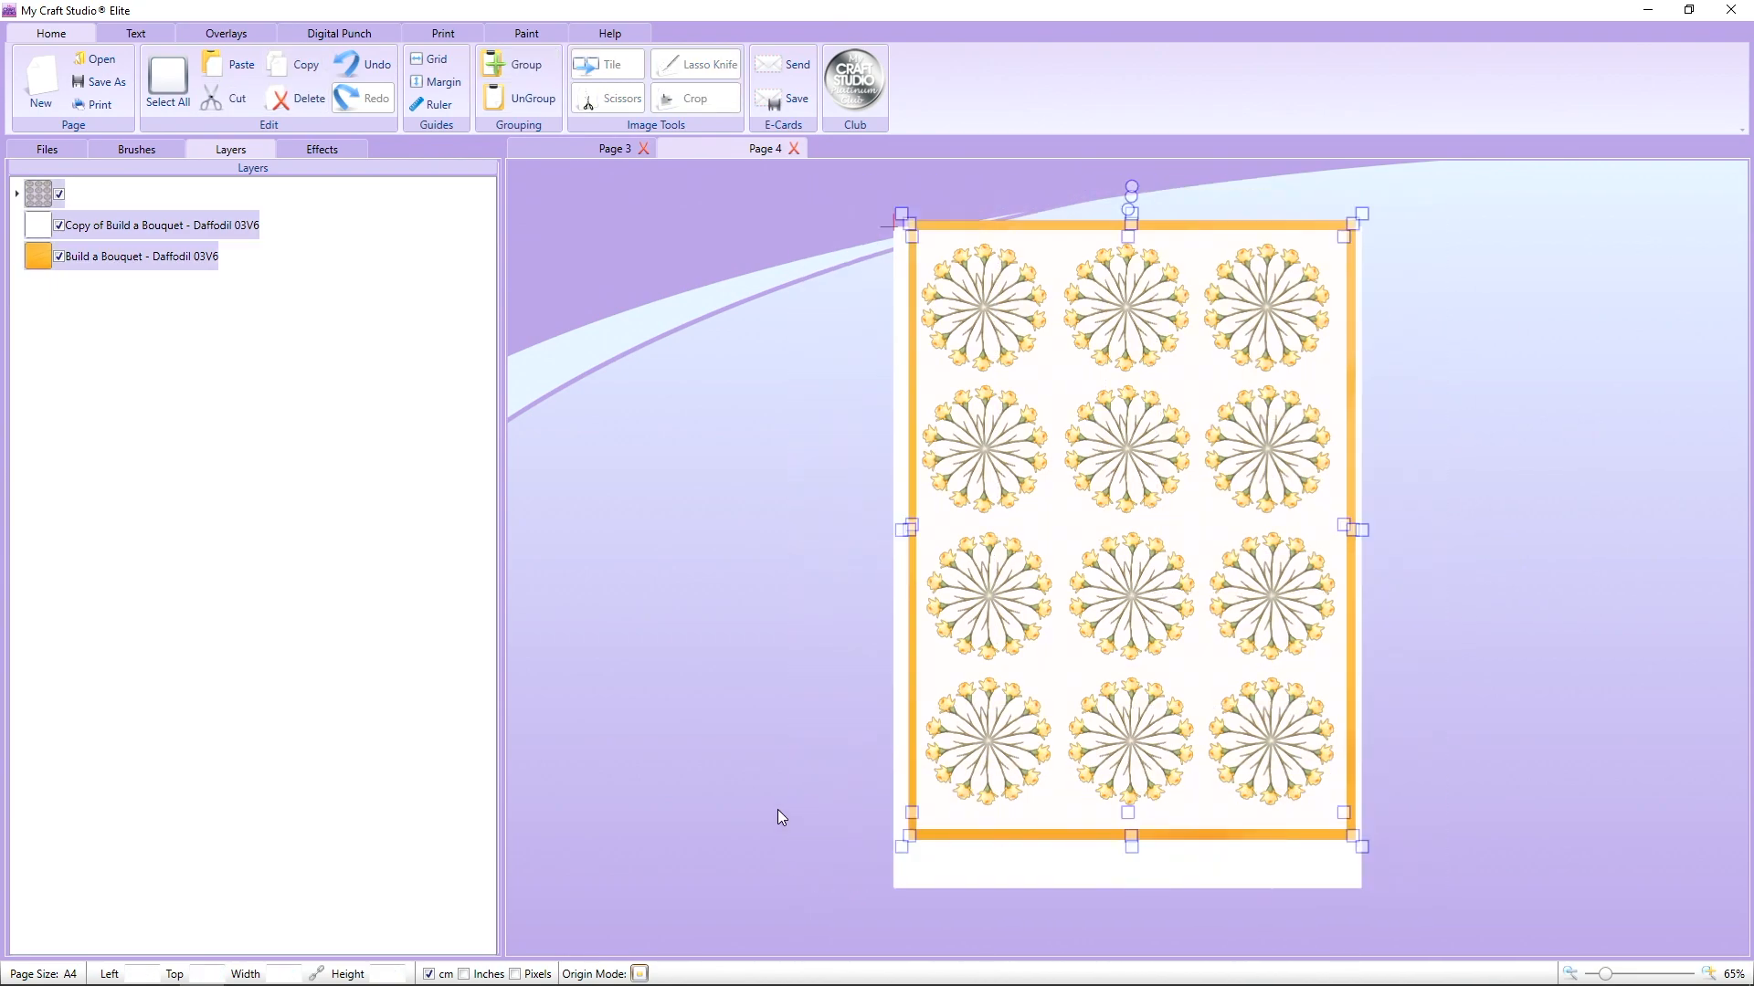
left_click(518, 64)
Shrink the grouped topper sheet to about 15.15 × 21 cm, centre it on the page, and reopen the artwork file list.
left_click_drag(1066, 404, 950, 408)
left_click_drag(1298, 229, 1312, 375)
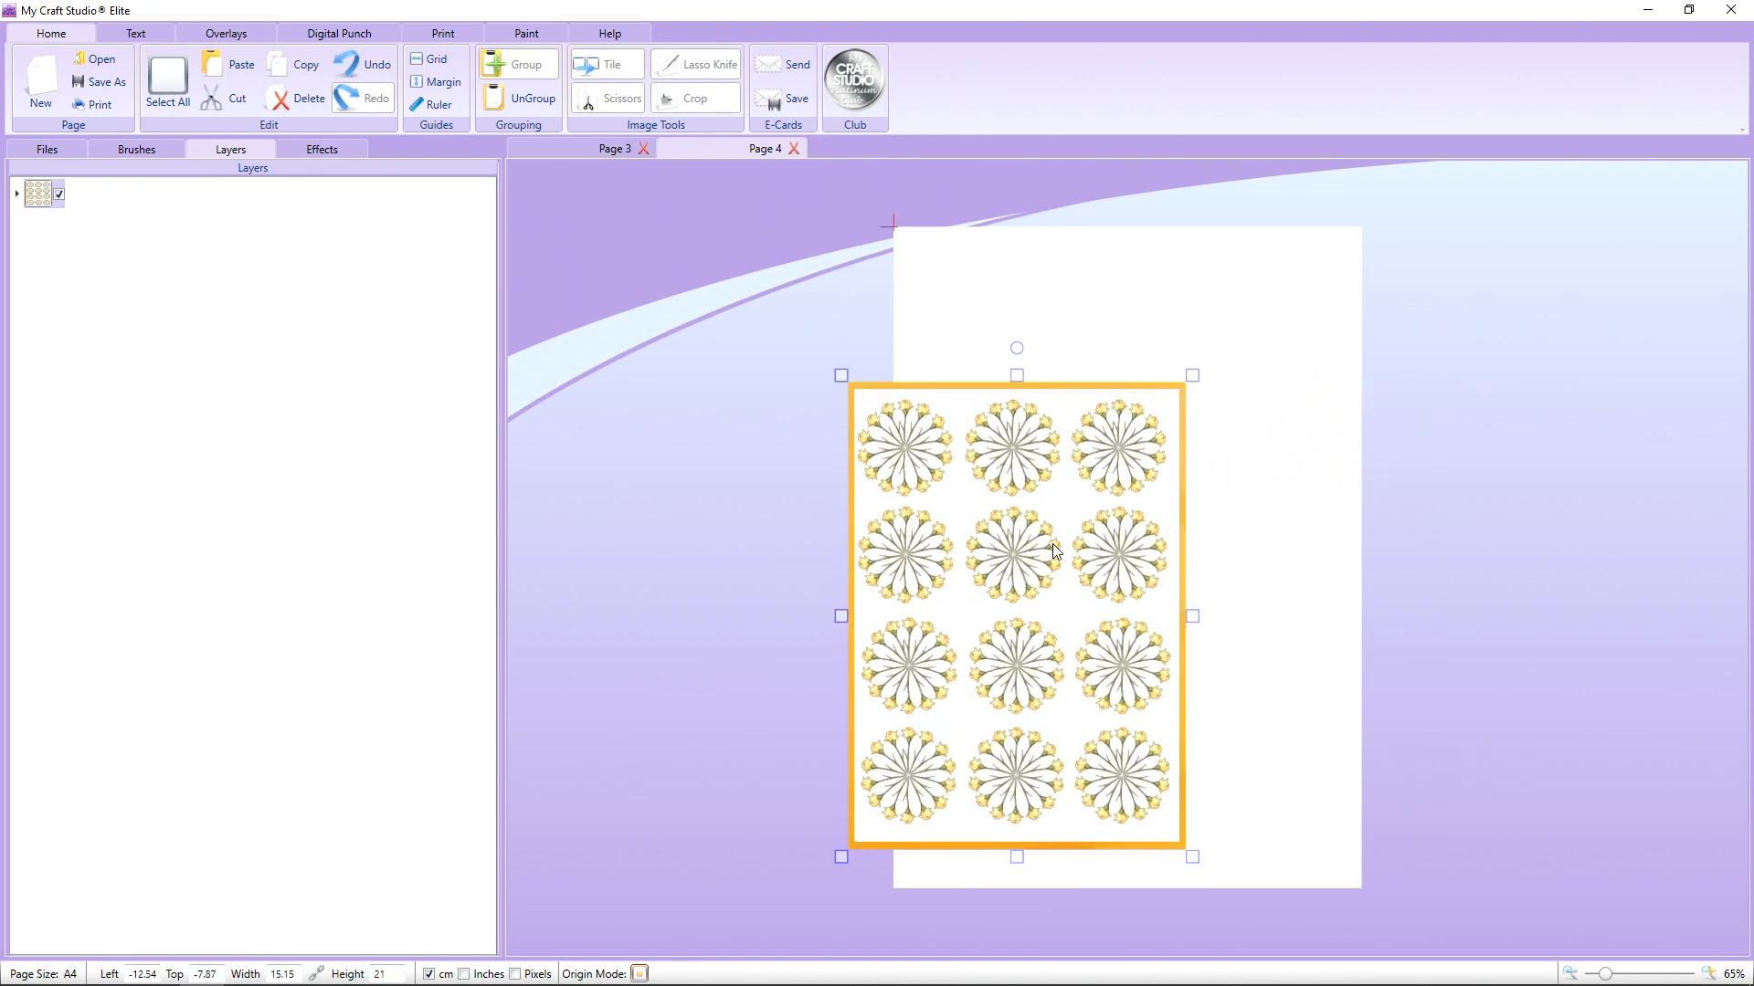
left_click_drag(1032, 559, 1143, 479)
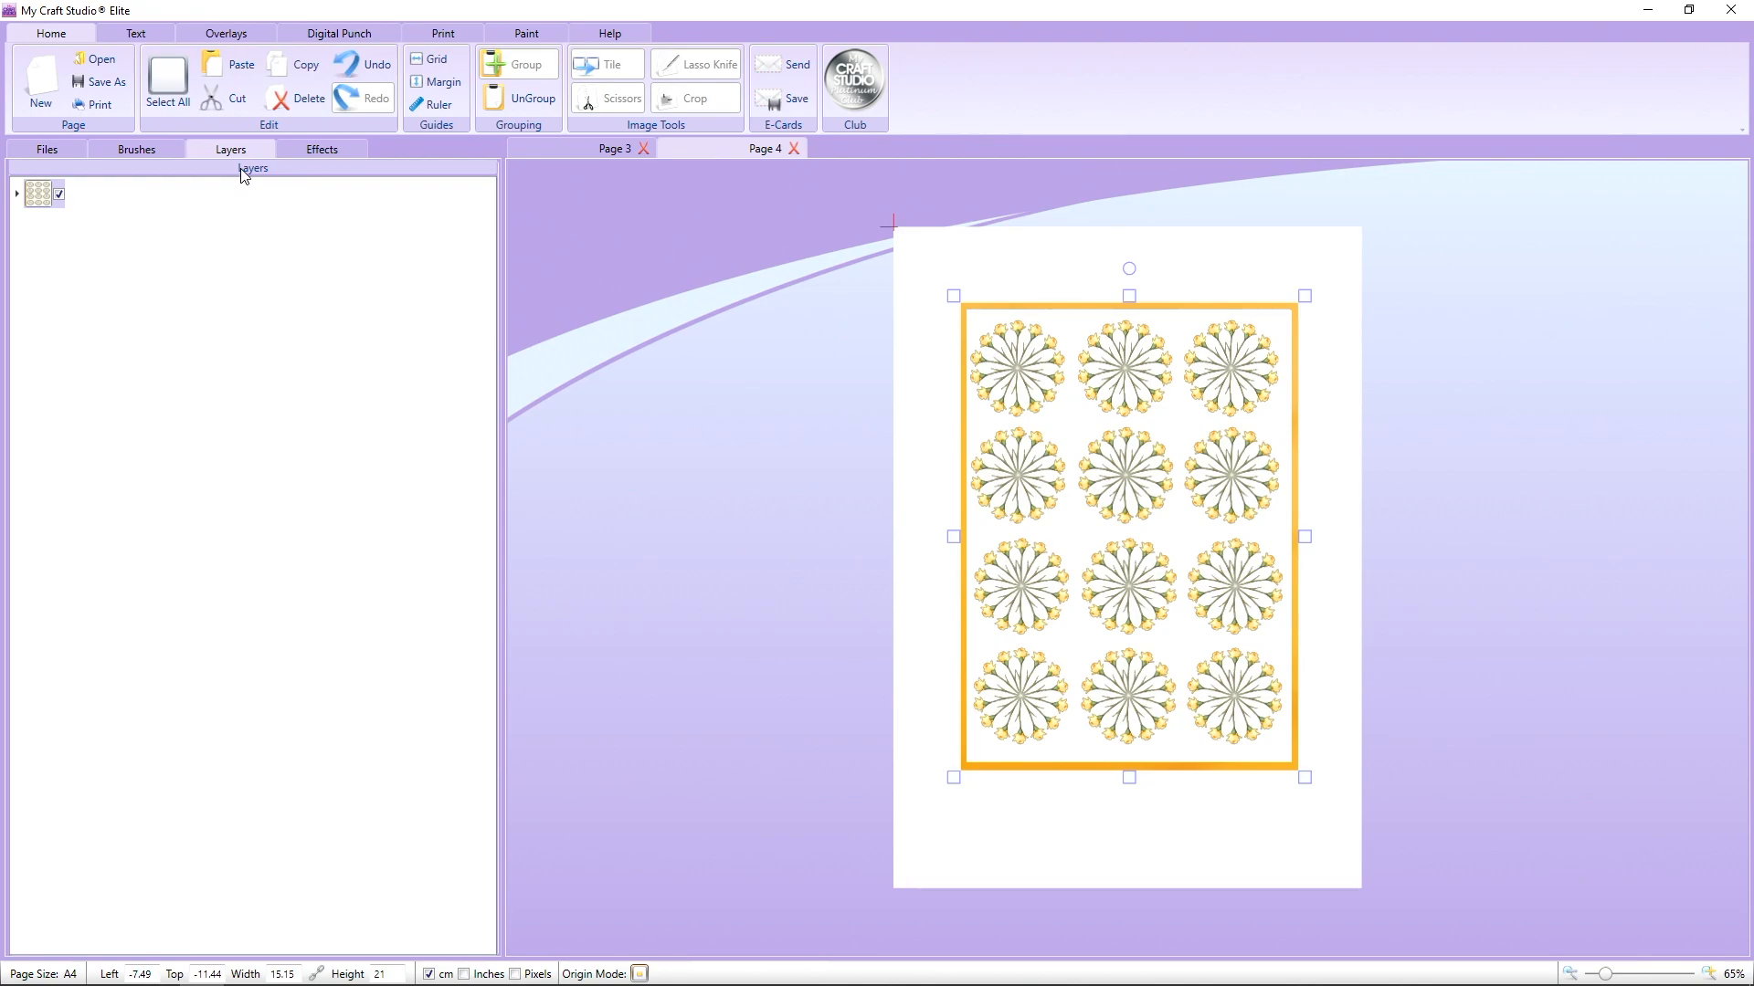
left_click(47, 149)
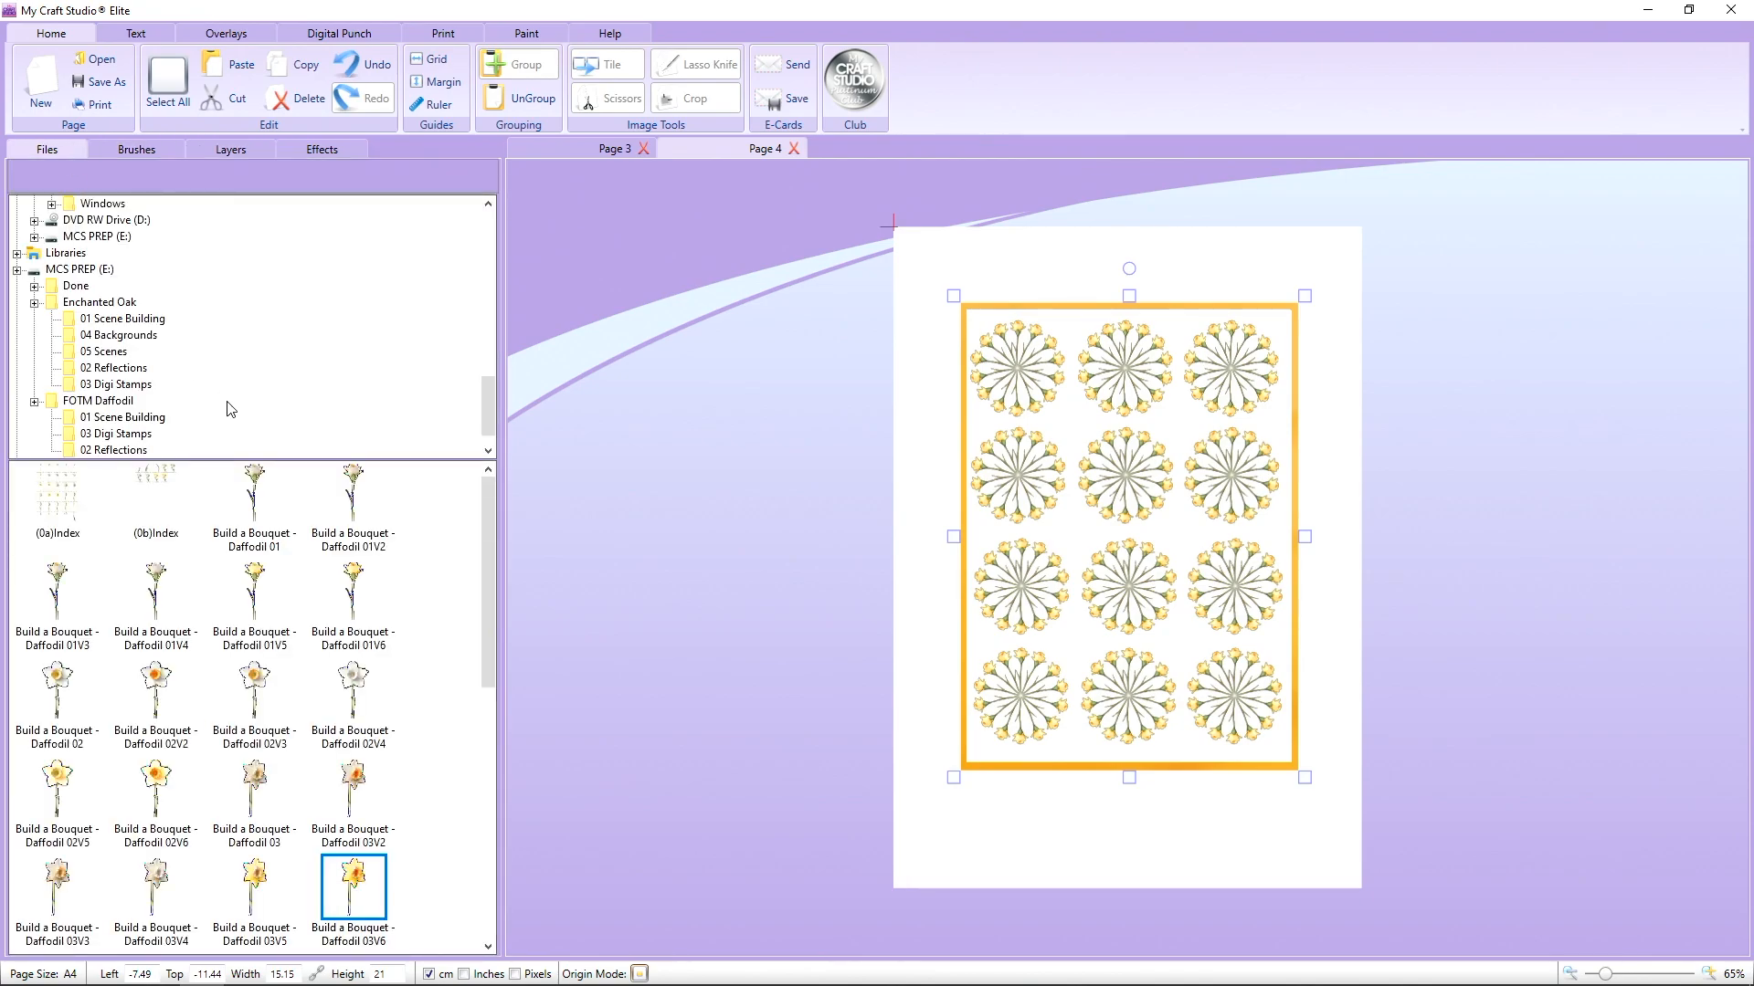
Add the Build a Bouquet - Daffodil 03V6 artwork, enlarge it to about 12.47 × 30.63 cm and place it beside the page.
left_click_drag(375, 890, 657, 346)
left_click_drag(713, 462, 913, 959)
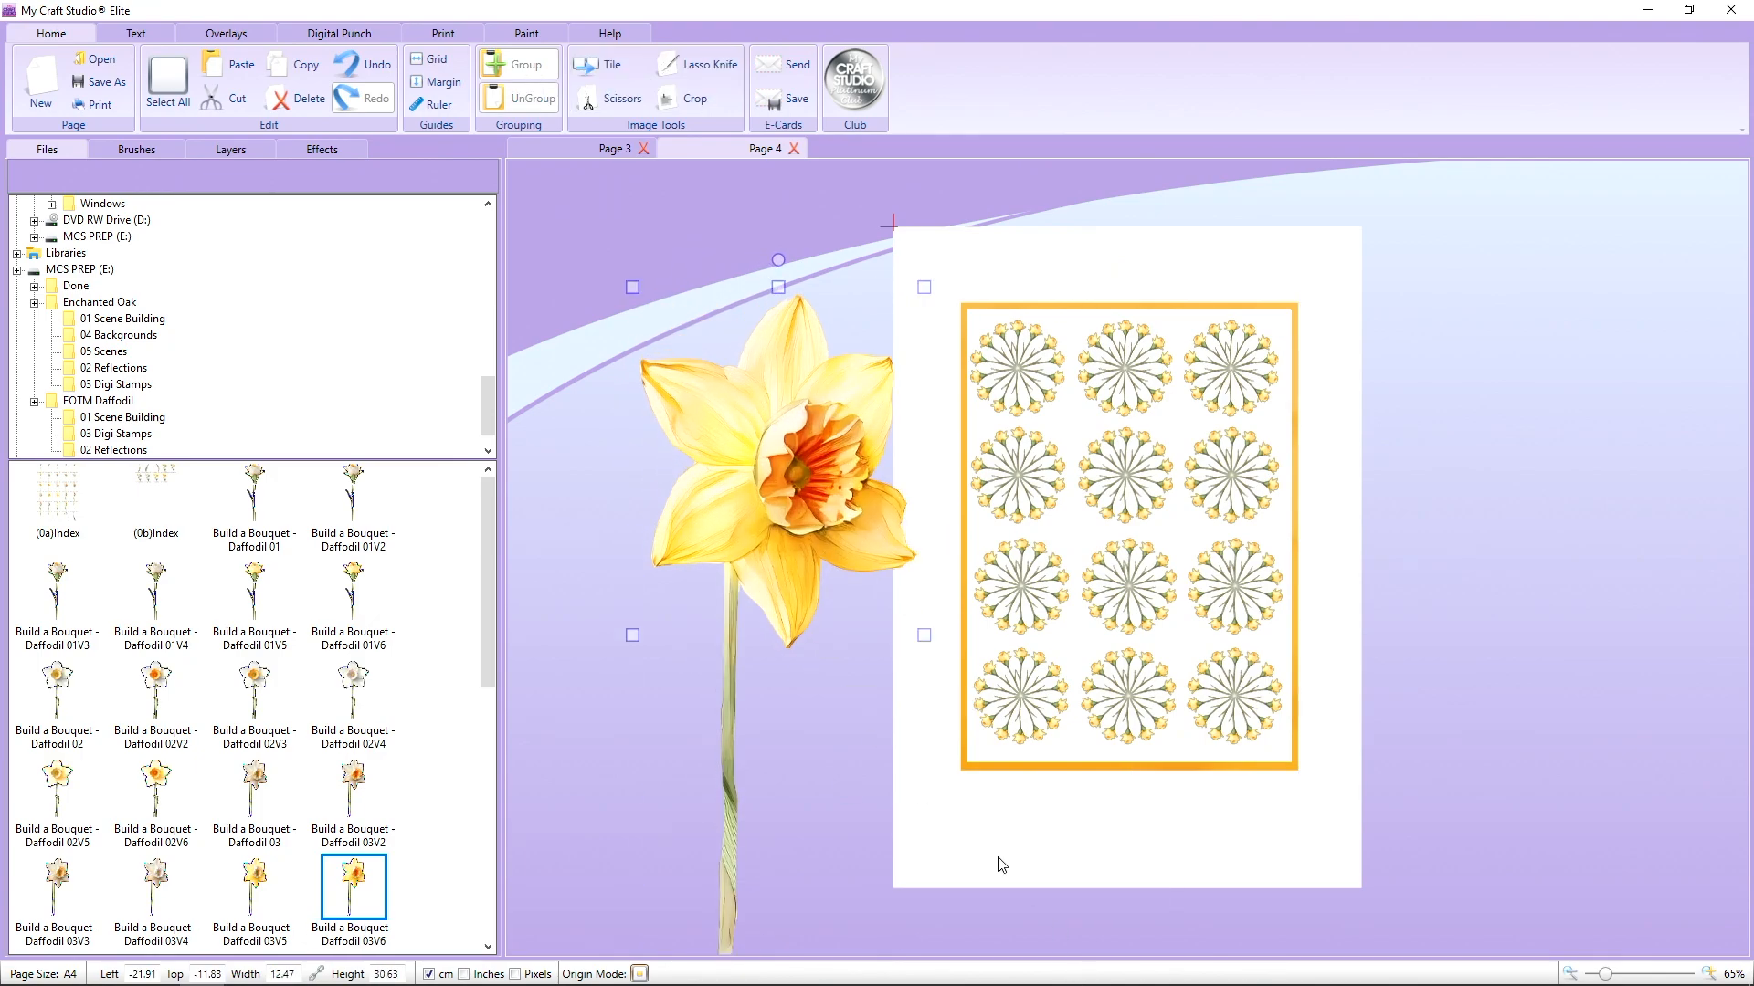
left_click_drag(727, 541, 617, 504)
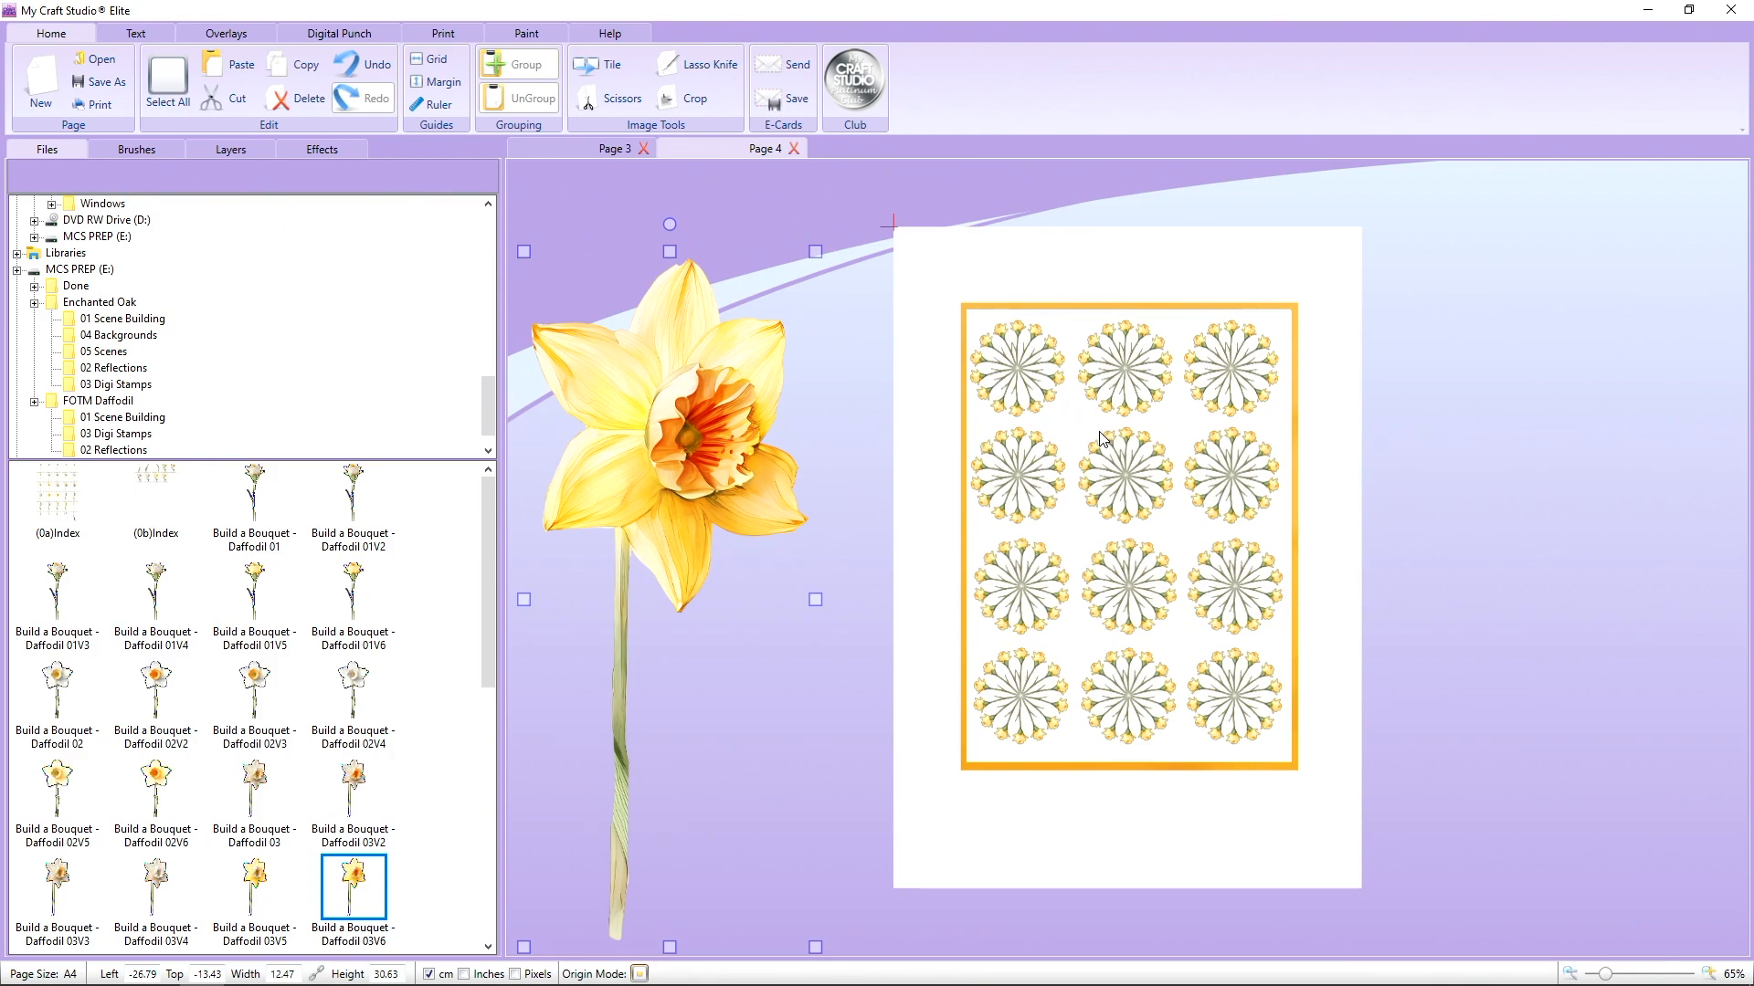
Punch a small oval about 0.68 × 1.02 cm from an orange area of the large daffodil, keeping the inner piece.
left_click(351, 35)
left_click(292, 87)
left_click(343, 183)
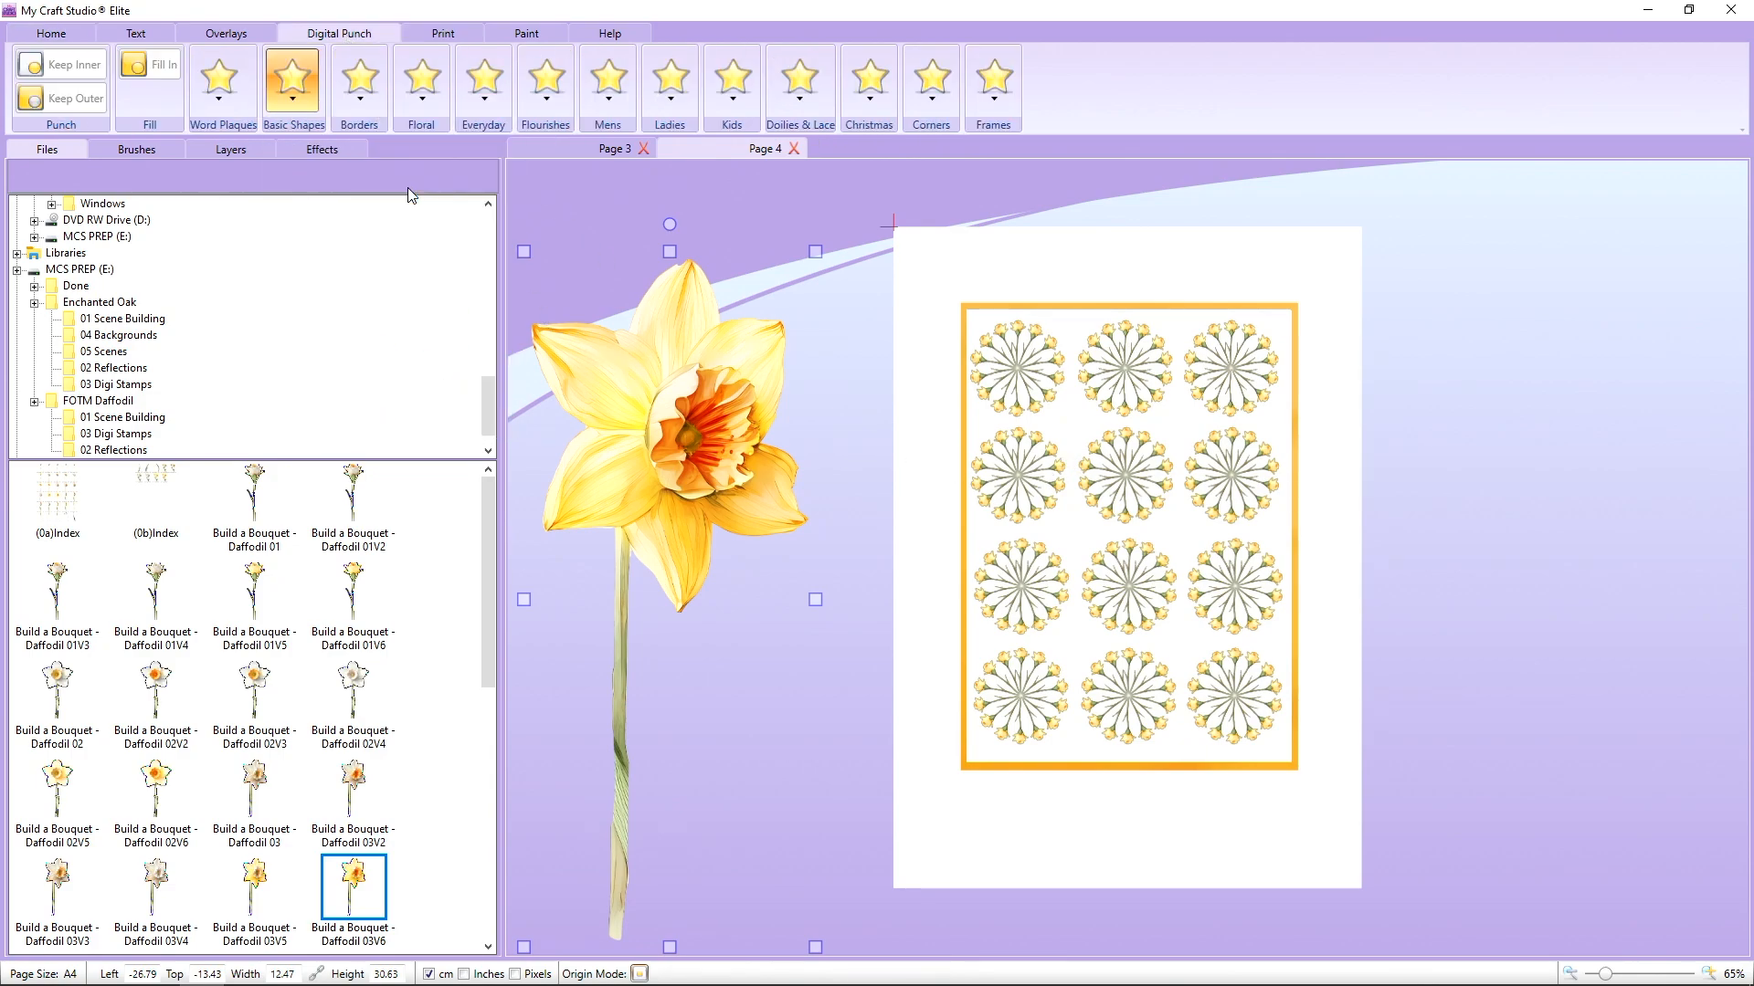
left_click(932, 288)
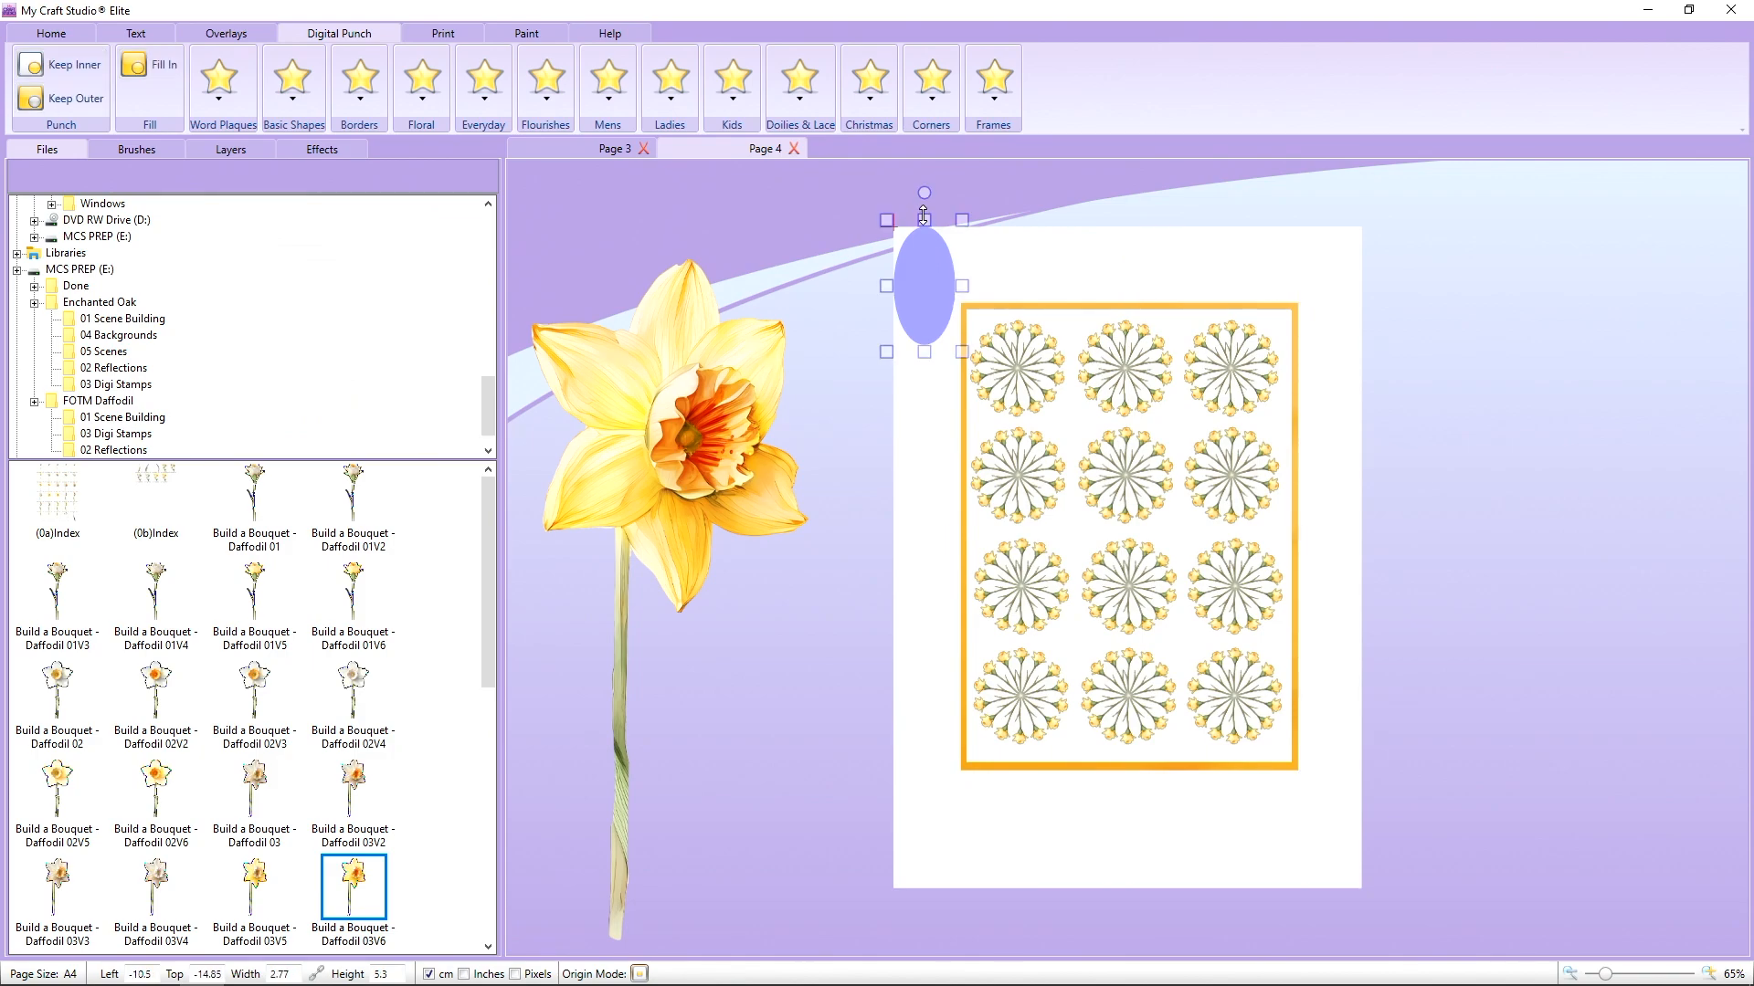
left_click_drag(925, 244, 771, 468)
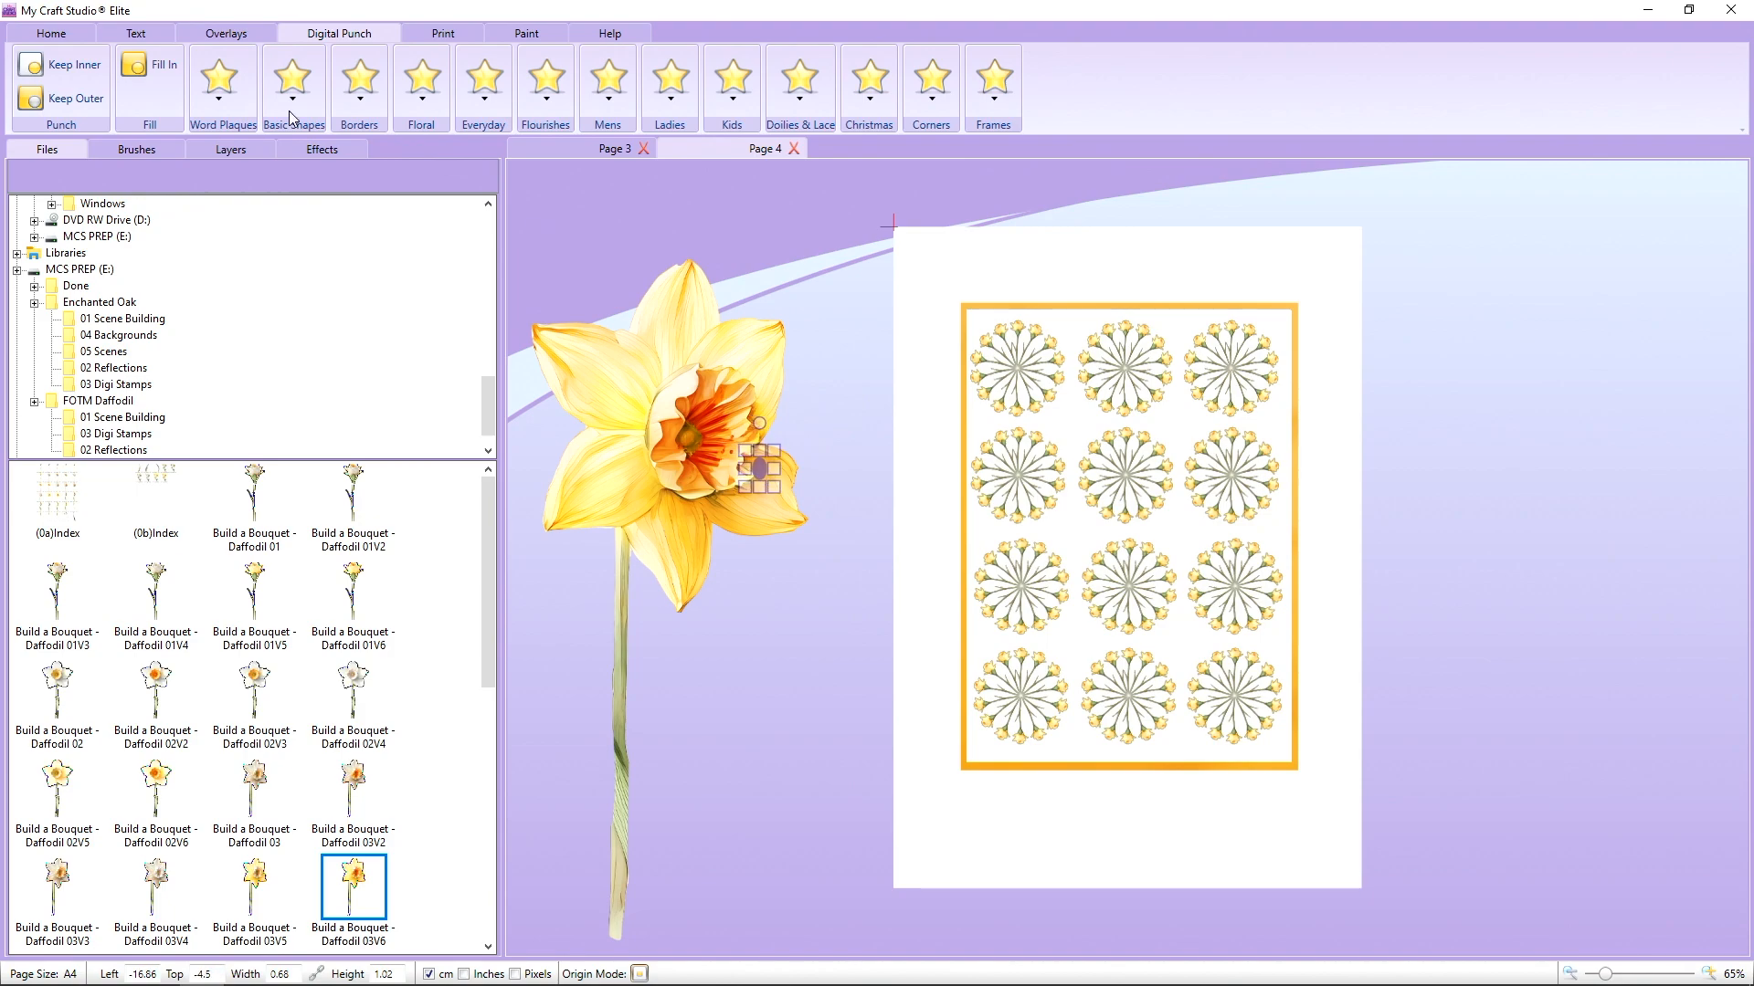
left_click(73, 64)
Move the punched orange oval onto the middle of the wreath sheet and enlarge it to about 8.39 × 12.58 cm.
left_click_drag(752, 473, 925, 227)
left_click(764, 473)
left_click_drag(907, 313, 1197, 520)
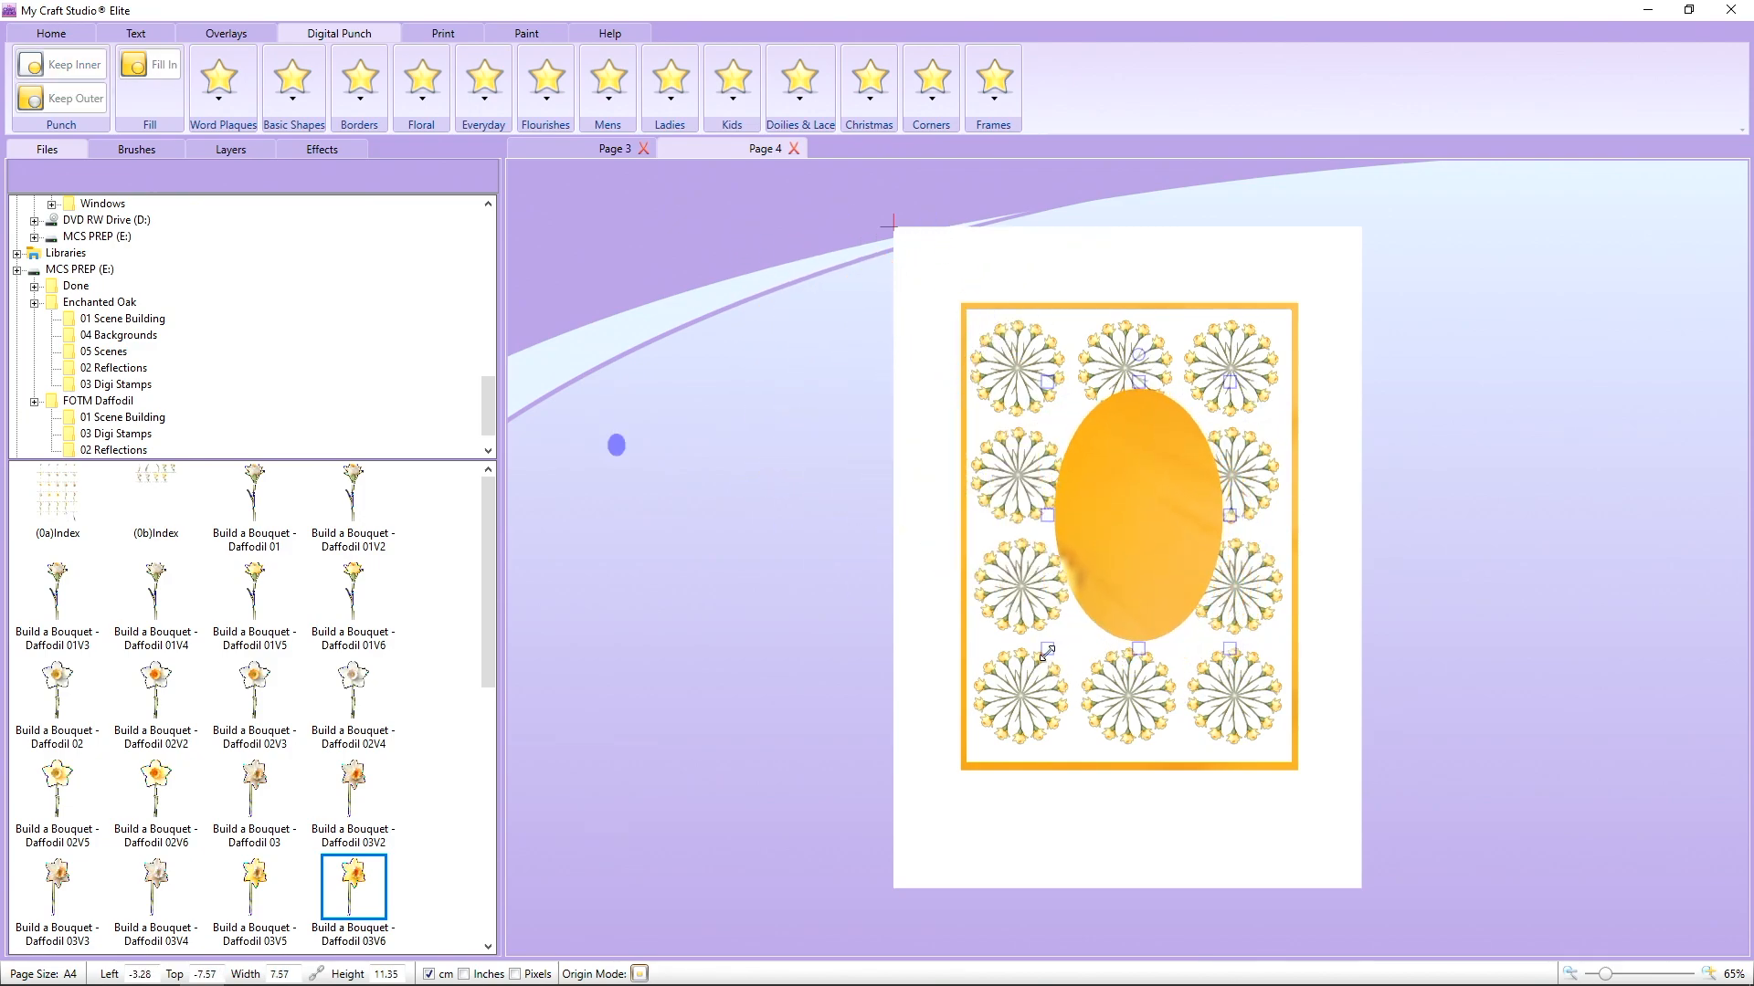
left_click_drag(1048, 649, 1036, 676)
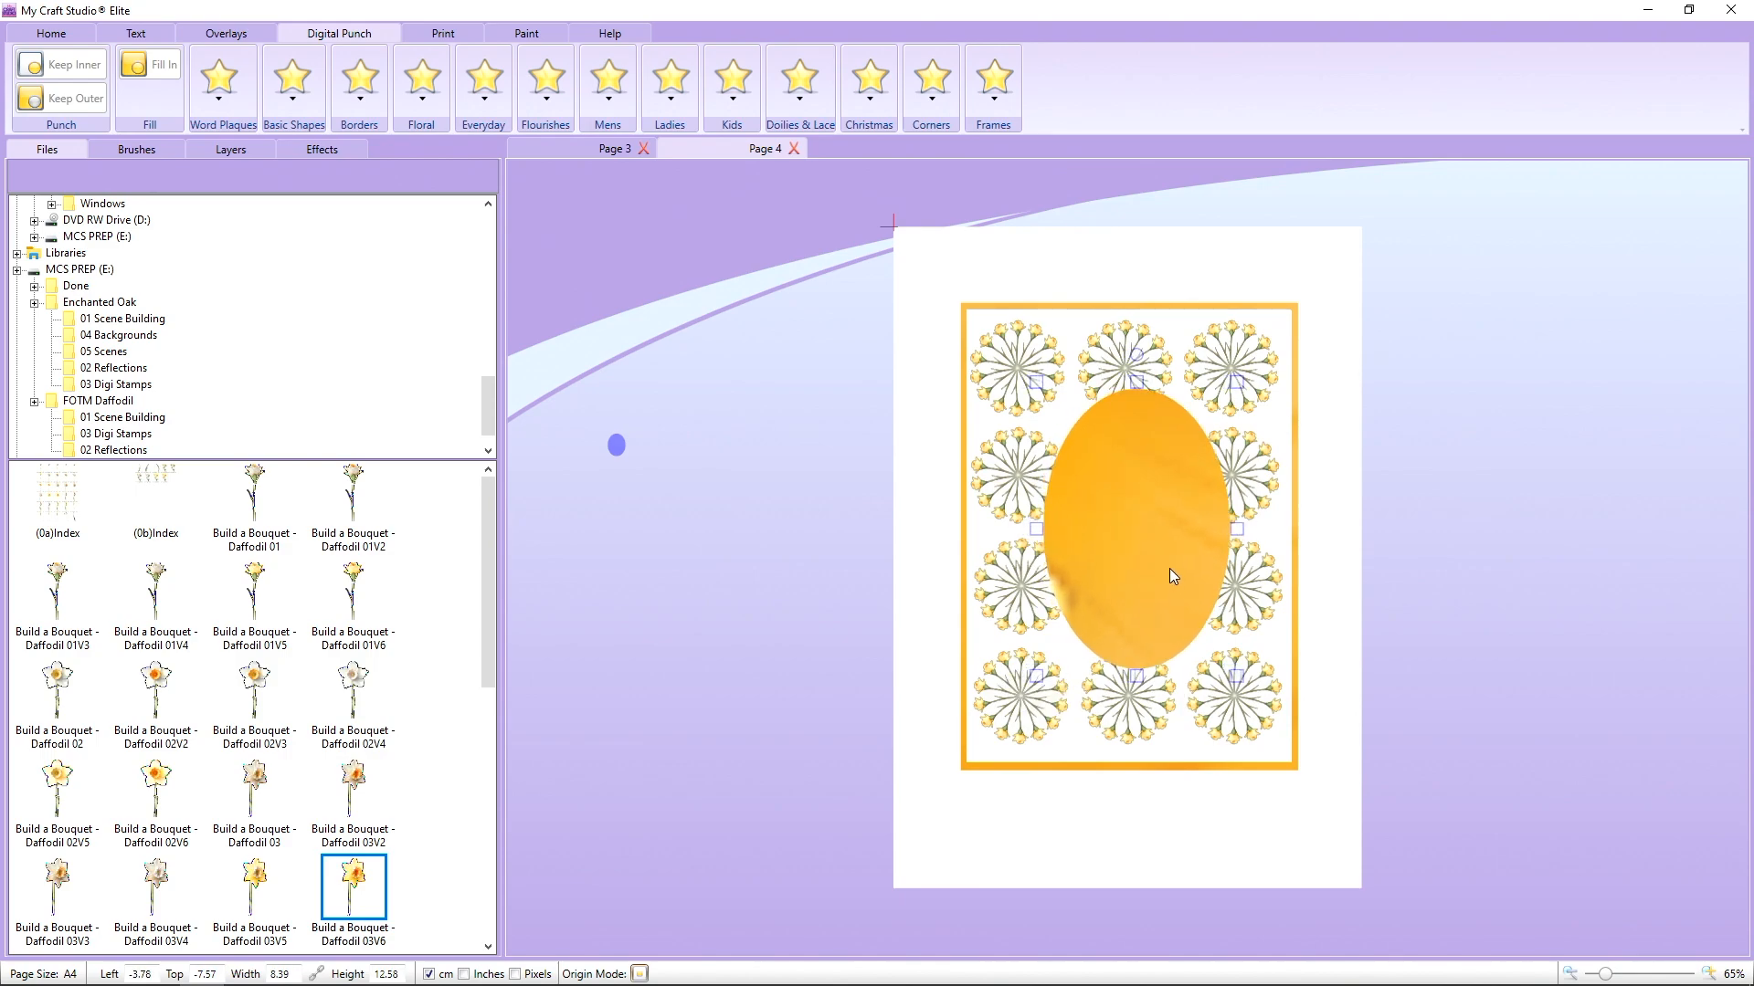
Duplicate the orange oval in place and turn the copy white with a brightness of 1.
right_click(1102, 516)
left_click(1156, 556)
right_click(1136, 487)
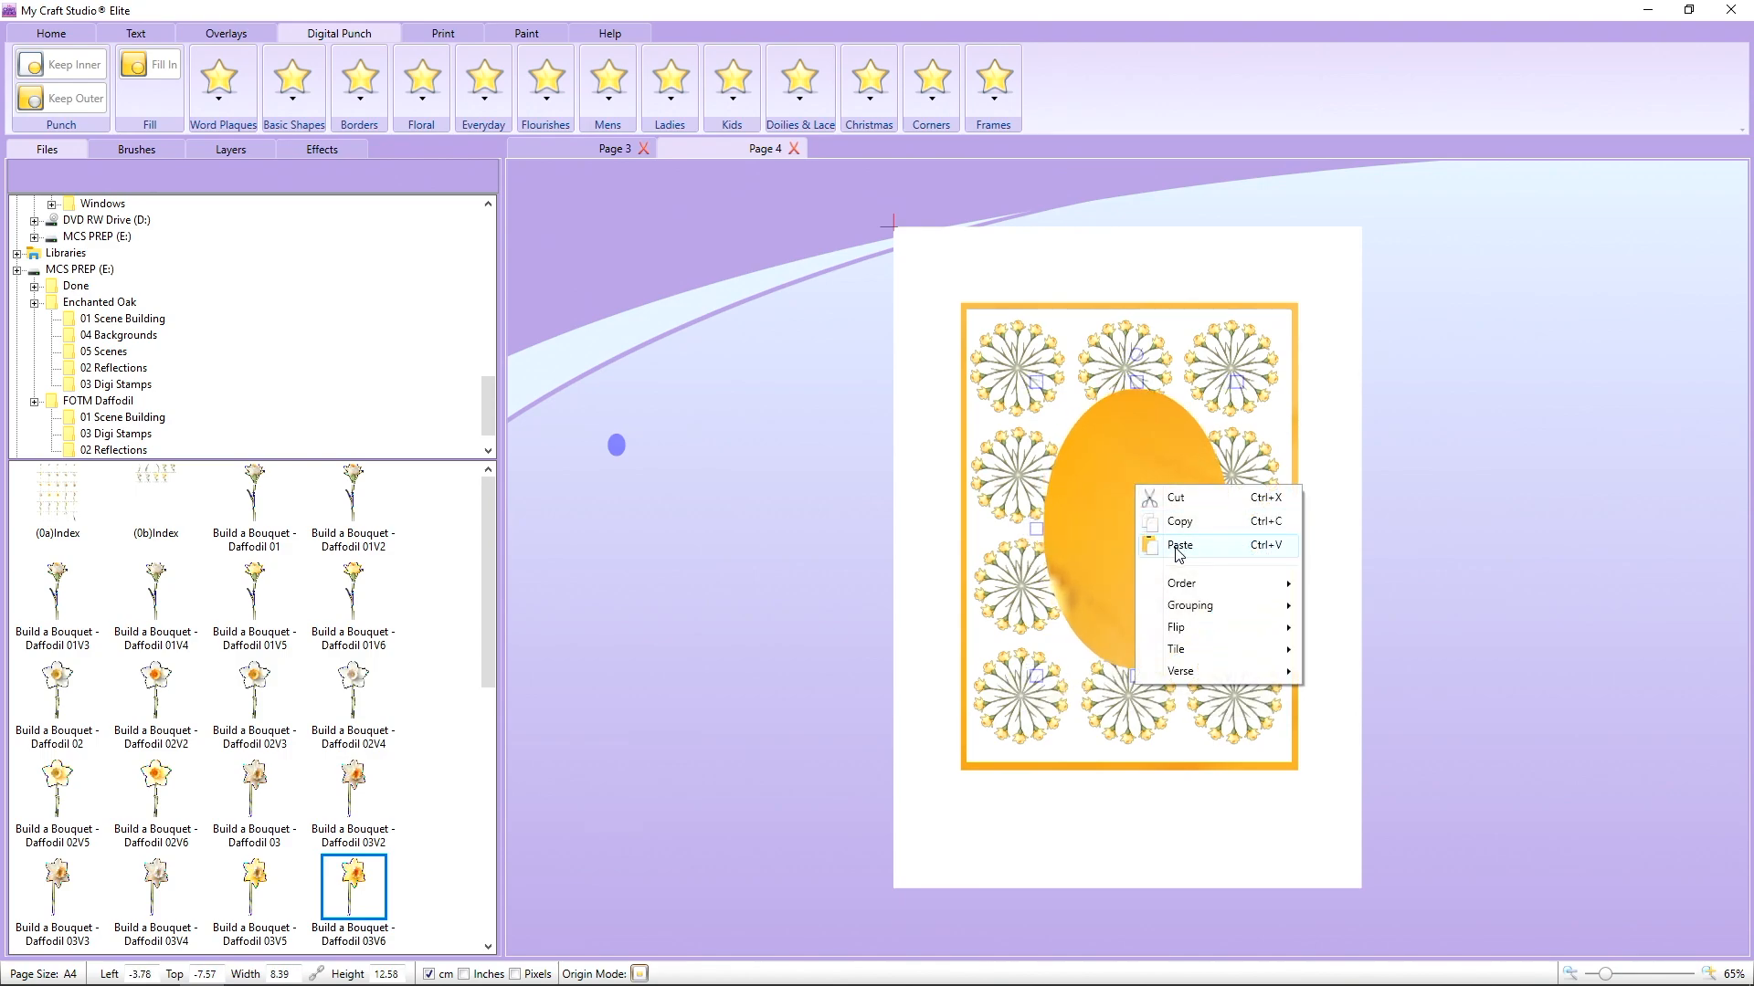
left_click(1178, 548)
left_click(332, 152)
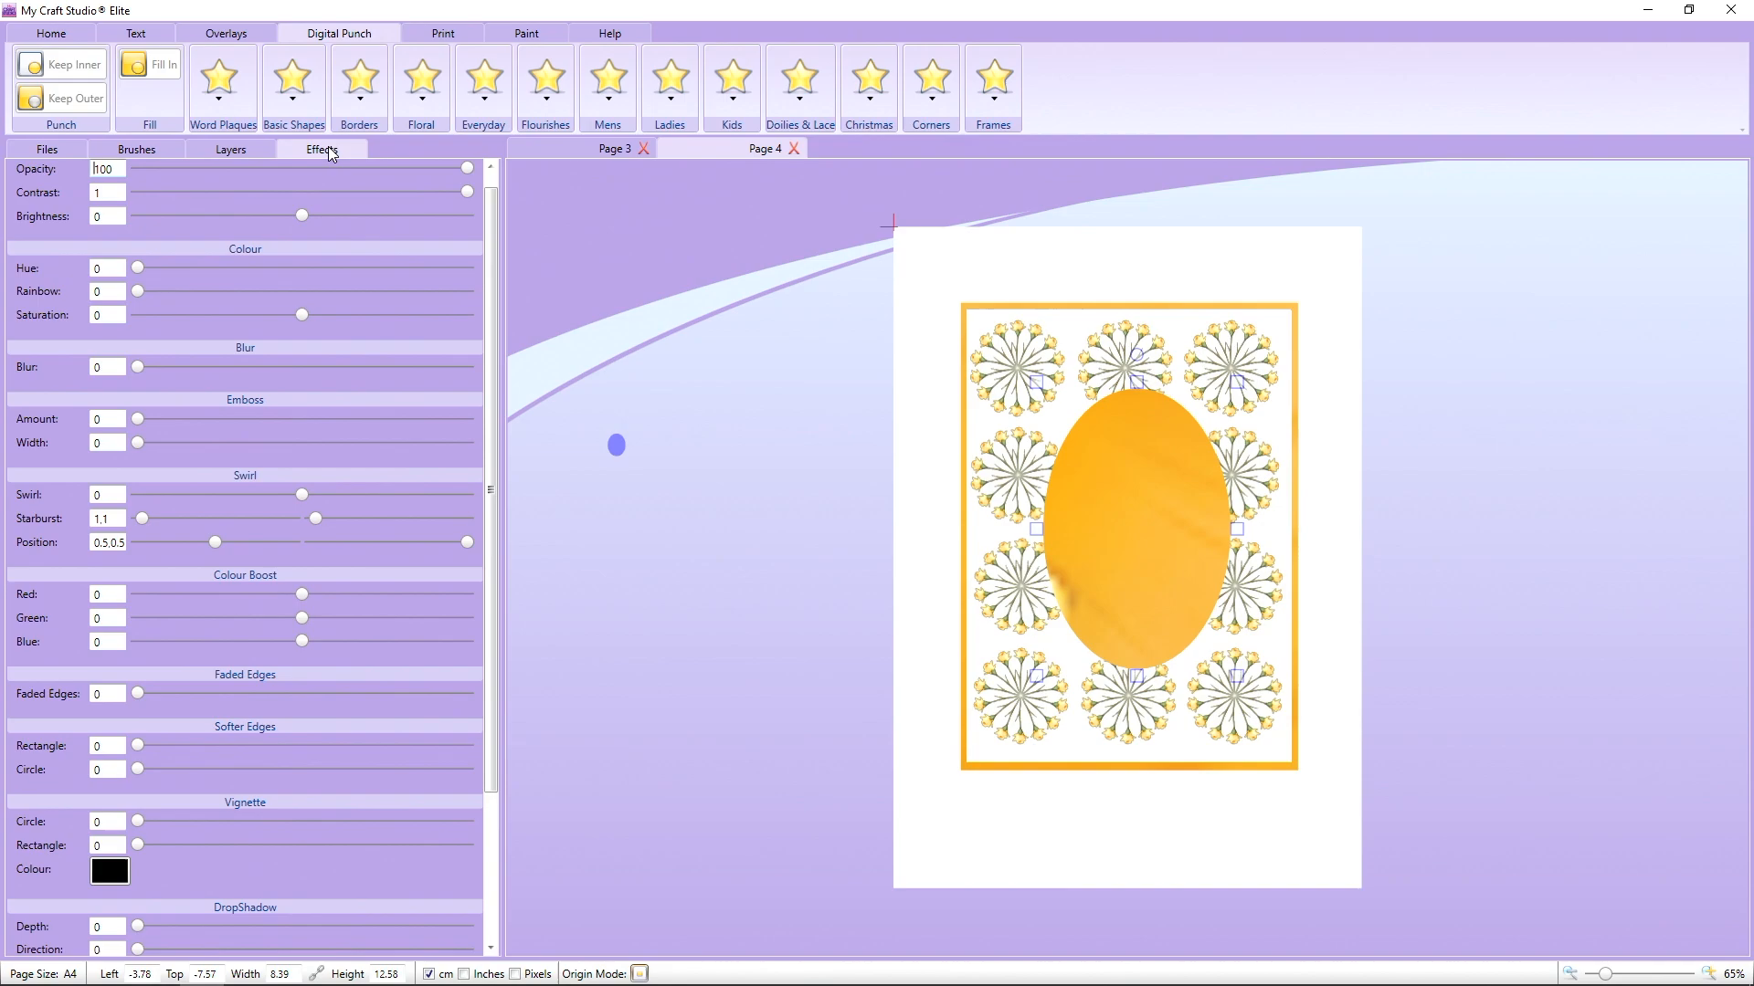
left_click(310, 216)
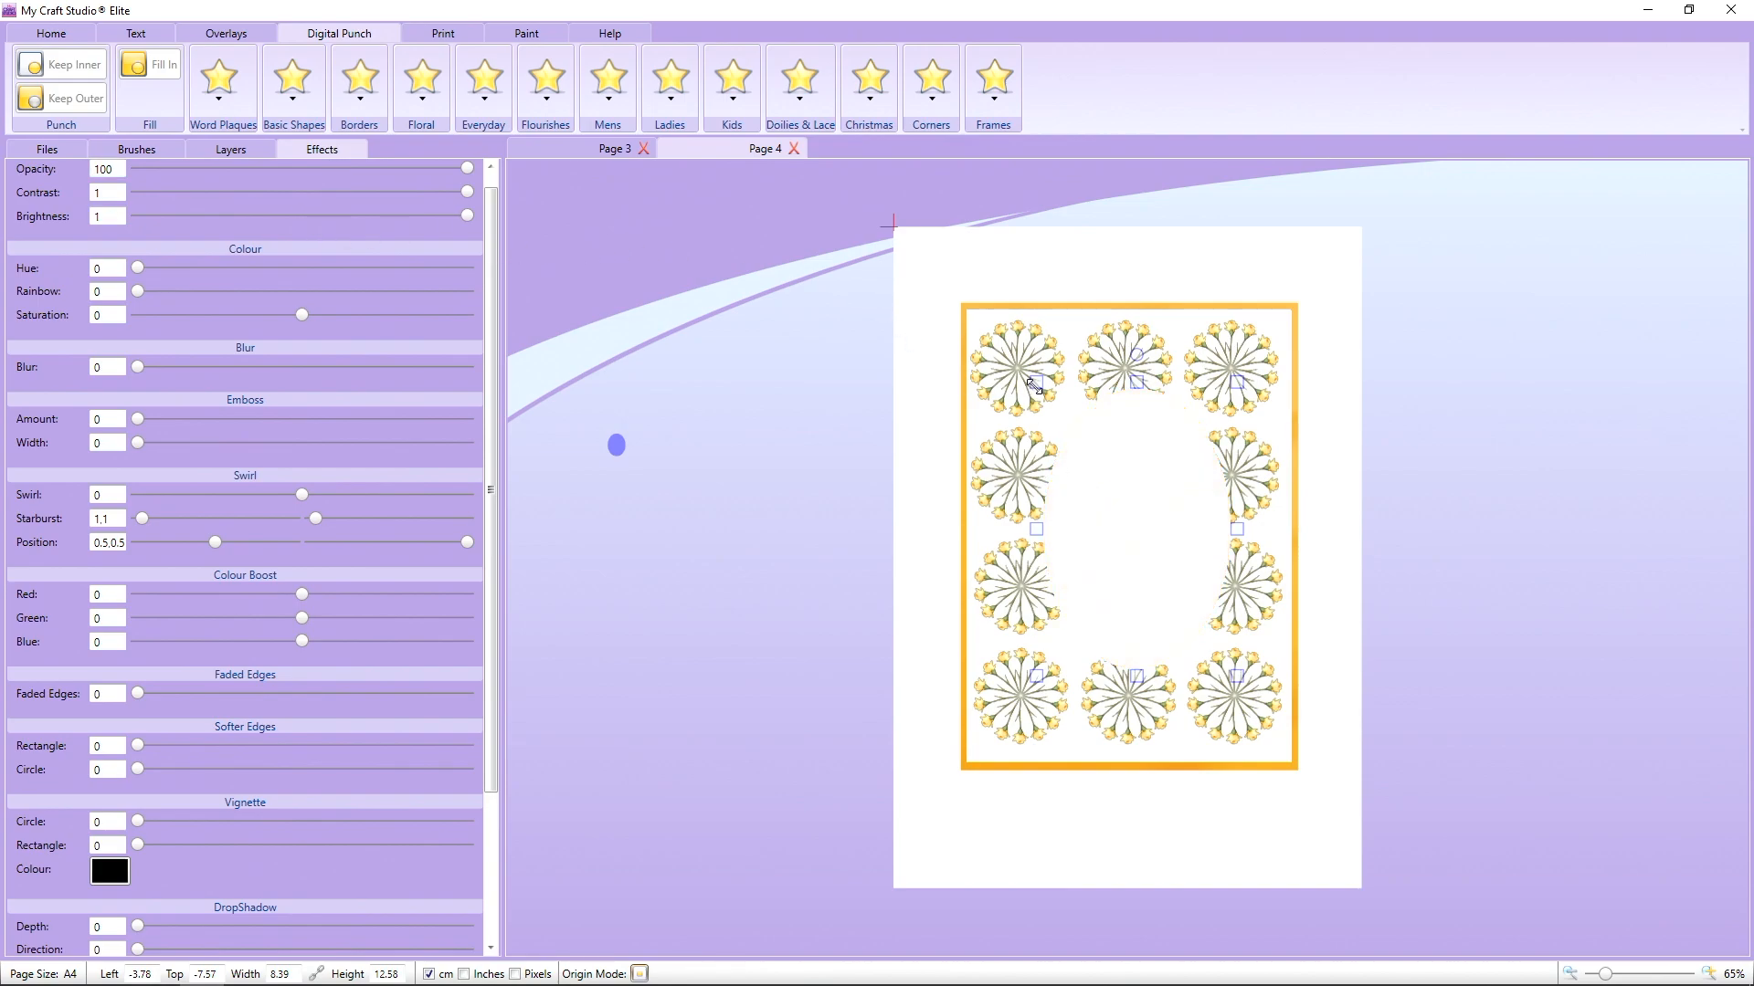
Shrink the white oval to about 7.69 × 11.84 cm, centred on the orange oval to leave an even orange border.
left_click_drag(1036, 383, 1041, 391)
left_click_drag(1234, 680, 1230, 670)
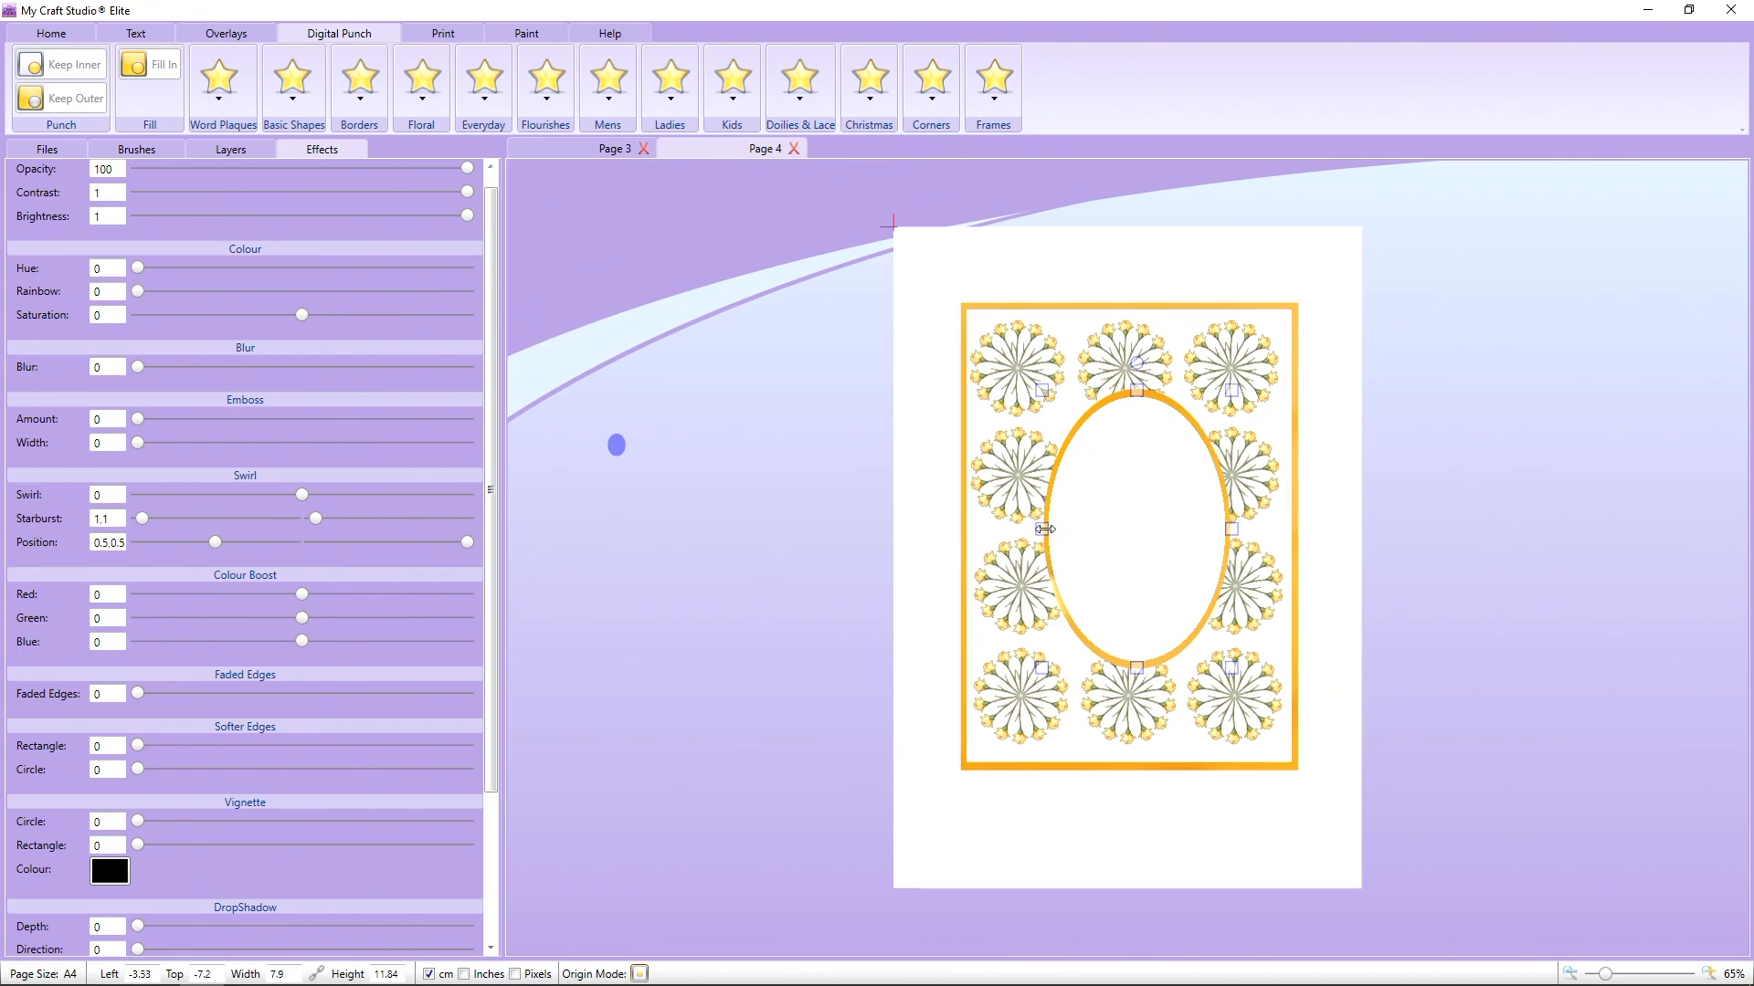
left_click_drag(1044, 529, 1046, 529)
left_click_drag(1231, 531, 1227, 530)
left_click(1479, 521)
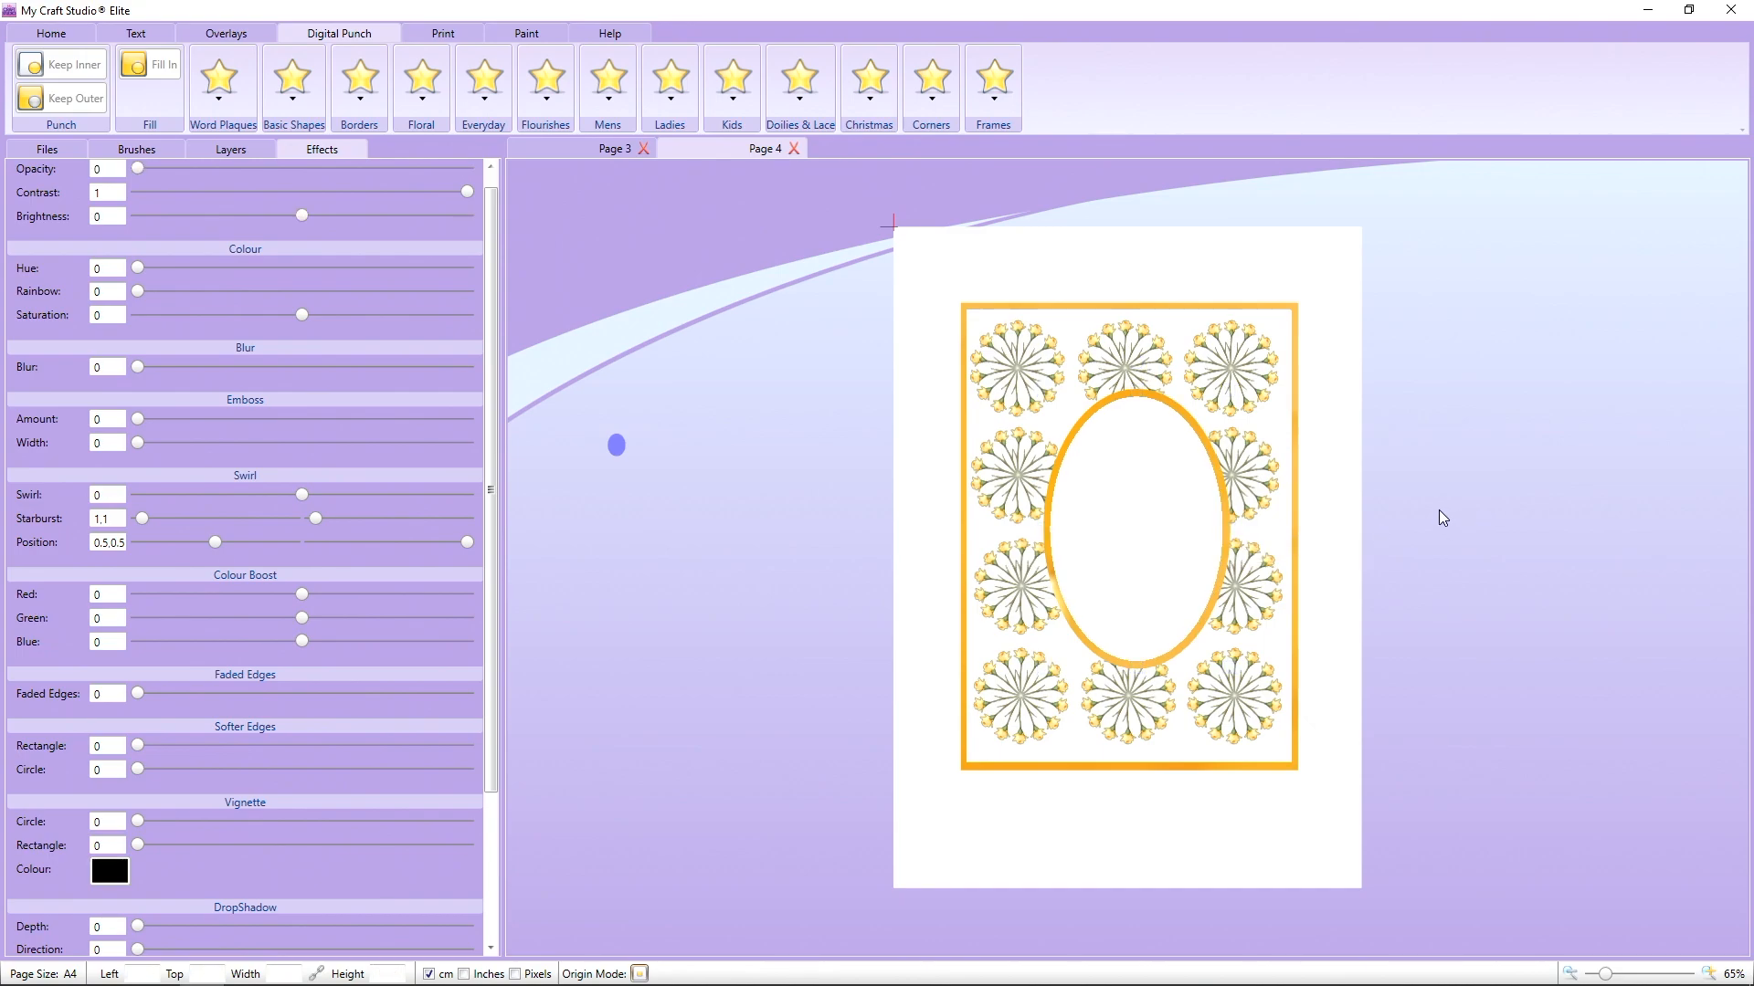
Flip the white oval vertically.
left_click(1224, 478)
right_click(1224, 477)
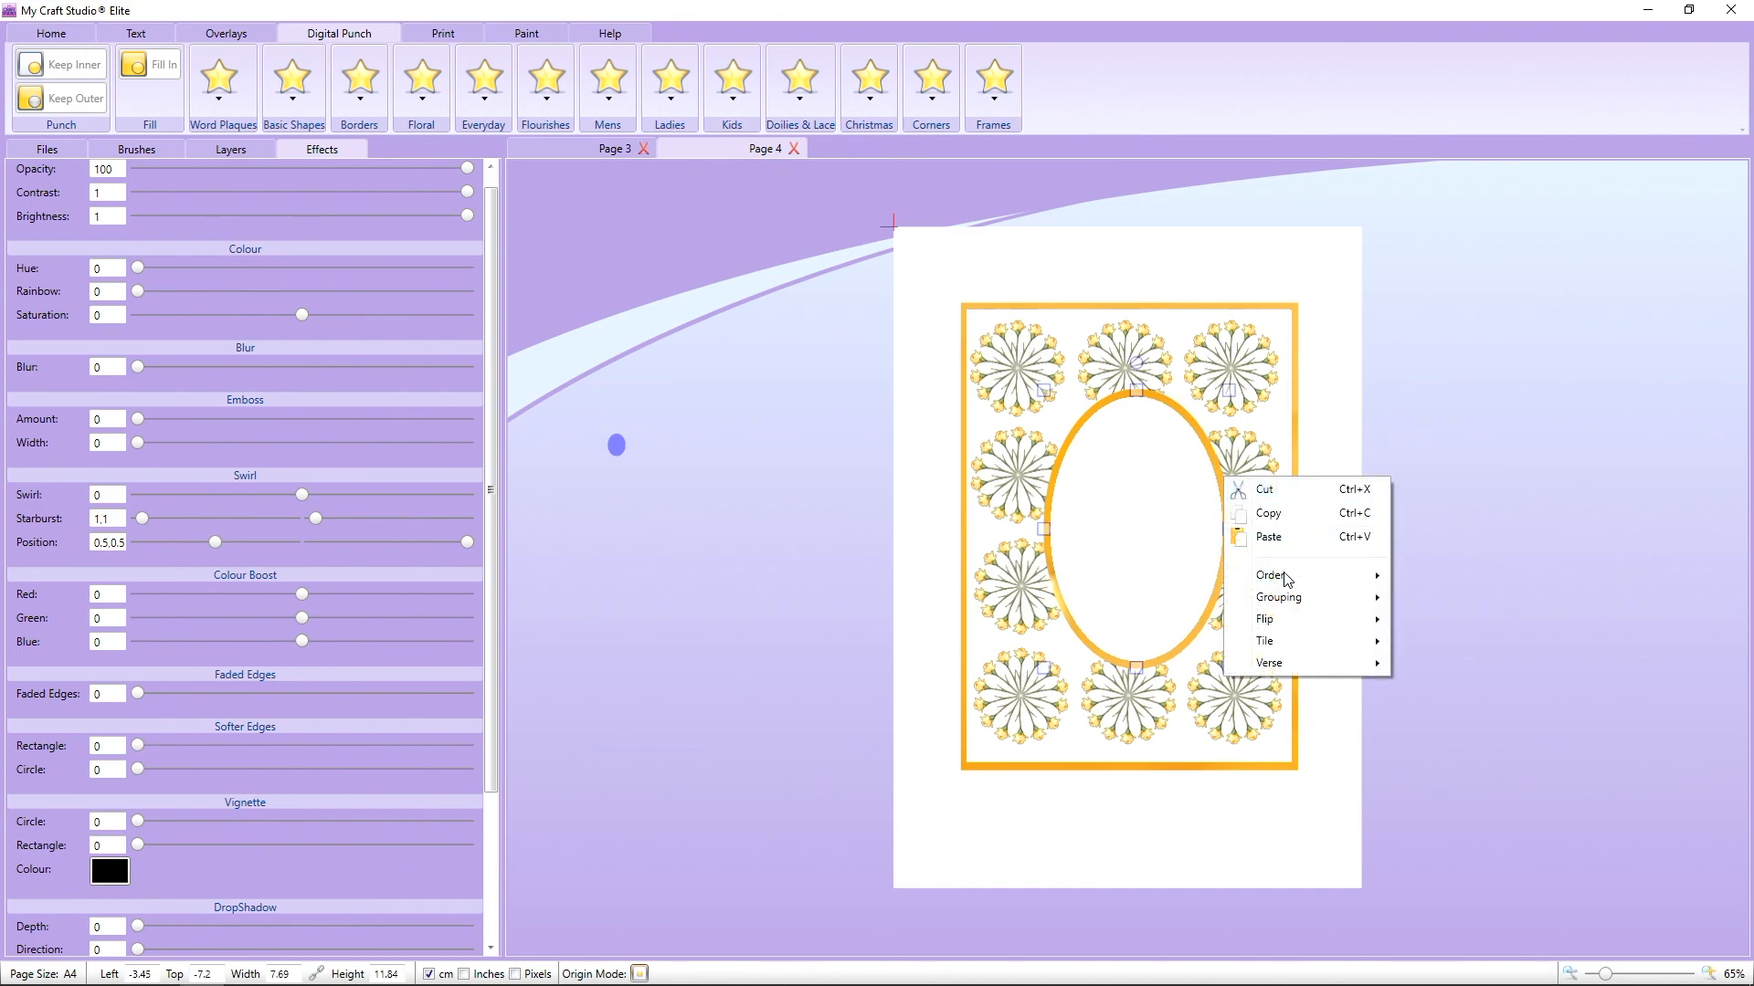
mouse_move(1297, 619)
left_click(1456, 638)
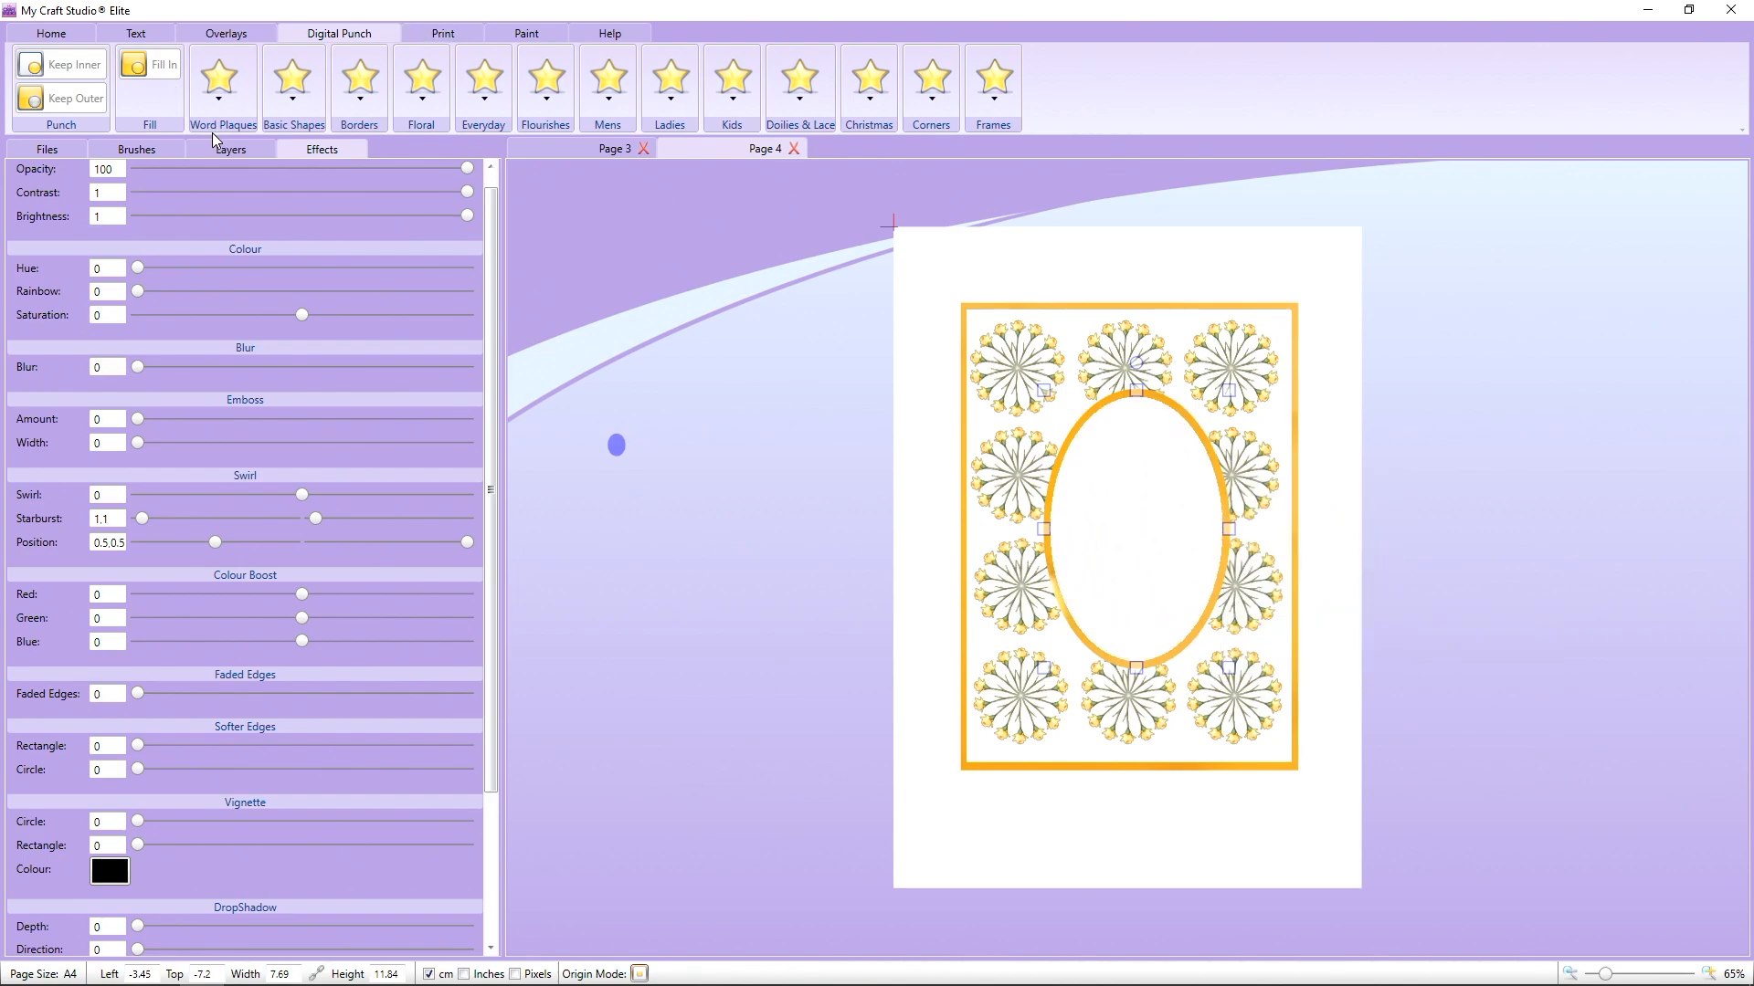
Select the orange Build a Bouquet - Daffodil 03V6 oval layer and flip it vertically.
left_click(226, 156)
left_click(40, 259)
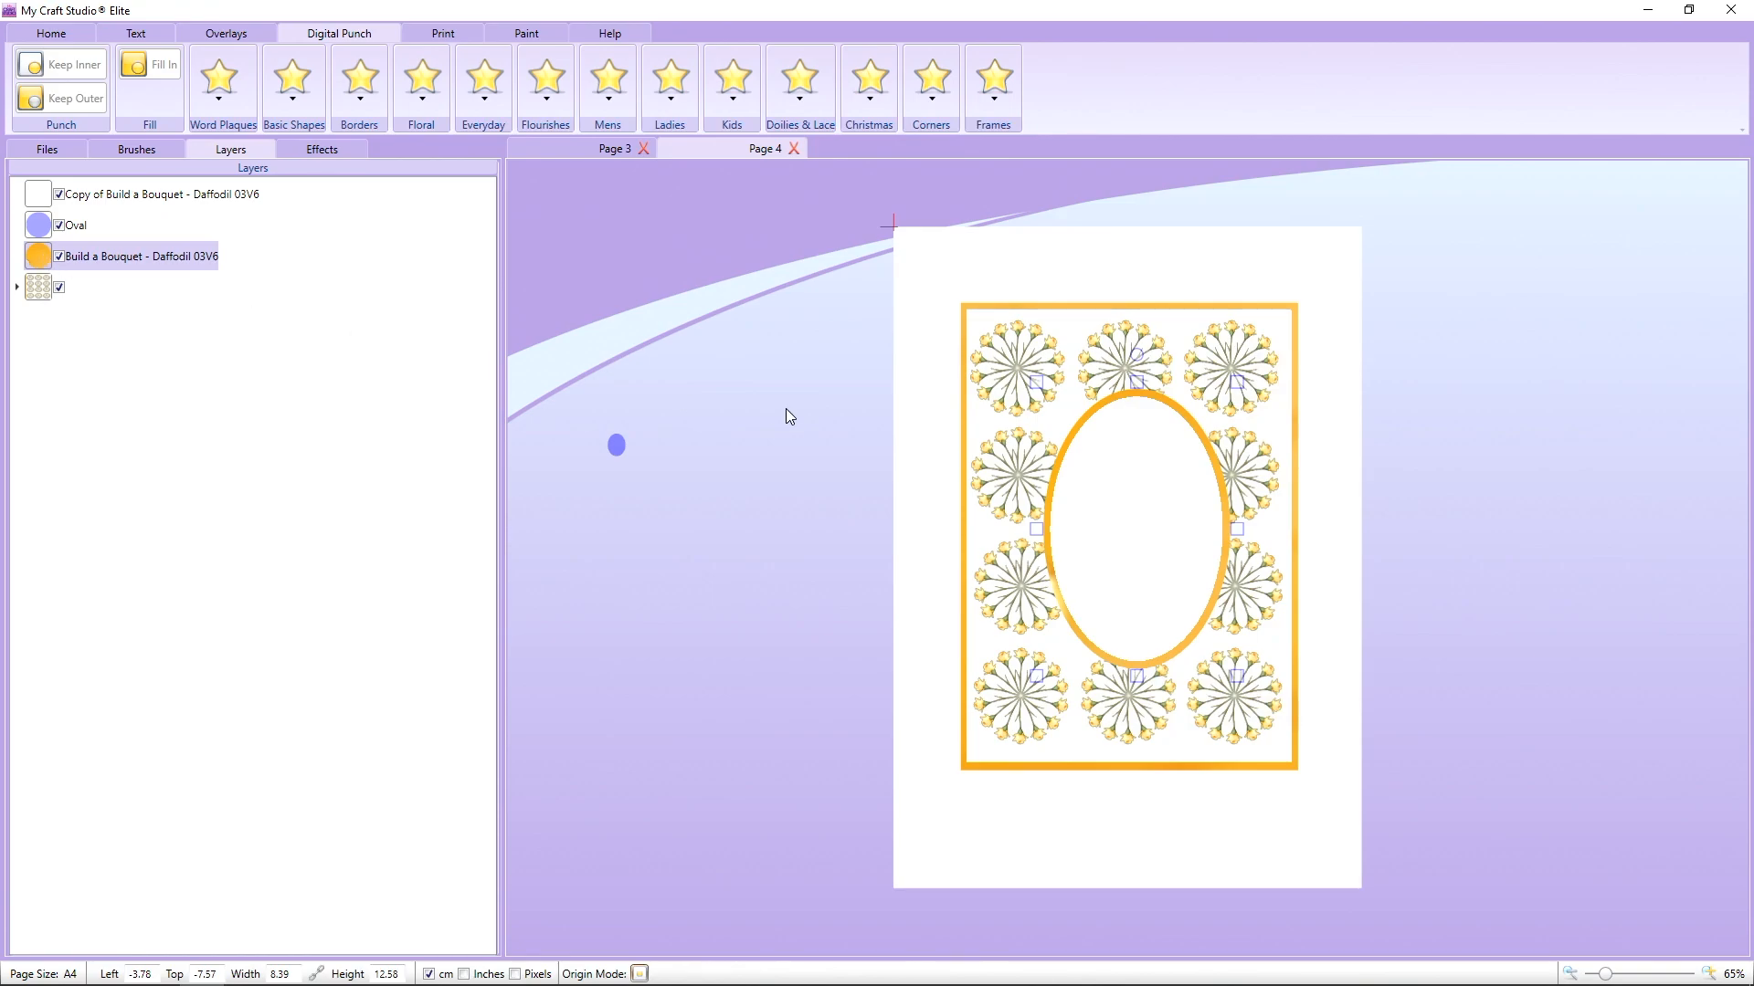
right_click(1232, 446)
mouse_move(1312, 586)
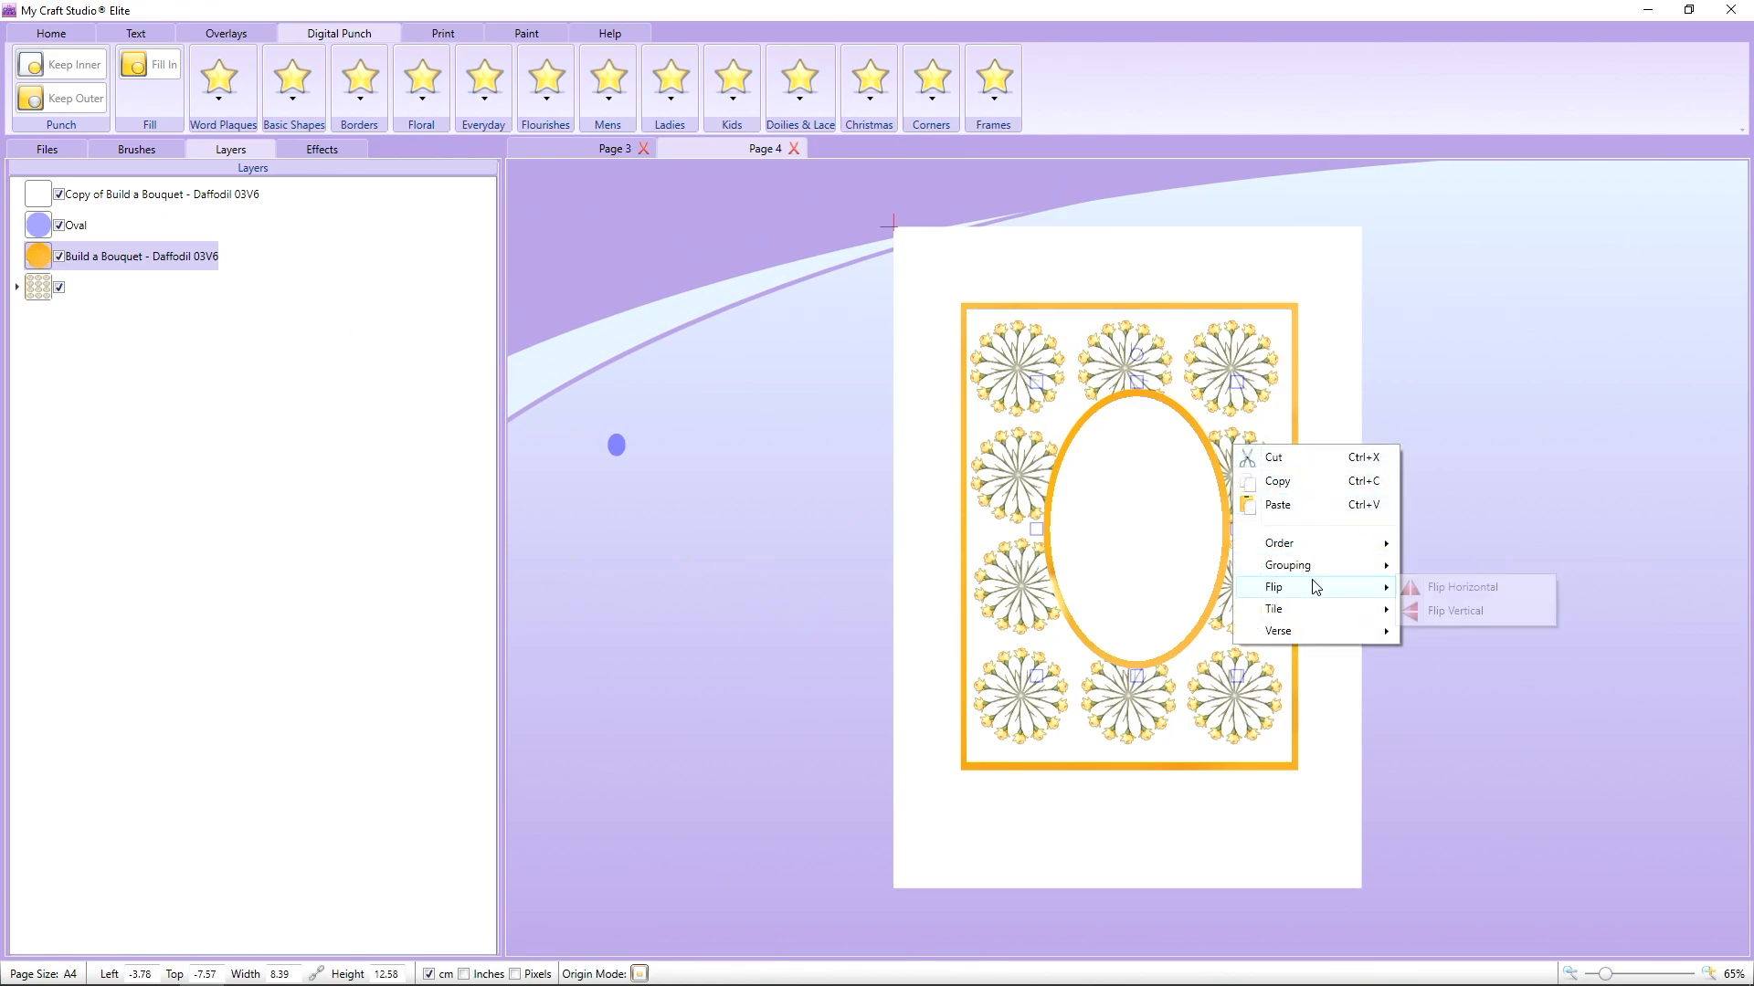
left_click(1435, 614)
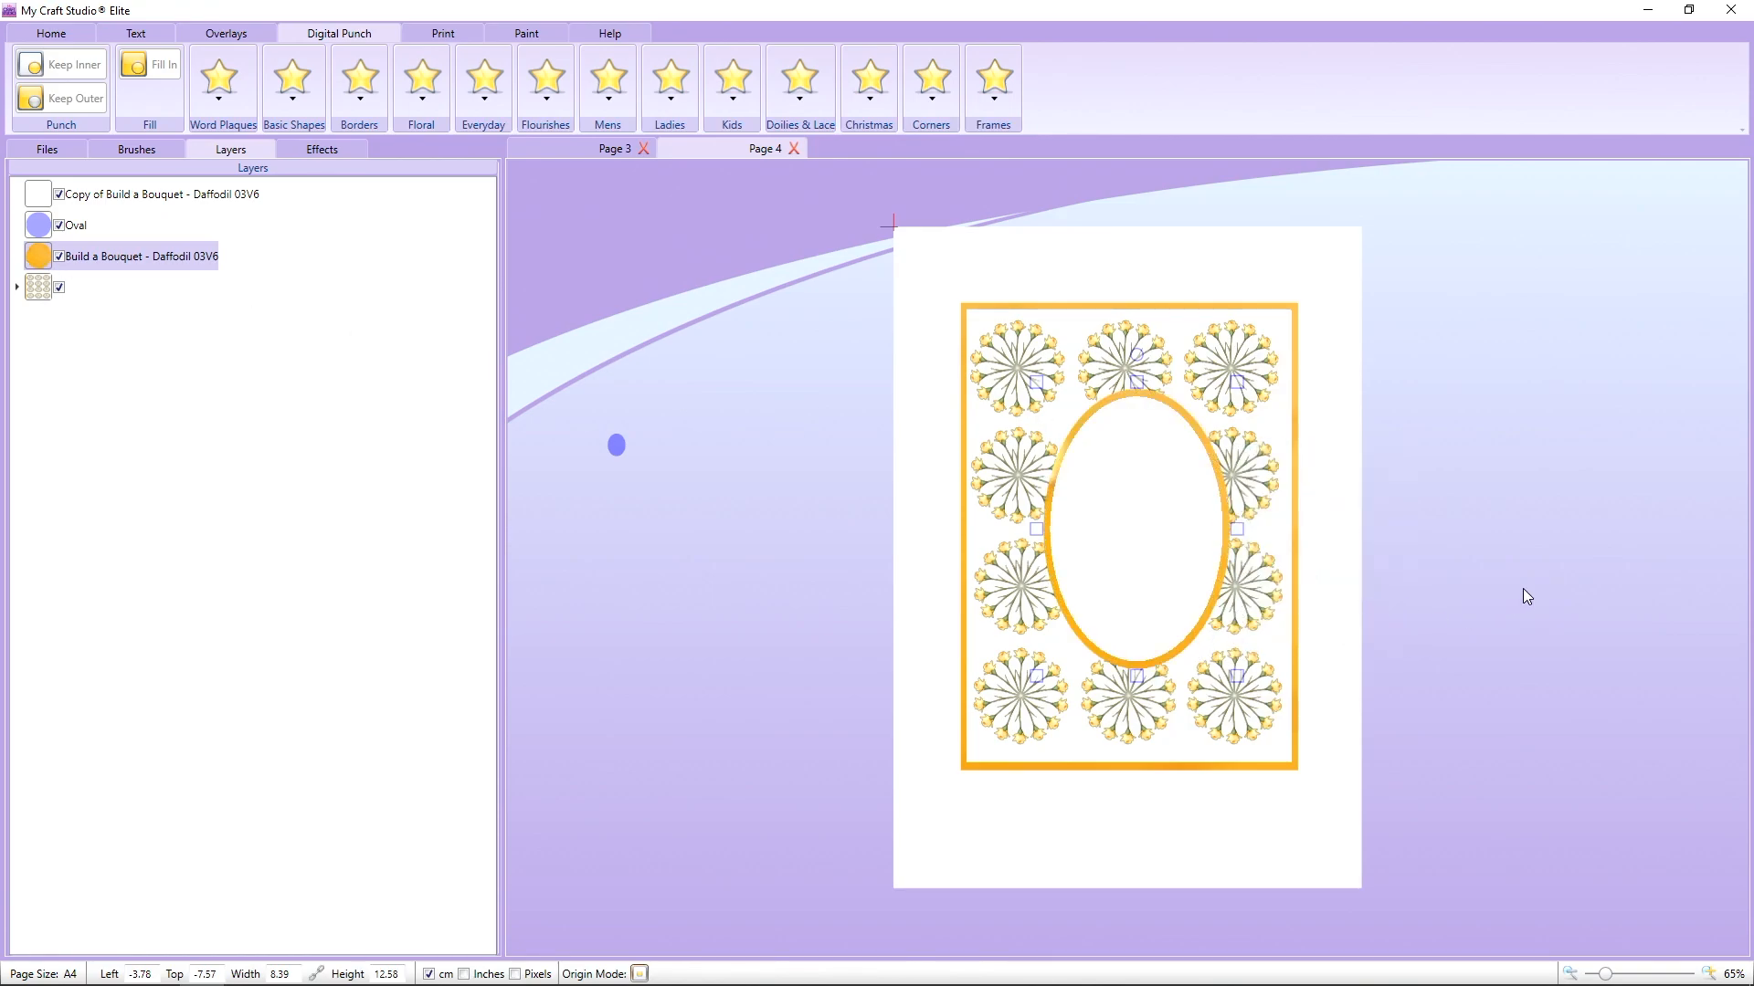
Add the Over the Edge DaffodilV5 artwork, tilt and shrink it to about 9.51 × 11.76 cm, and place it inside the oval.
left_click(50, 151)
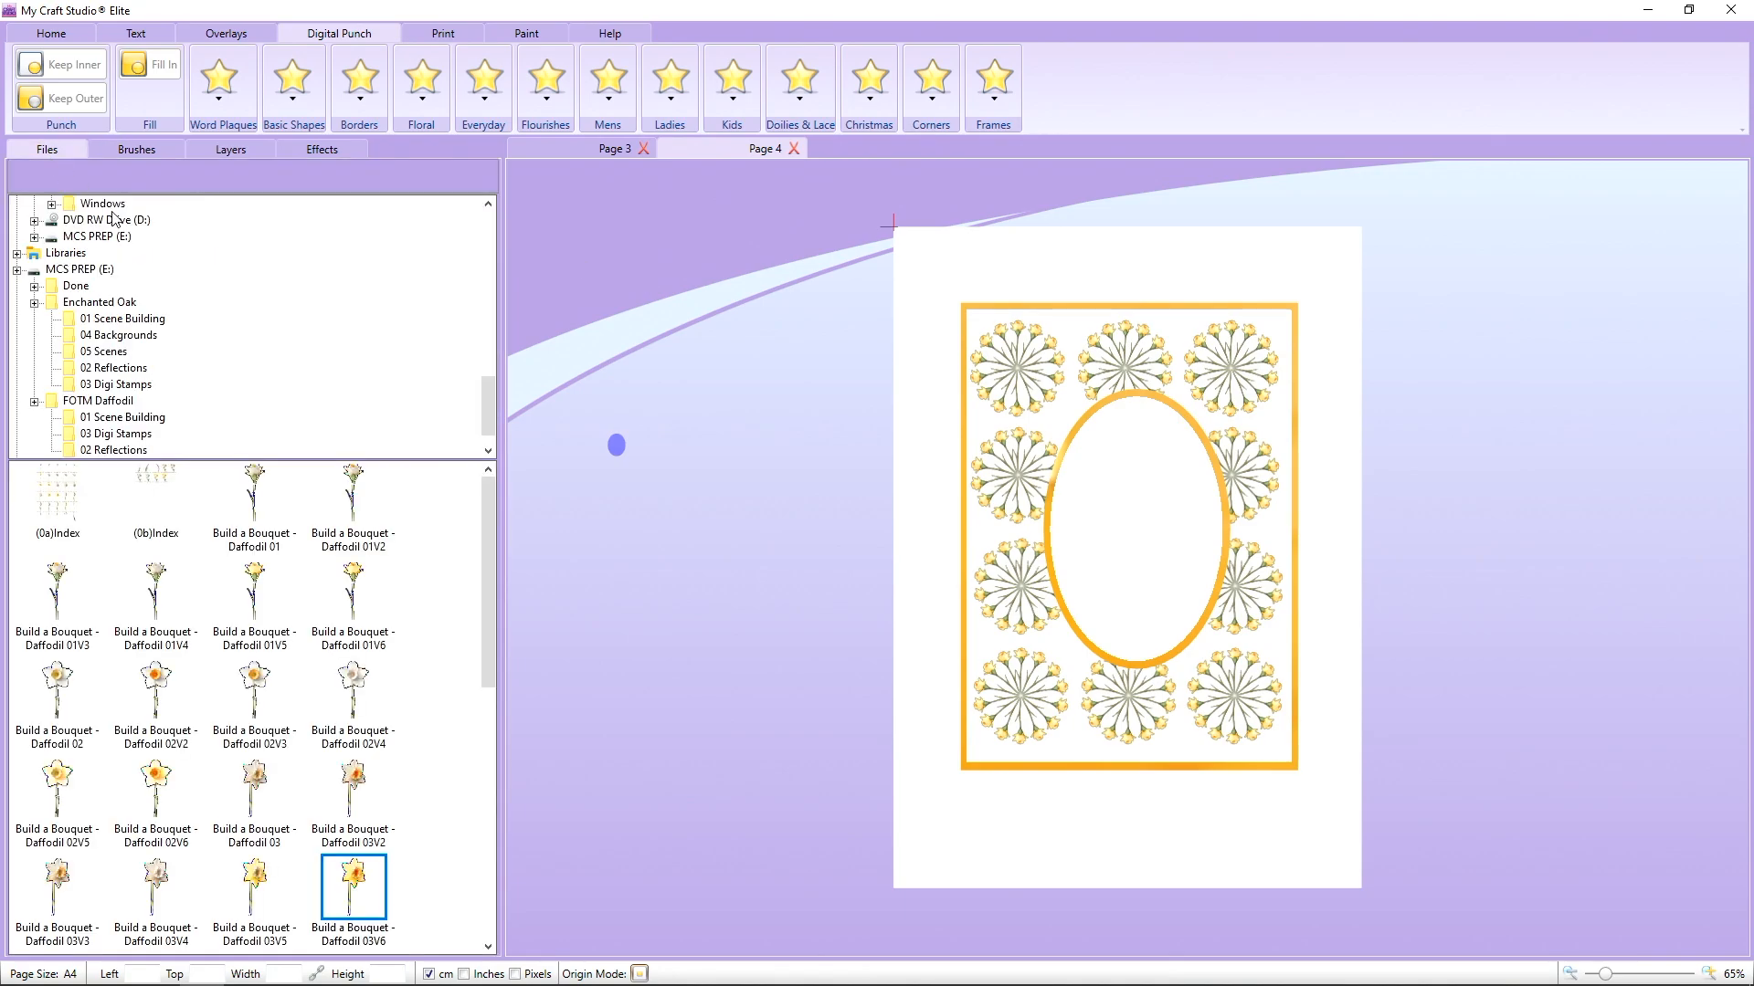
scroll(395, 736, "down", 5)
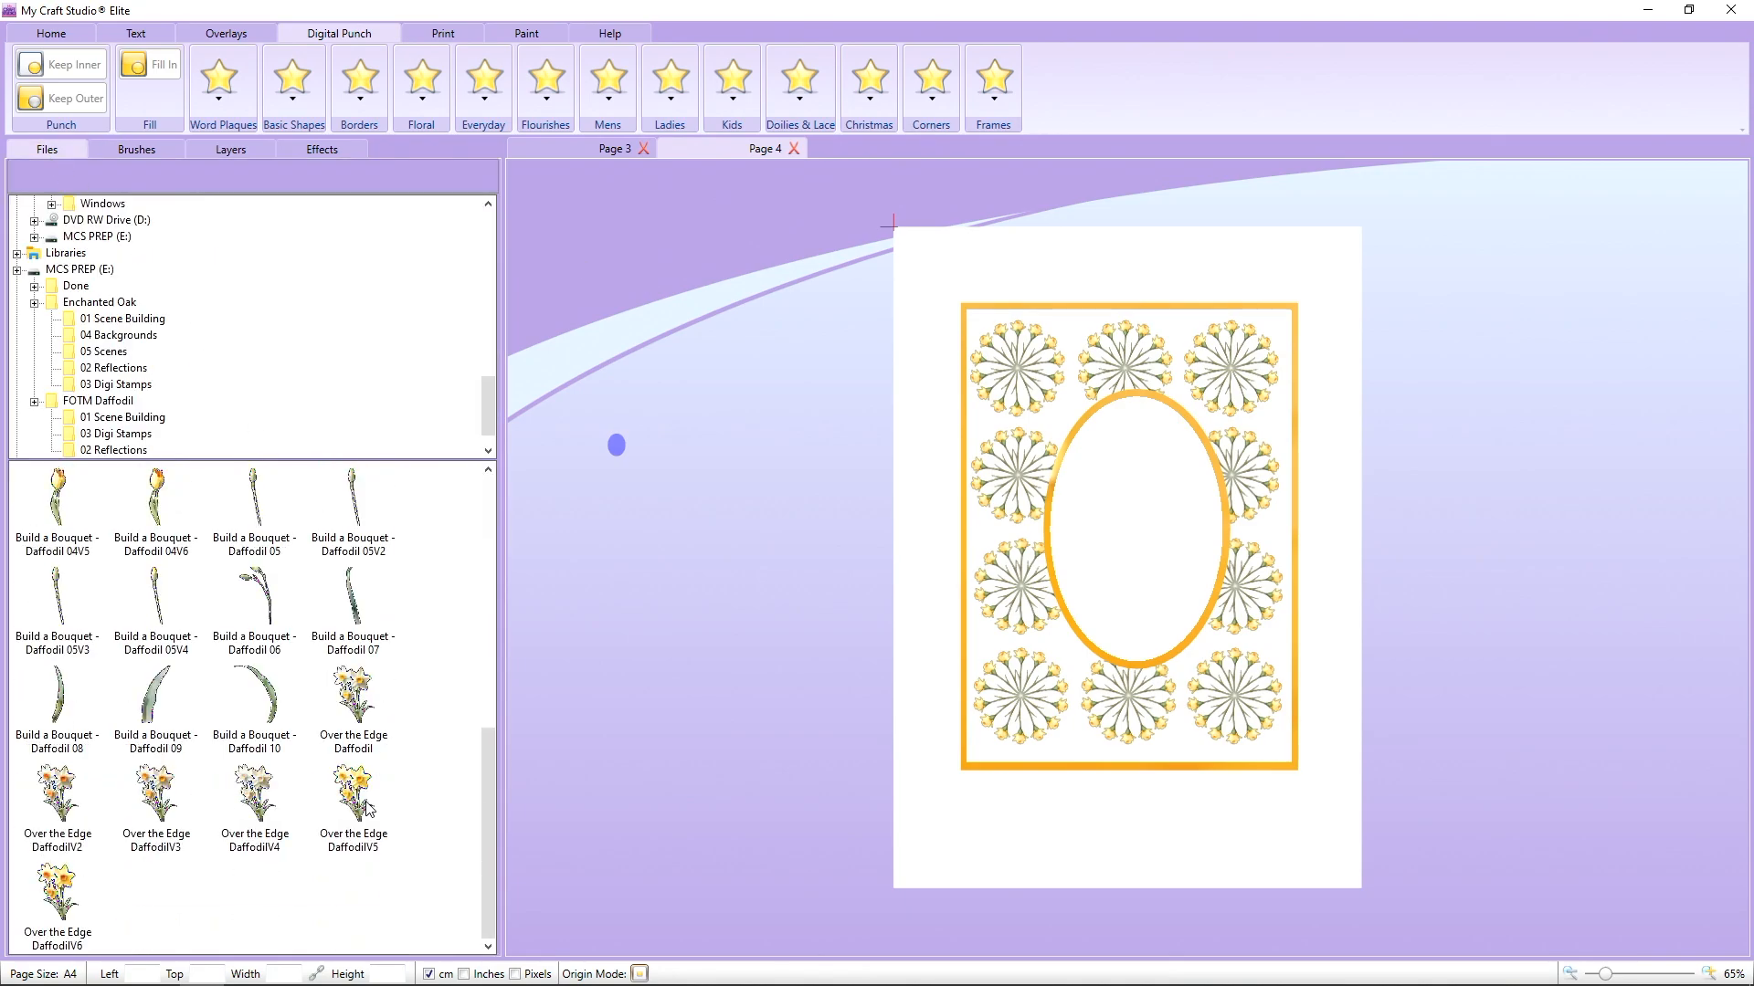
left_click_drag(369, 809, 825, 627)
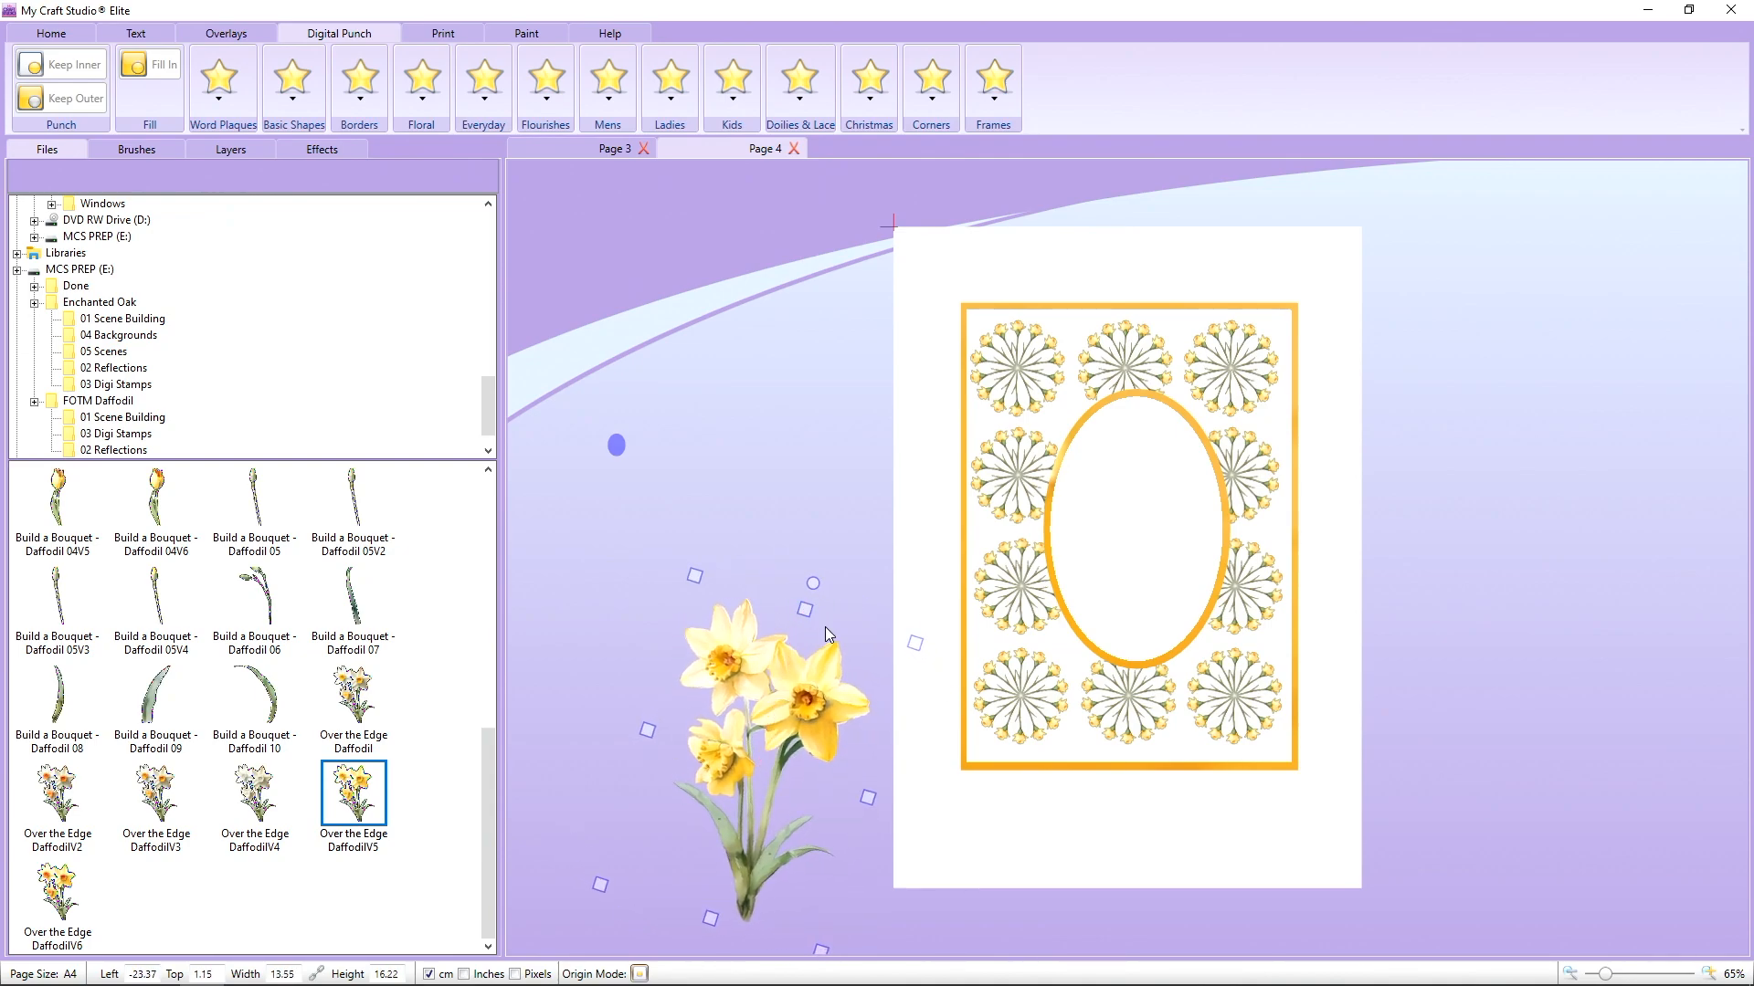
left_click_drag(921, 662, 861, 685)
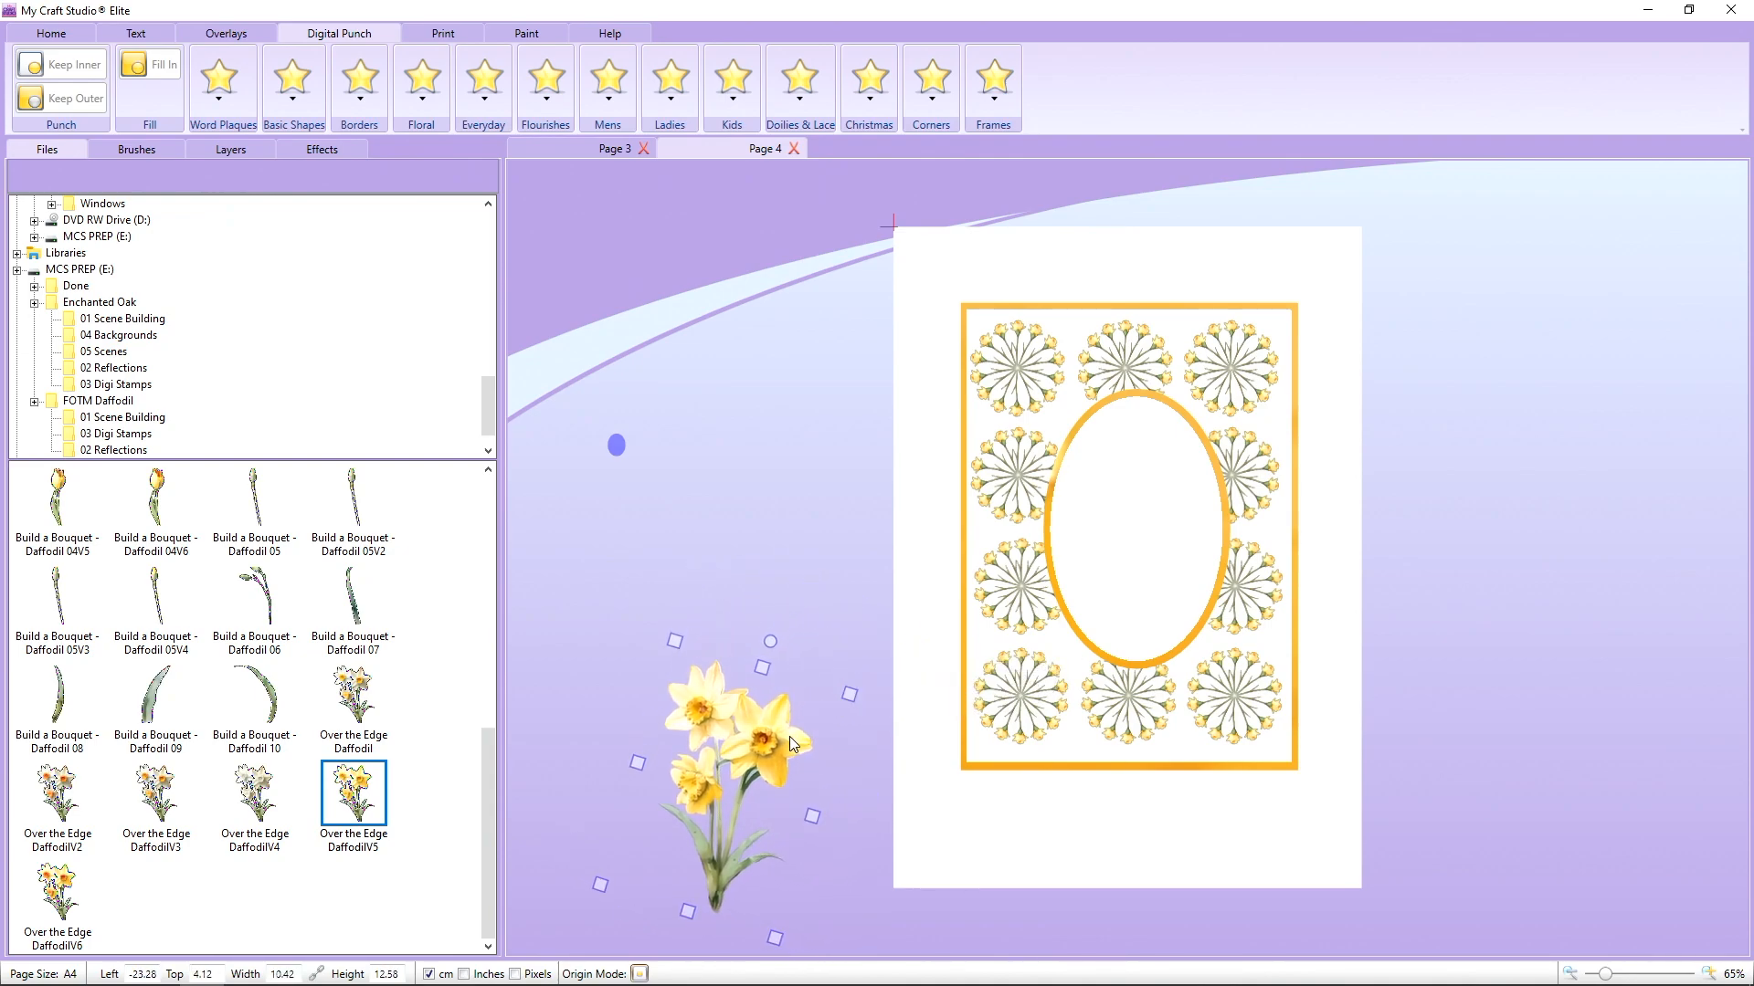
left_click_drag(789, 736, 1206, 496)
left_click_drag(1266, 443, 1252, 453)
left_click_drag(1177, 411, 1155, 432)
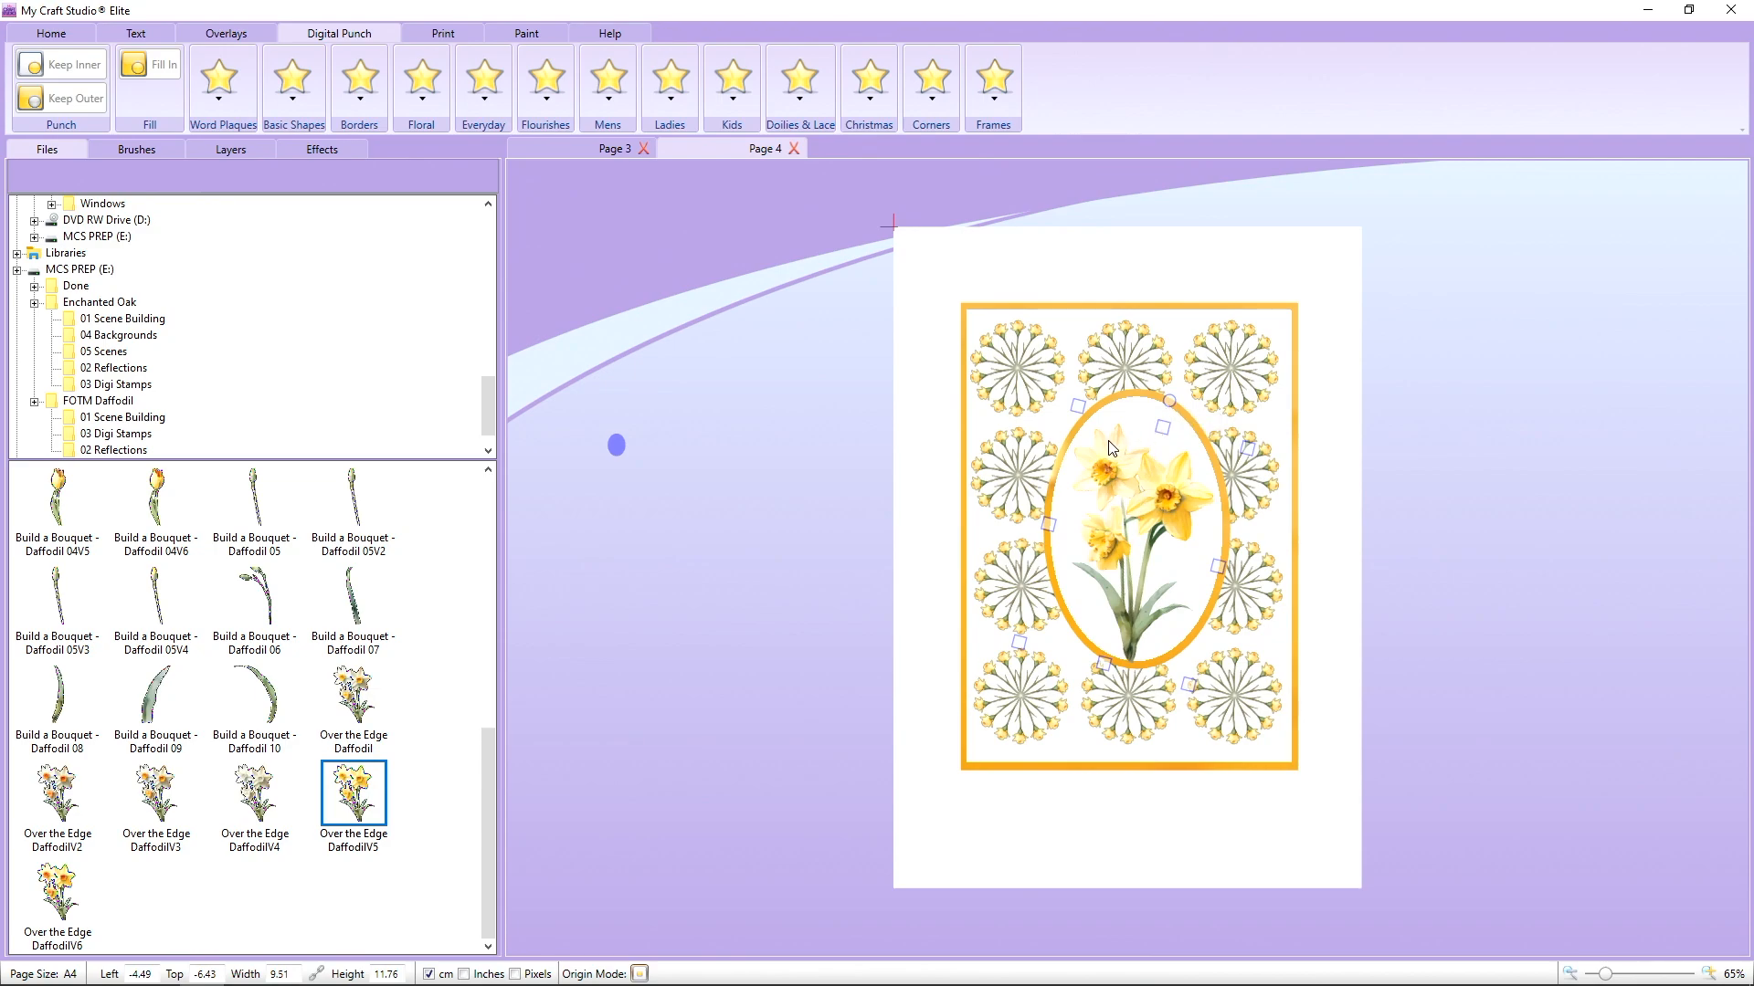
Give the daffodil bunch in the oval a drop shadow with a blur radius of 15.
left_click(320, 149)
scroll(174, 667, "down", 5)
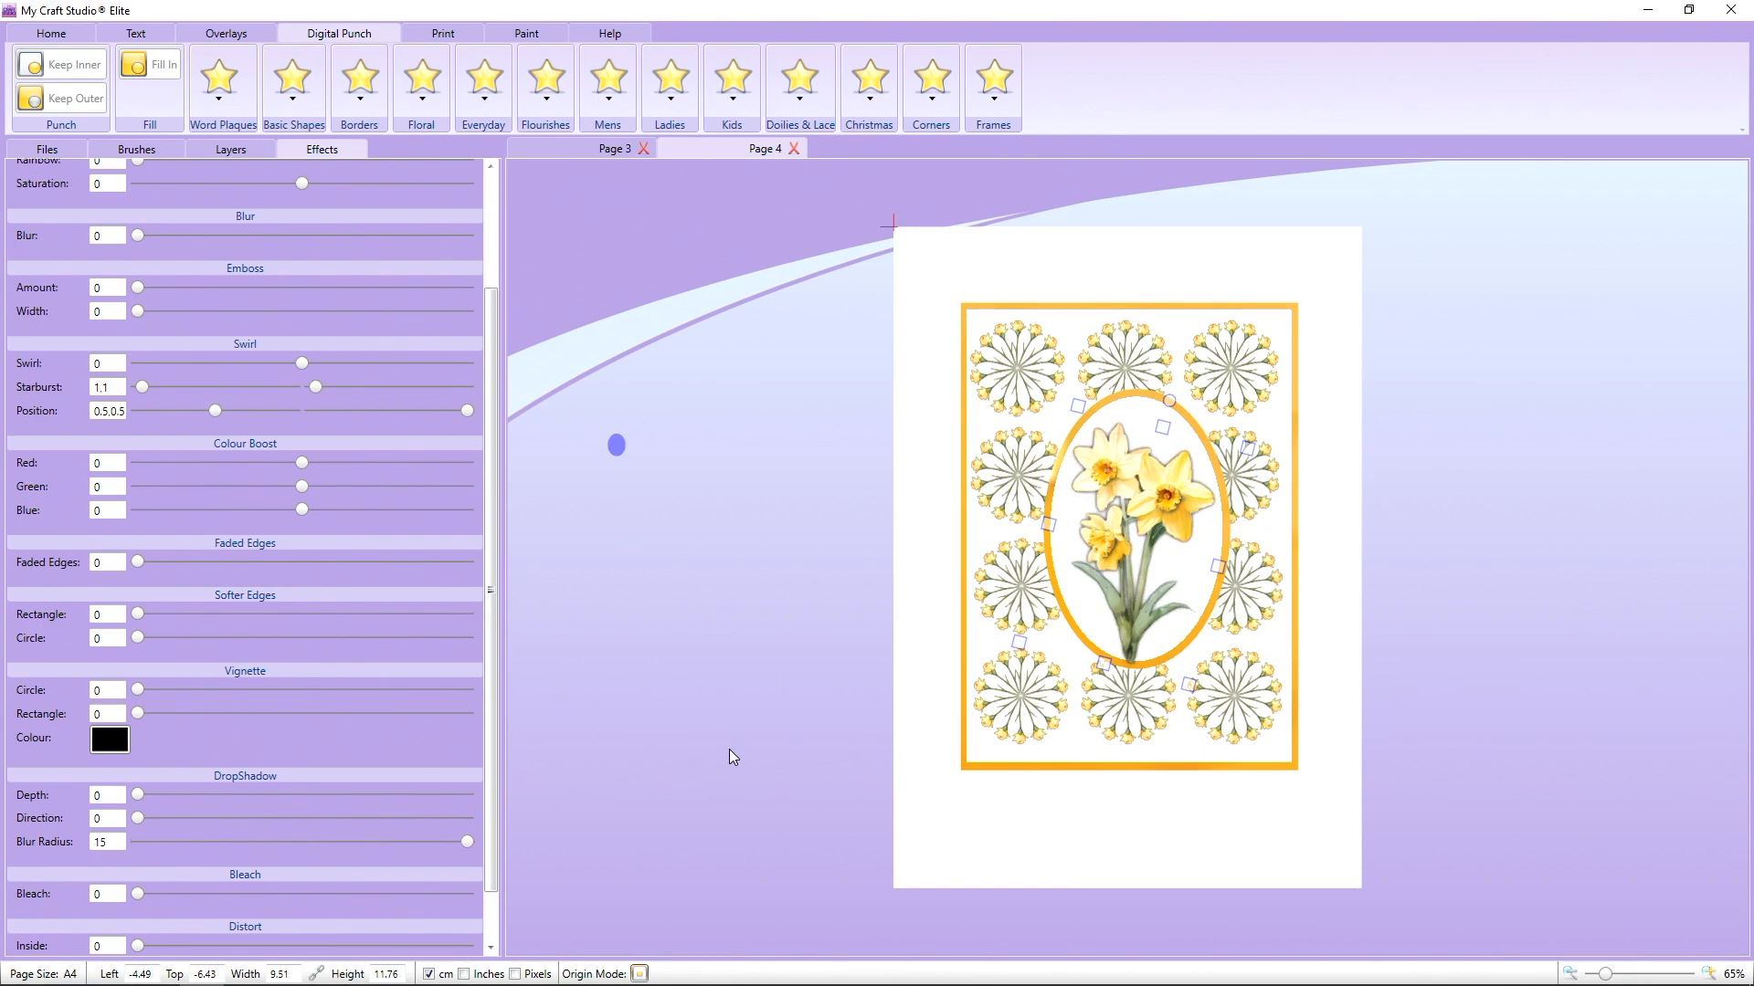
left_click(858, 613)
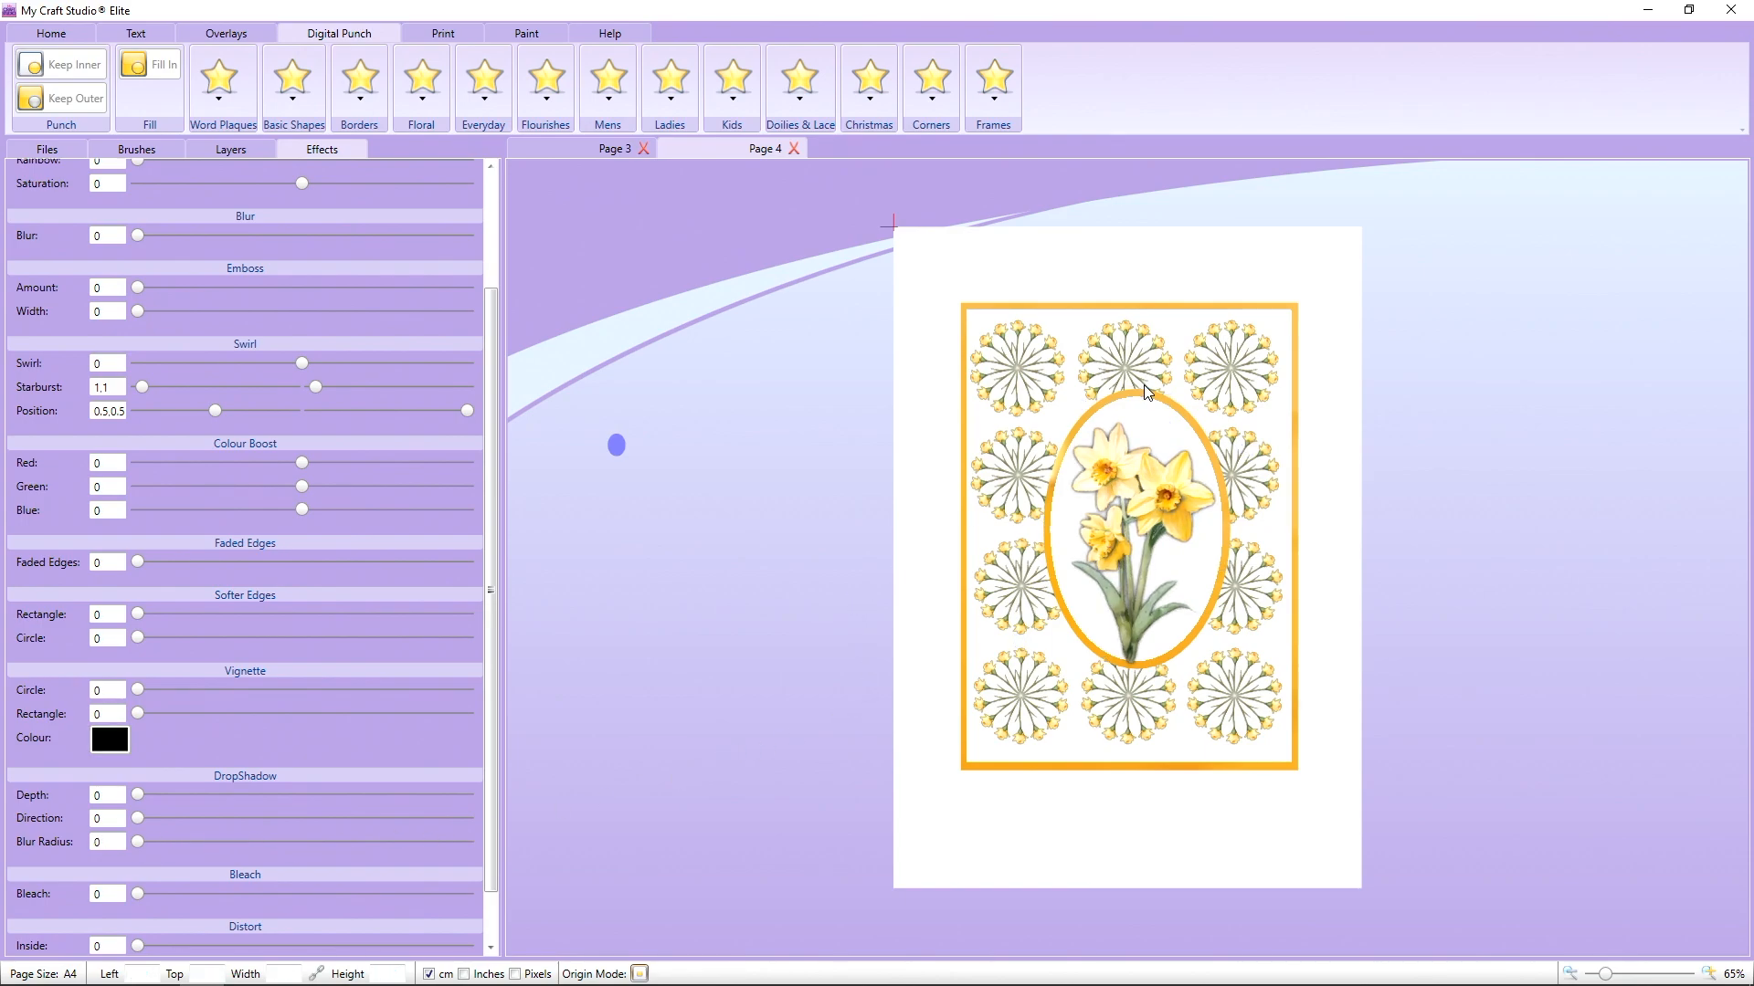
Select the orange Build a Bouquet - Daffodil 03V6 oval layer and open its drop shadow settings.
left_click(251, 150)
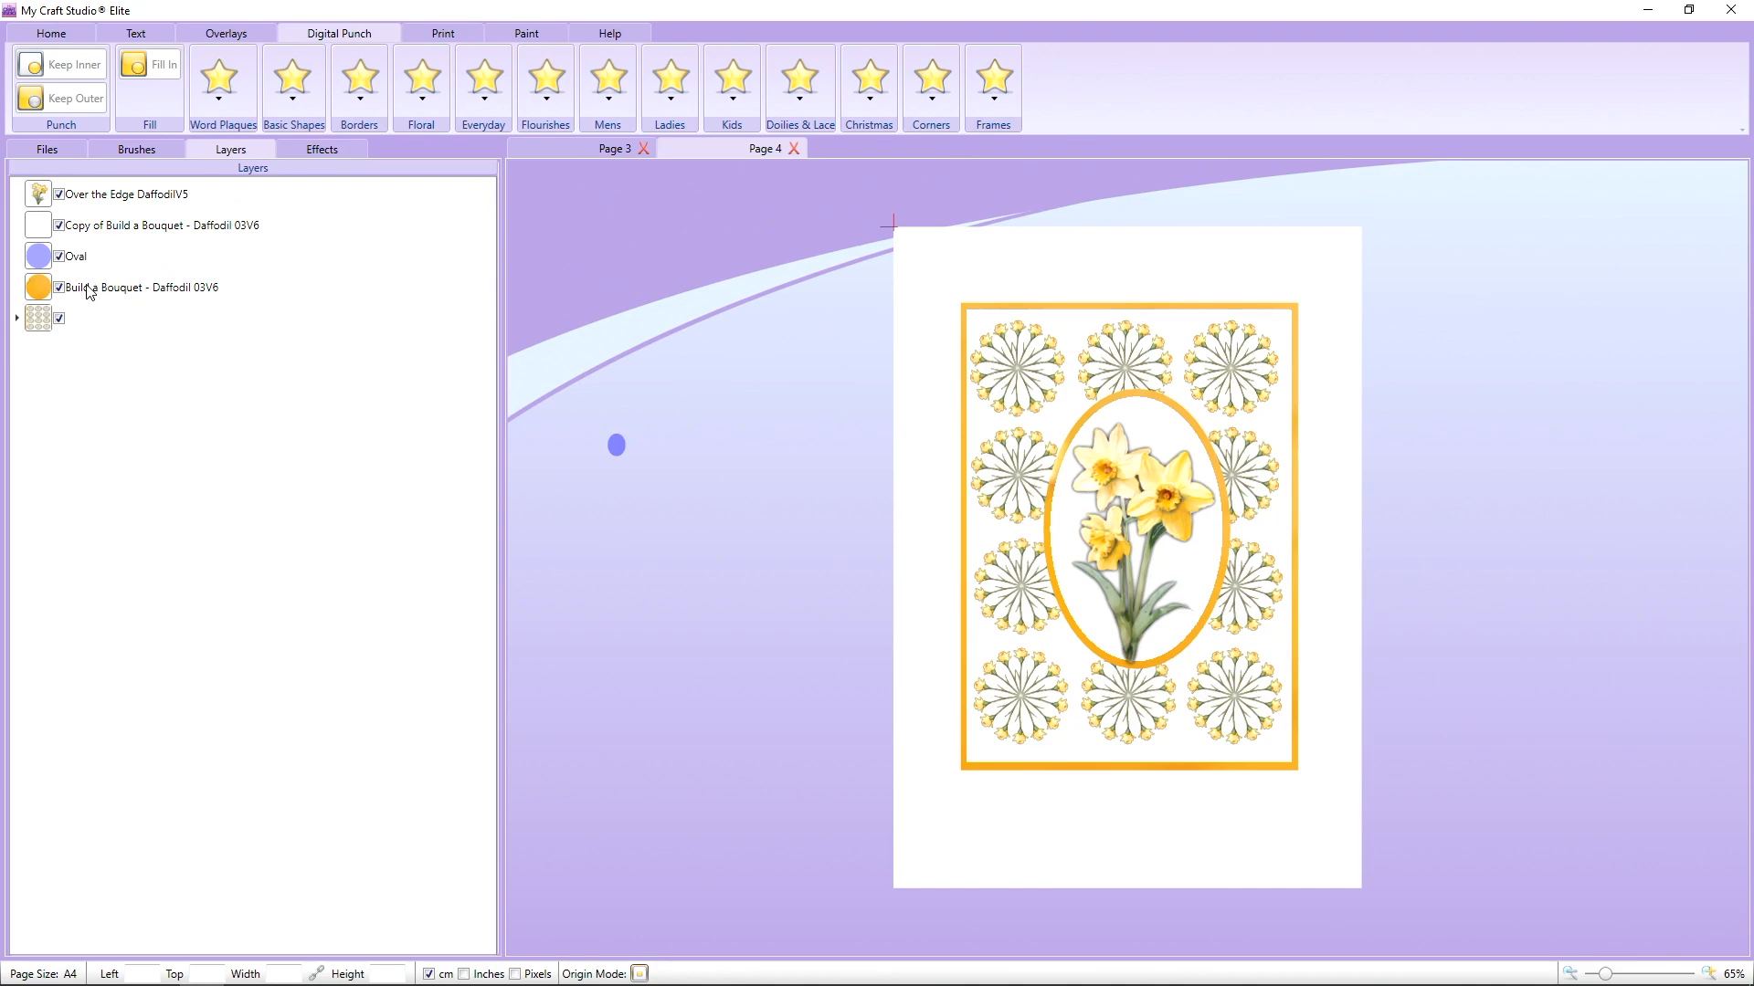
left_click(41, 289)
left_click(299, 155)
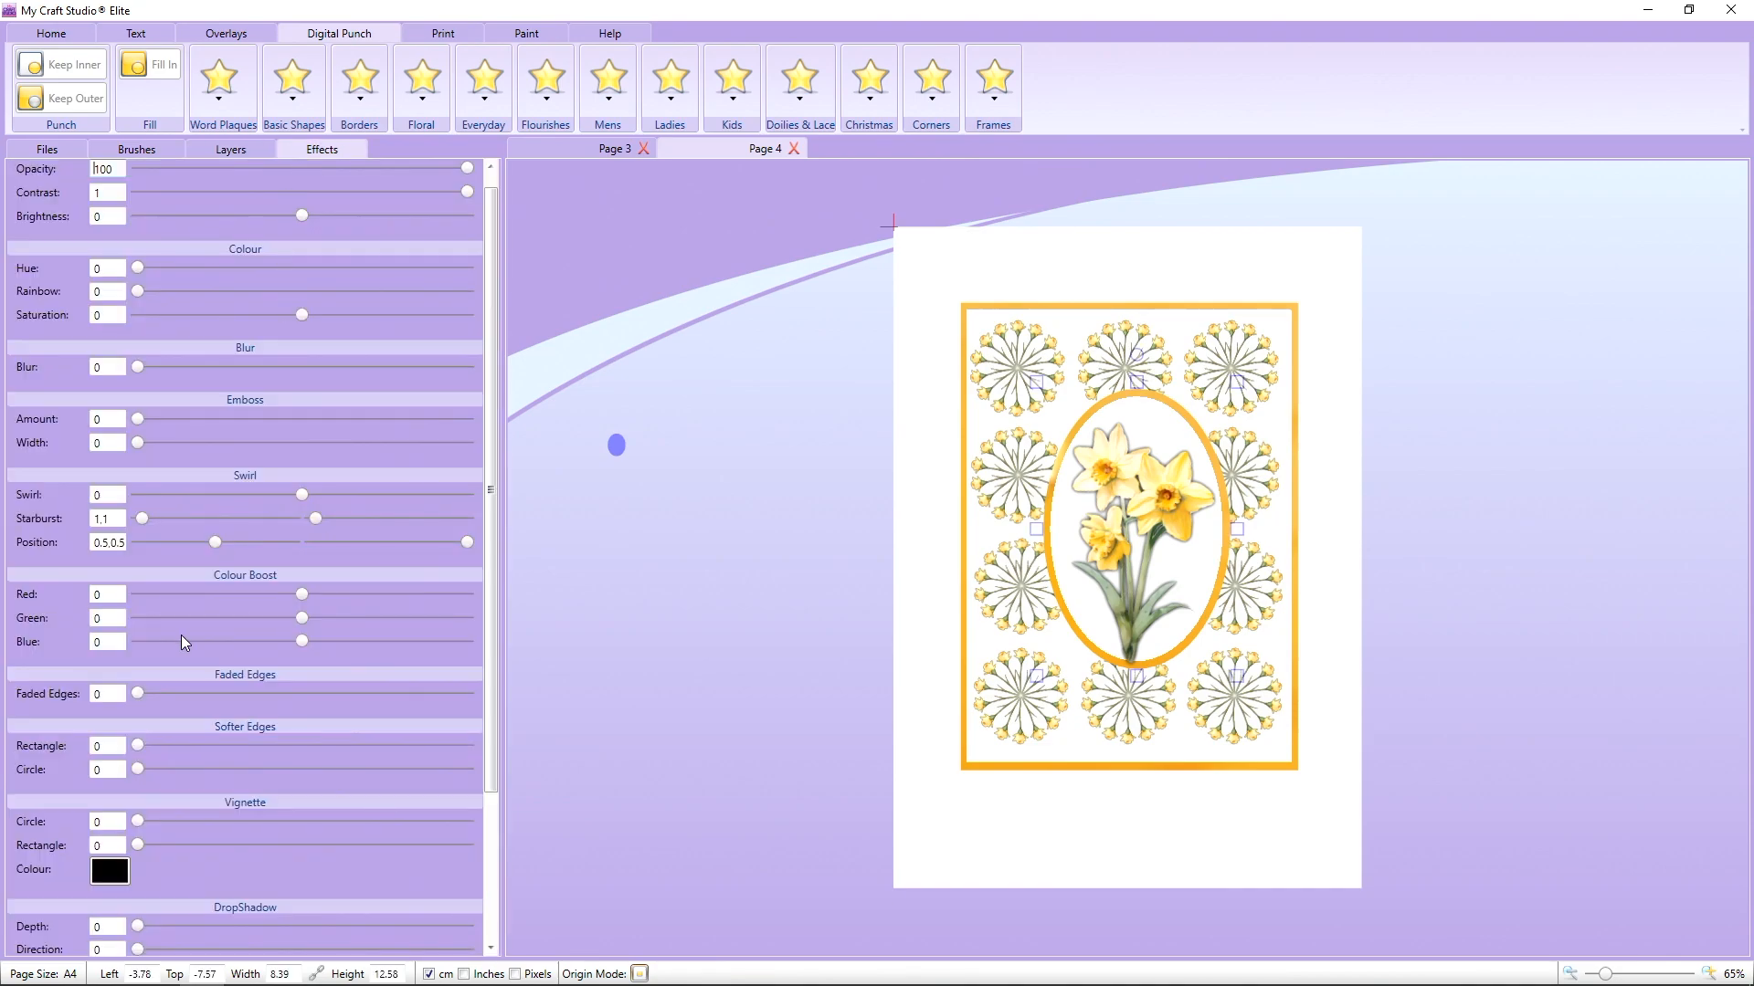
scroll(150, 716, "down", 3)
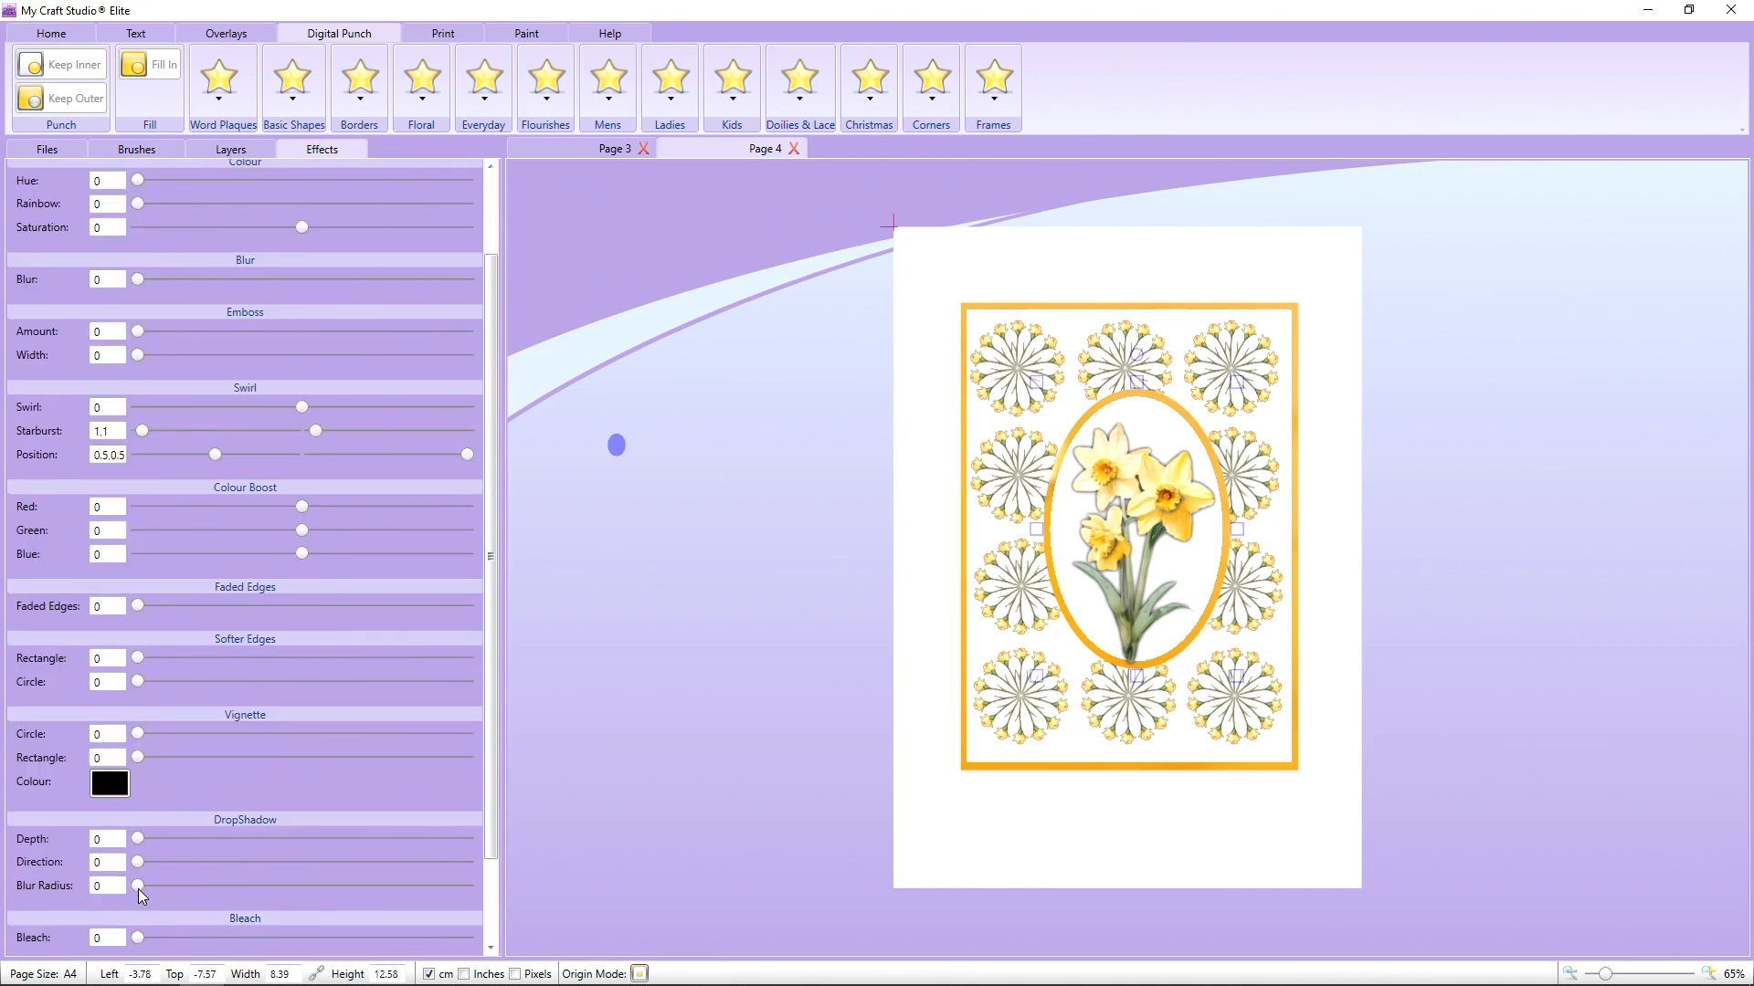
Try drop shadow blur radius values of 15 and 7 on the orange oval, and undo both changes.
left_click_drag(138, 886, 486, 886)
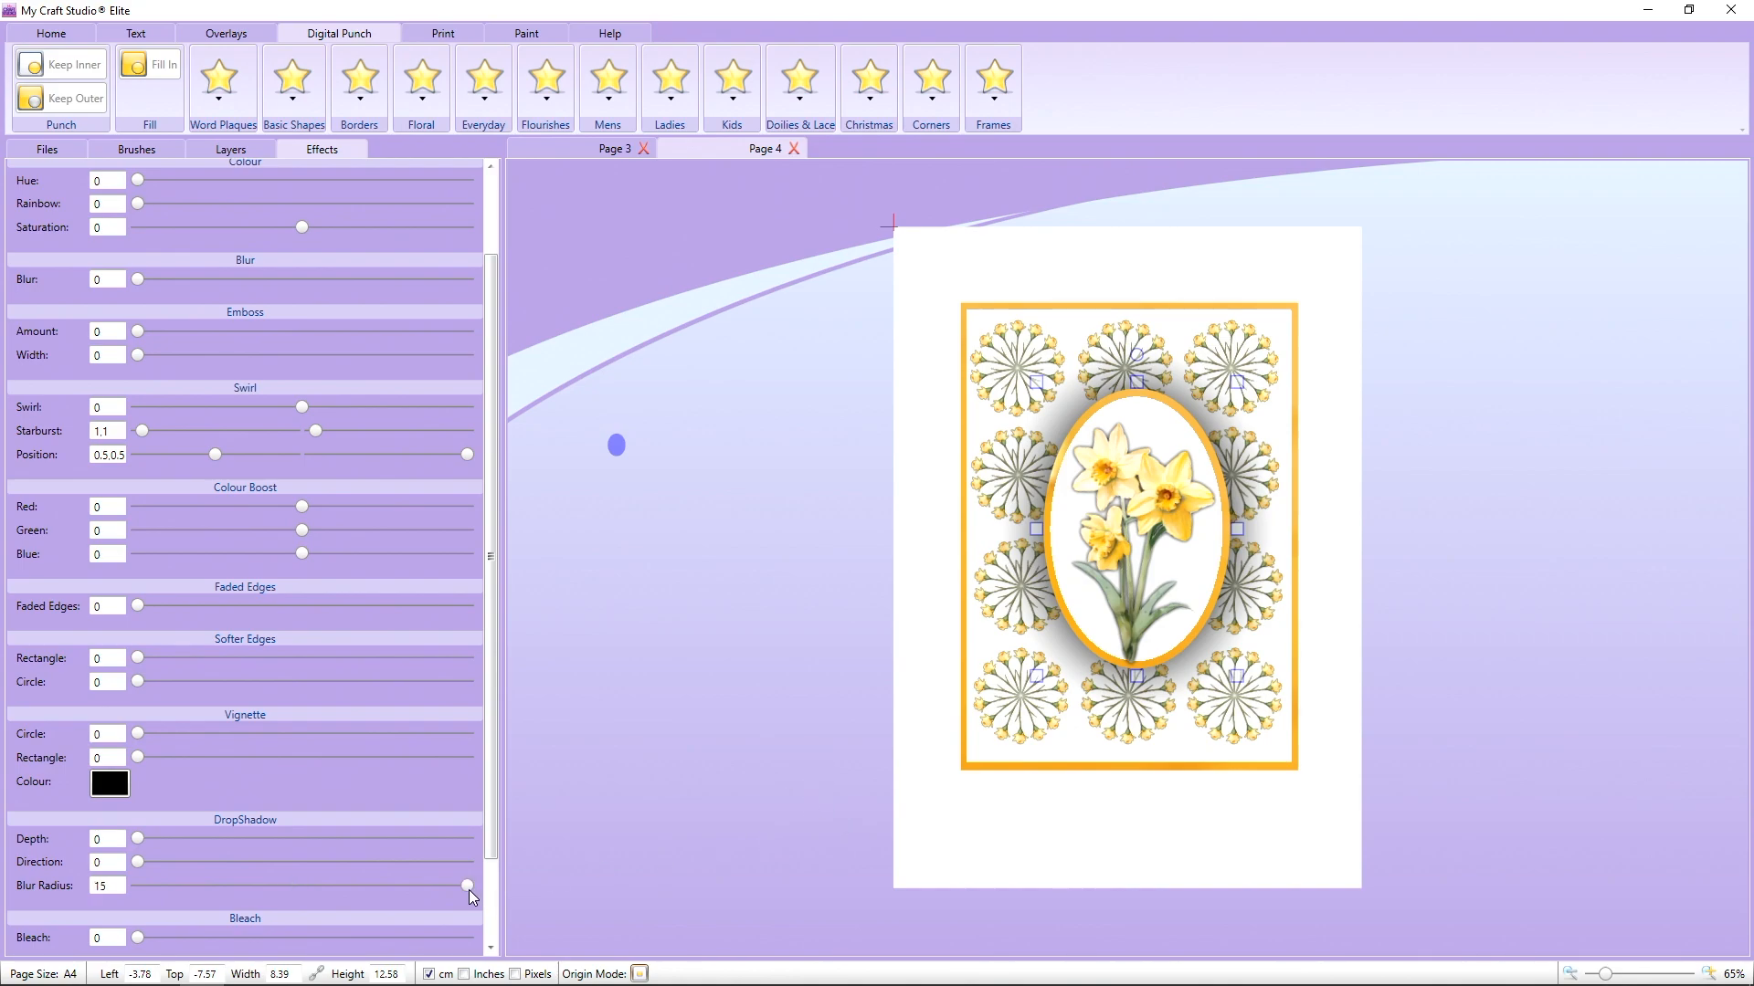
left_click_drag(469, 890, 321, 880)
left_click(55, 34)
left_click(362, 64)
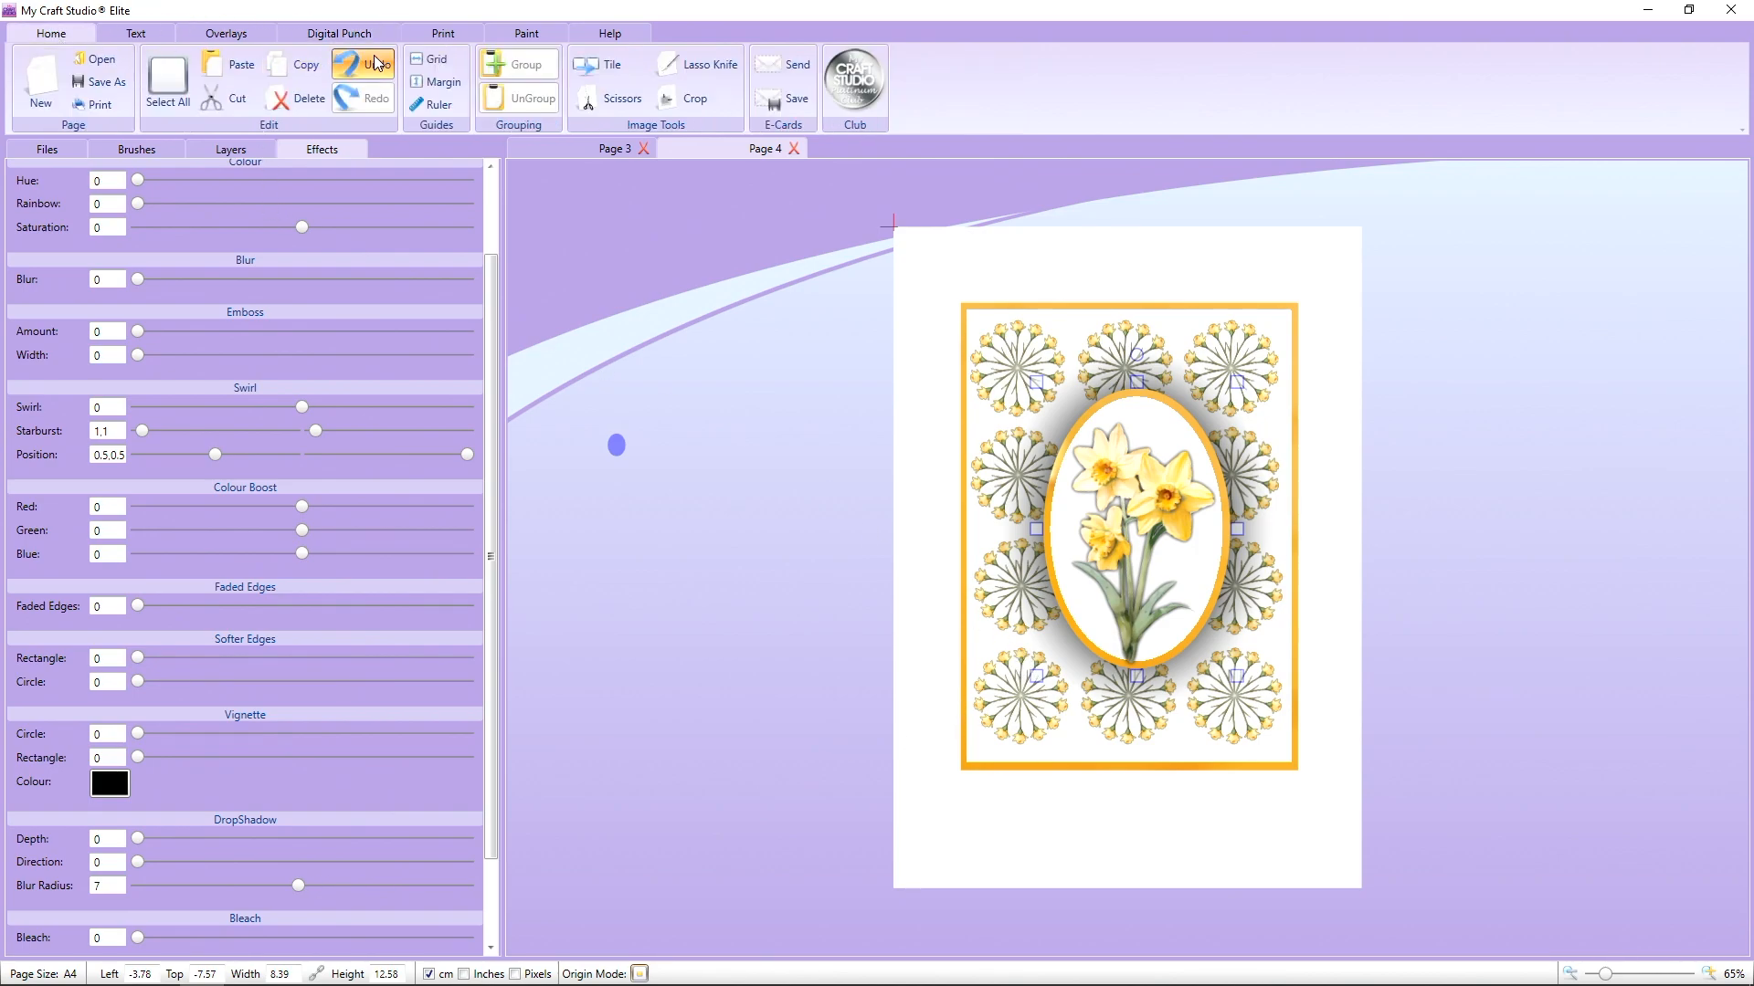
left_click(361, 64)
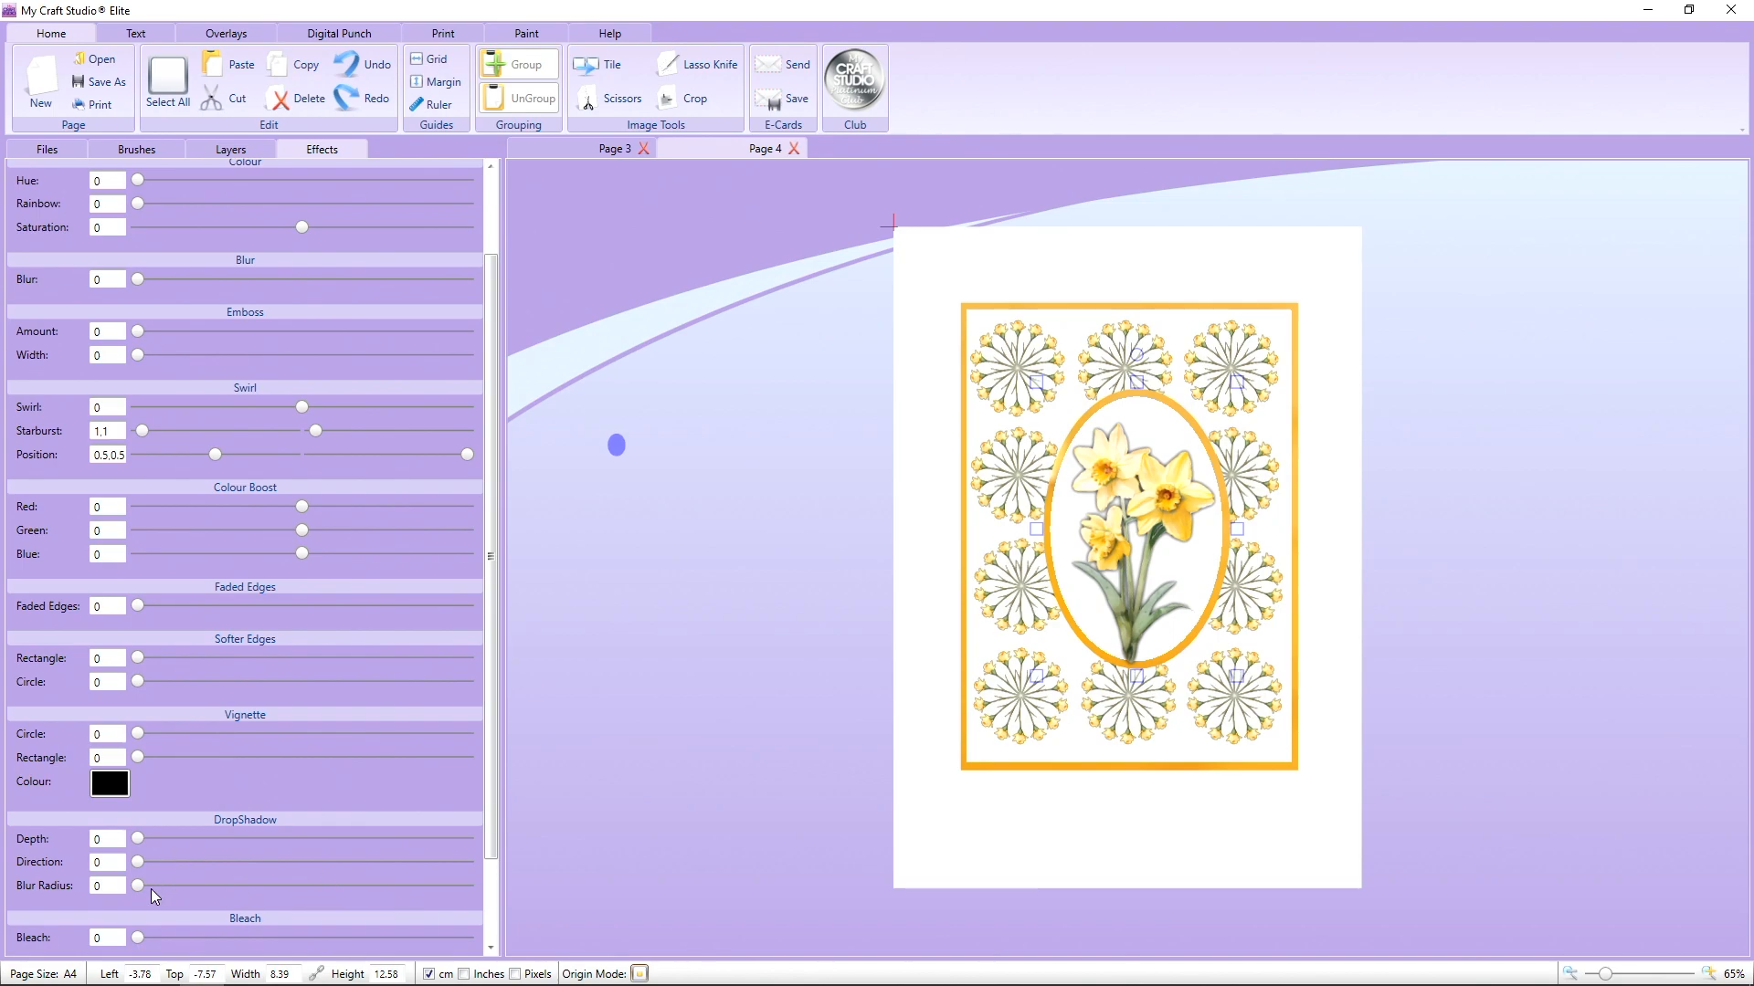
Set the drop shadow blur radius to 2 on the orange oval and to 15 on the grouped topper sheet.
mouse_move(141, 892)
left_mouse_down()
mouse_move(219, 892)
mouse_move(170, 890)
left_mouse_up()
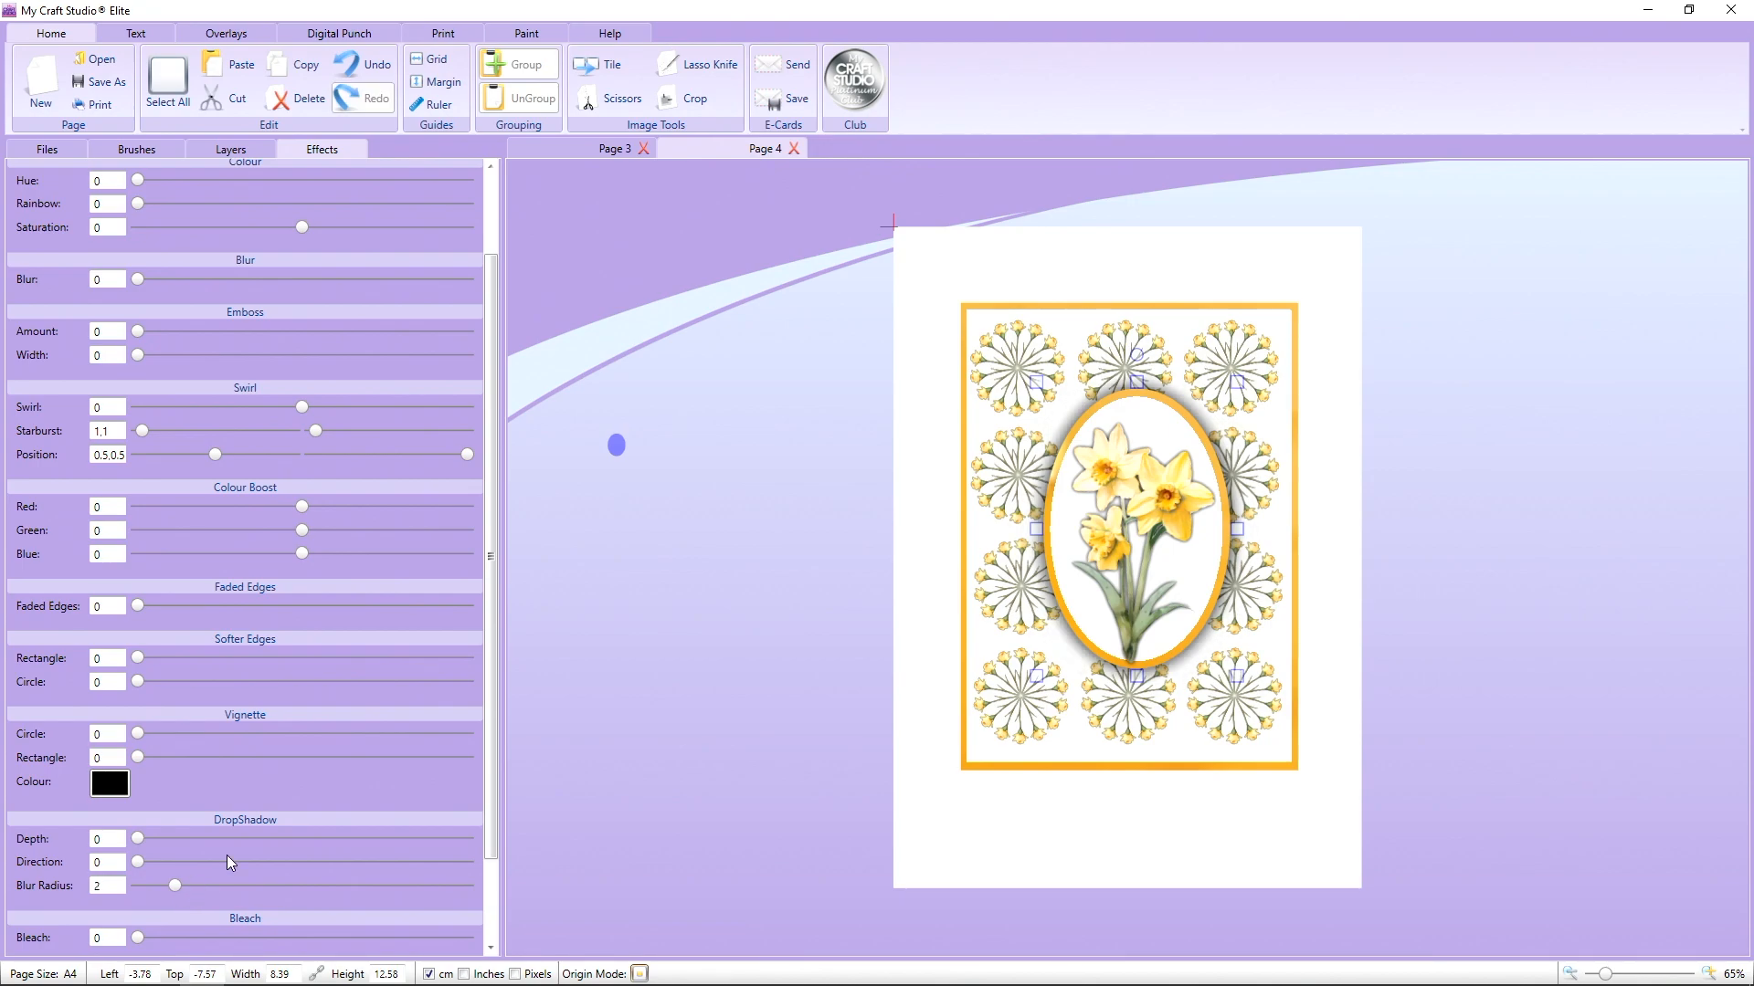
left_click(719, 571)
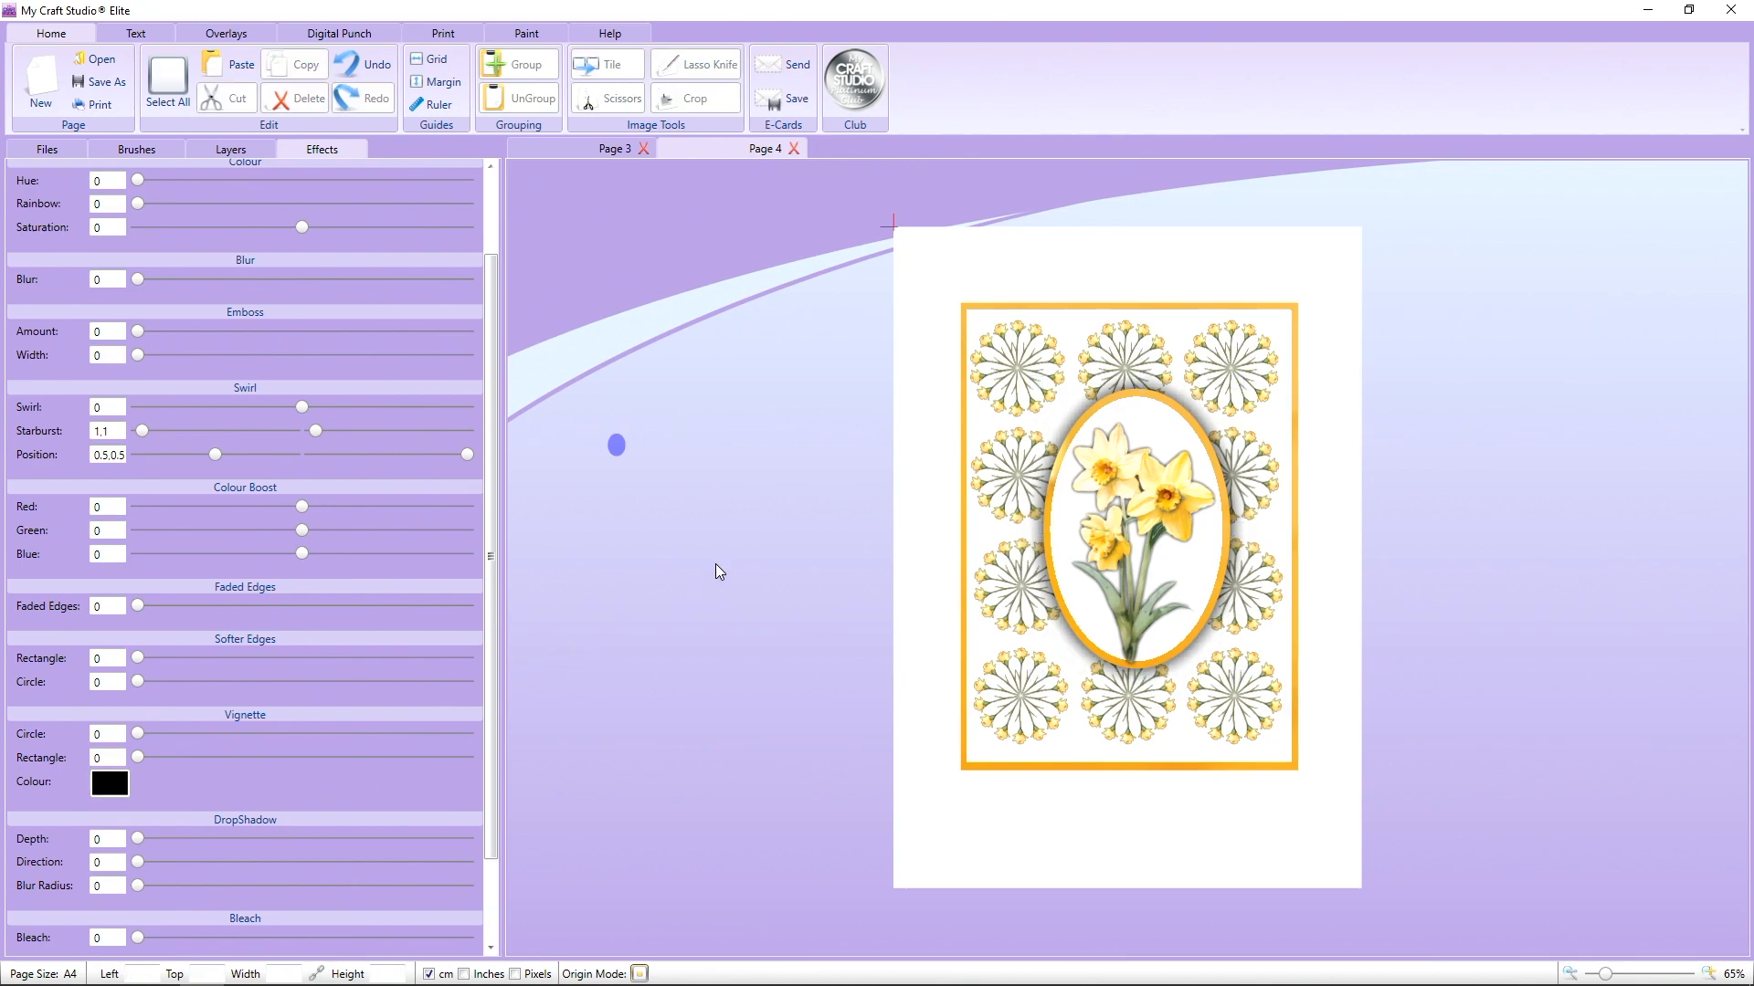
left_click(986, 301)
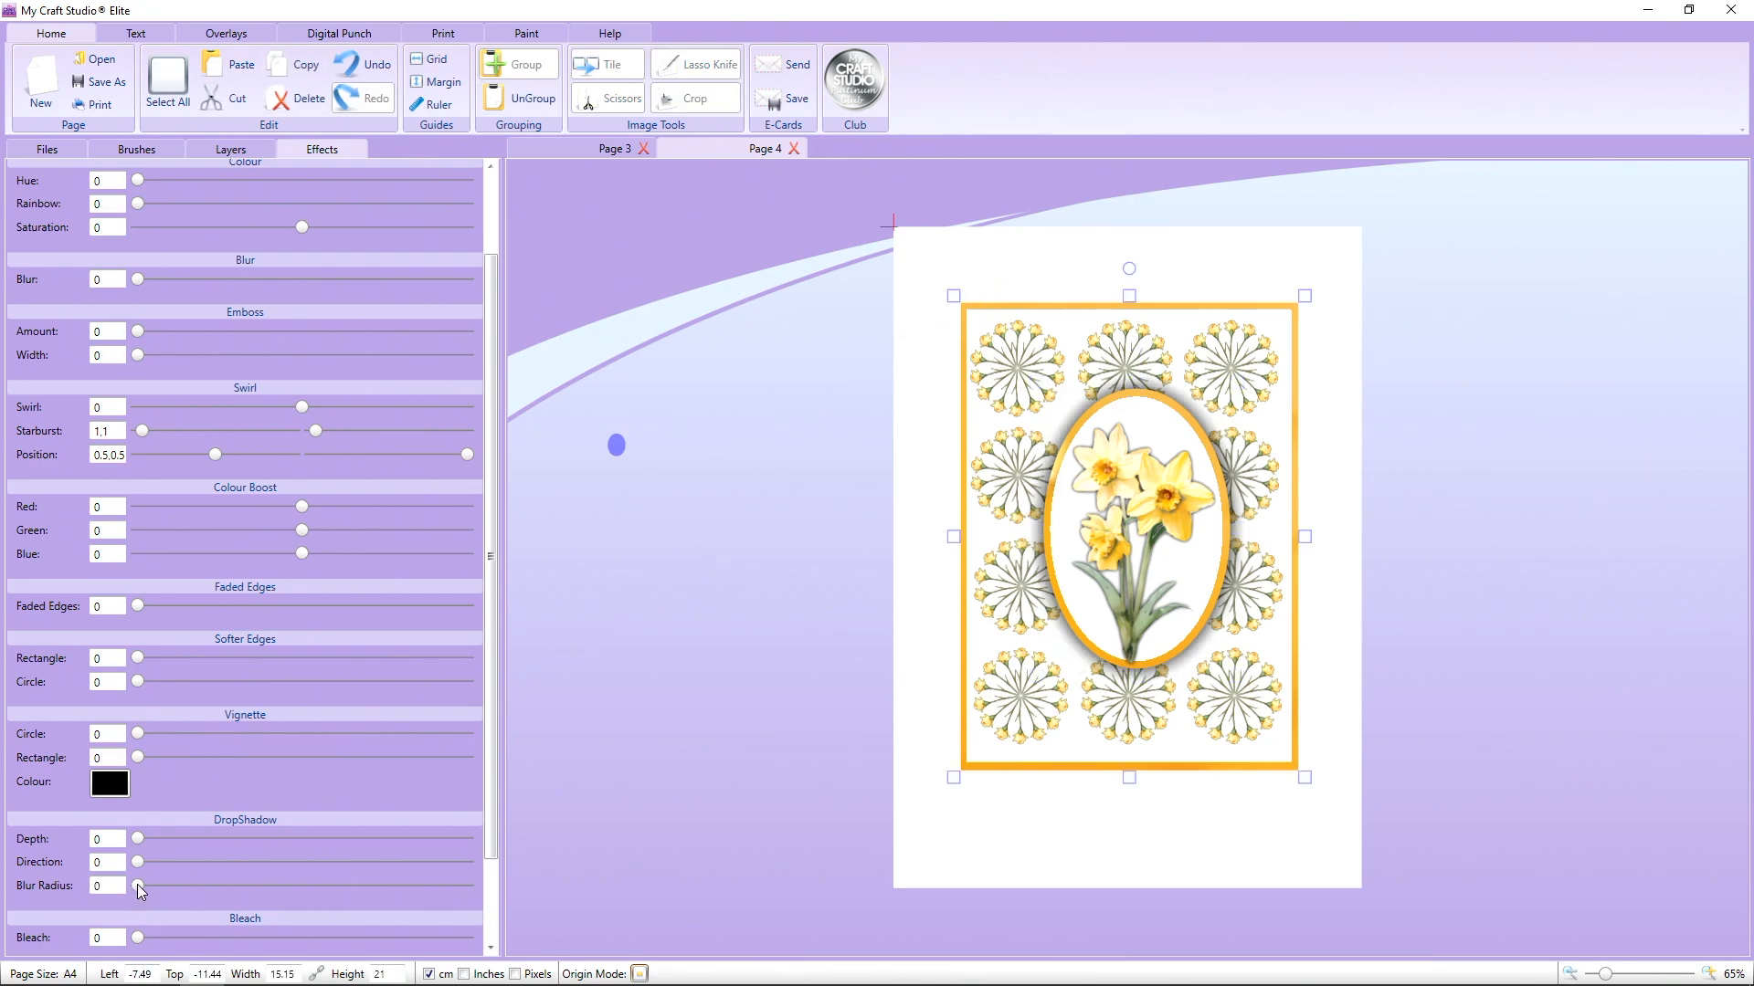
left_click_drag(137, 891, 669, 881)
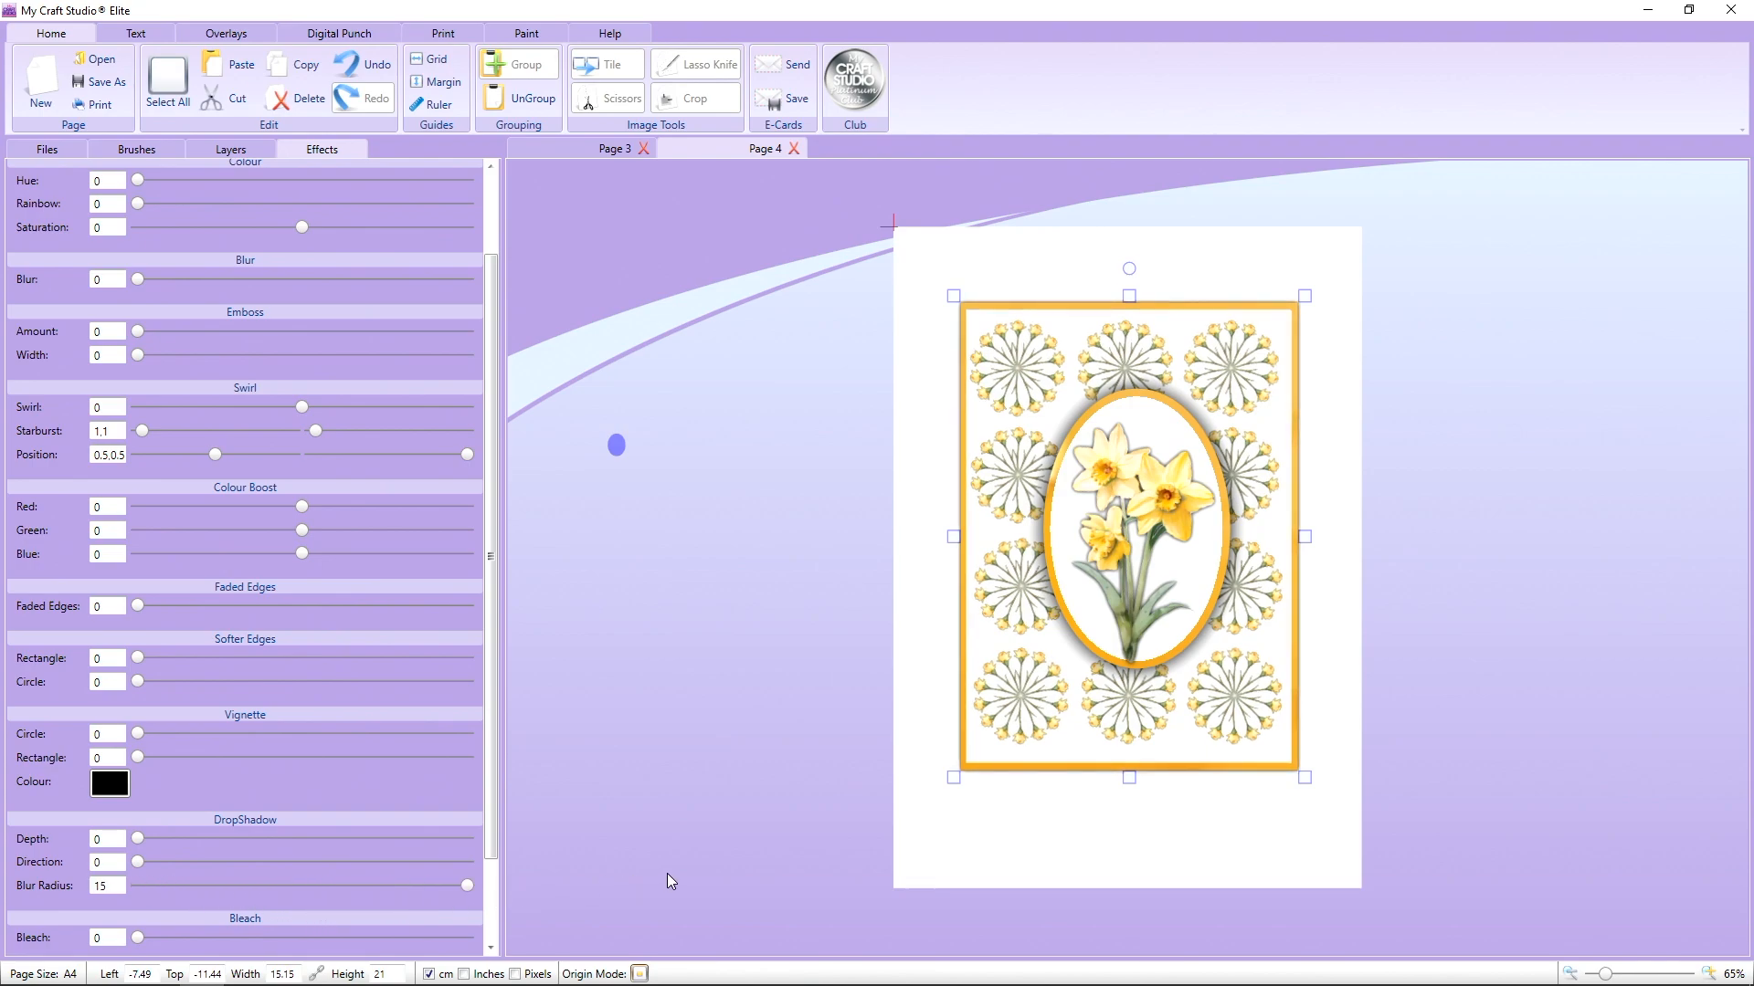
left_click(723, 516)
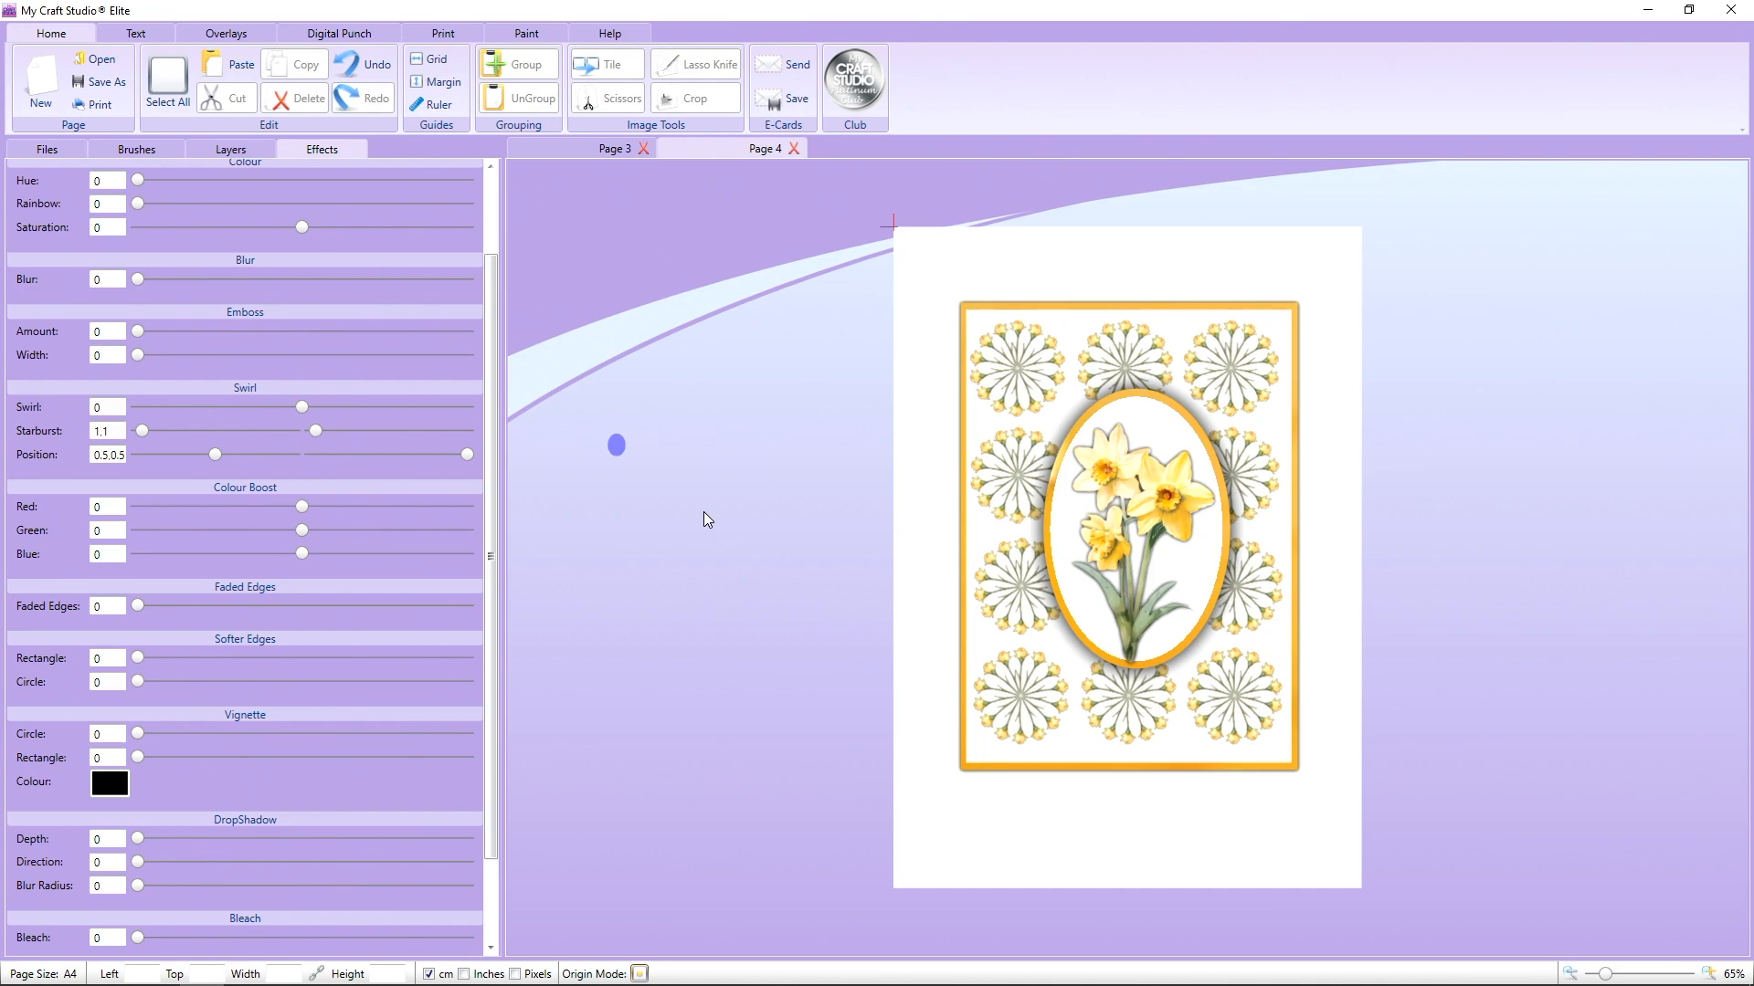
Group the bordered wreath grid, matted oval and daffodil bunch into one object, and inspect the finished topper's details up close.
left_click_drag(869, 222, 1343, 747)
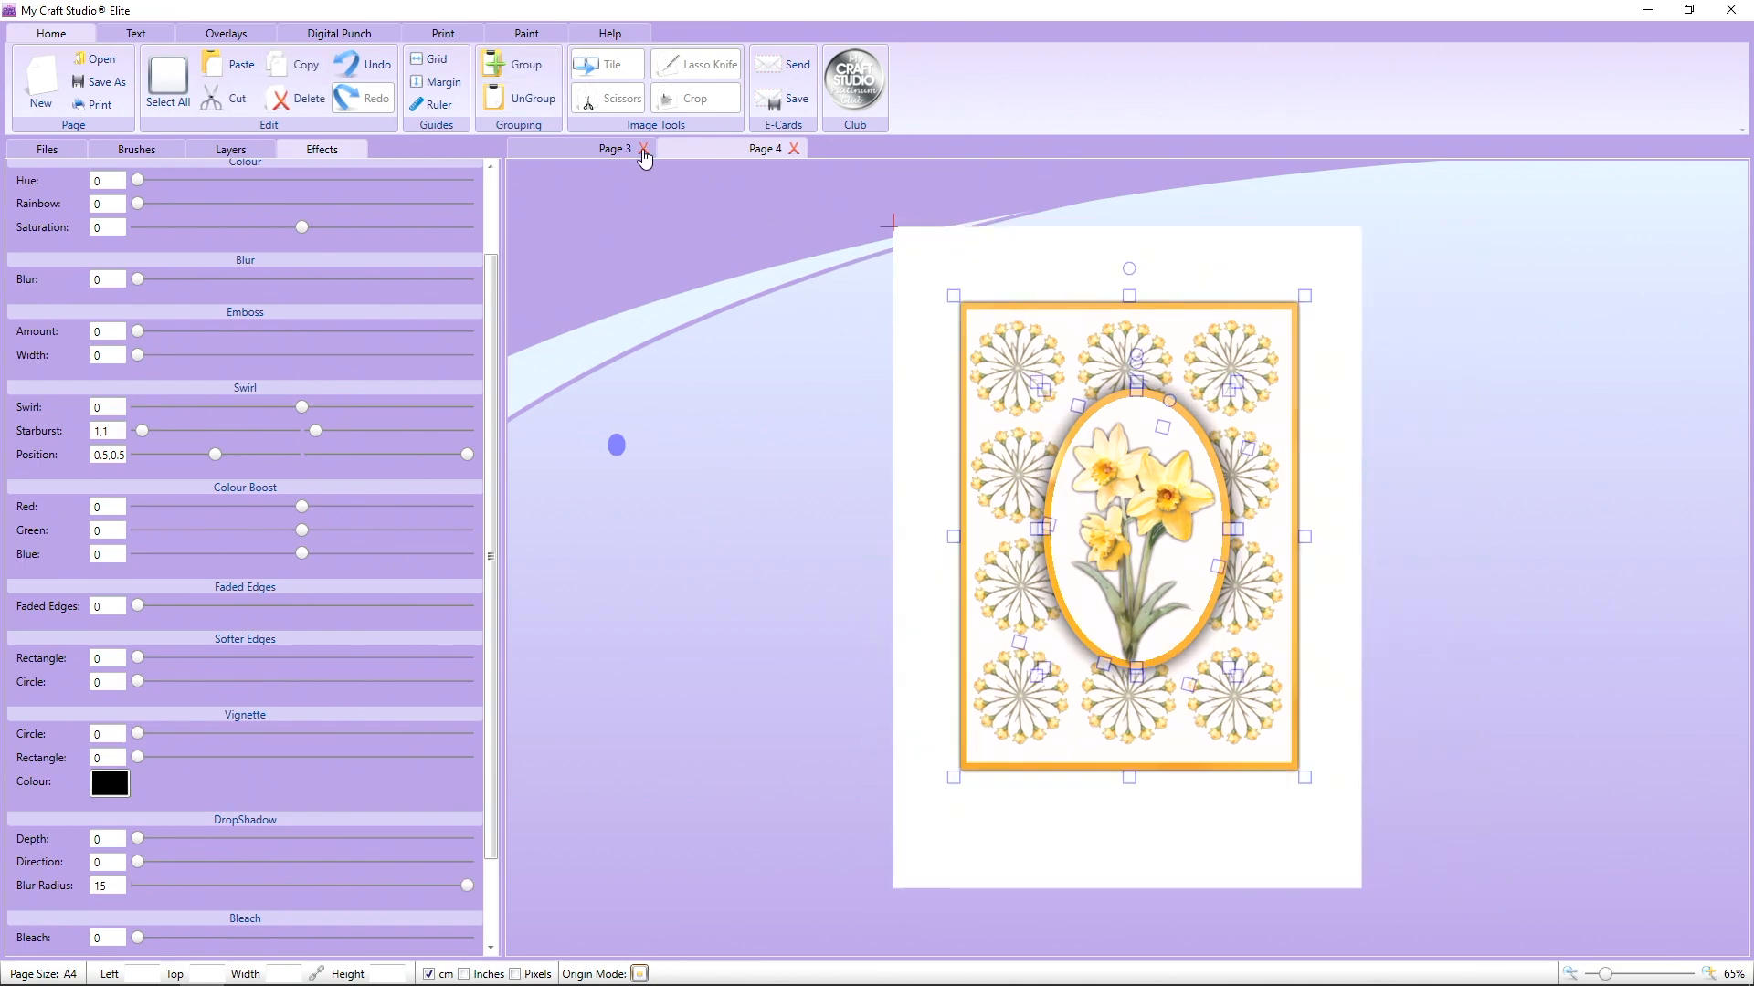
left_click(519, 64)
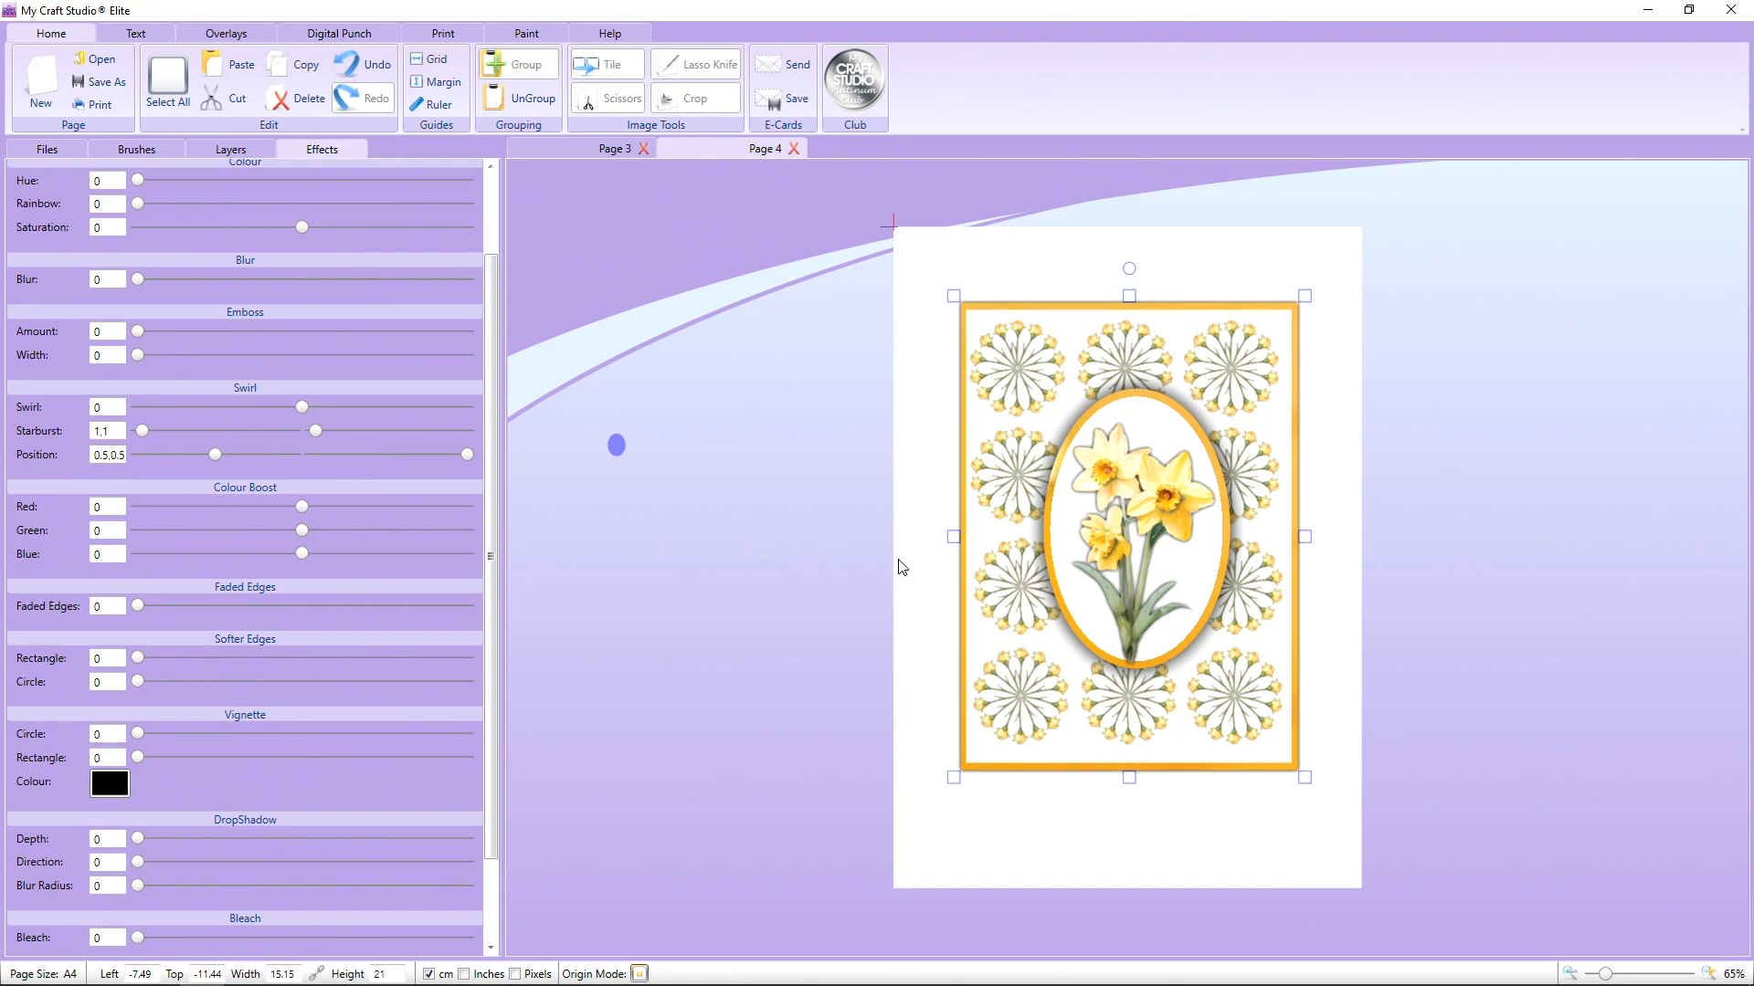
left_click(1615, 976)
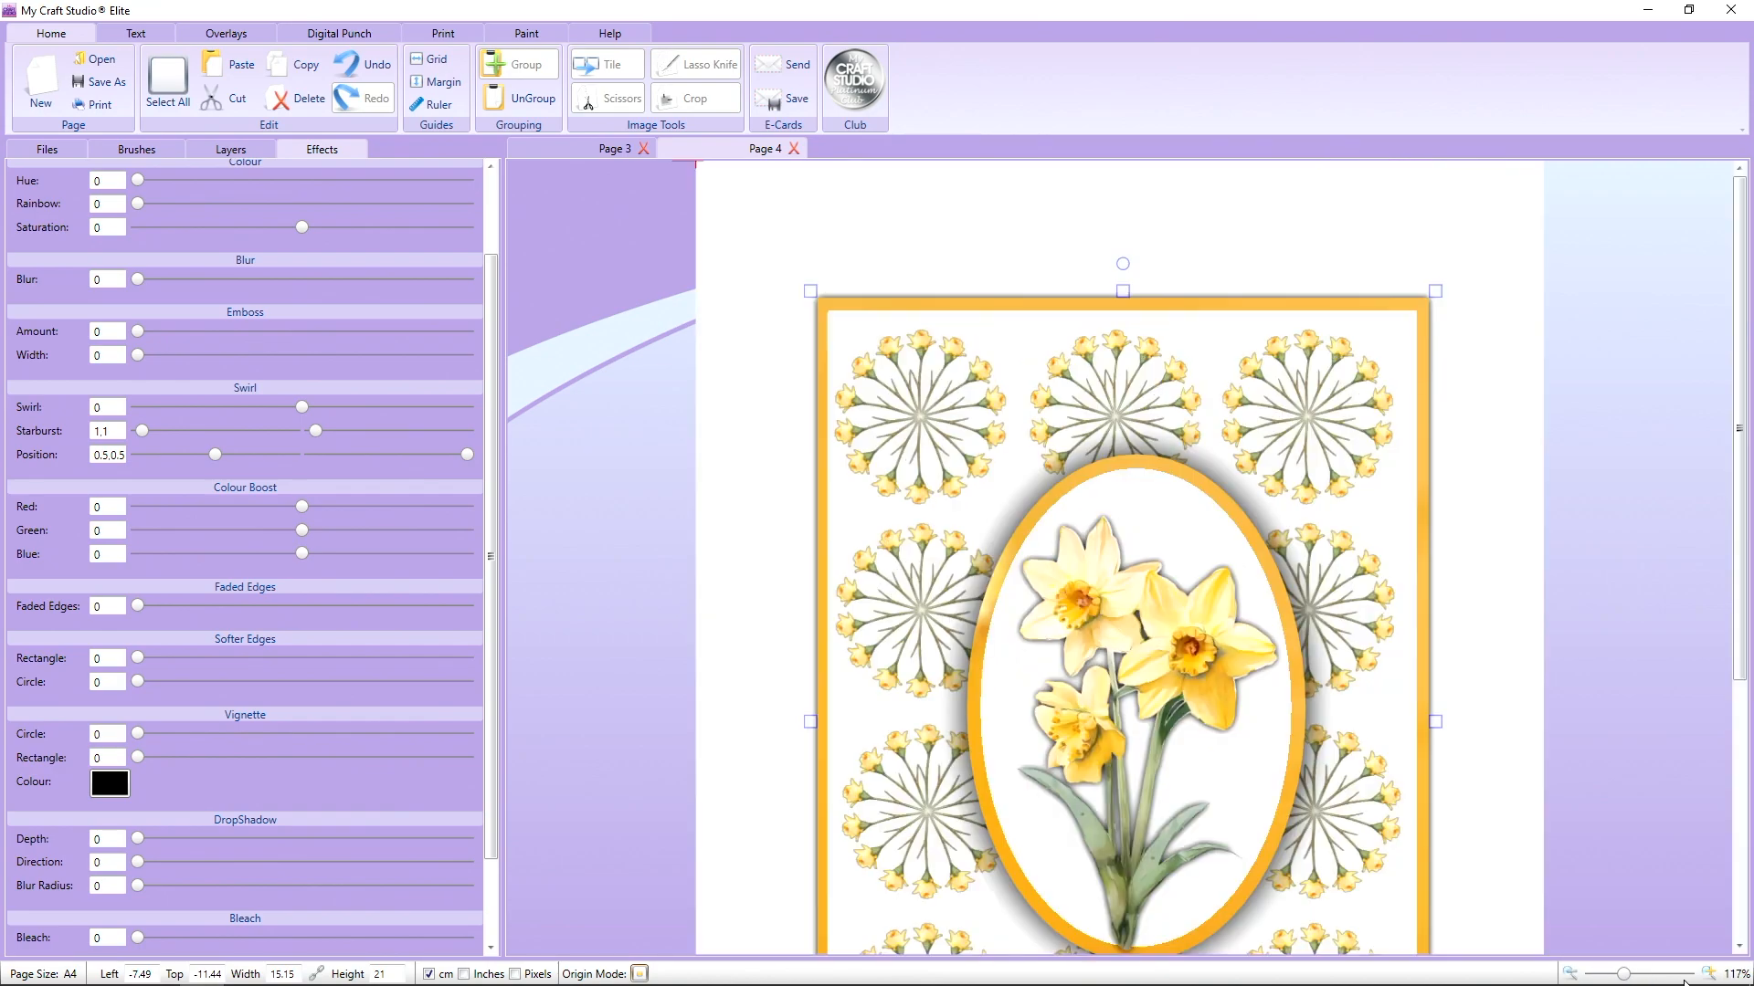
left_click(1685, 976)
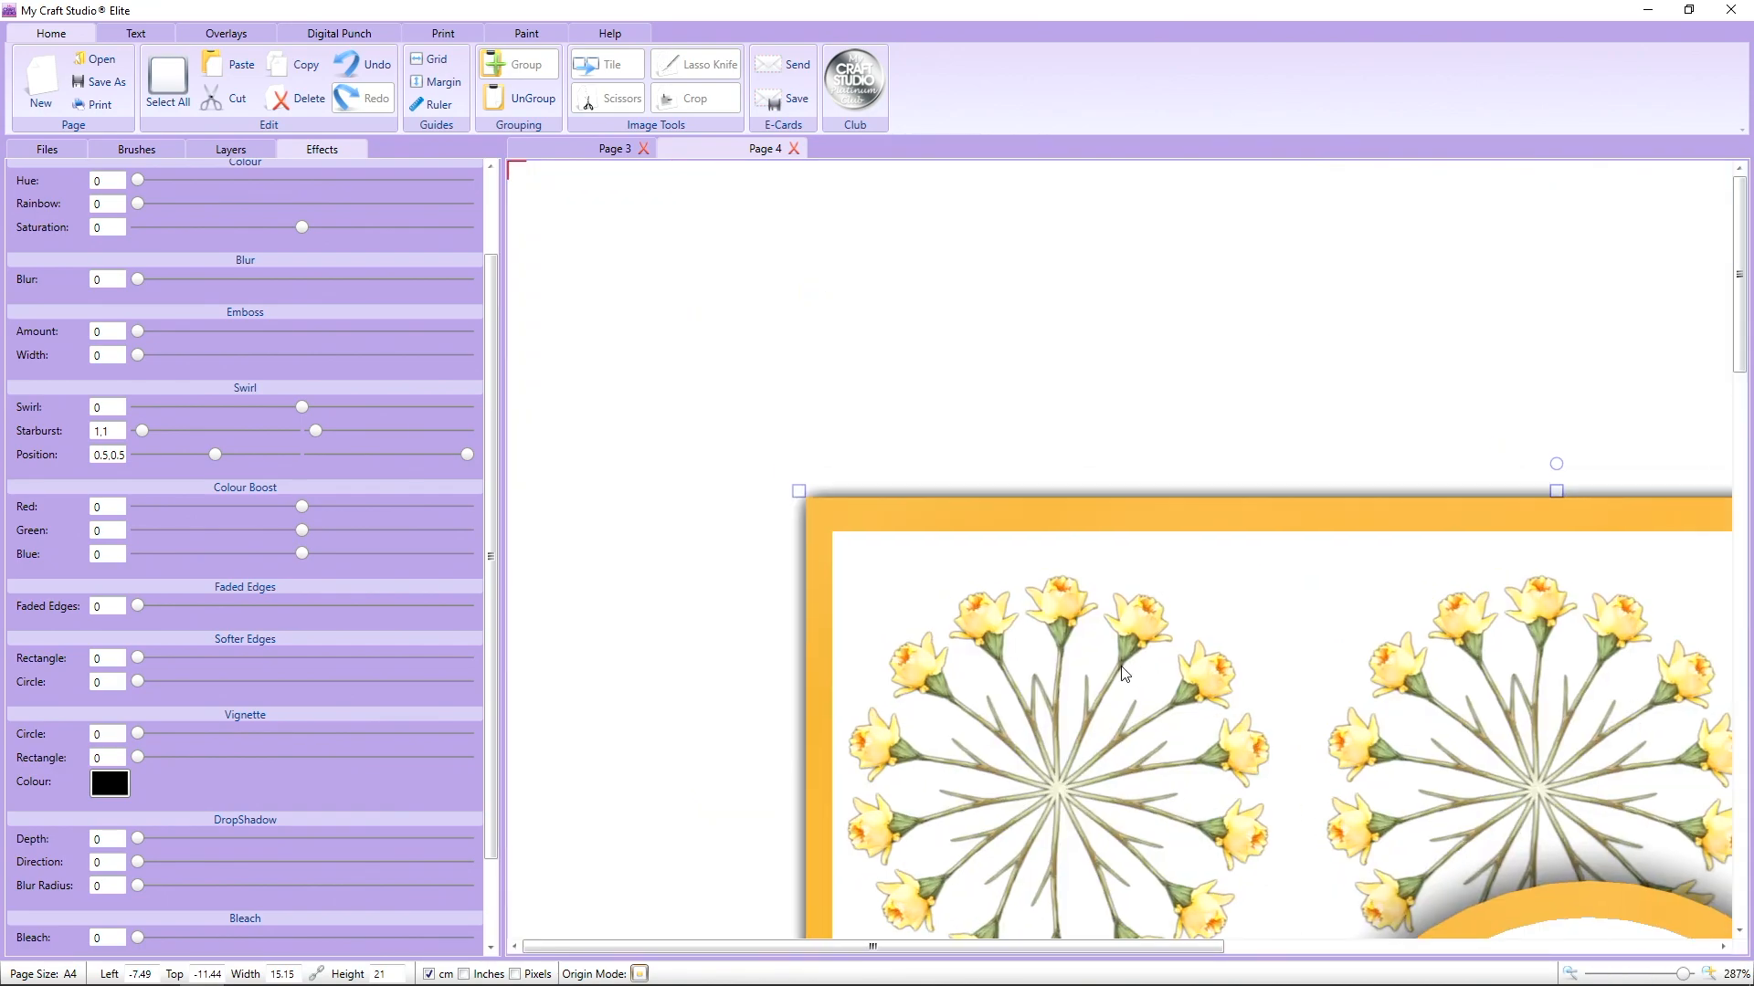
scroll(1229, 711, "down", 3)
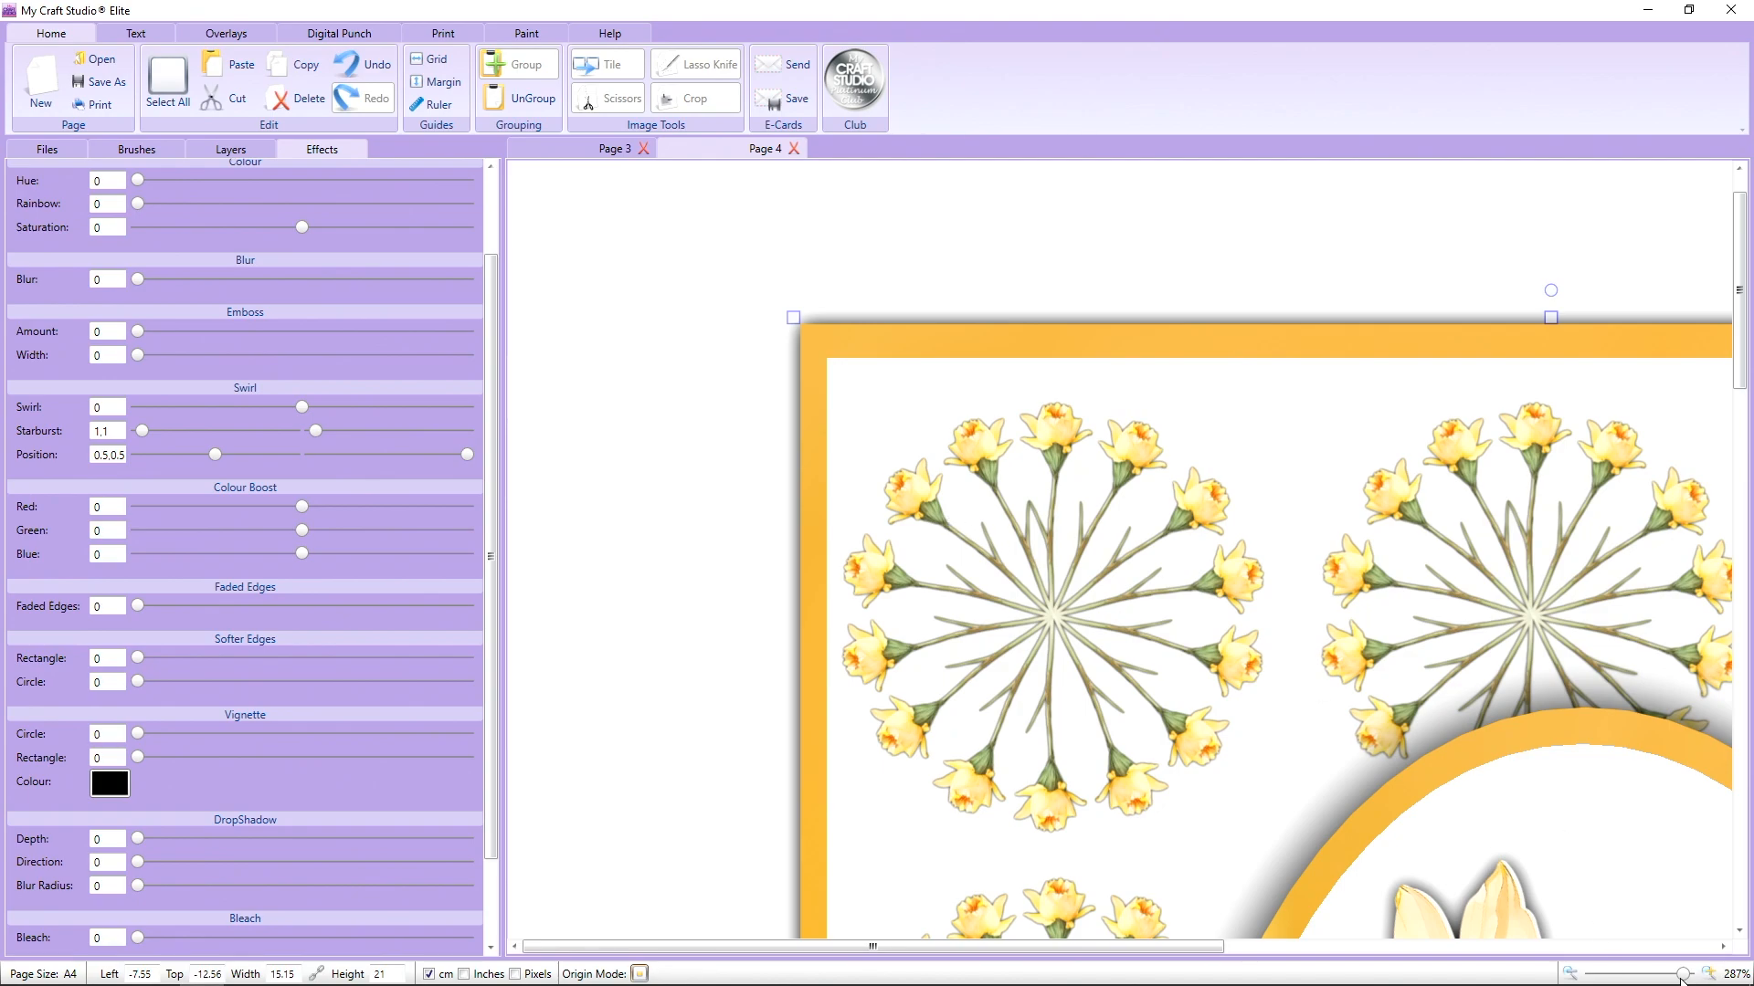
left_click_drag(1680, 977, 1619, 980)
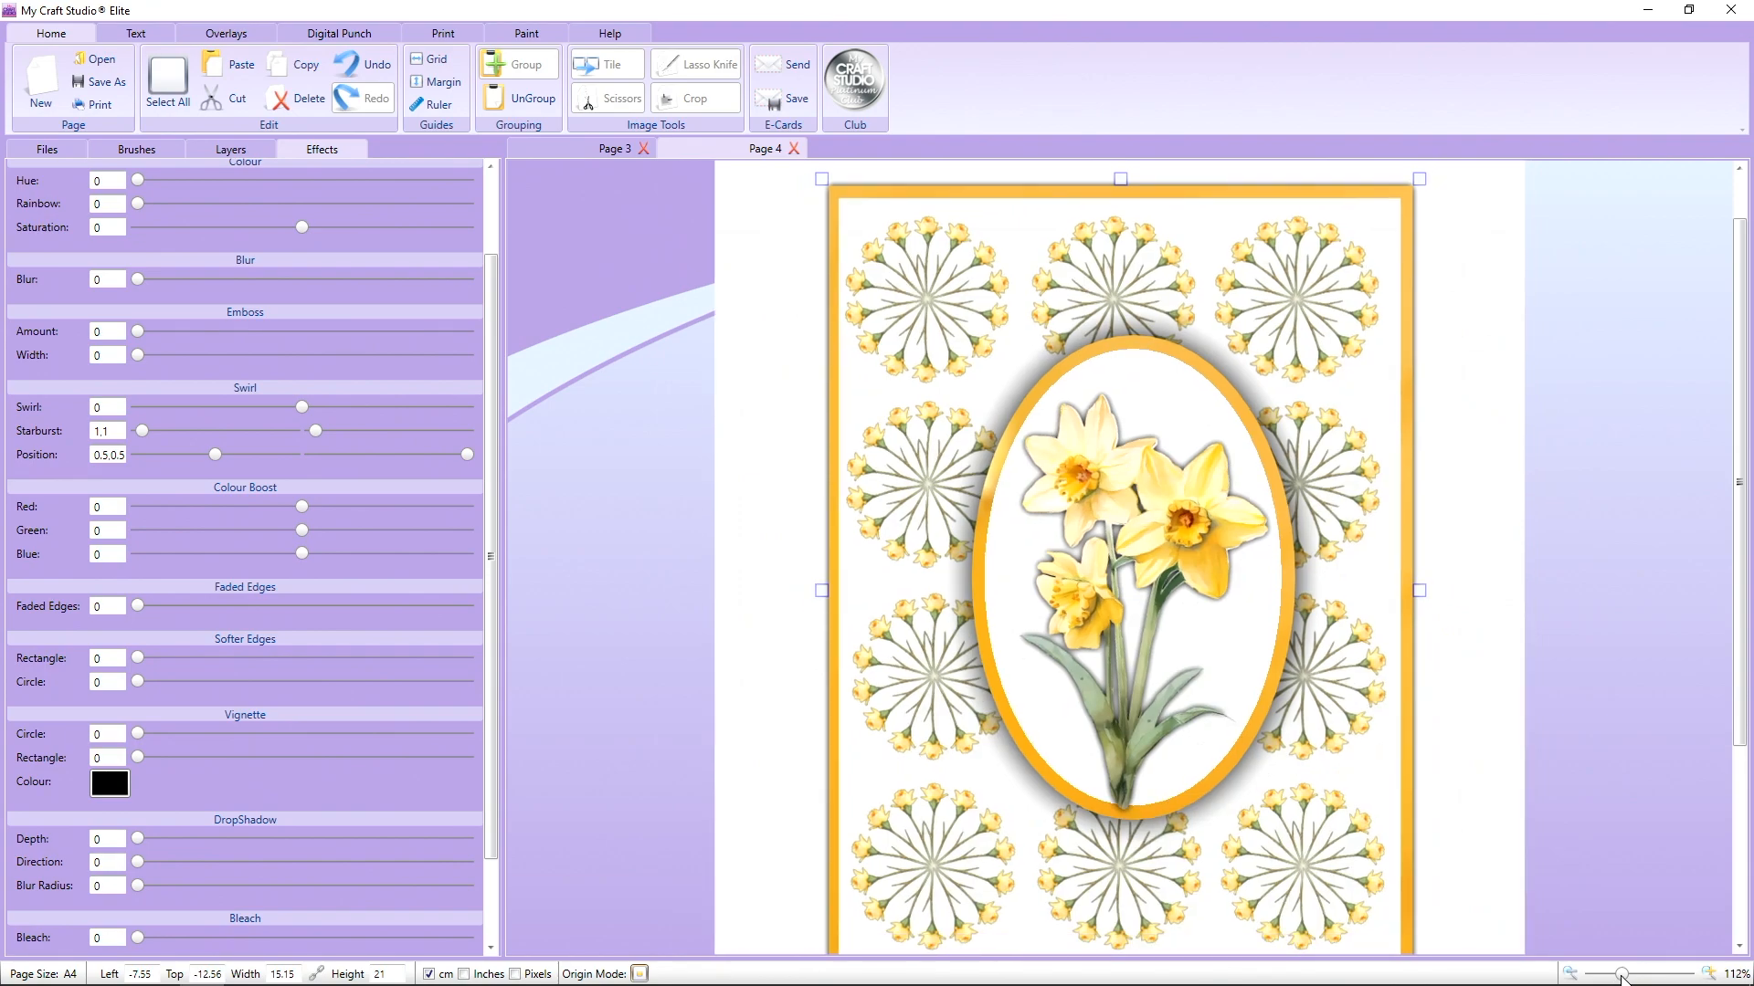